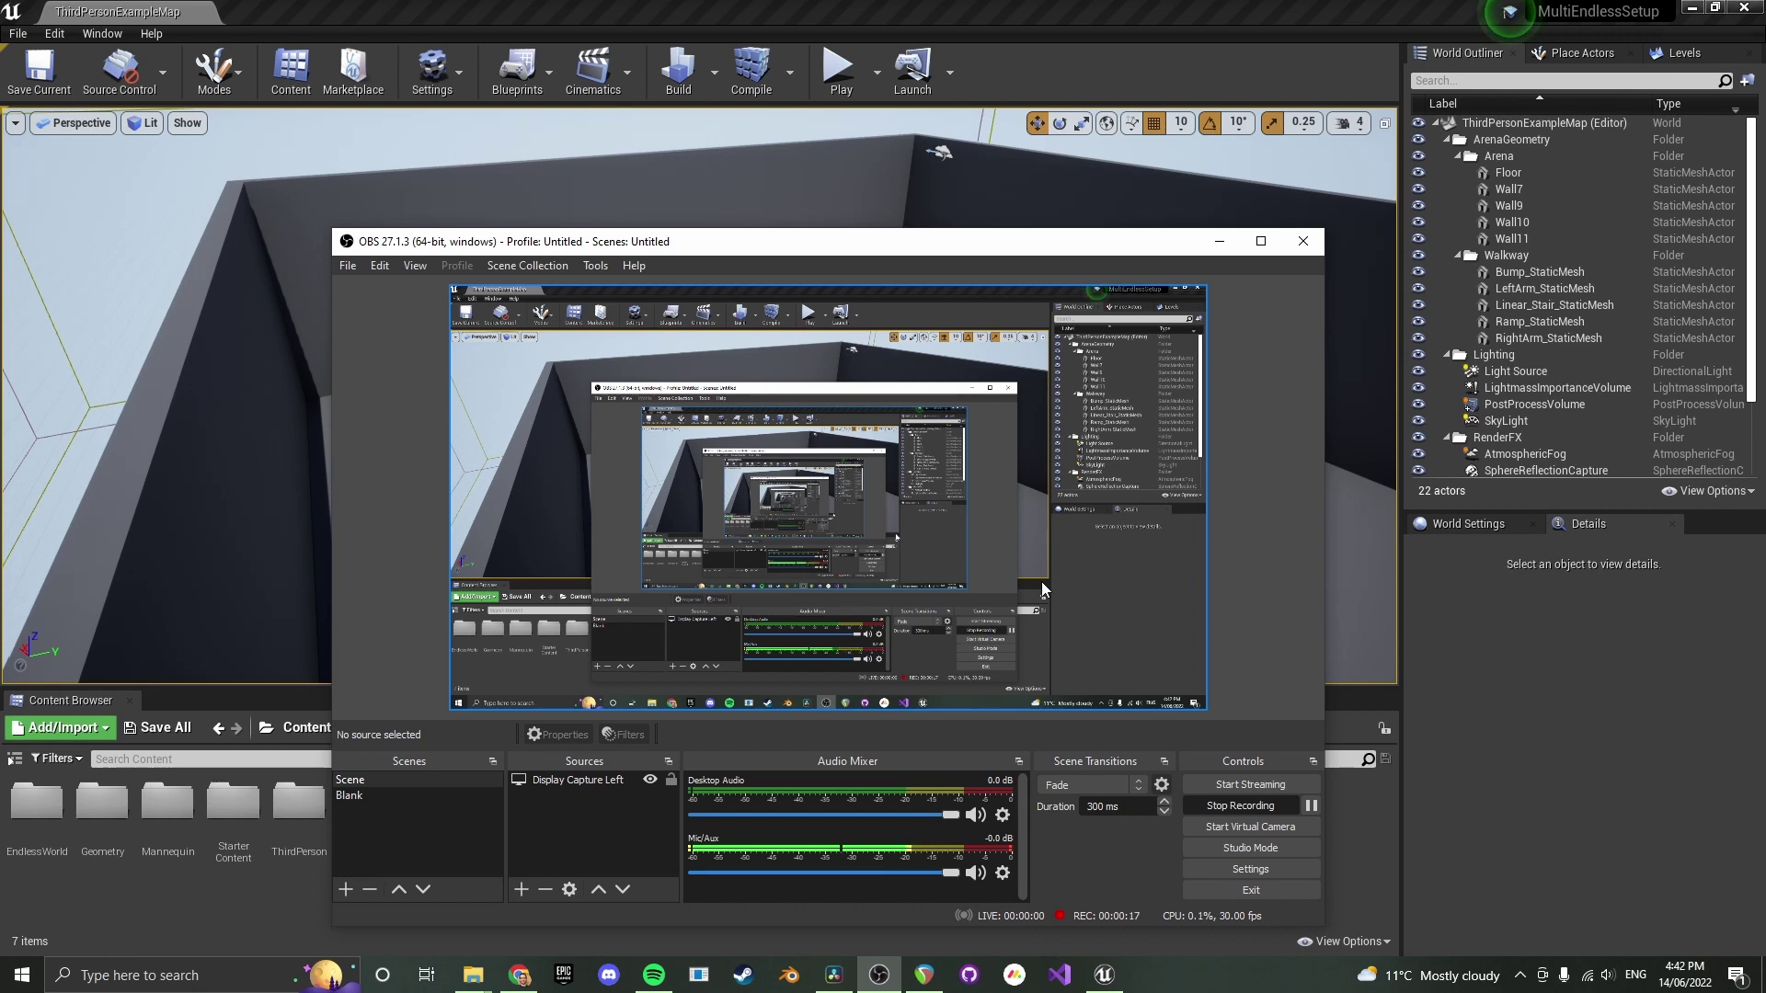
# Open the endlessWorldDemoMap level from the EndlessWorld/Demo/StarterContentDemoMap folder
pyautogui.click(1018, 8)
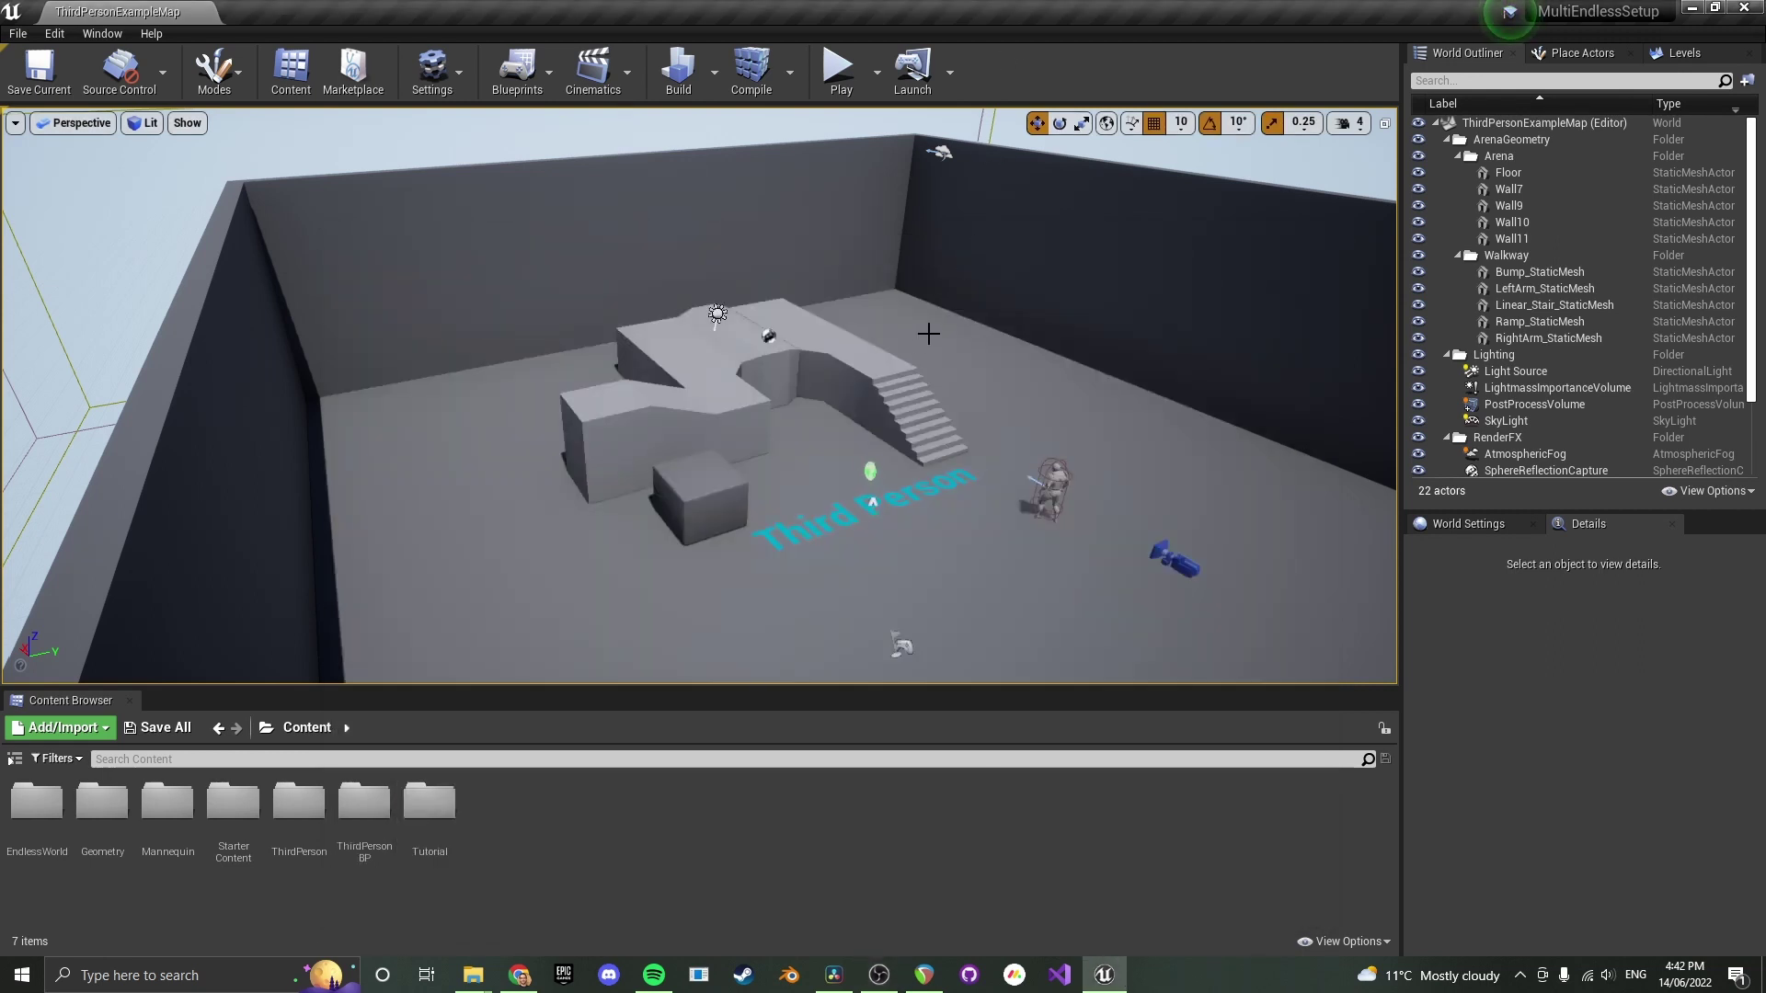
pyautogui.moveTo(930, 332); pyautogui.dragTo(1012, 341, button='right')
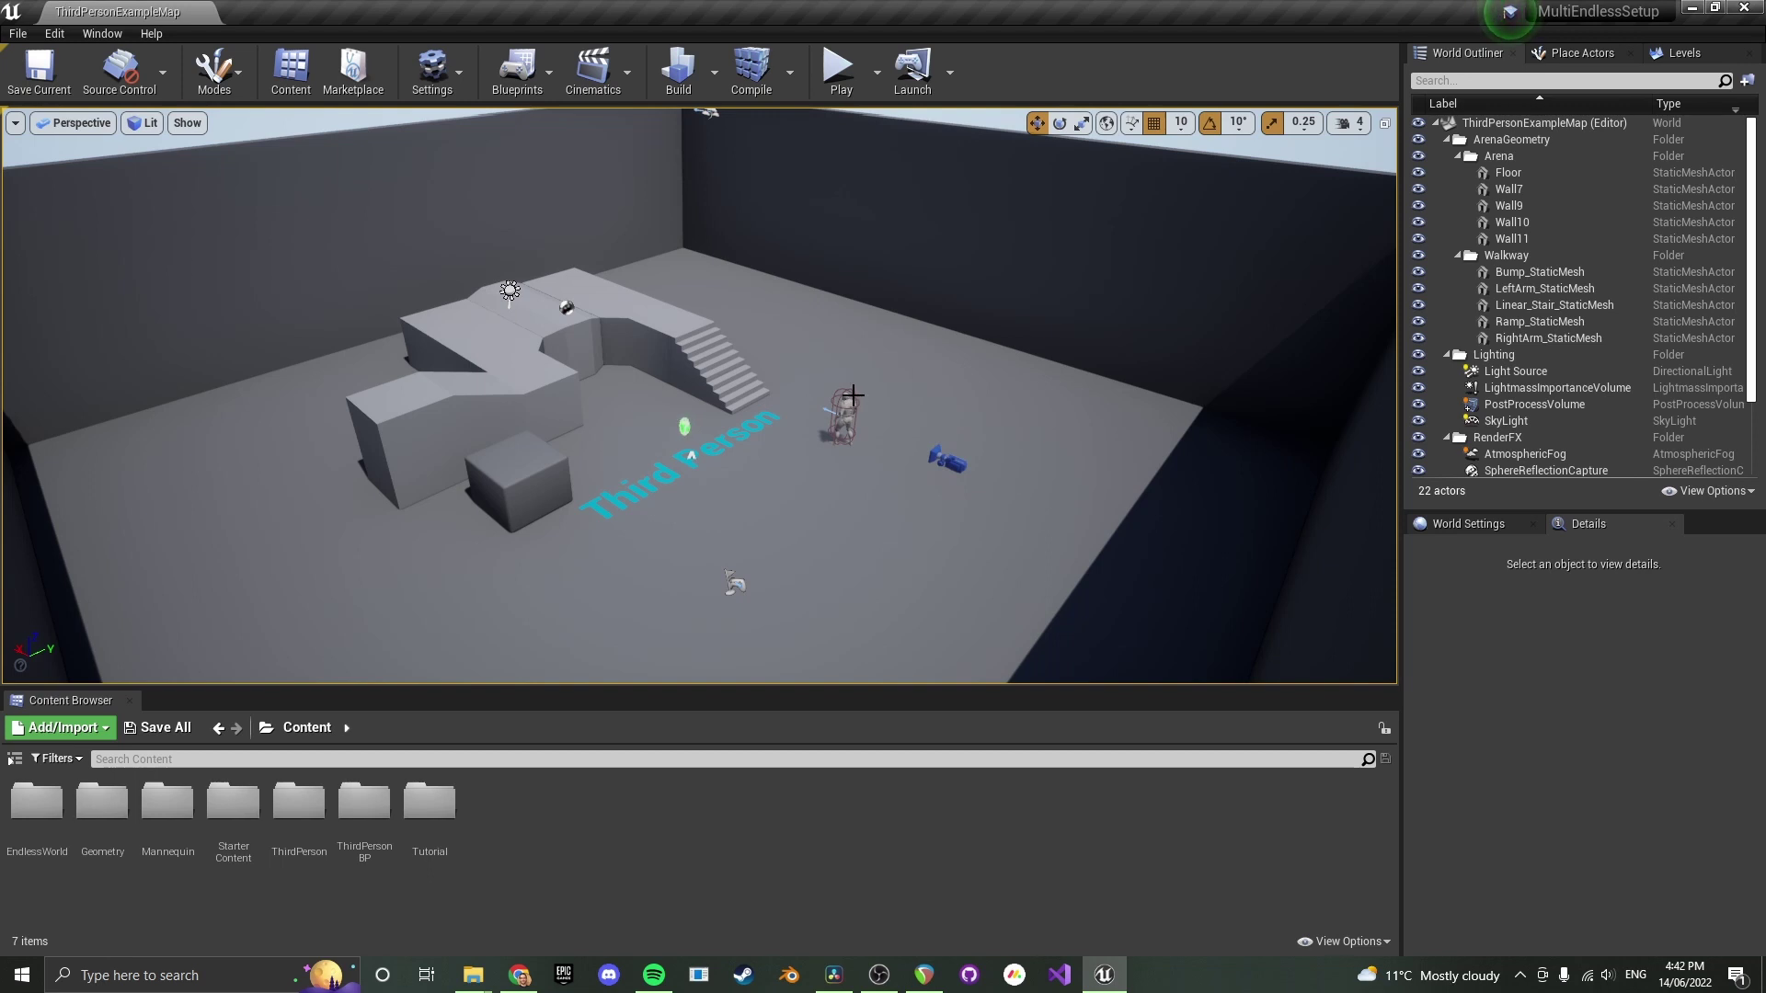
pyautogui.moveTo(824, 375); pyautogui.dragTo(791, 373, button='right')
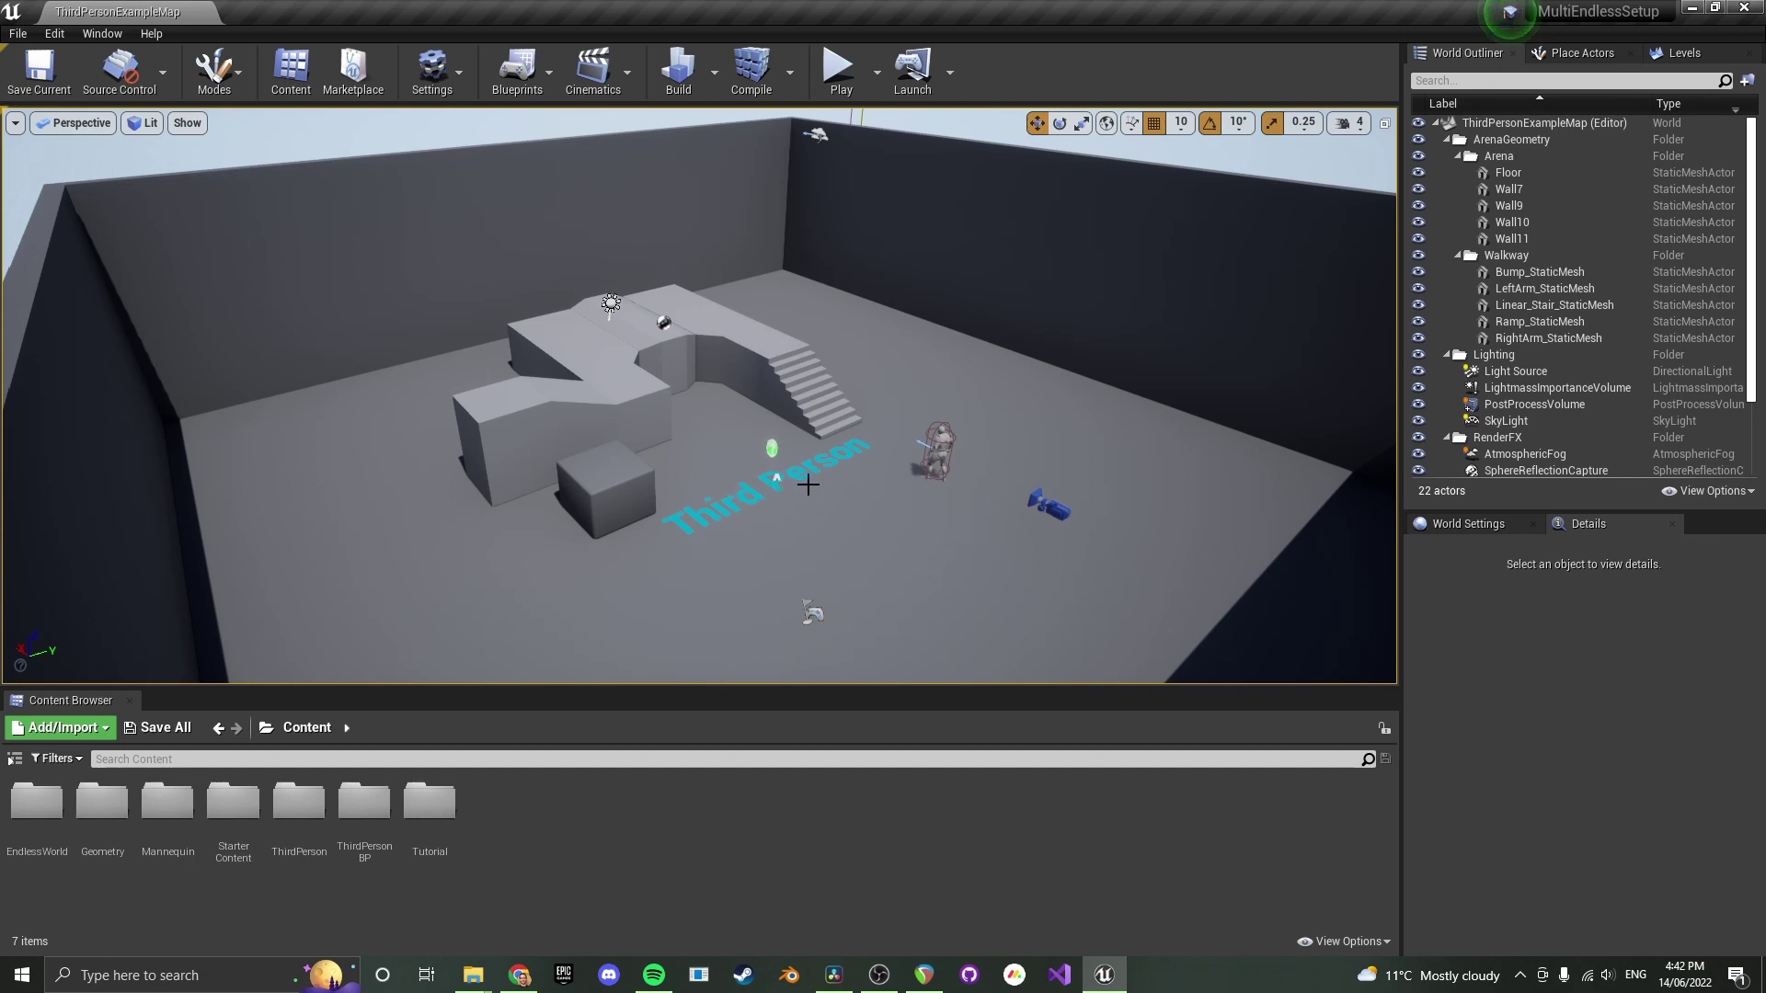
pyautogui.doubleClick(37, 800)
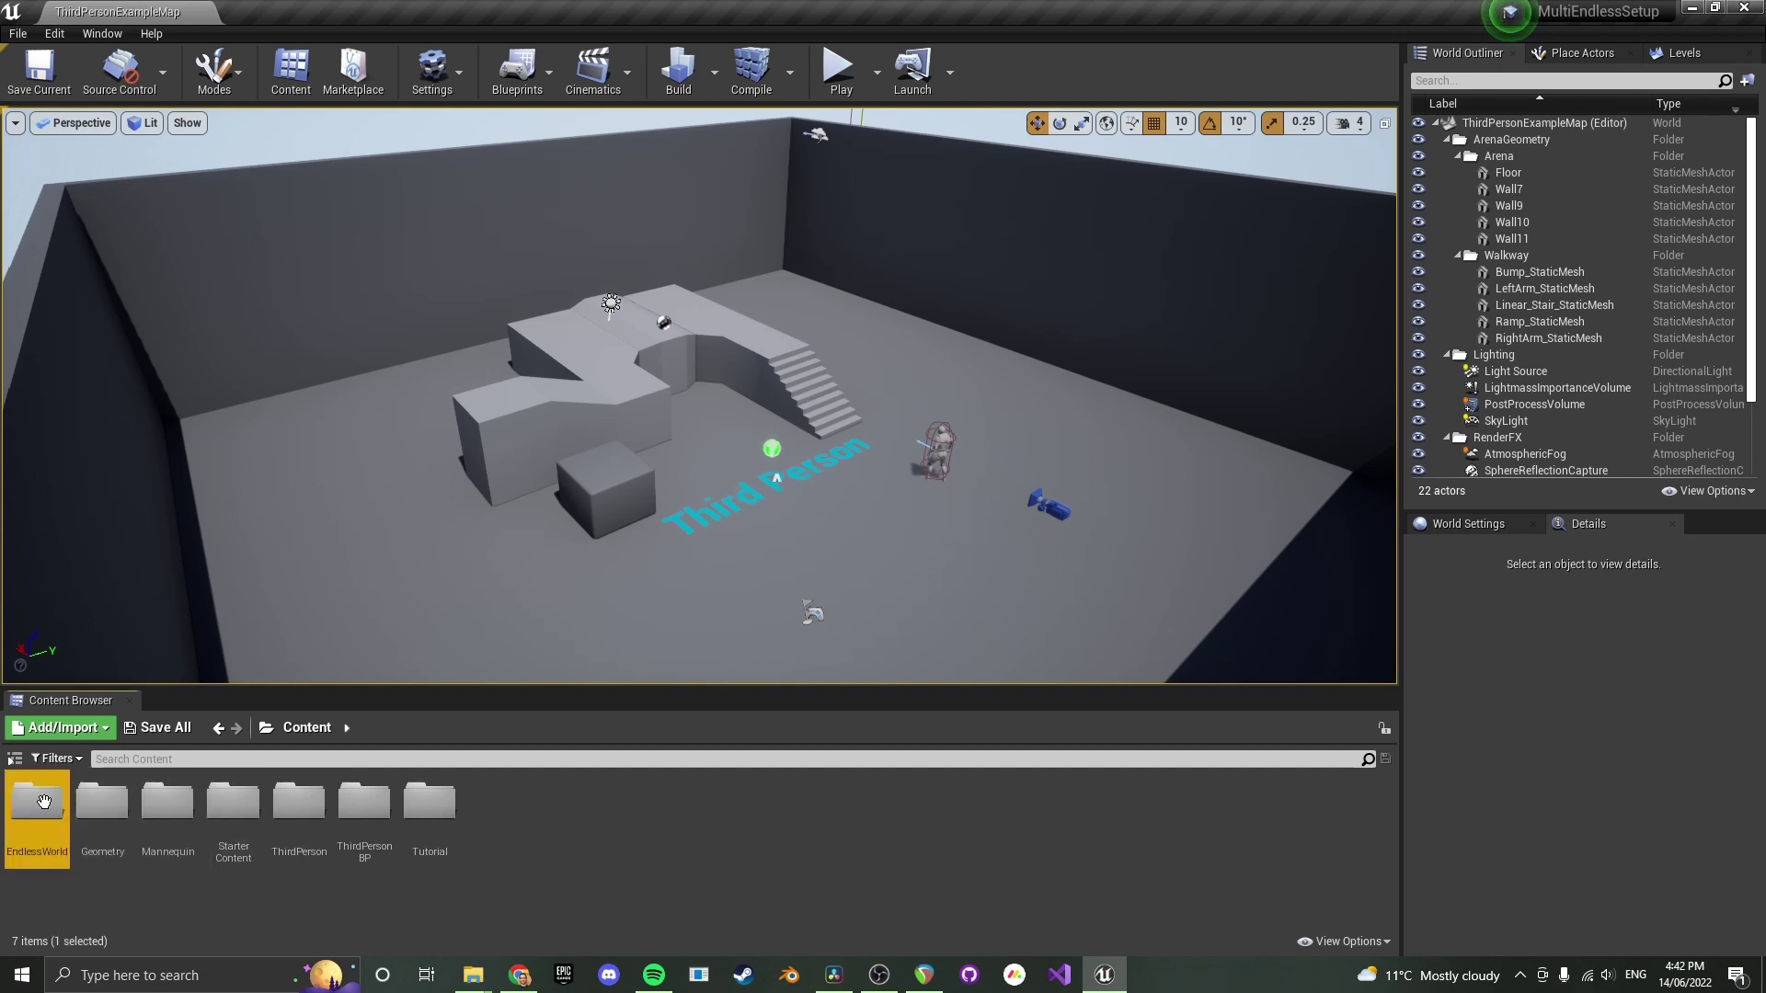
pyautogui.doubleClick(125, 812)
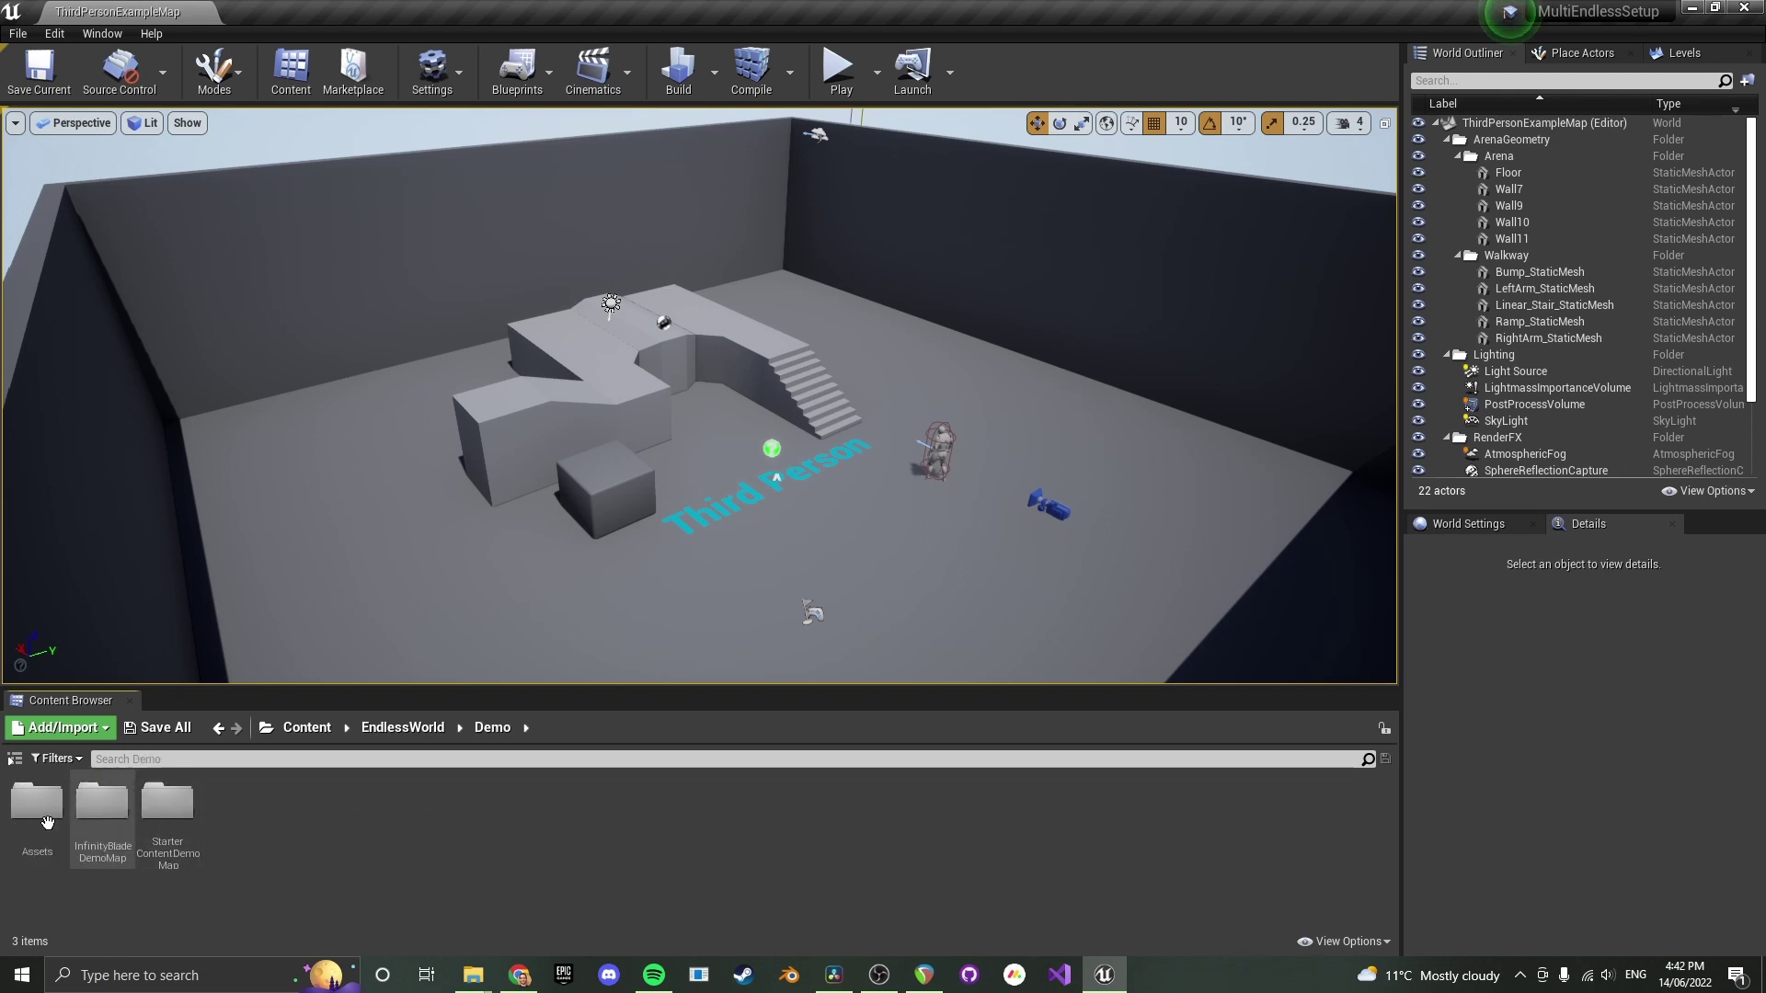
pyautogui.doubleClick(168, 804)
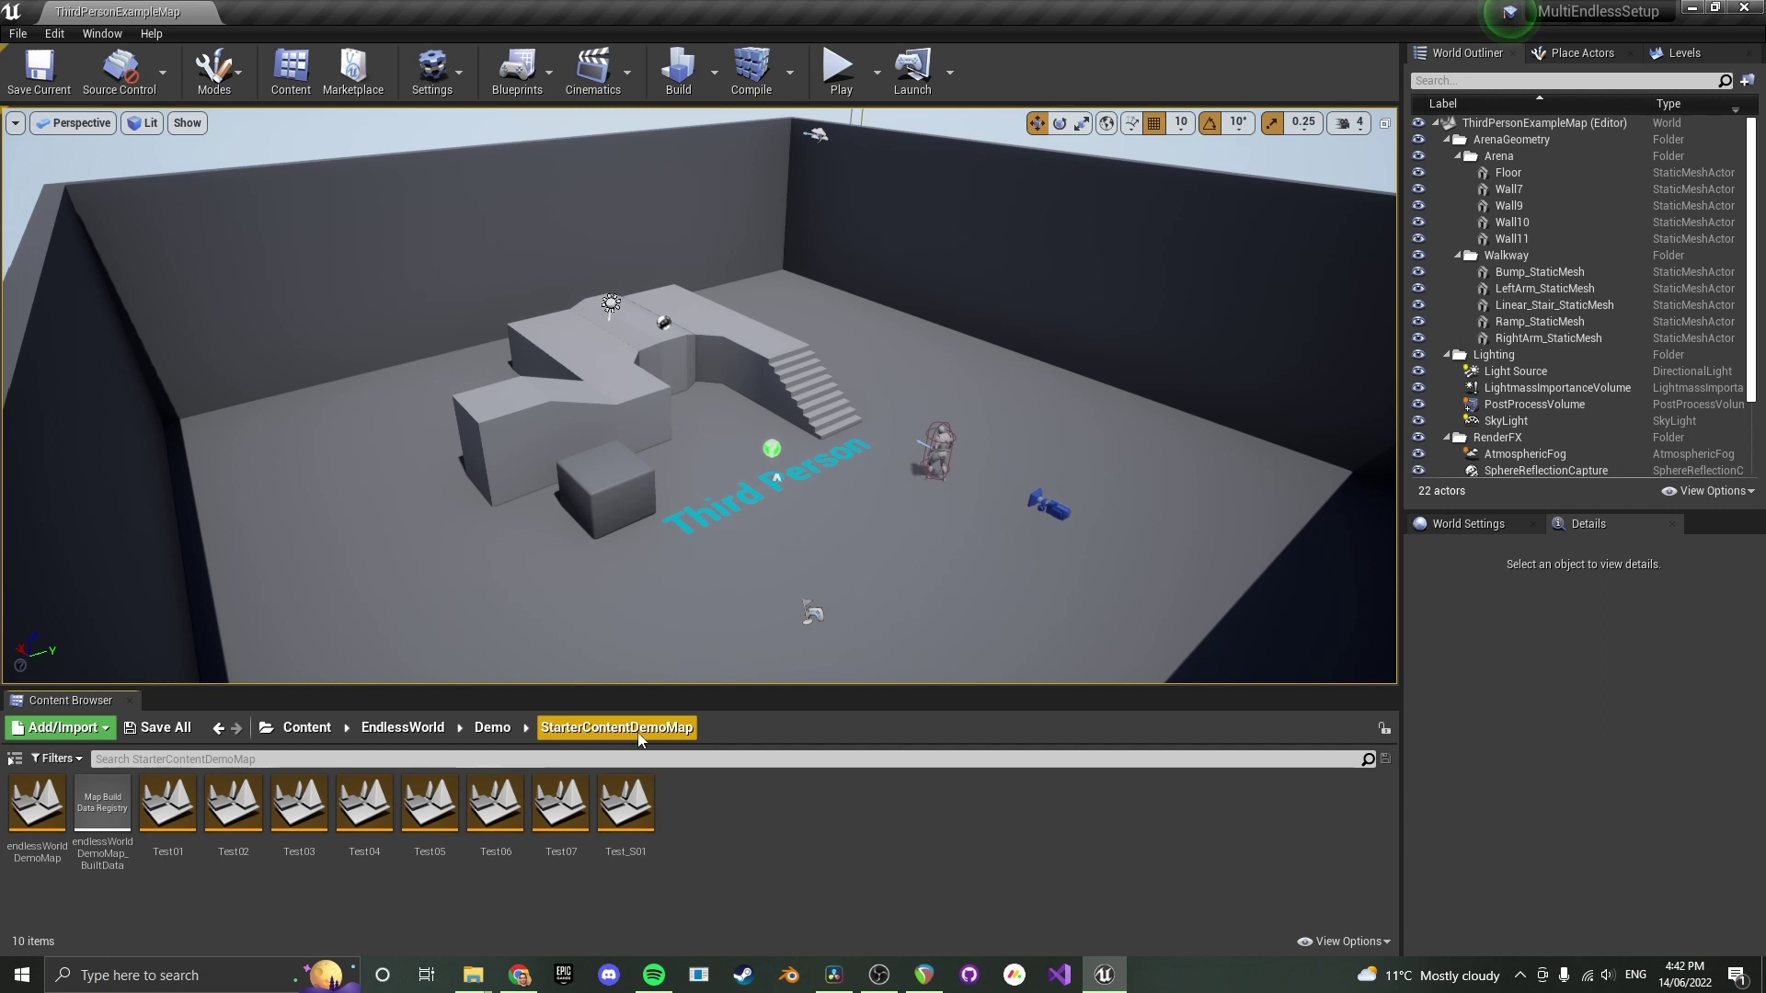
pyautogui.doubleClick(36, 805)
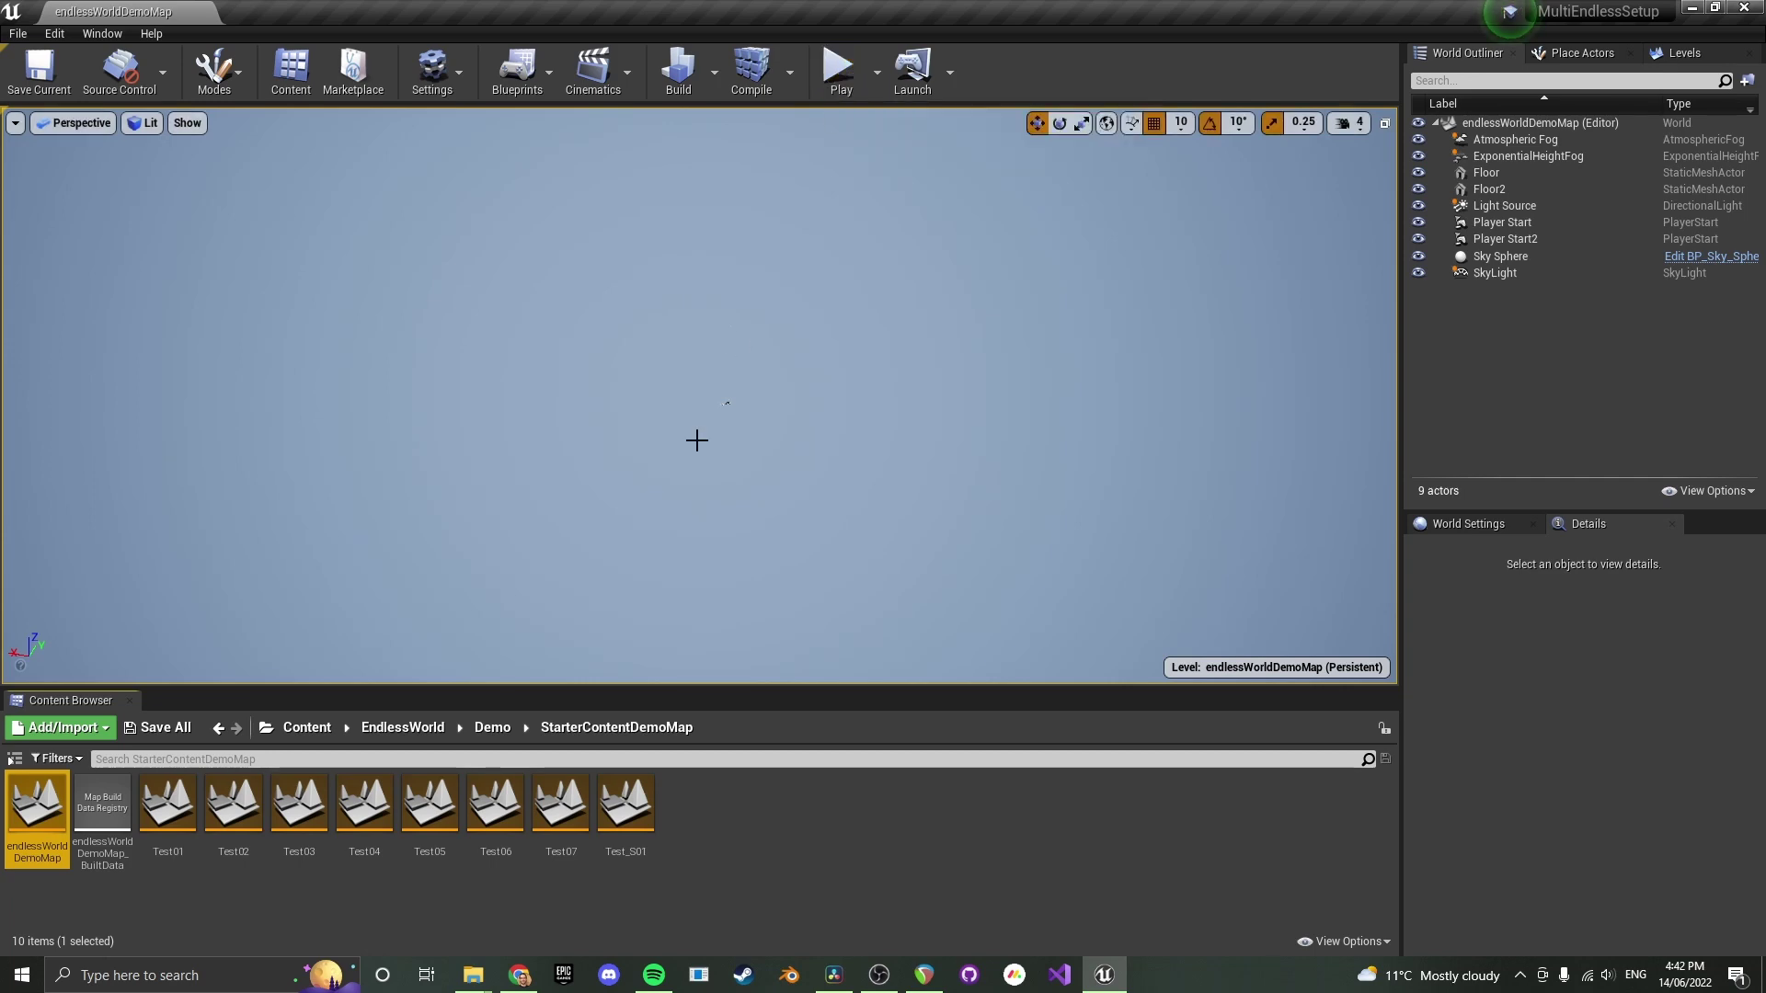
# Switch to Chrome, view the download options of the SimplexNoise GitHub repository, and show the downloaded SimplexNoise-master.zip in its folder
pyautogui.click(520, 977)
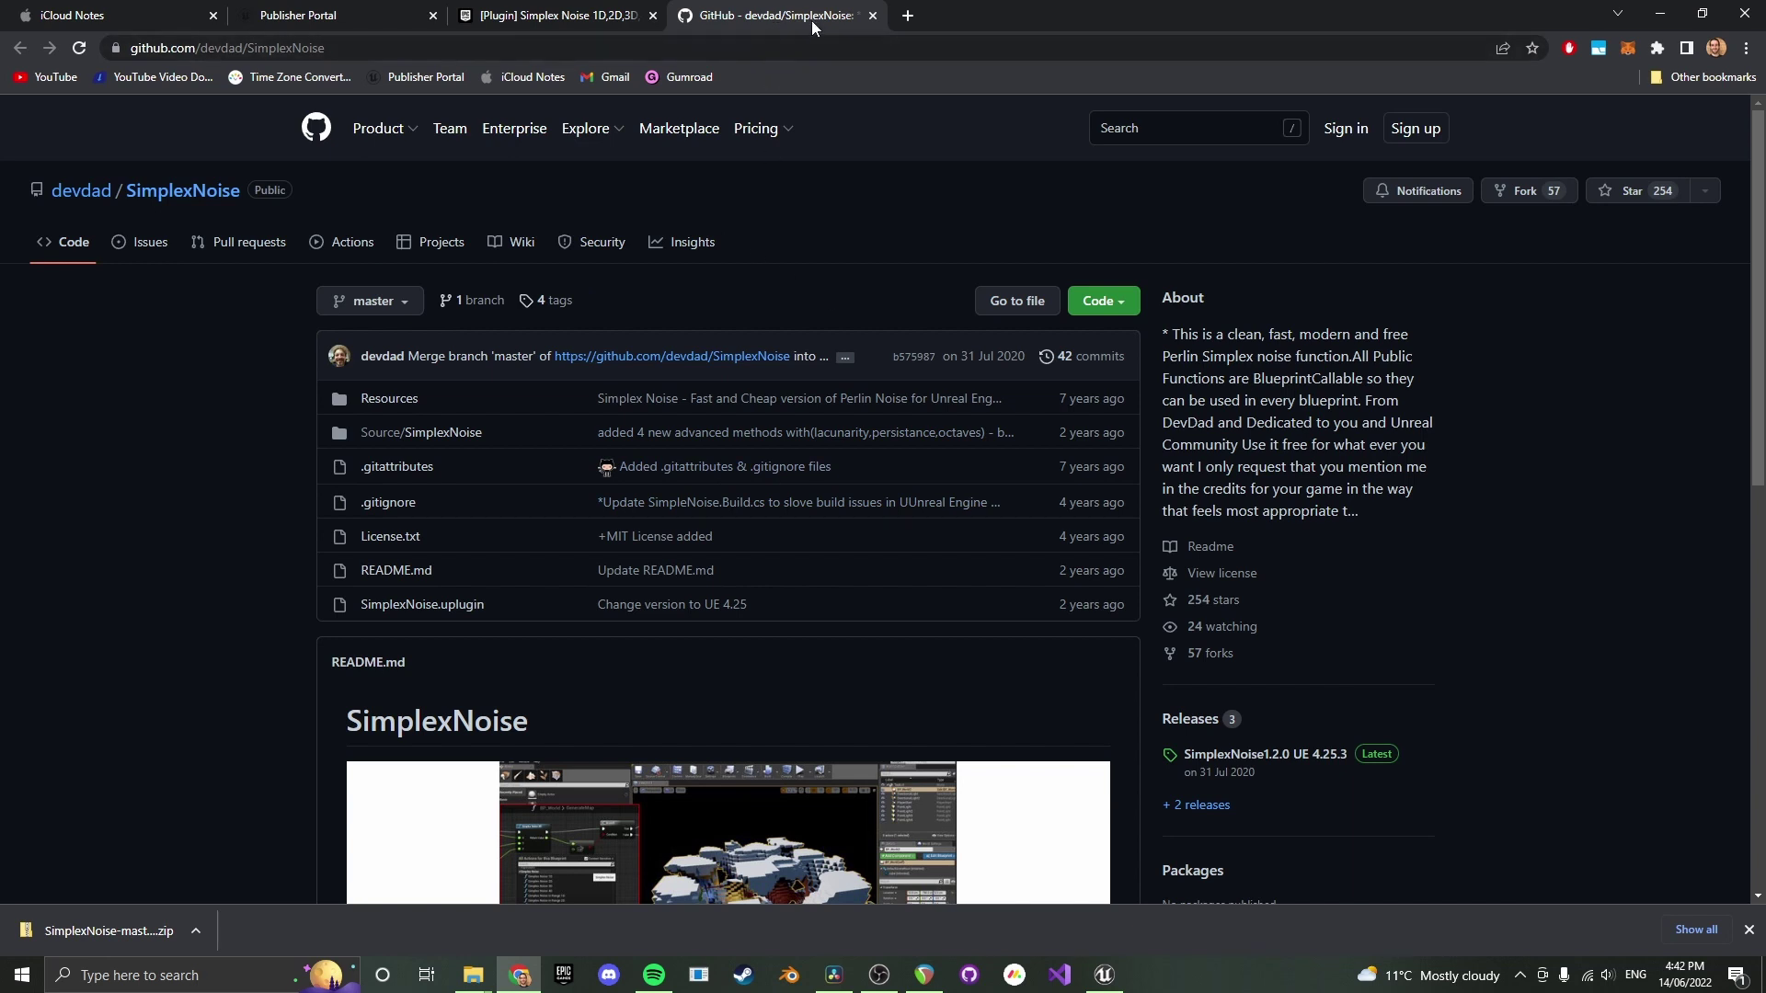
pyautogui.click(1132, 304)
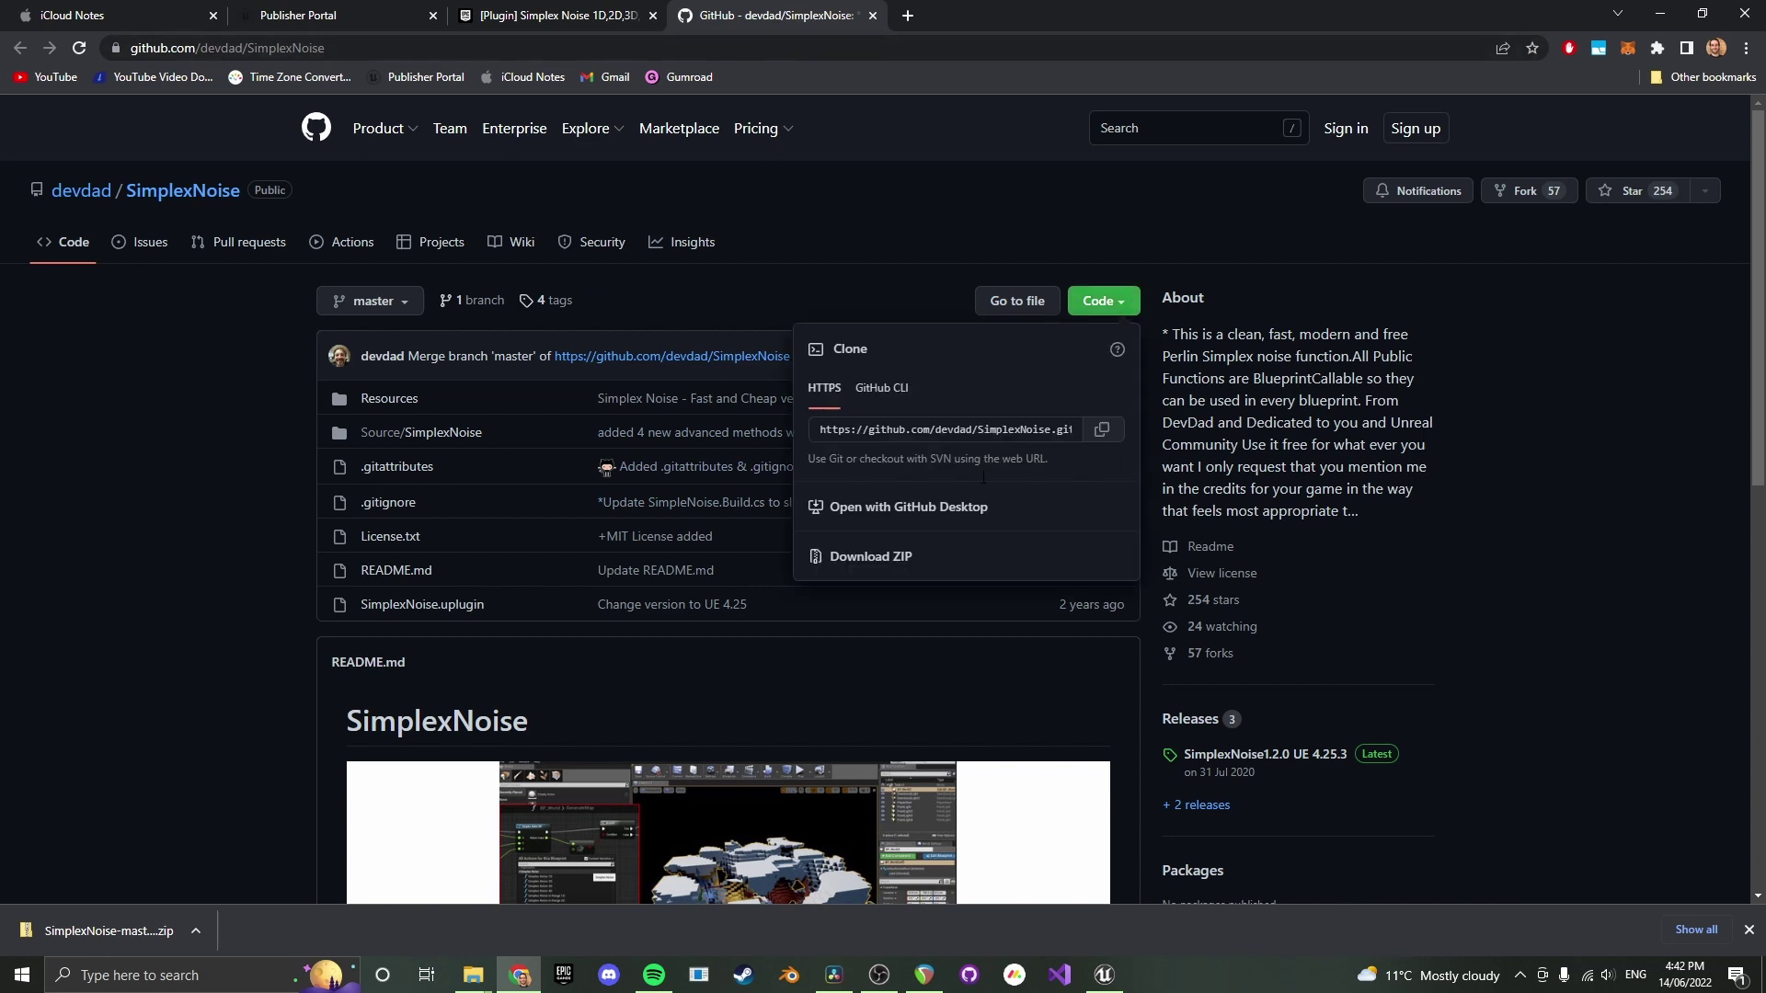
pyautogui.rightClick(105, 927)
pyautogui.click(206, 883)
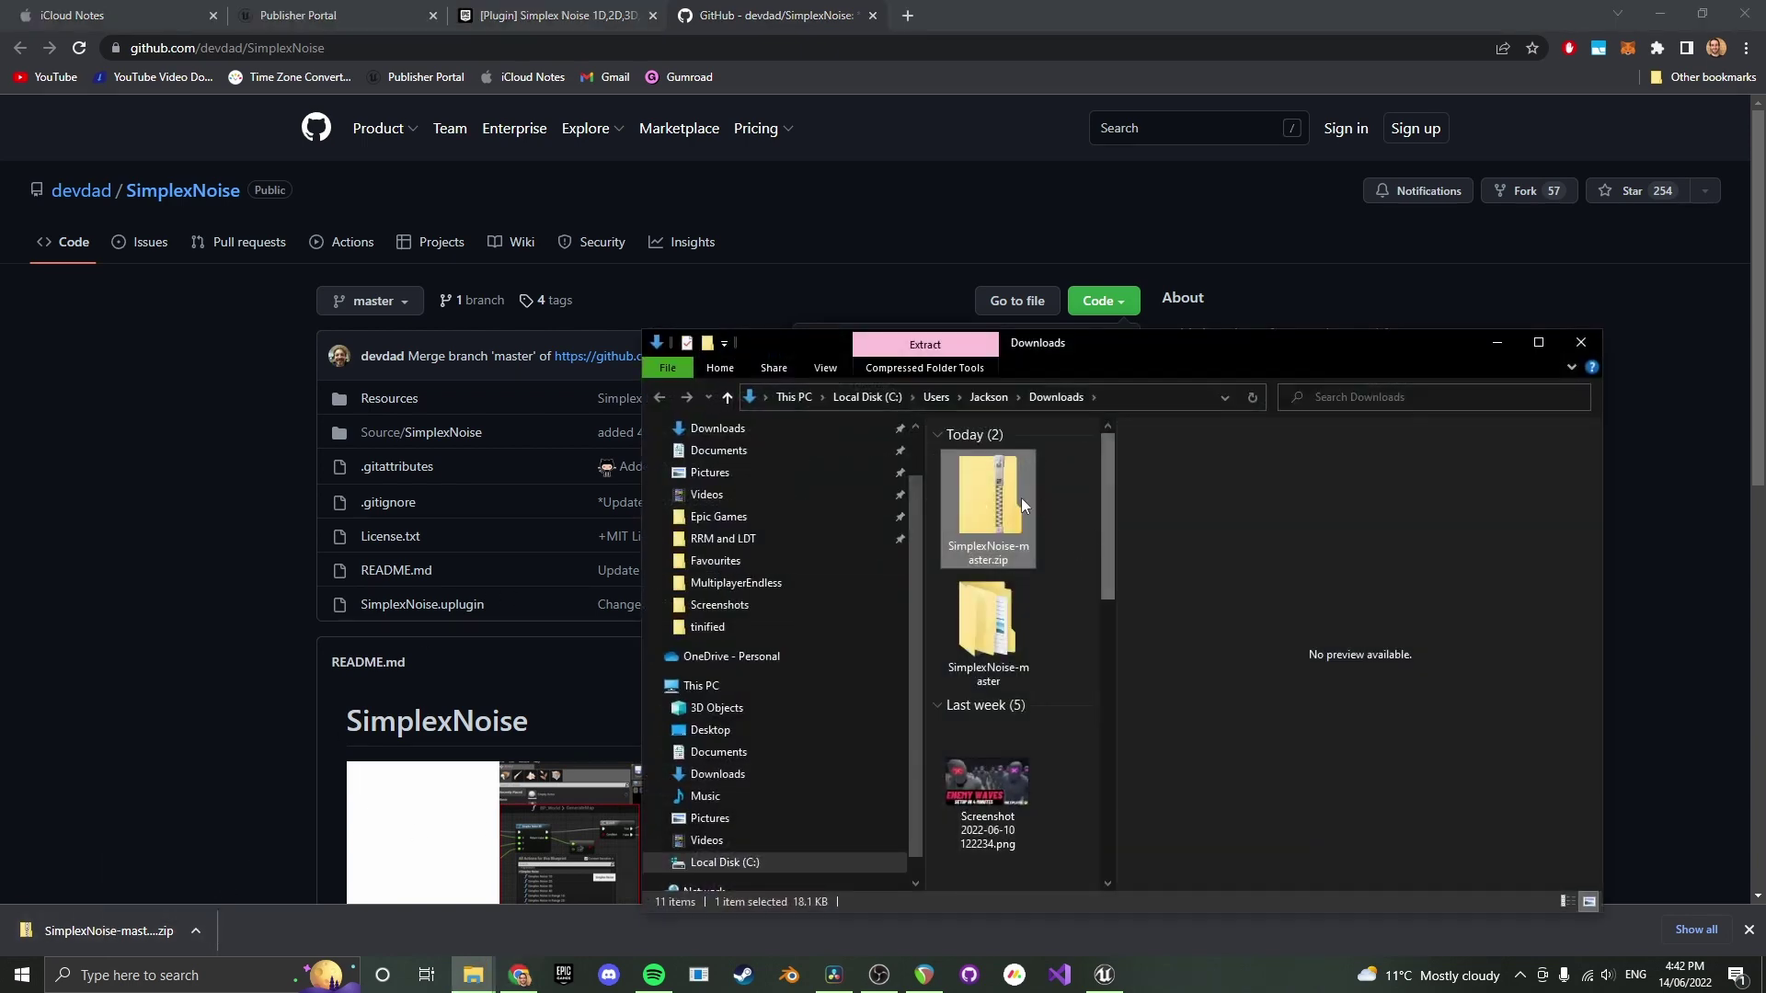
# Examine the contents of the extracted SimplexNoise-master folder and return to its parent folder
pyautogui.rightClick(1022, 501)
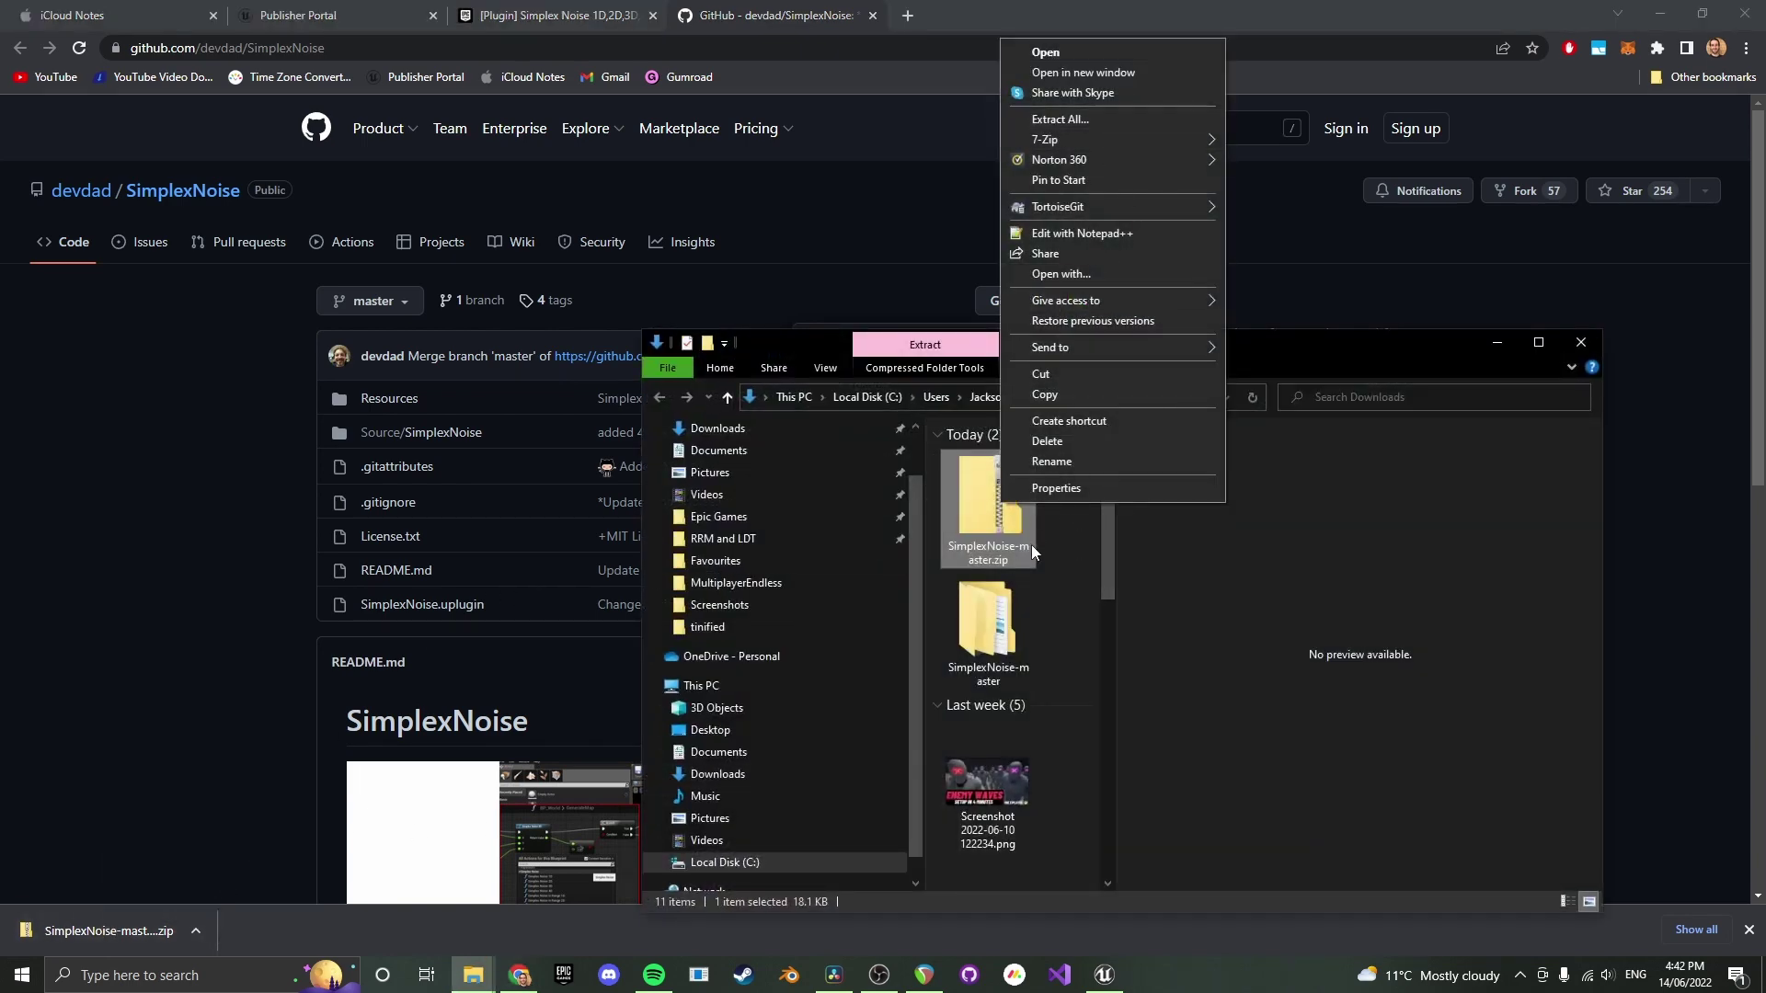
pyautogui.click(988, 625)
pyautogui.doubleClick(988, 626)
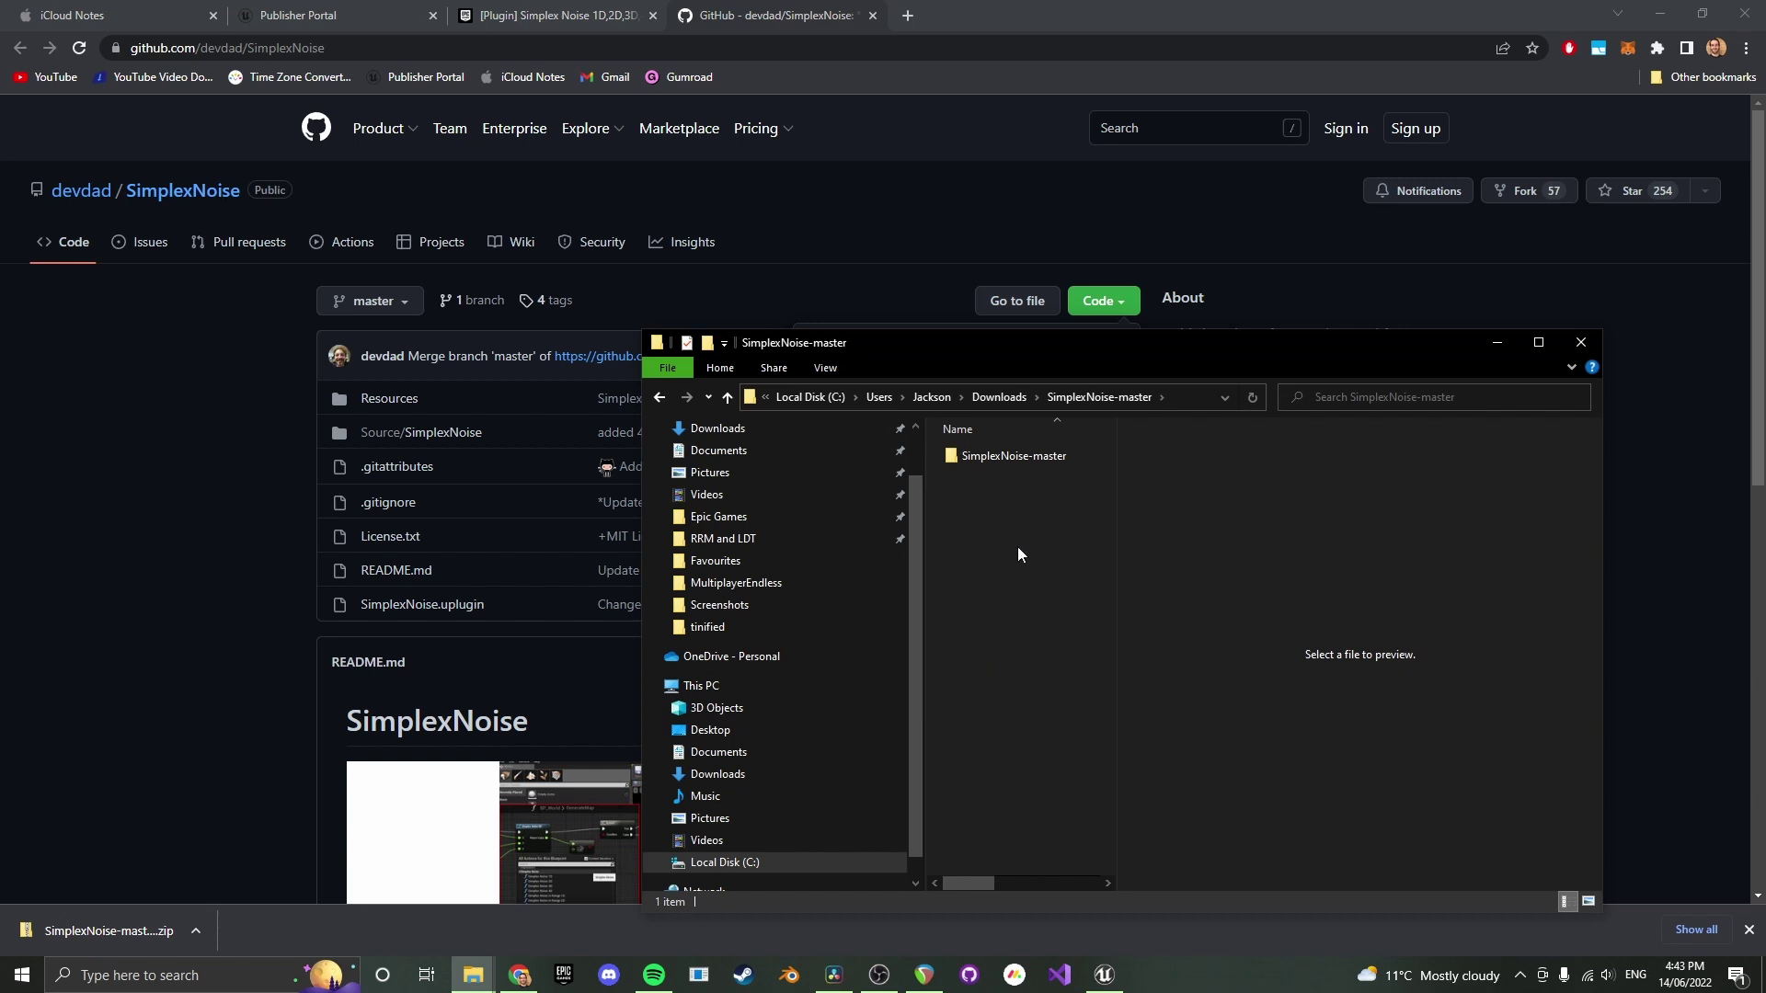
pyautogui.click(961, 457)
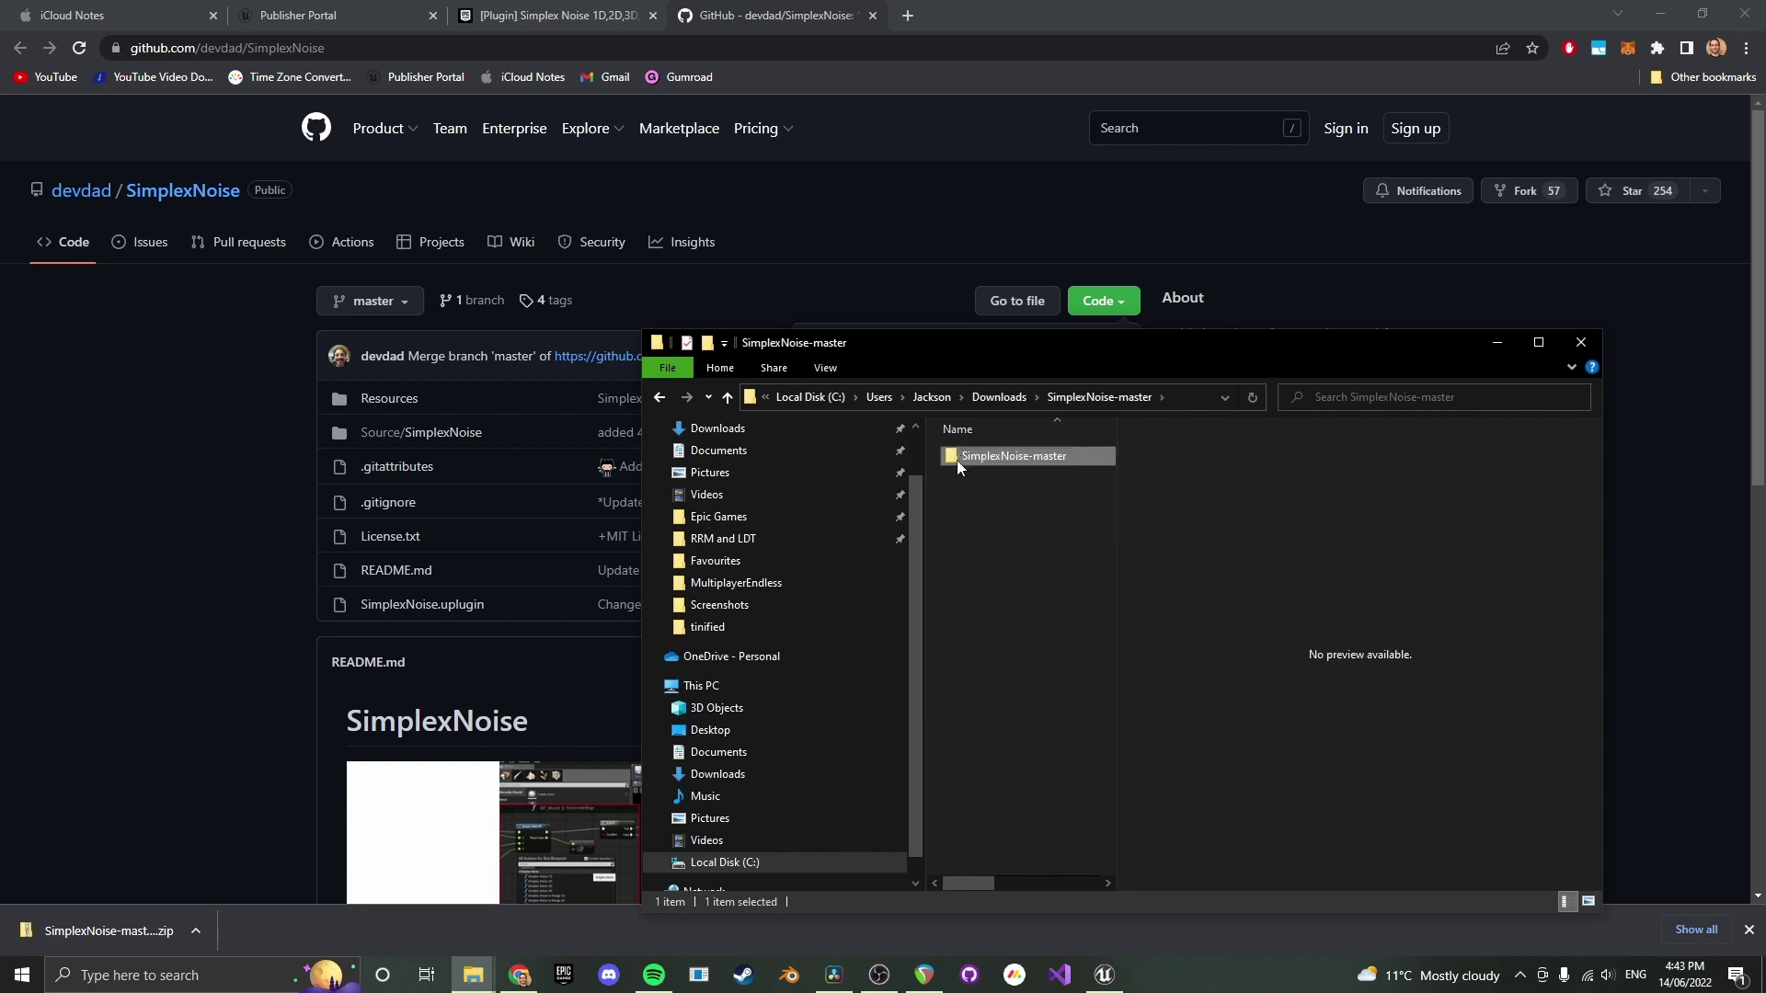
pyautogui.doubleClick(957, 460)
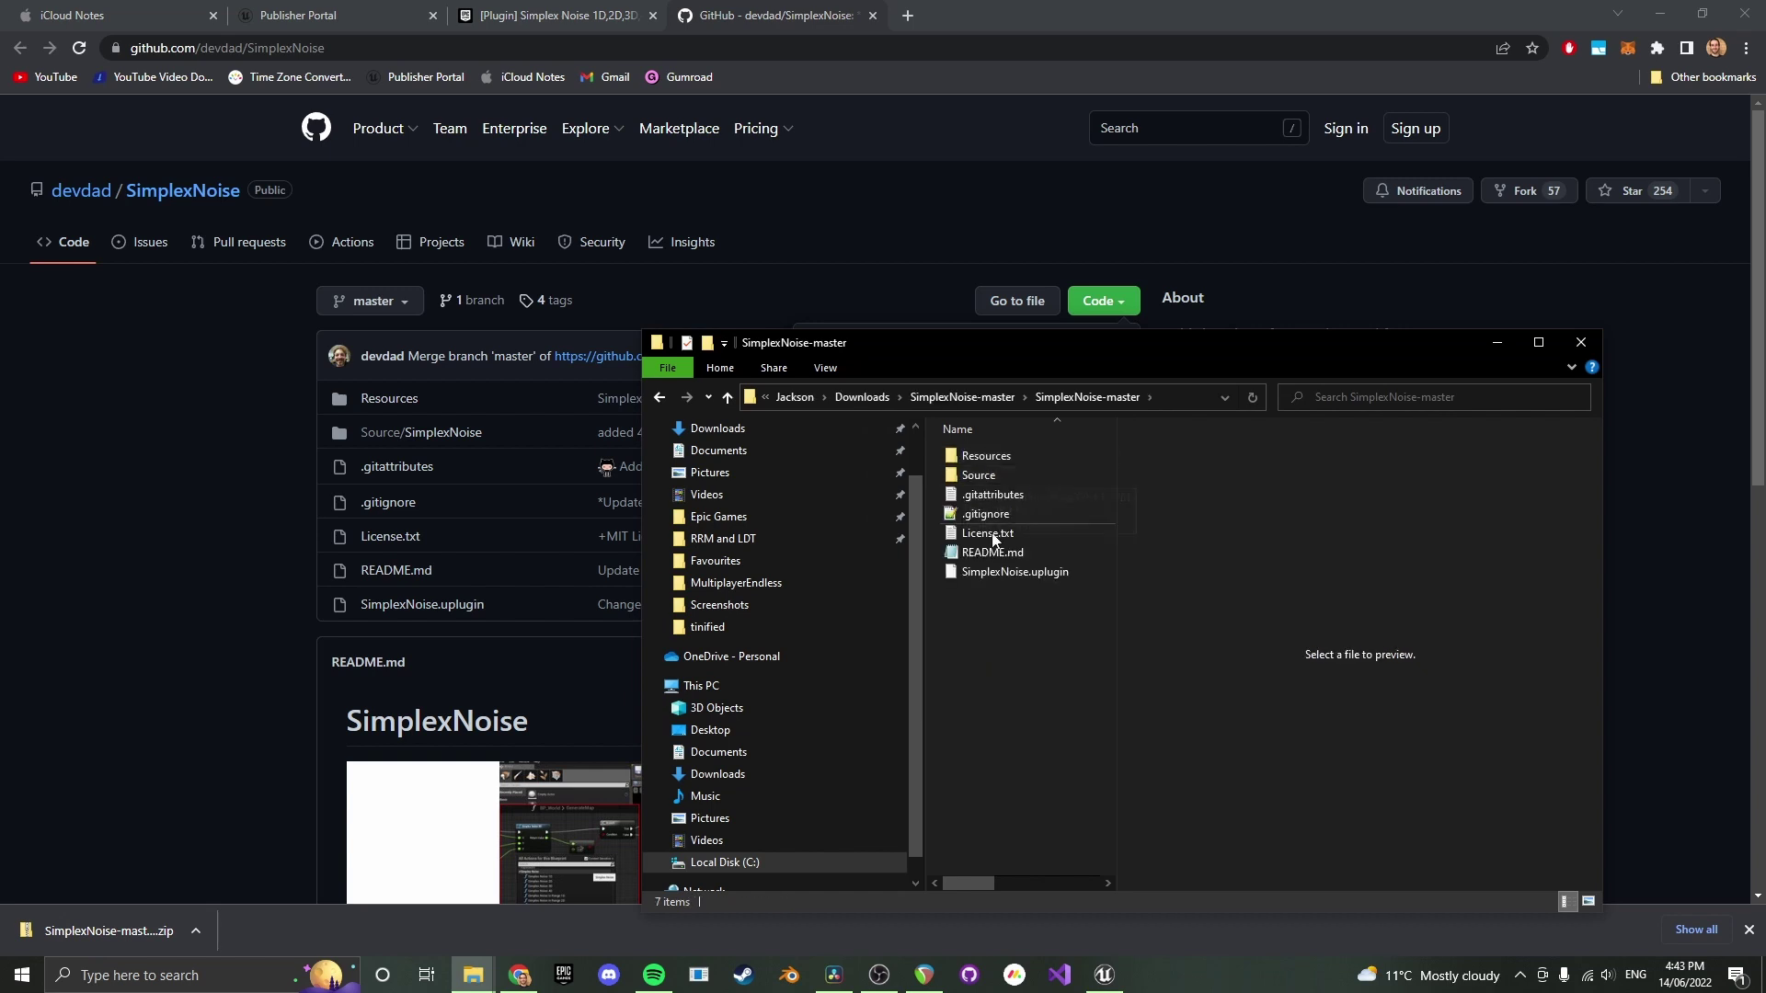
pyautogui.click(1004, 398)
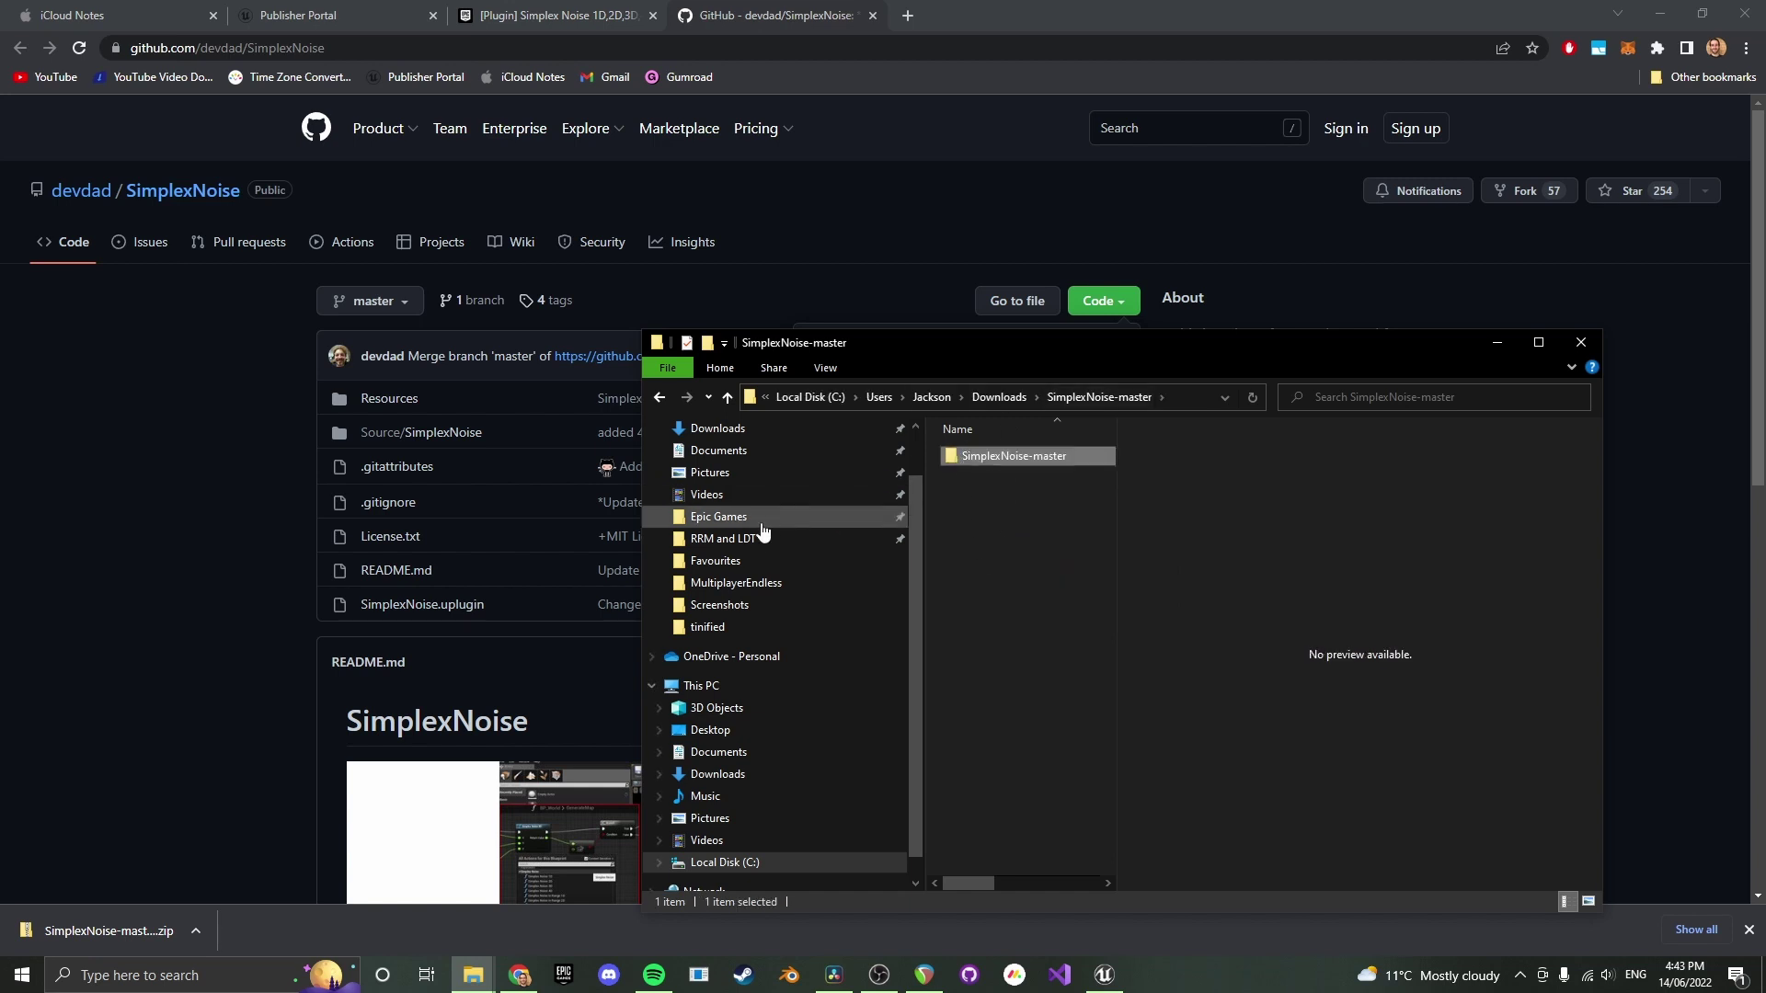
# Check the Plugins folder of the MultiplayerEndless project for the SimplexNoise plugin, and return to the project folder
pyautogui.click(735, 584)
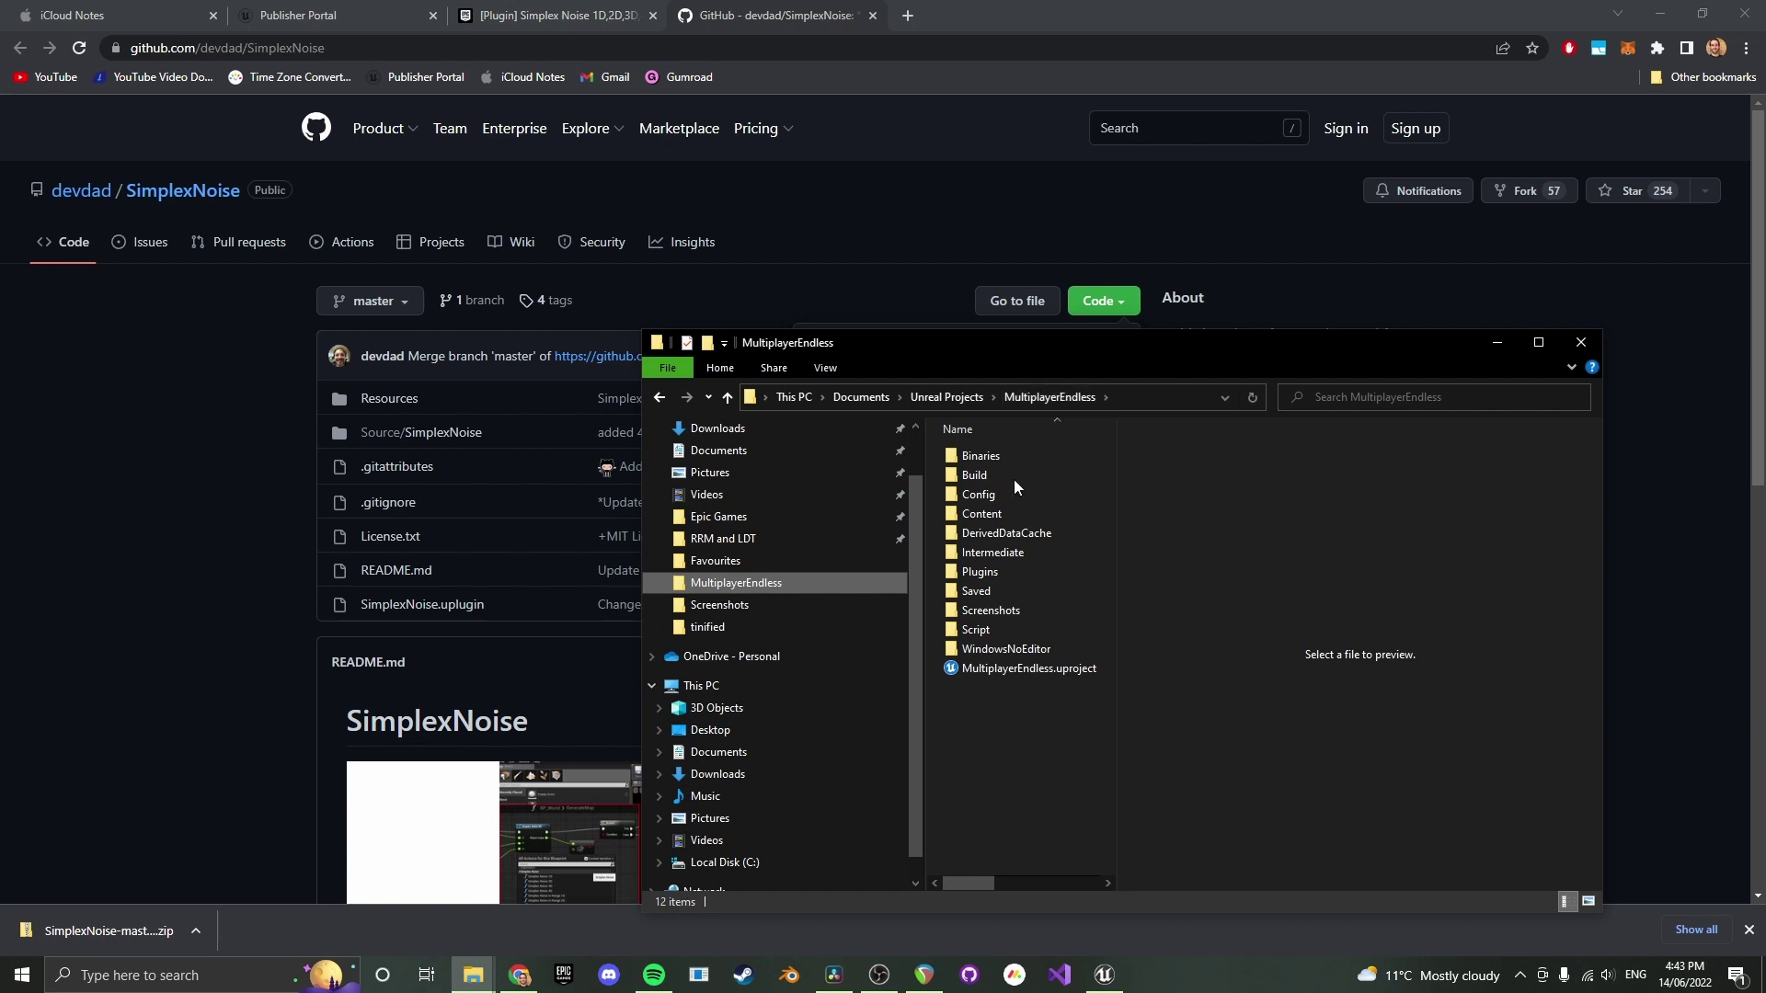
pyautogui.doubleClick(964, 576)
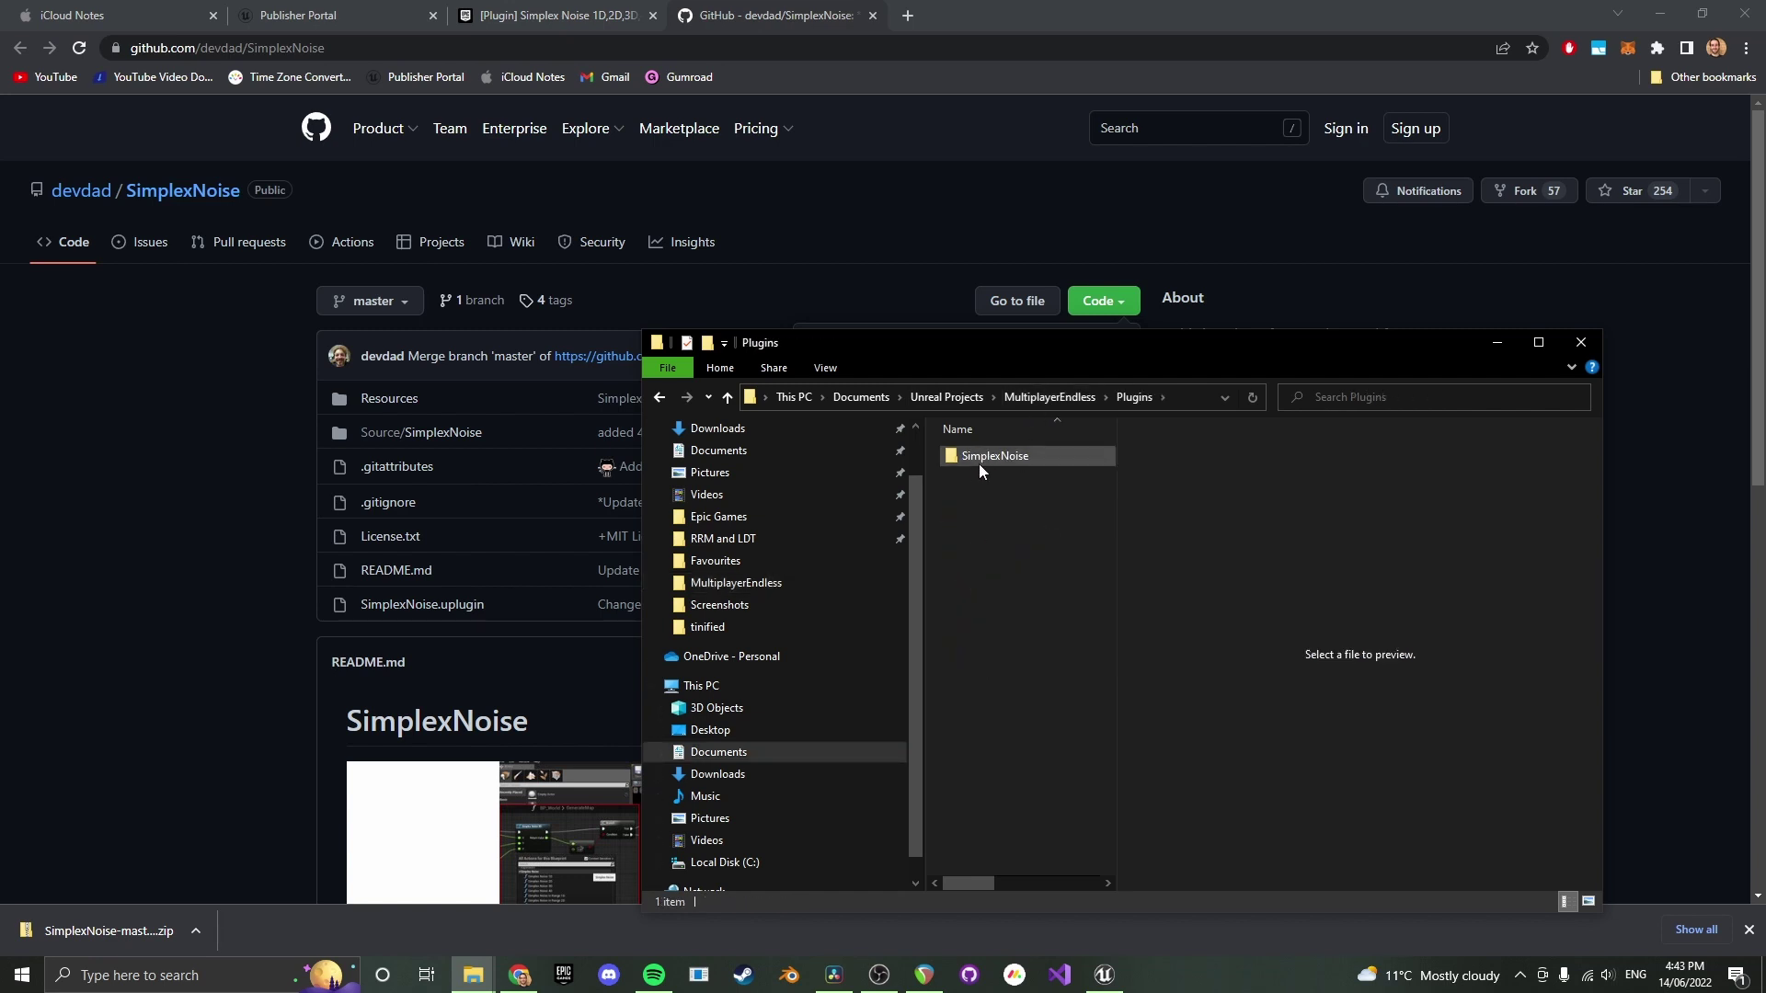
pyautogui.click(1048, 399)
# Switch back to the Unreal Editor and load endlessWorldDemoMap from the EndlessWorld/Demo/StarterContentDemoMap content folder
pyautogui.click(1104, 975)
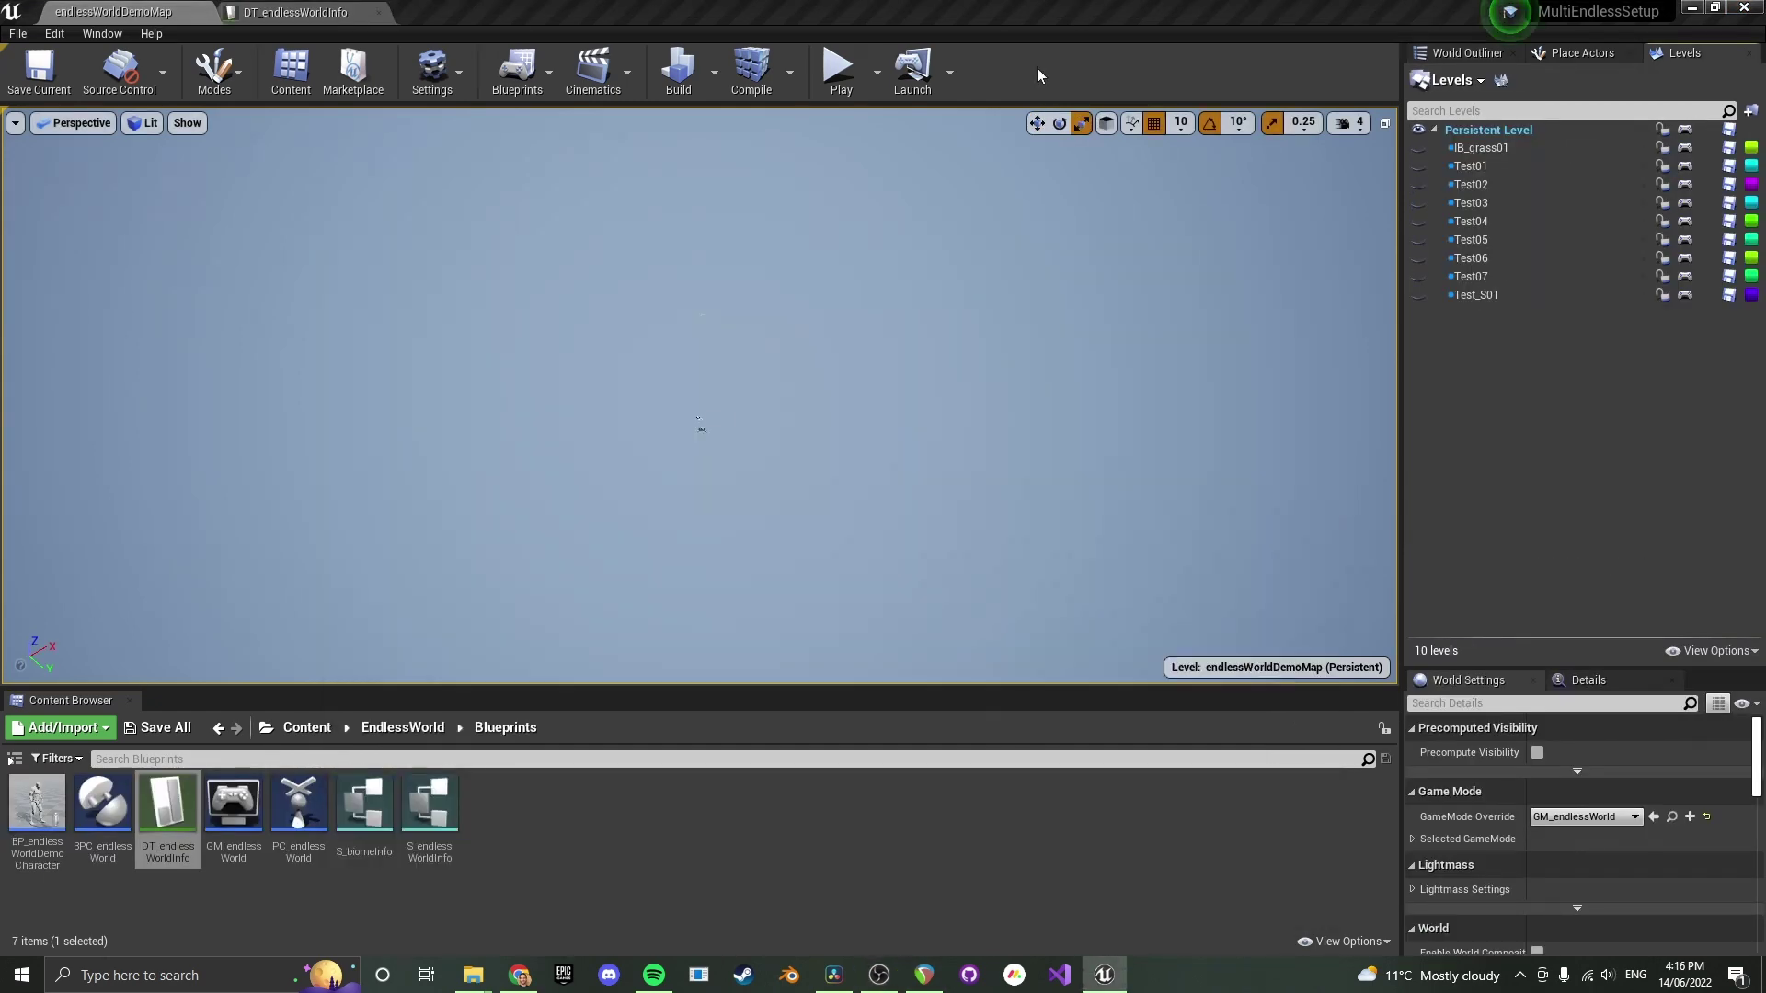
pyautogui.click(304, 728)
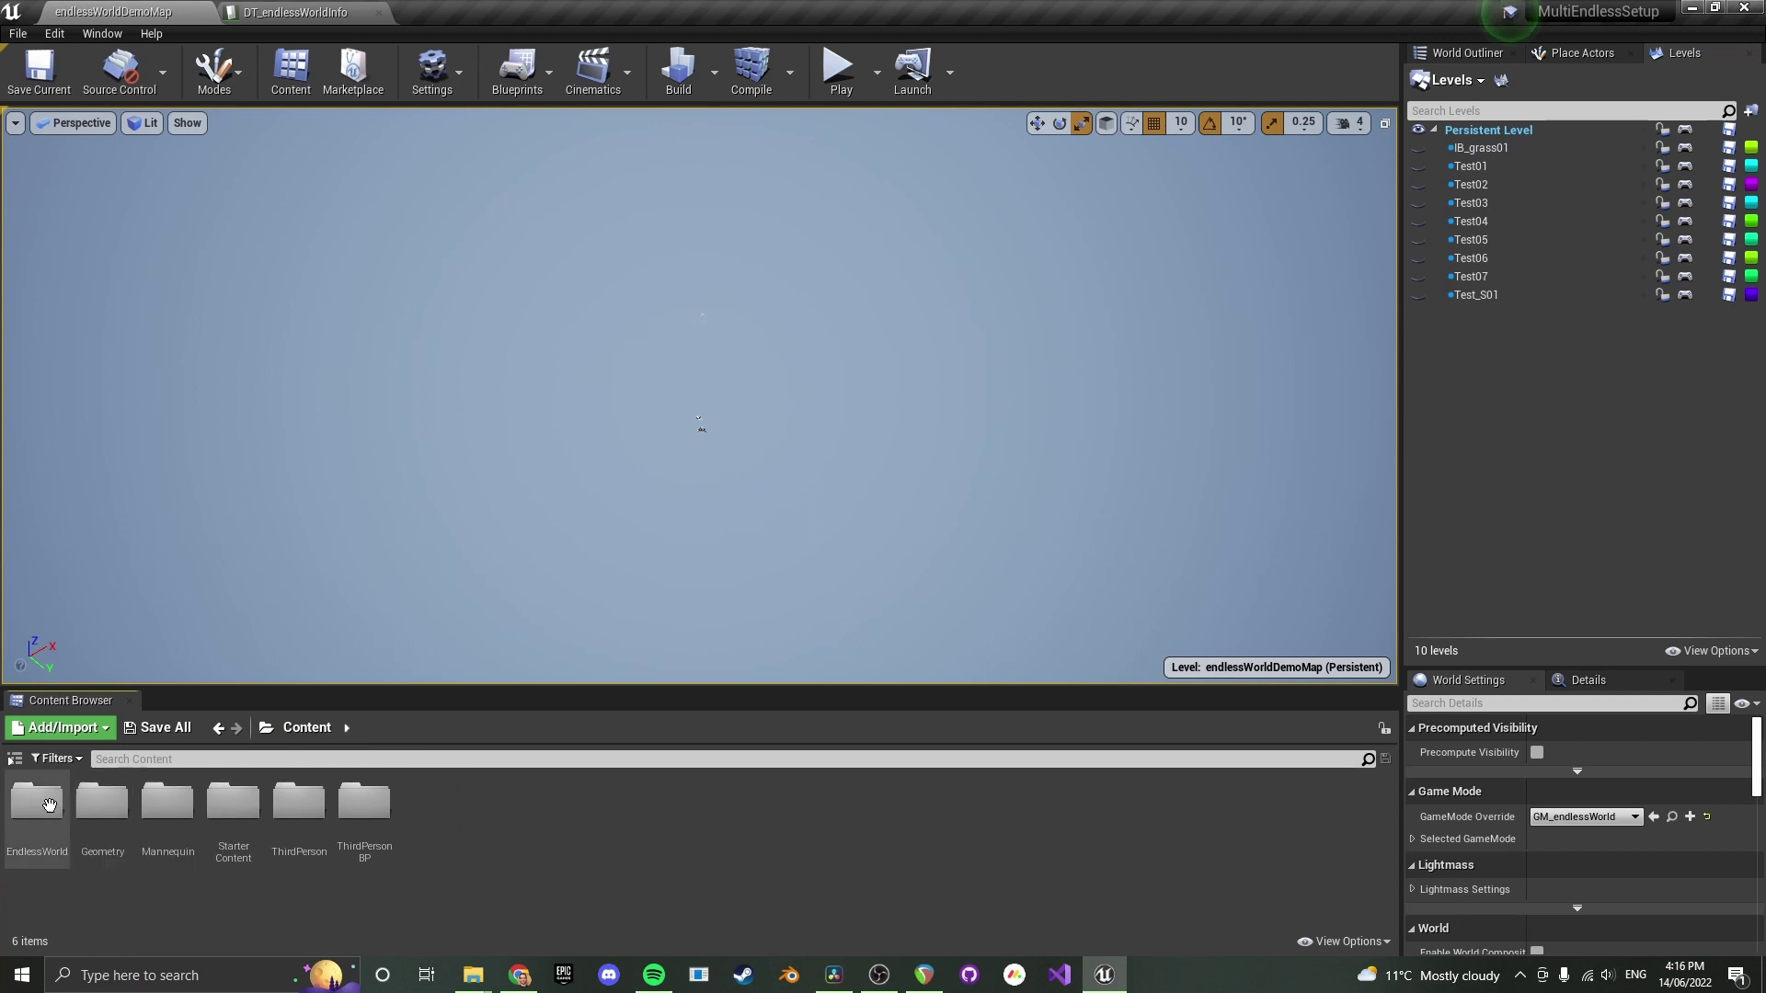
pyautogui.doubleClick(37, 800)
pyautogui.click(106, 812)
pyautogui.doubleClick(106, 812)
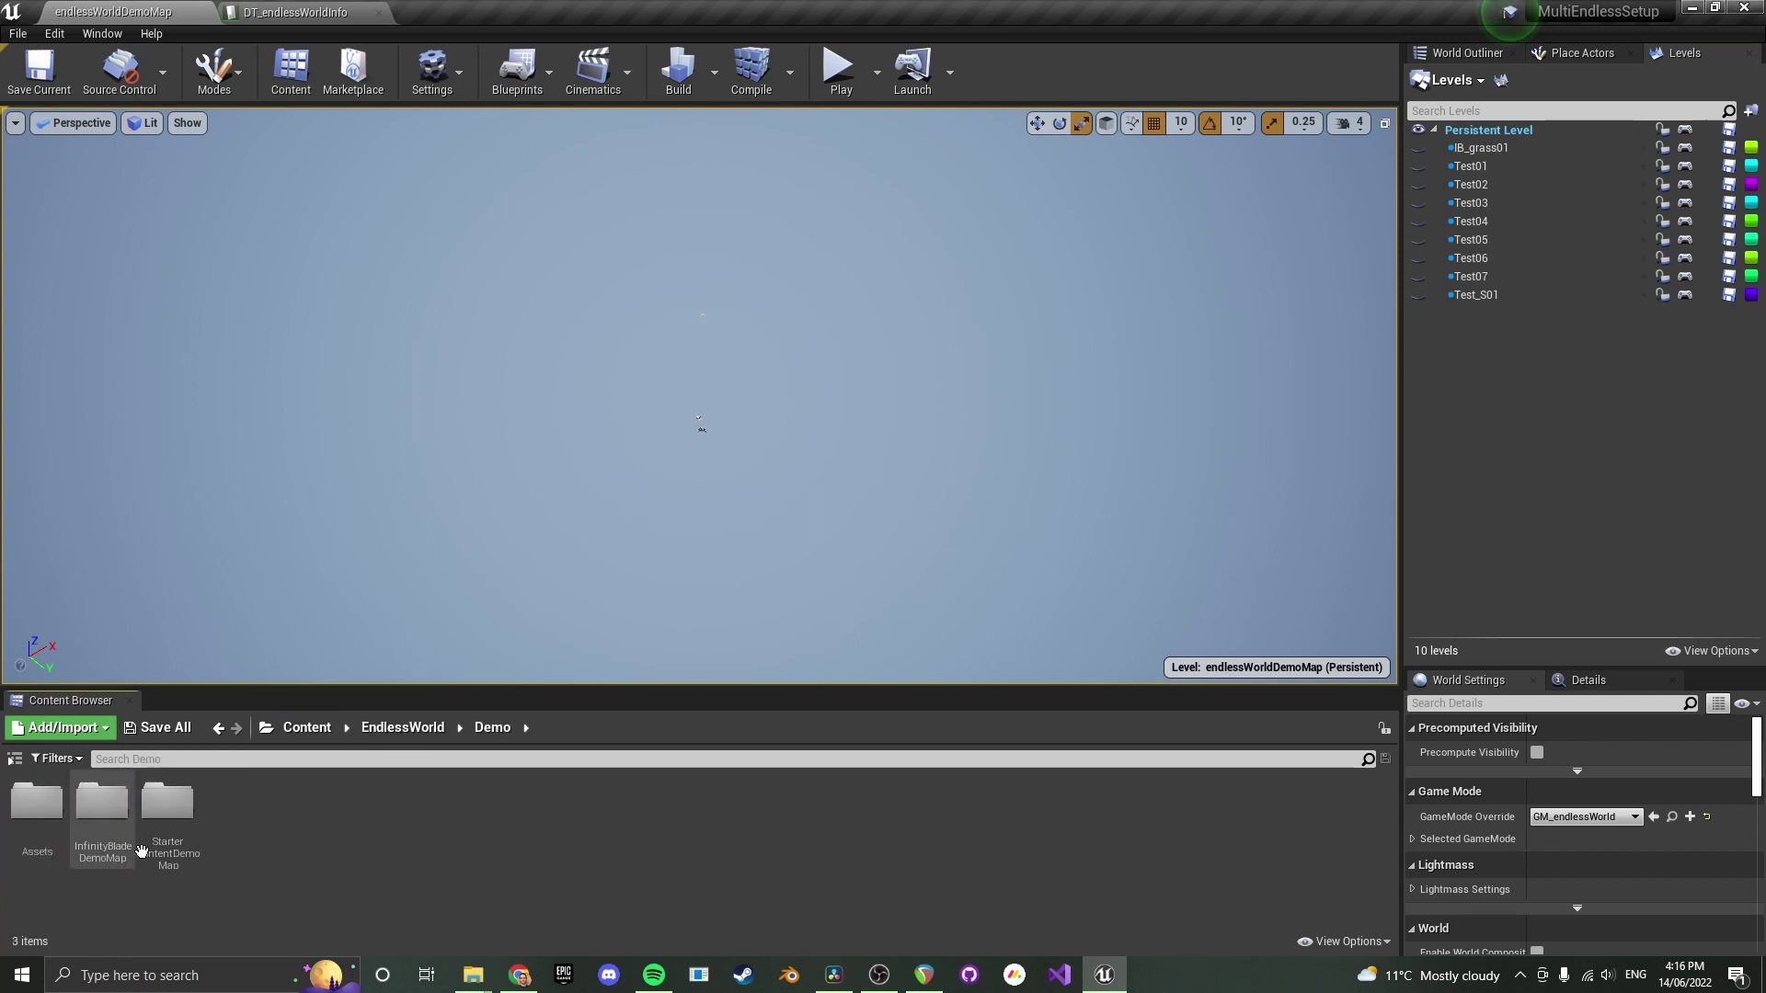
pyautogui.doubleClick(176, 807)
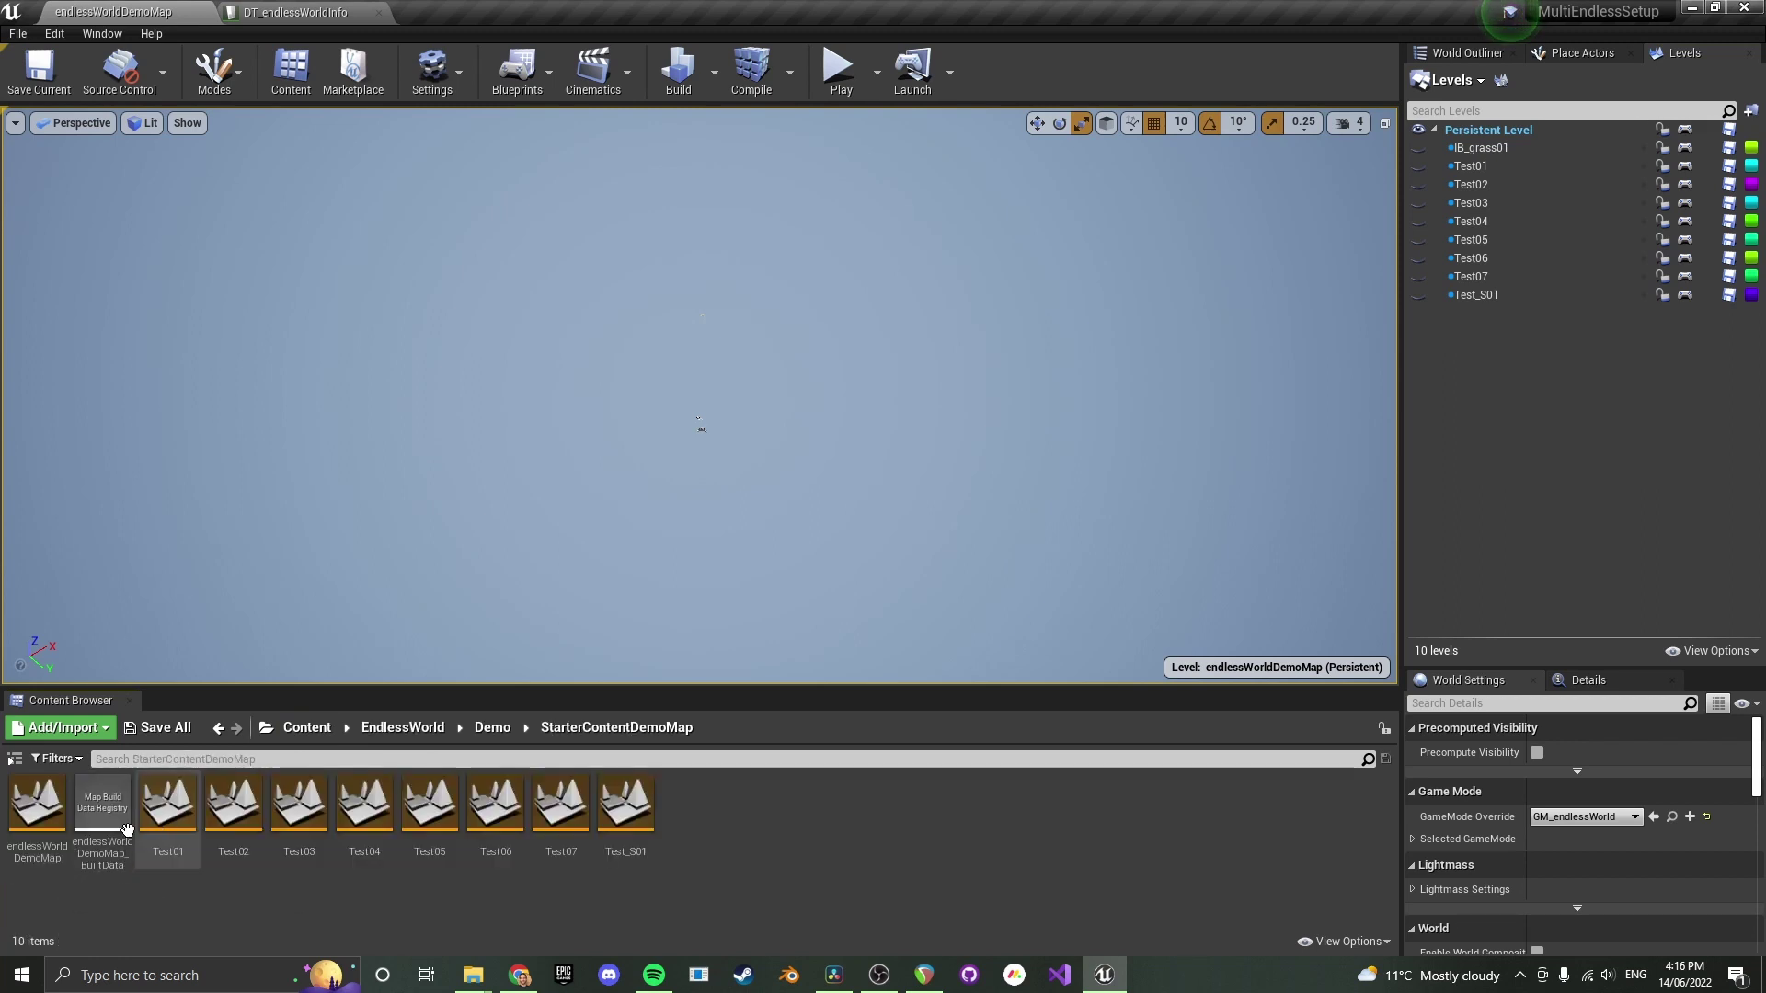
pyautogui.doubleClick(56, 837)
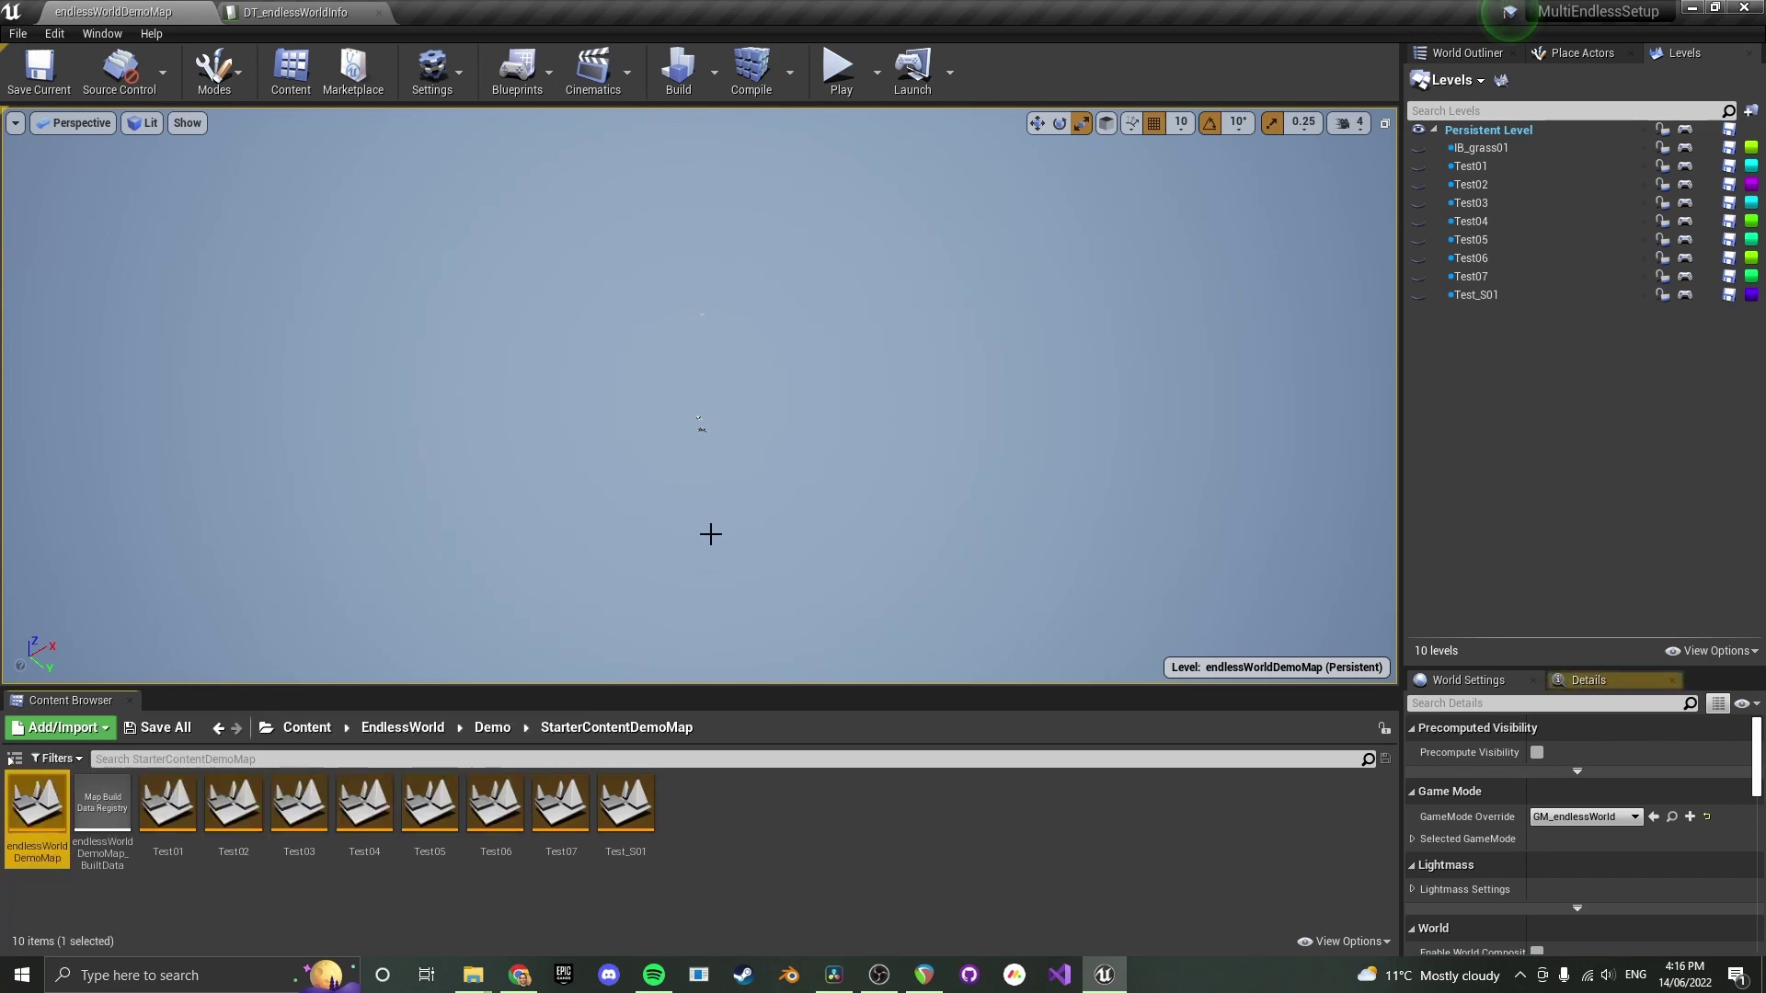
# Play the level, run the character across the generated tiles to examine the endless world, and stop the session
pyautogui.click(837, 66)
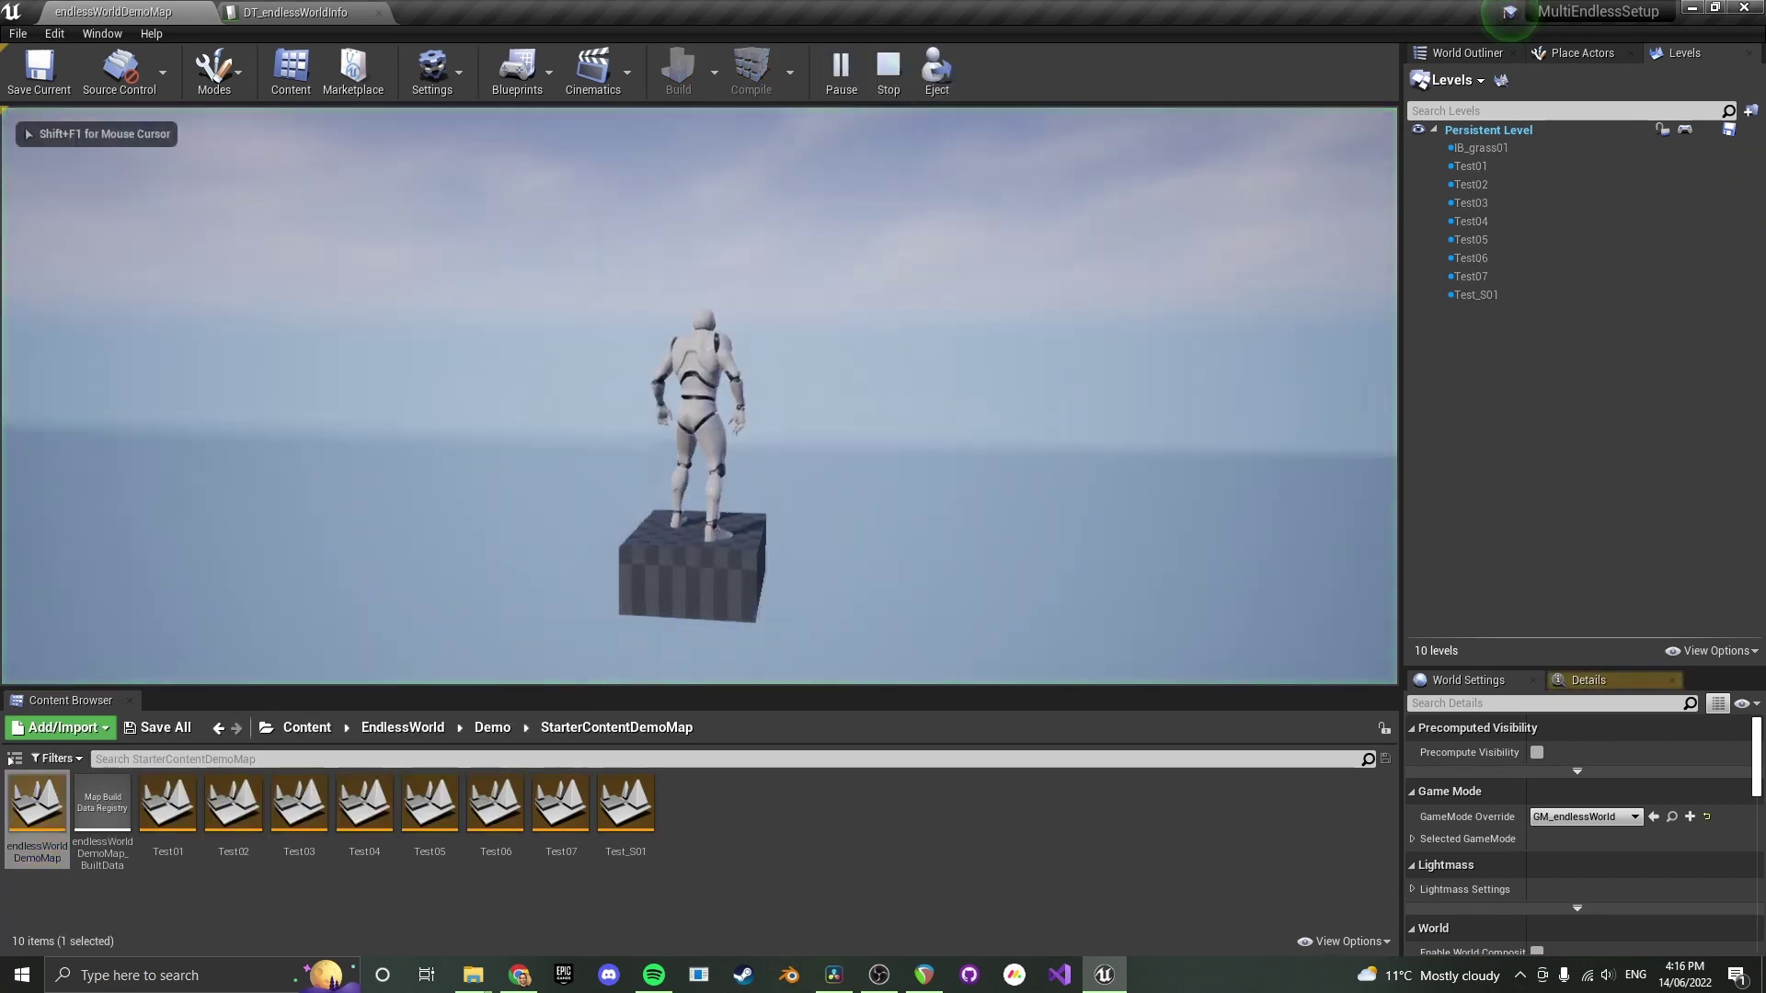
pyautogui.press('w')
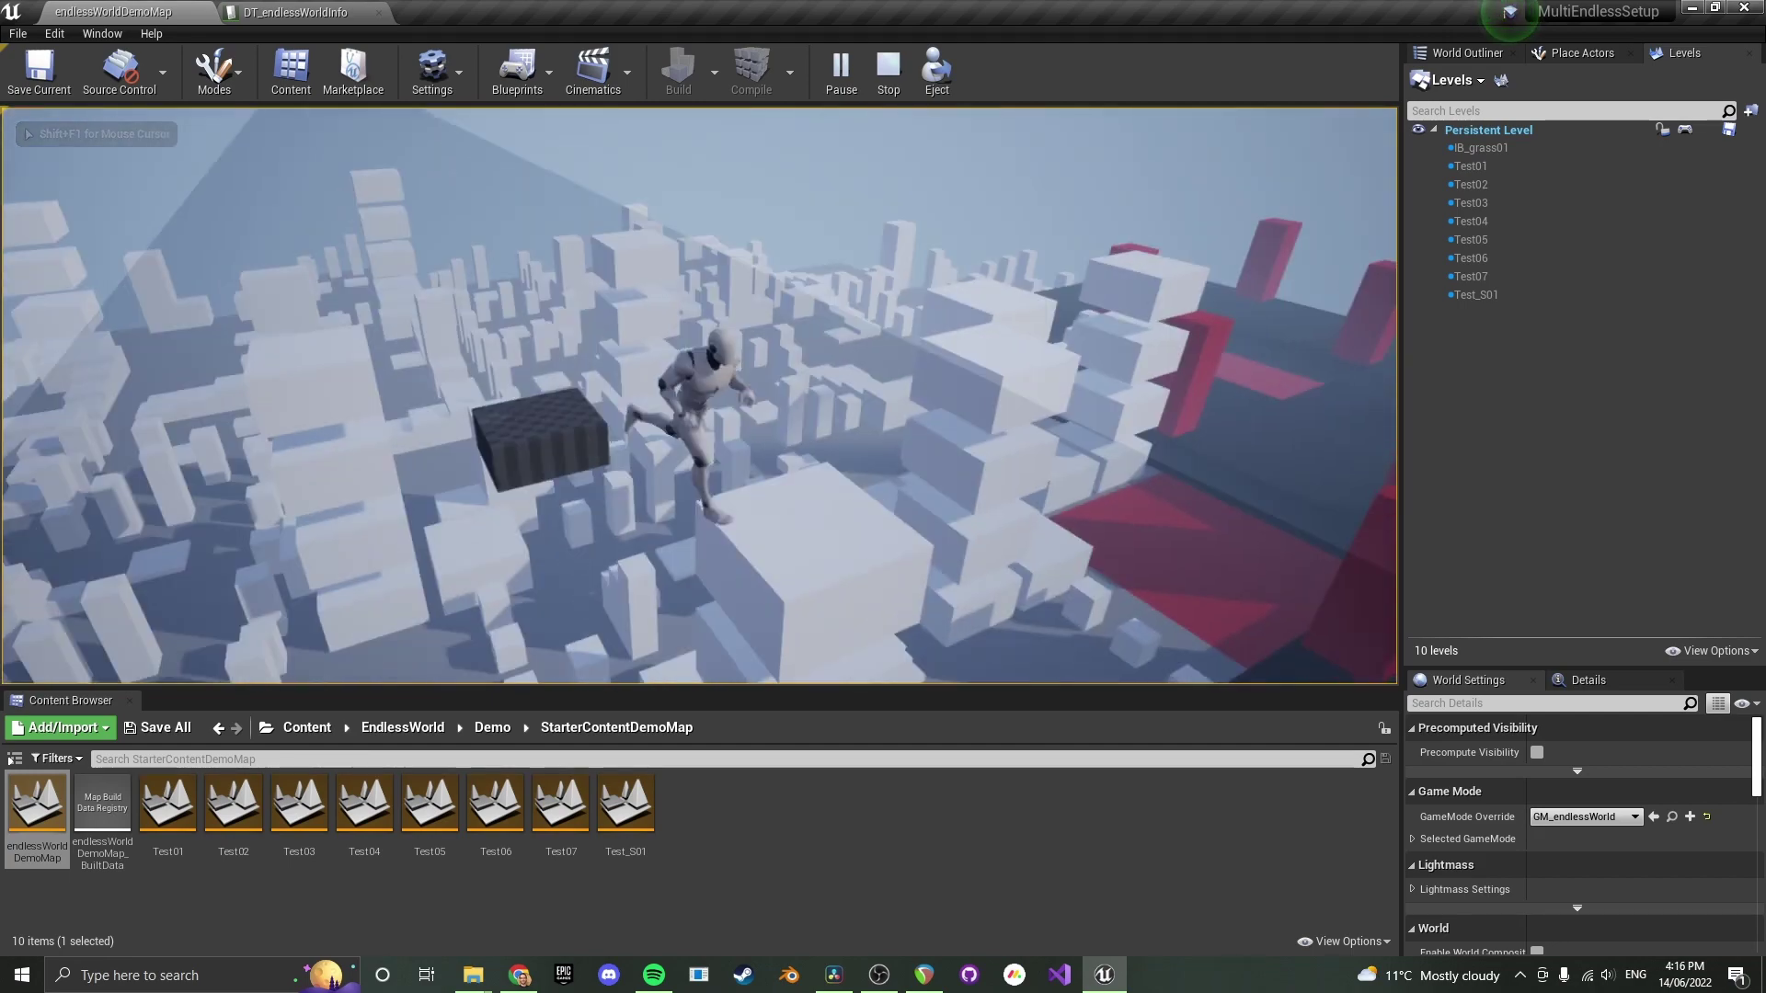
pyautogui.press('w')
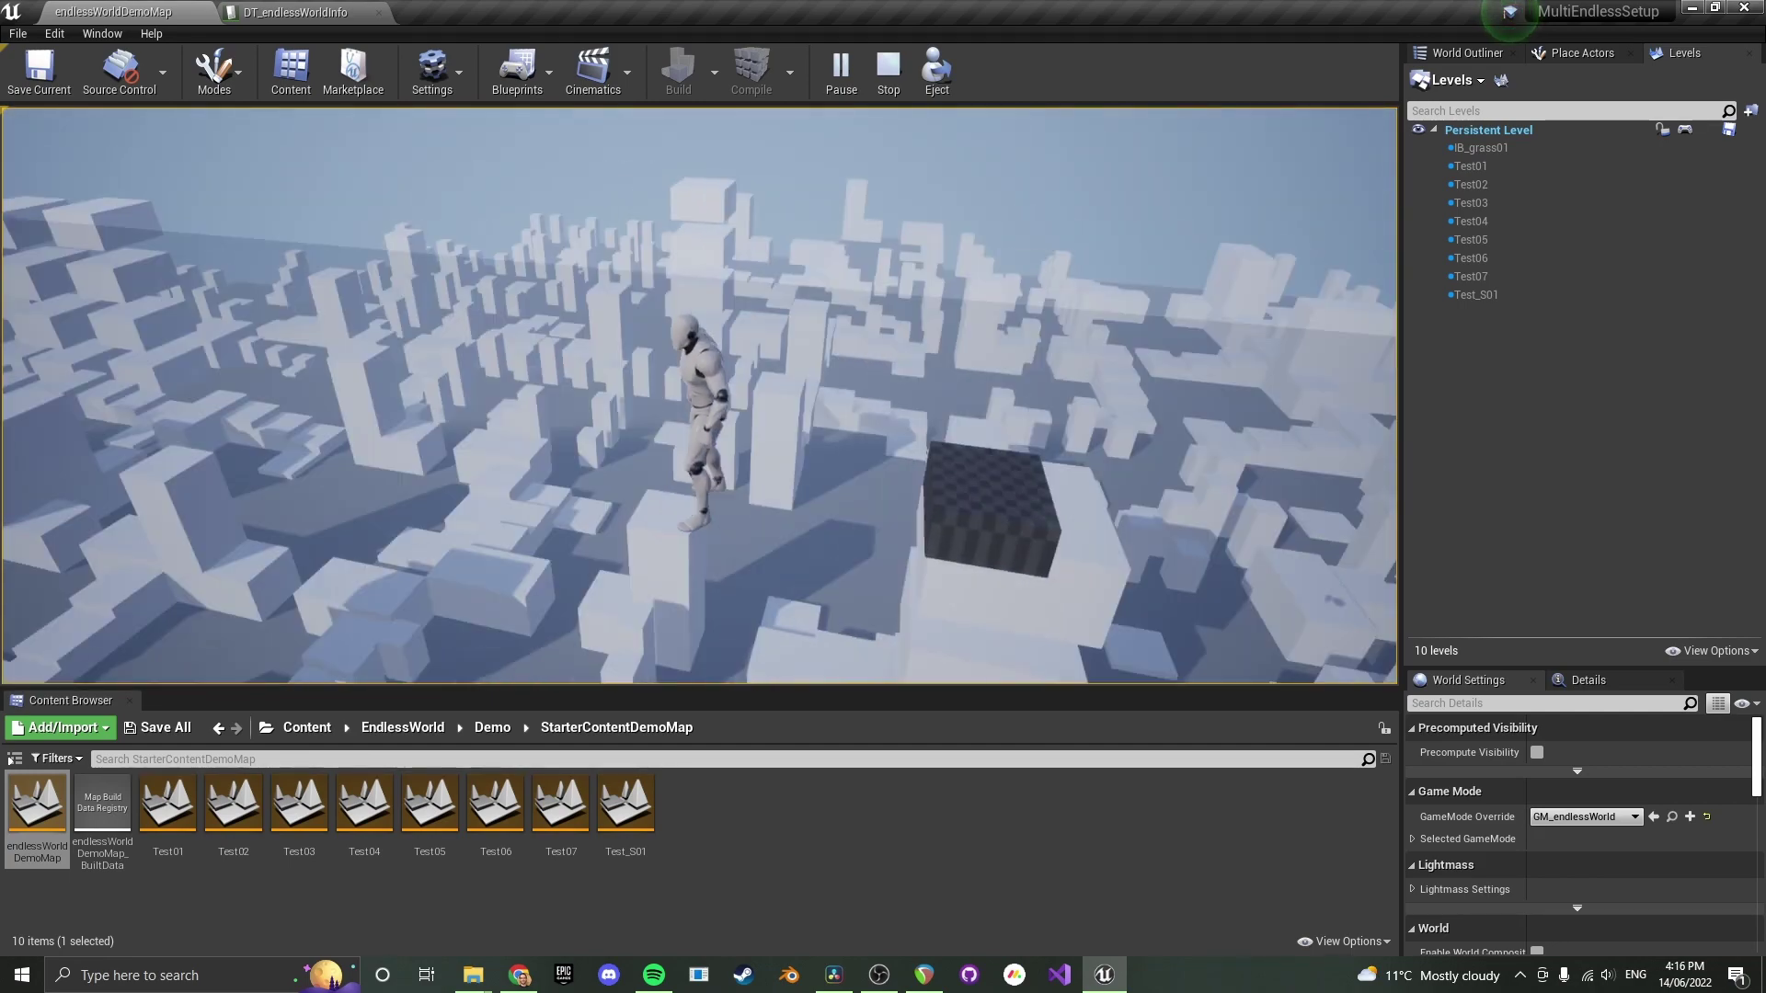
pyautogui.press('w')
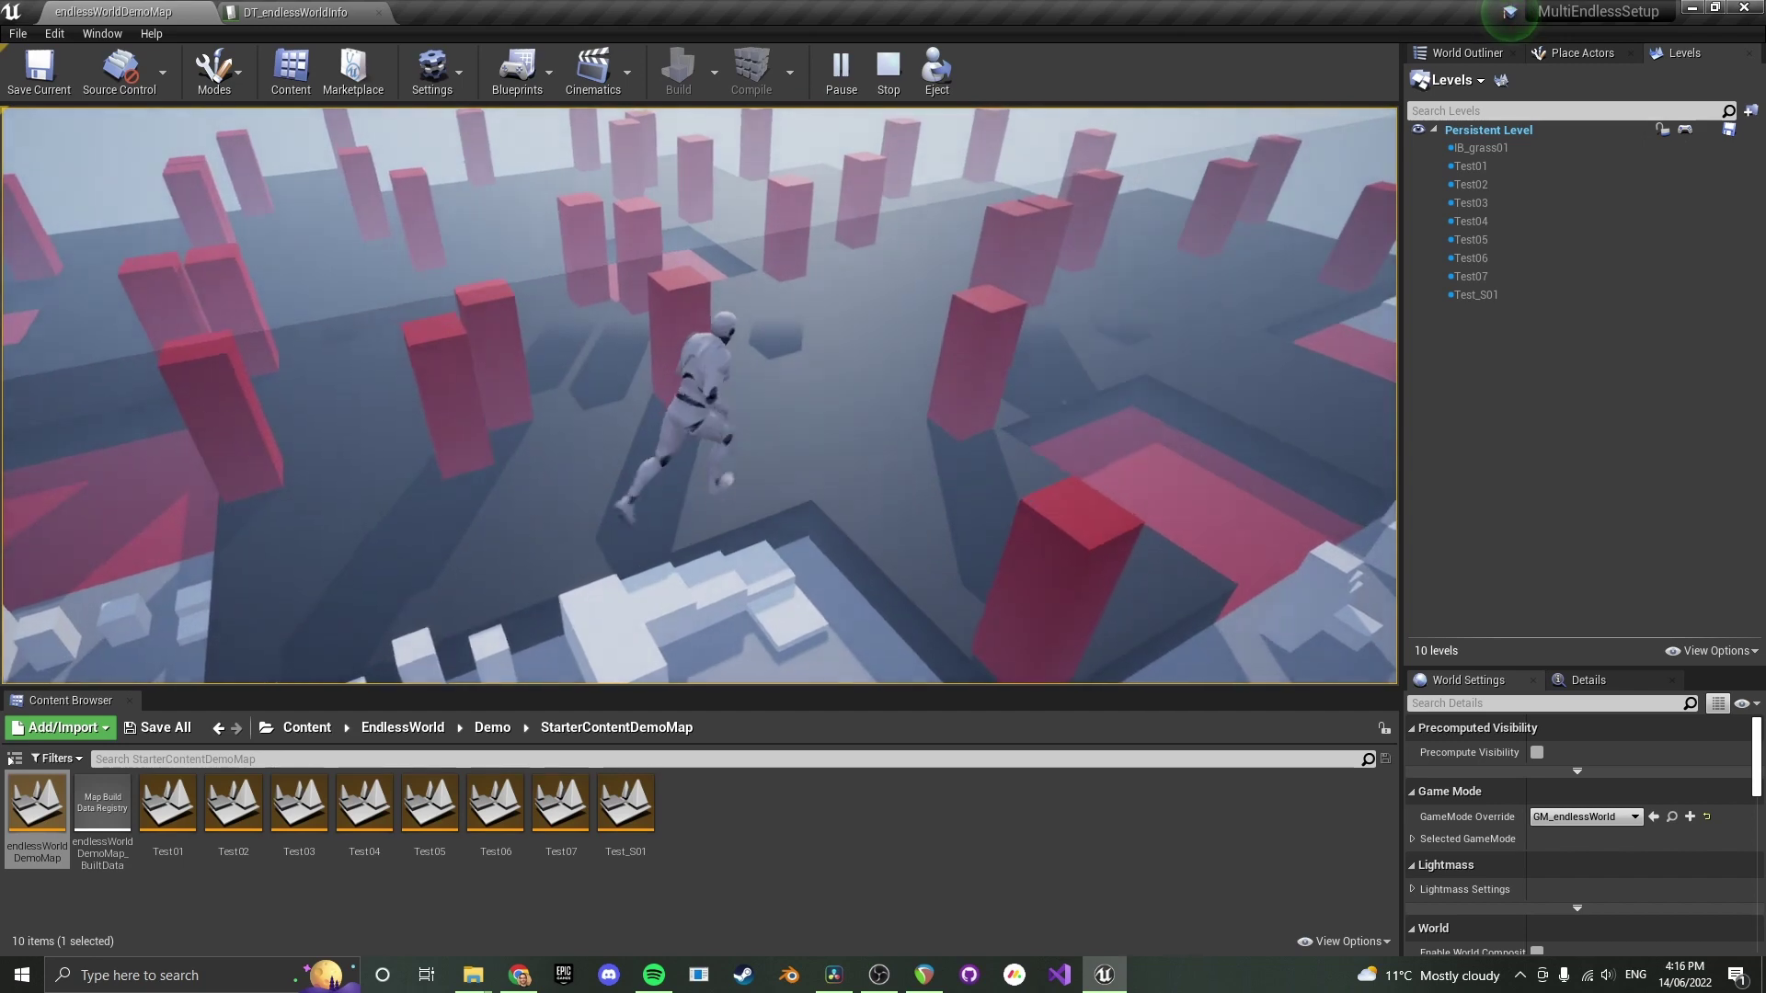
pyautogui.press('Escape')
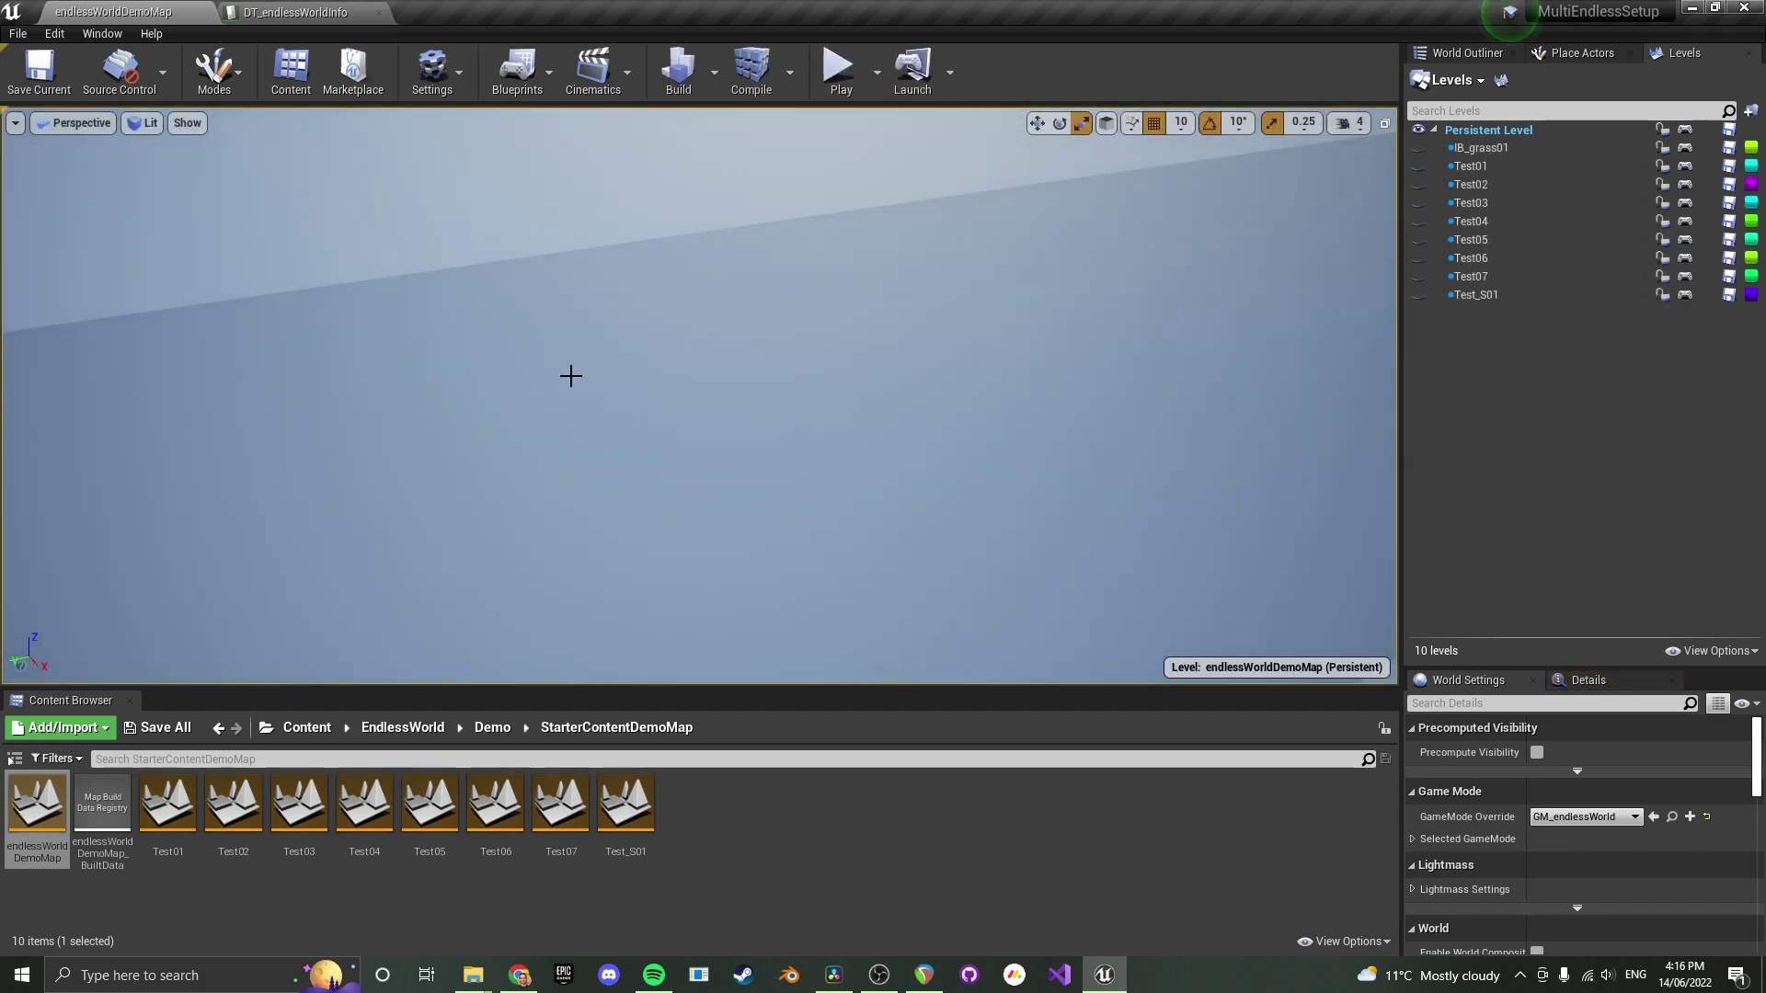
# Preview the sublevel tiles Test01 to Test07 by showing and hiding each one in turn
pyautogui.click(306, 727)
pyautogui.moveTo(424, 540); pyautogui.dragTo(424, 540, button='right')
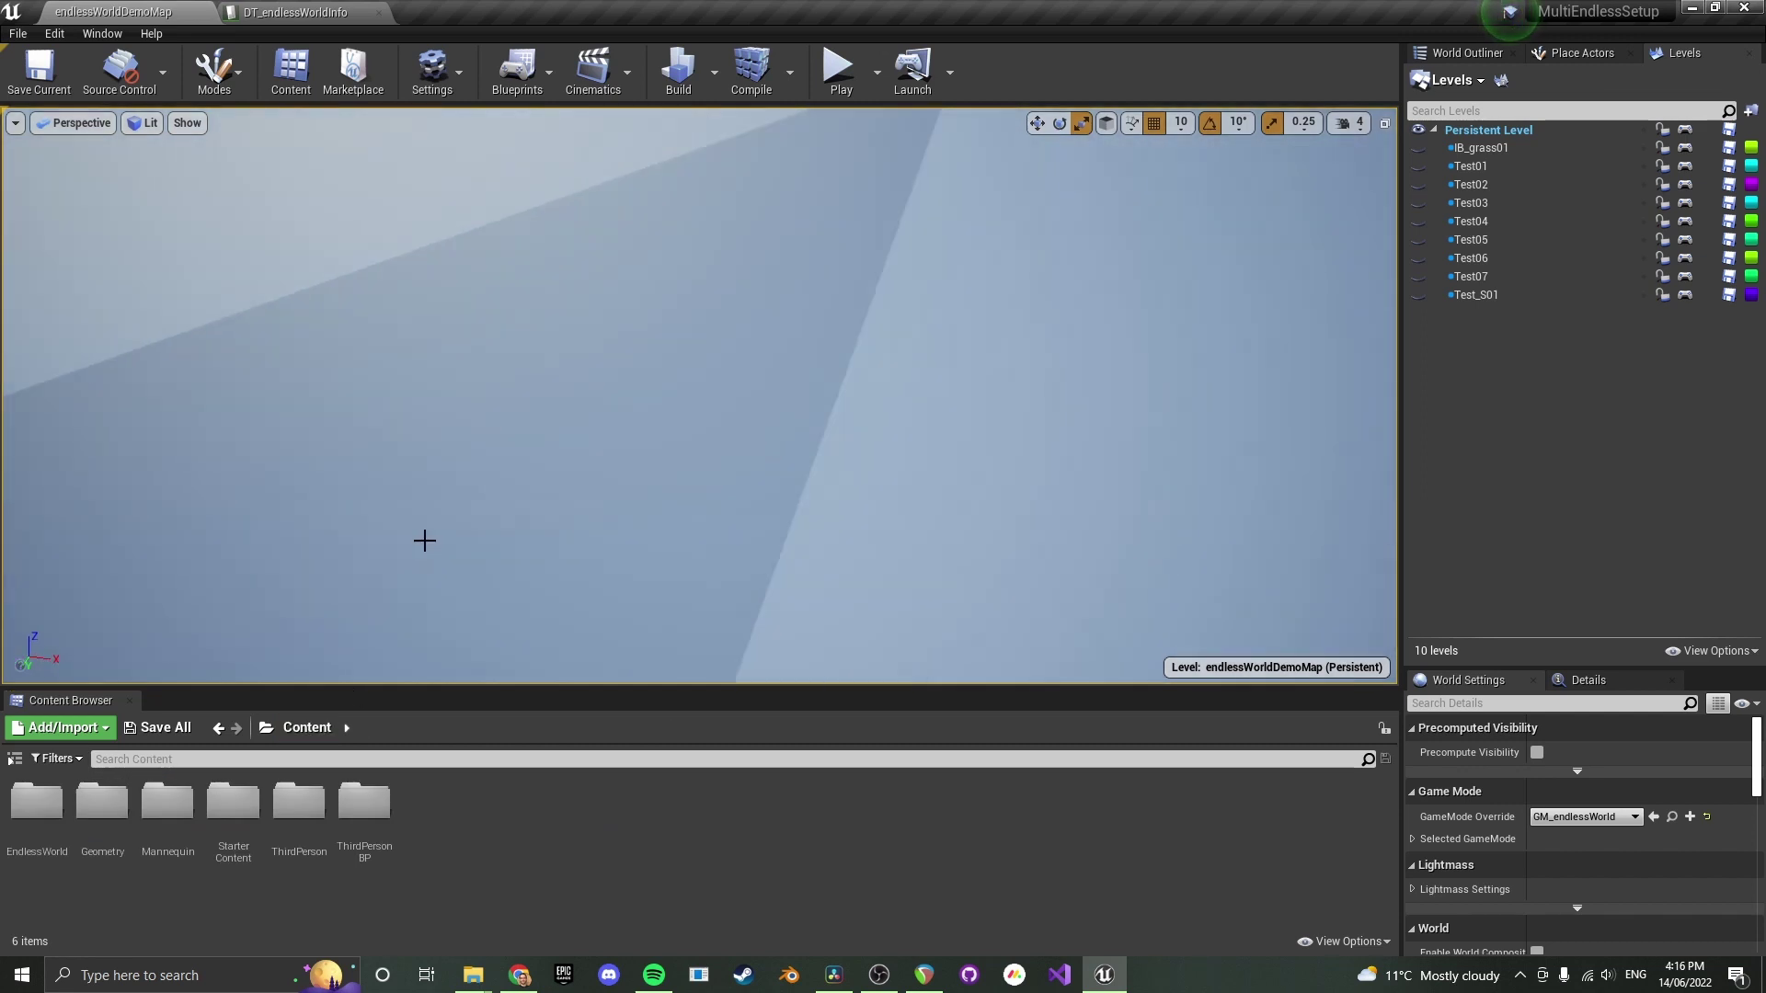
pyautogui.click(1419, 165)
pyautogui.moveTo(424, 540); pyautogui.dragTo(1071, 365, button='right')
pyautogui.click(1418, 166)
pyautogui.click(1418, 202)
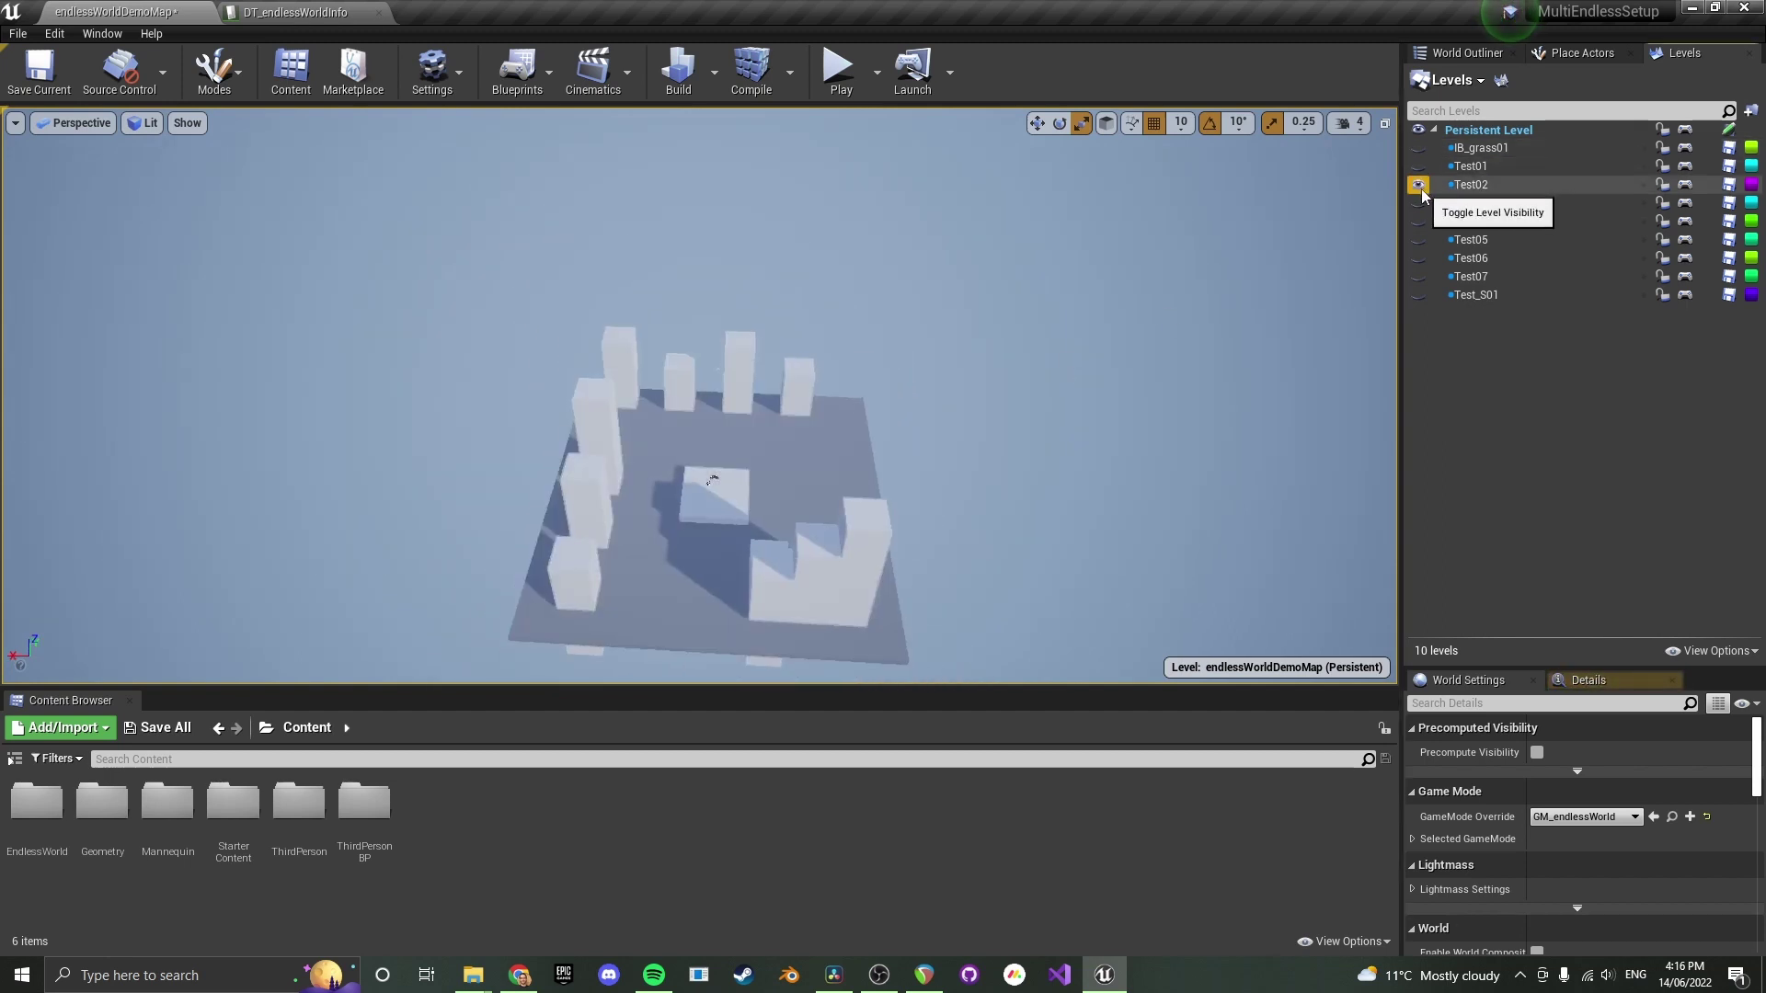
pyautogui.click(1418, 202)
pyautogui.click(1418, 203)
pyautogui.click(1418, 202)
pyautogui.click(1418, 221)
pyautogui.click(1418, 221)
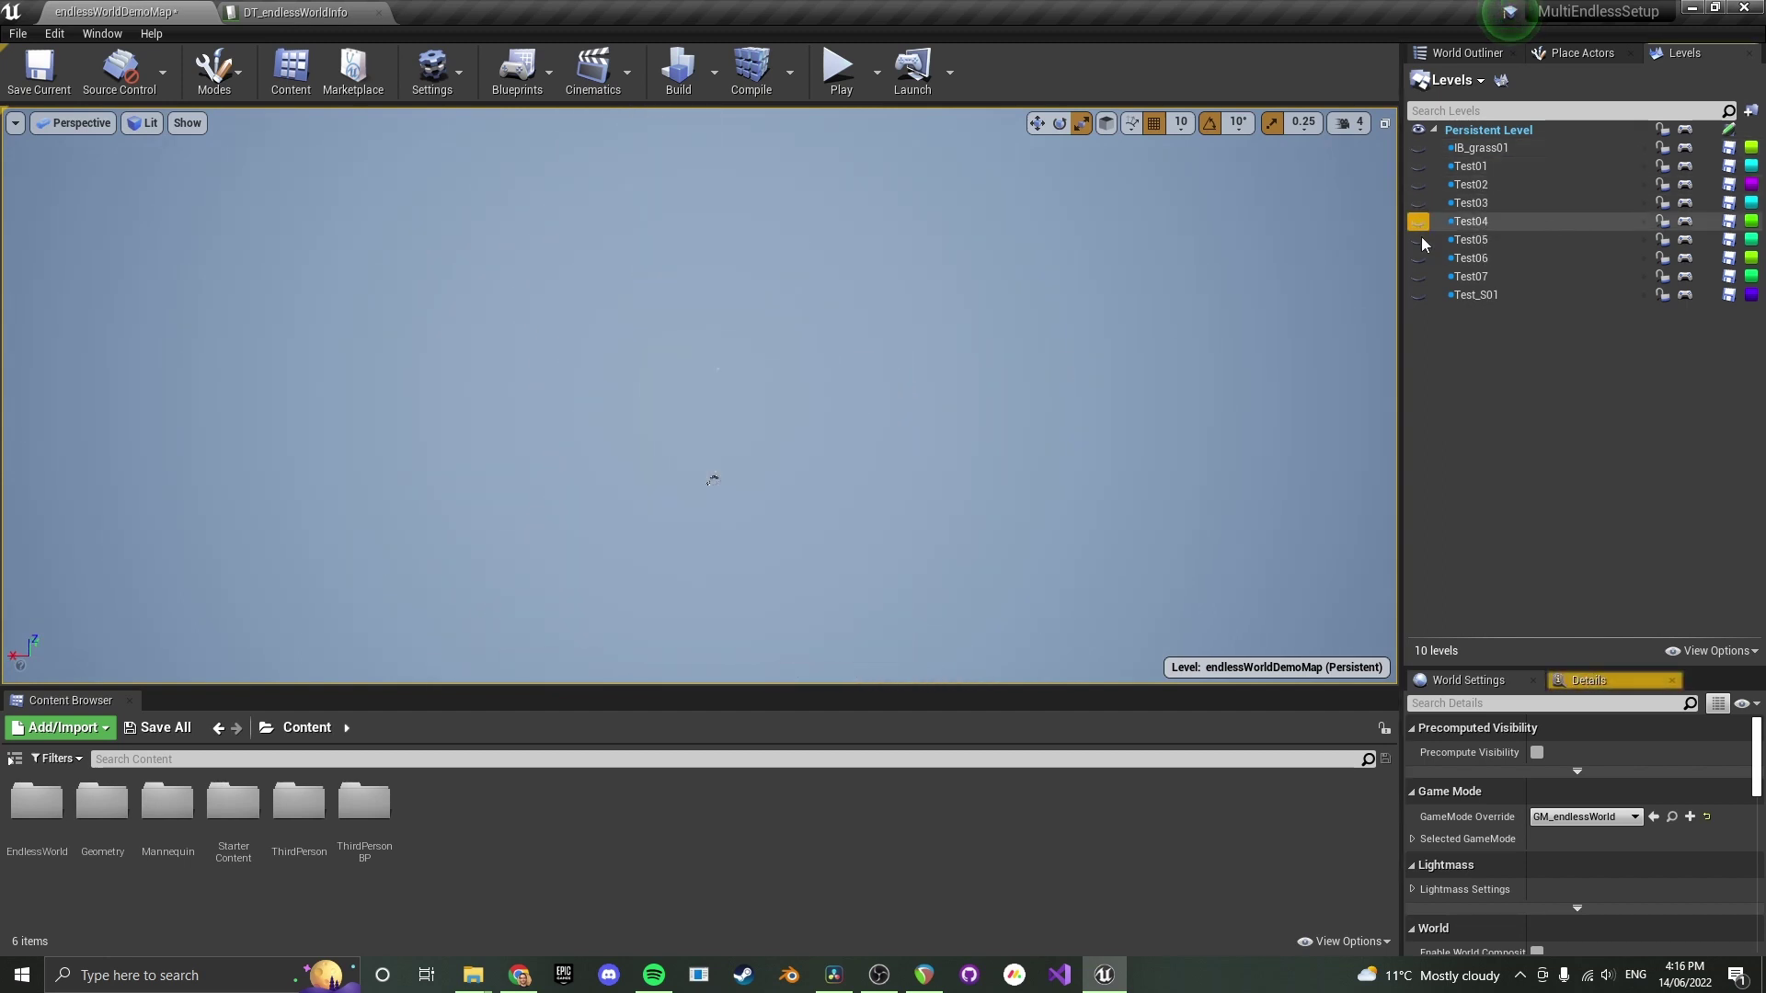
pyautogui.click(1418, 239)
pyautogui.click(1419, 240)
pyautogui.click(1418, 257)
pyautogui.click(1418, 258)
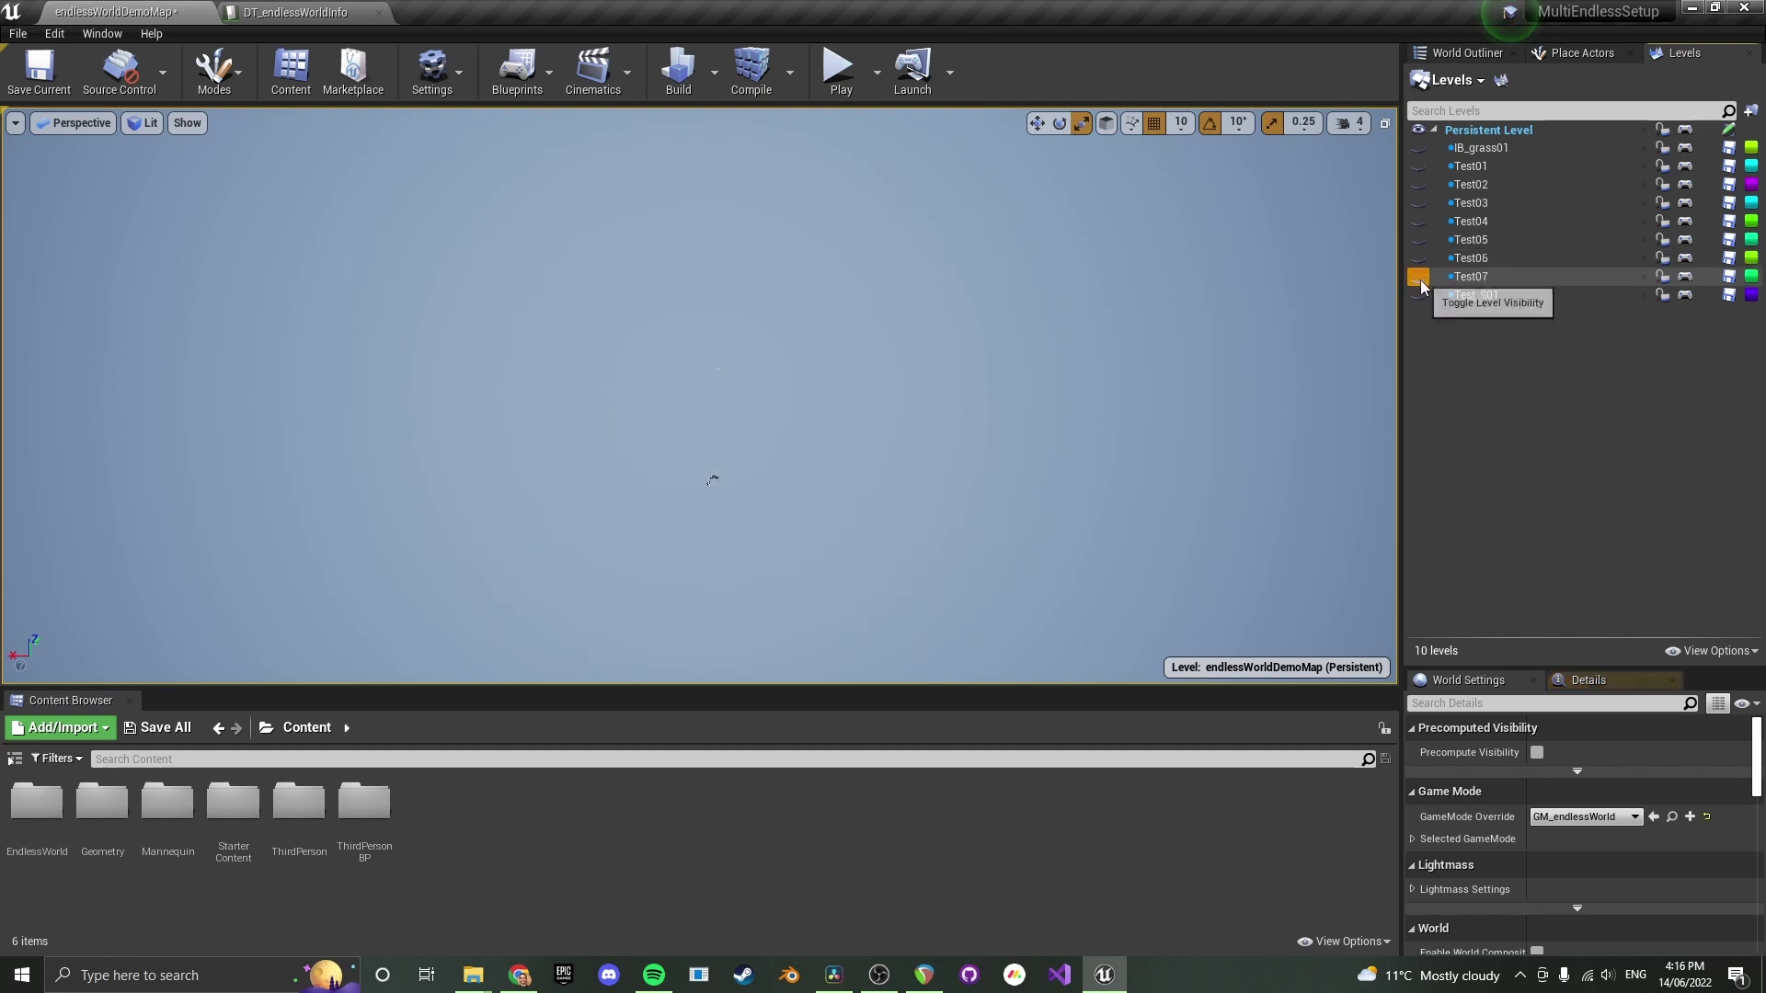
pyautogui.click(1418, 276)
pyautogui.click(1419, 276)
pyautogui.click(1419, 257)
pyautogui.click(1418, 257)
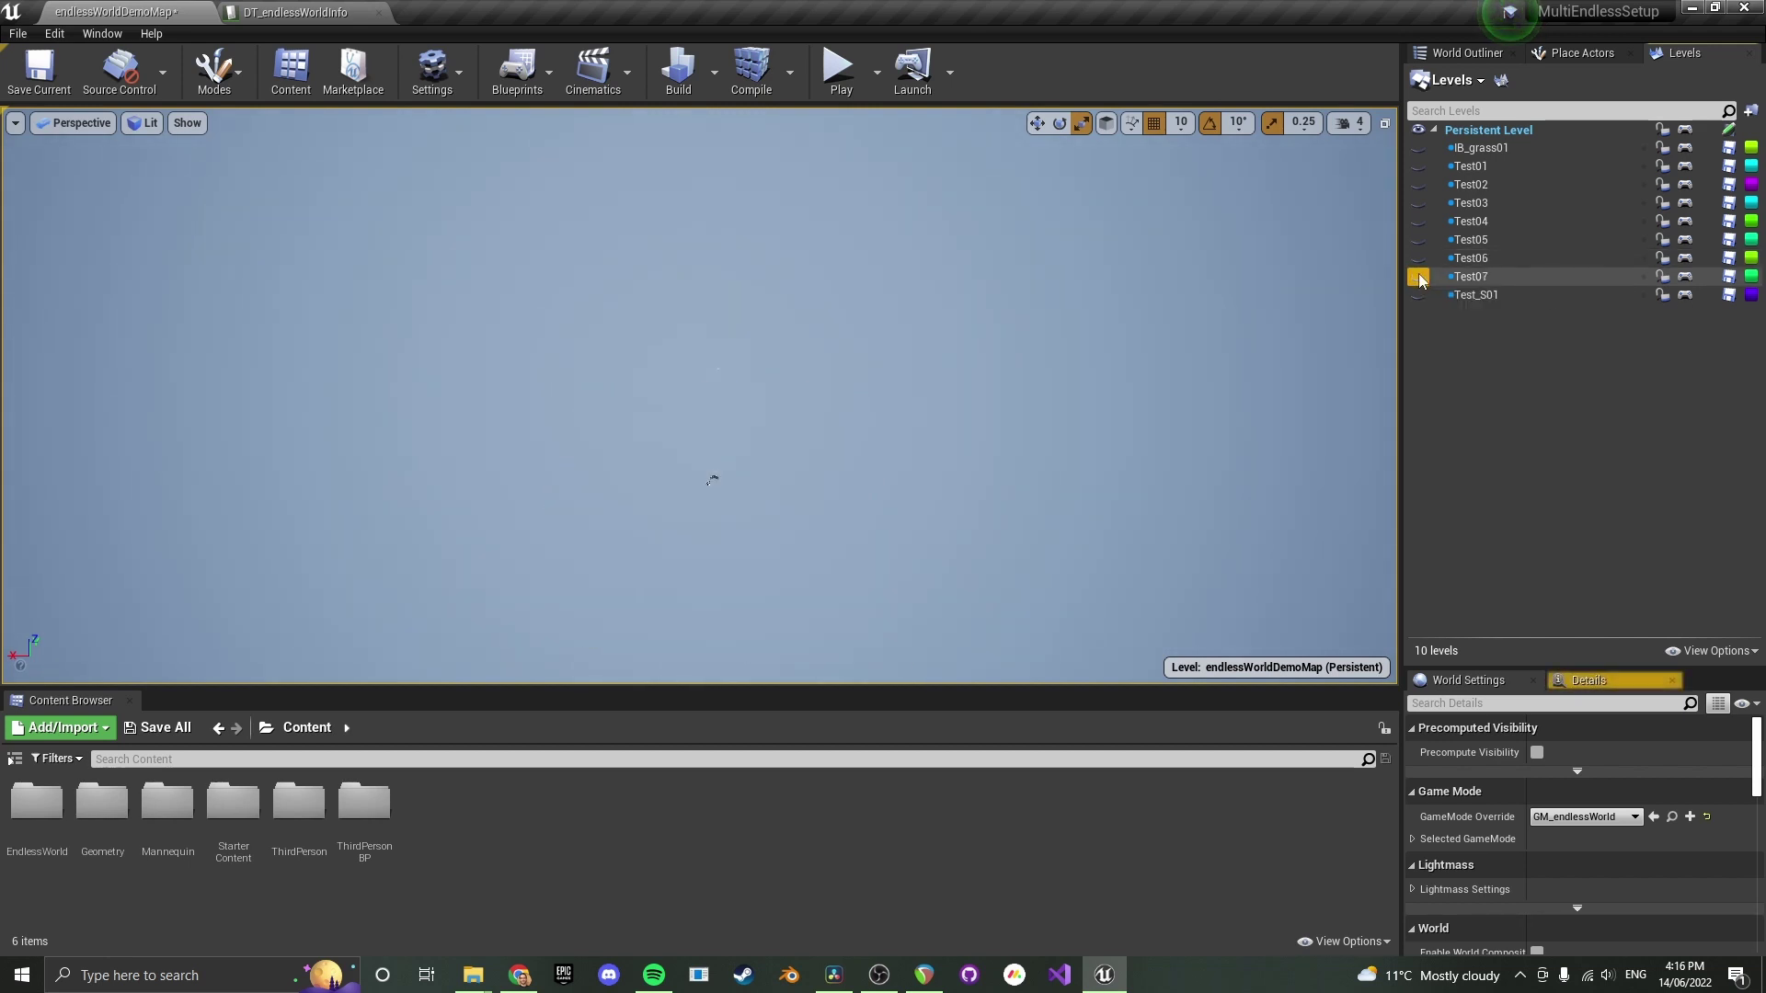
pyautogui.click(1418, 276)
pyautogui.click(1419, 278)
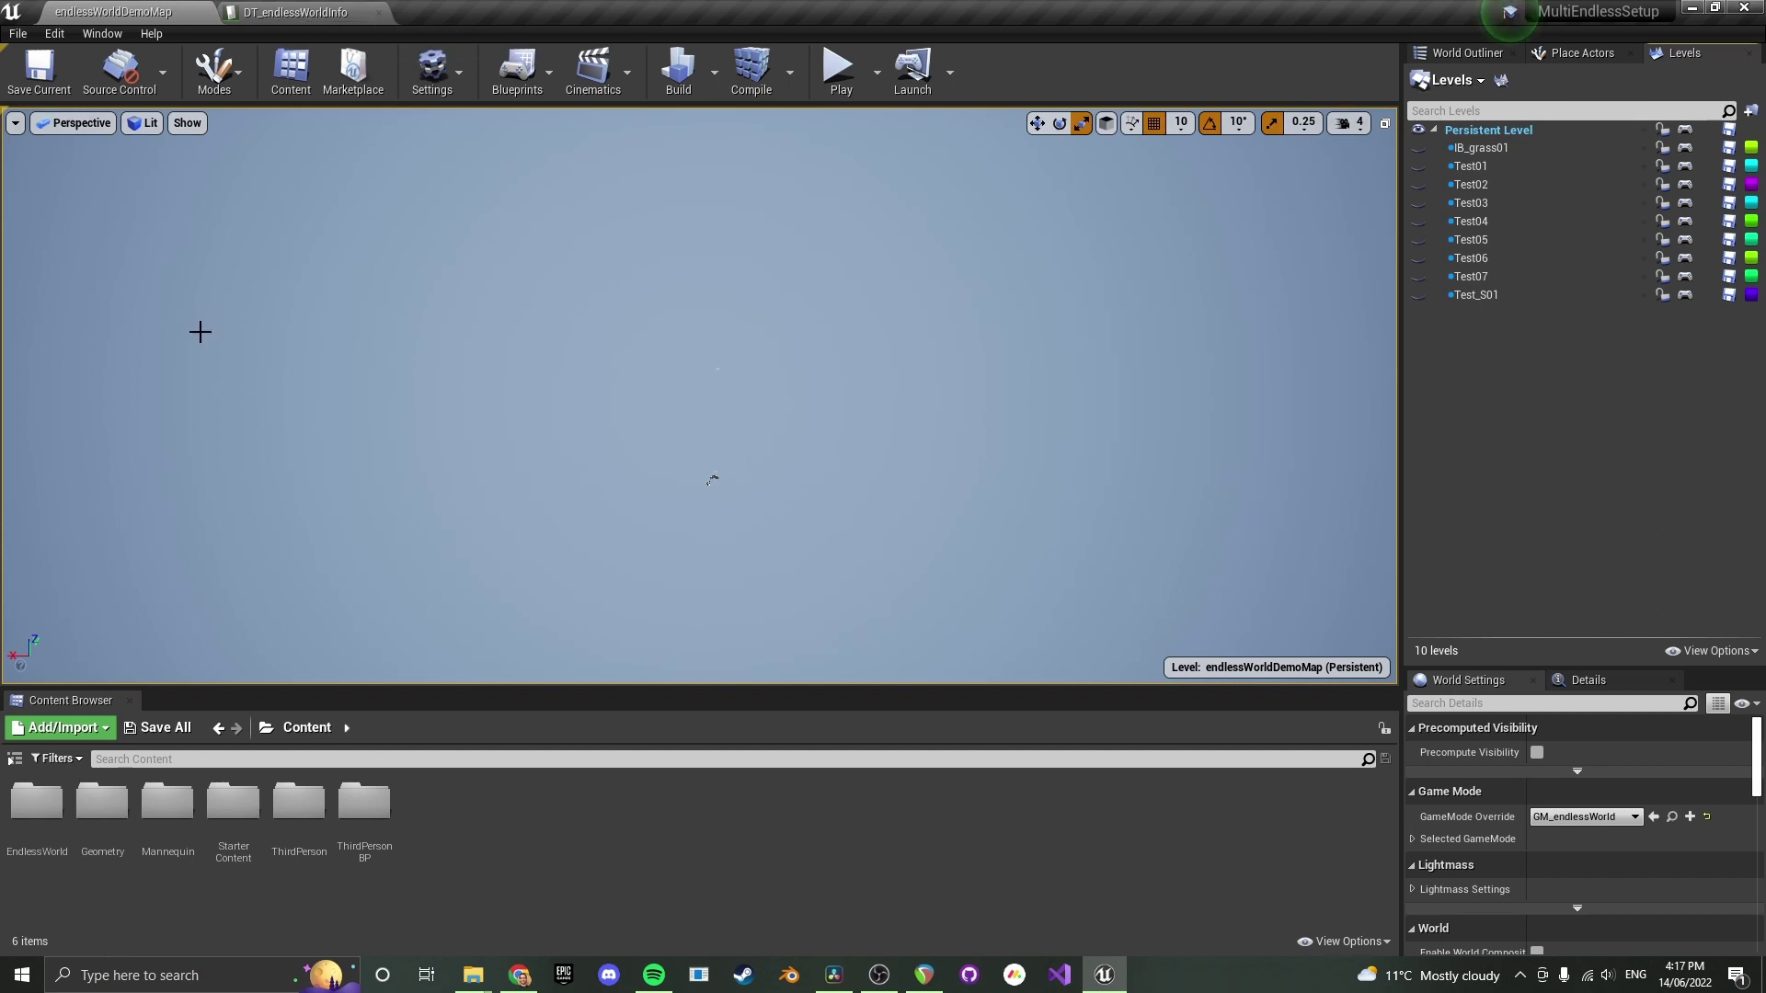
# Open the DT_endlessWorldInfo data table from the EndlessWorld/Blueprints folder
pyautogui.doubleClick(57, 813)
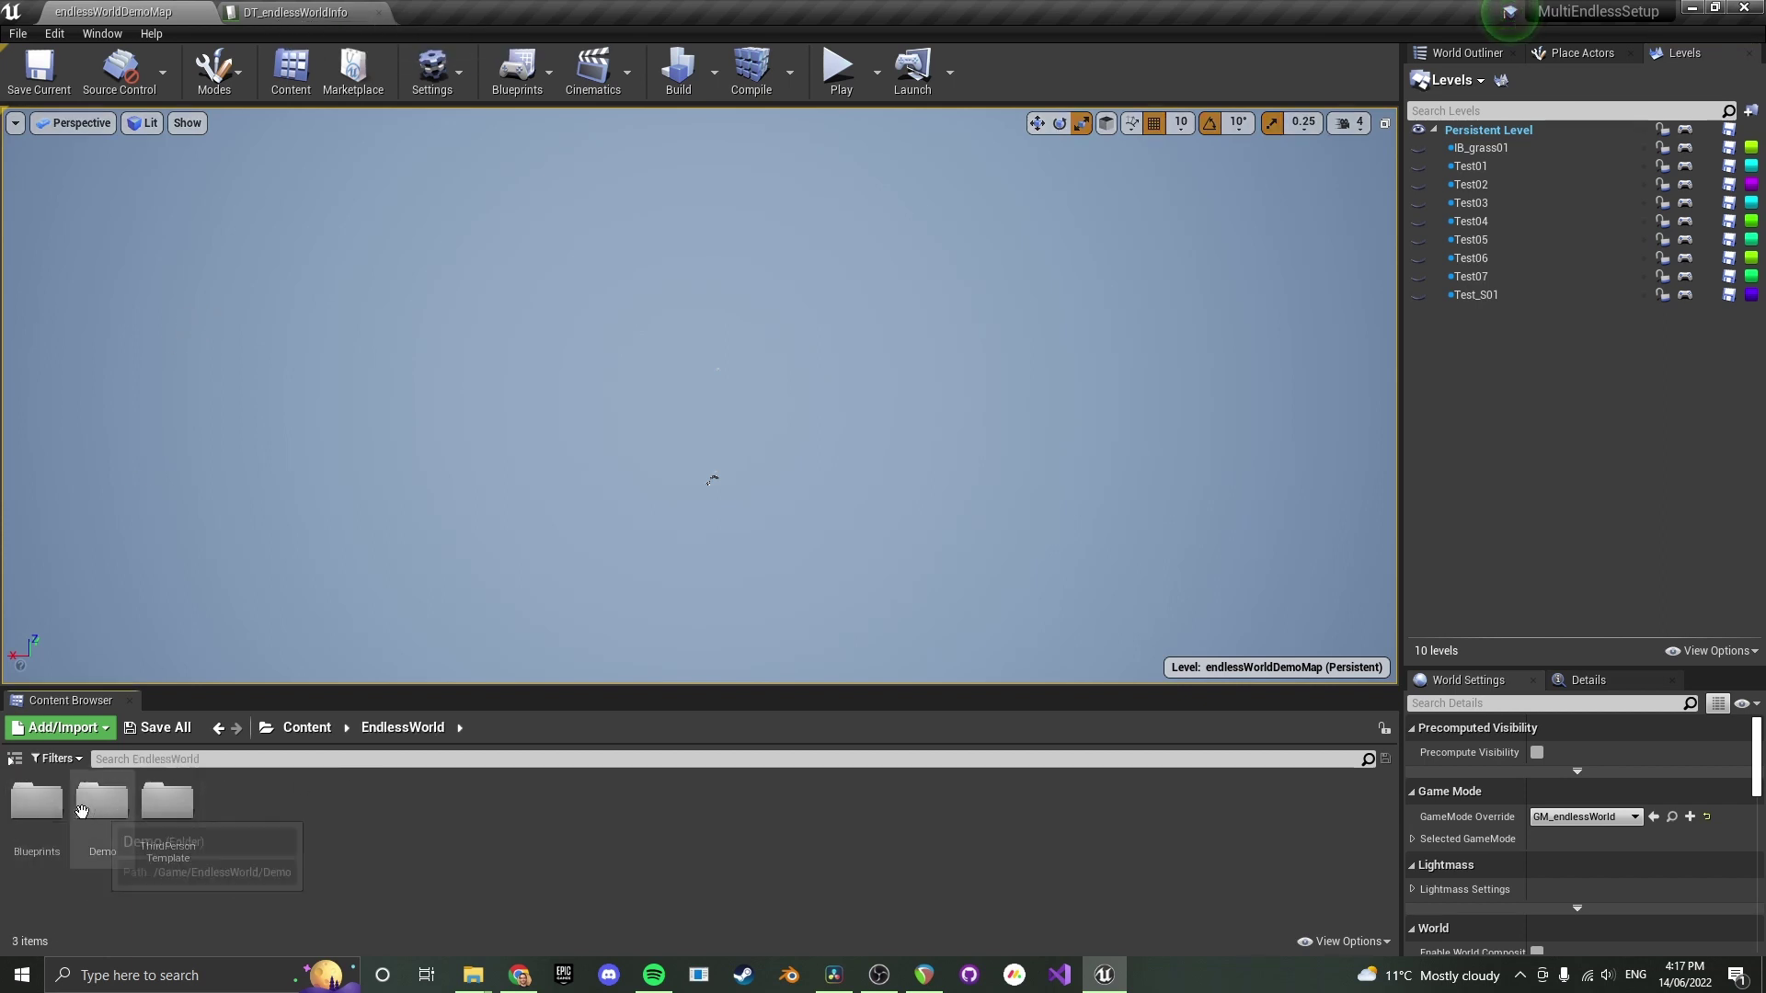
pyautogui.click(26, 813)
pyautogui.doubleClick(26, 813)
pyautogui.doubleClick(165, 802)
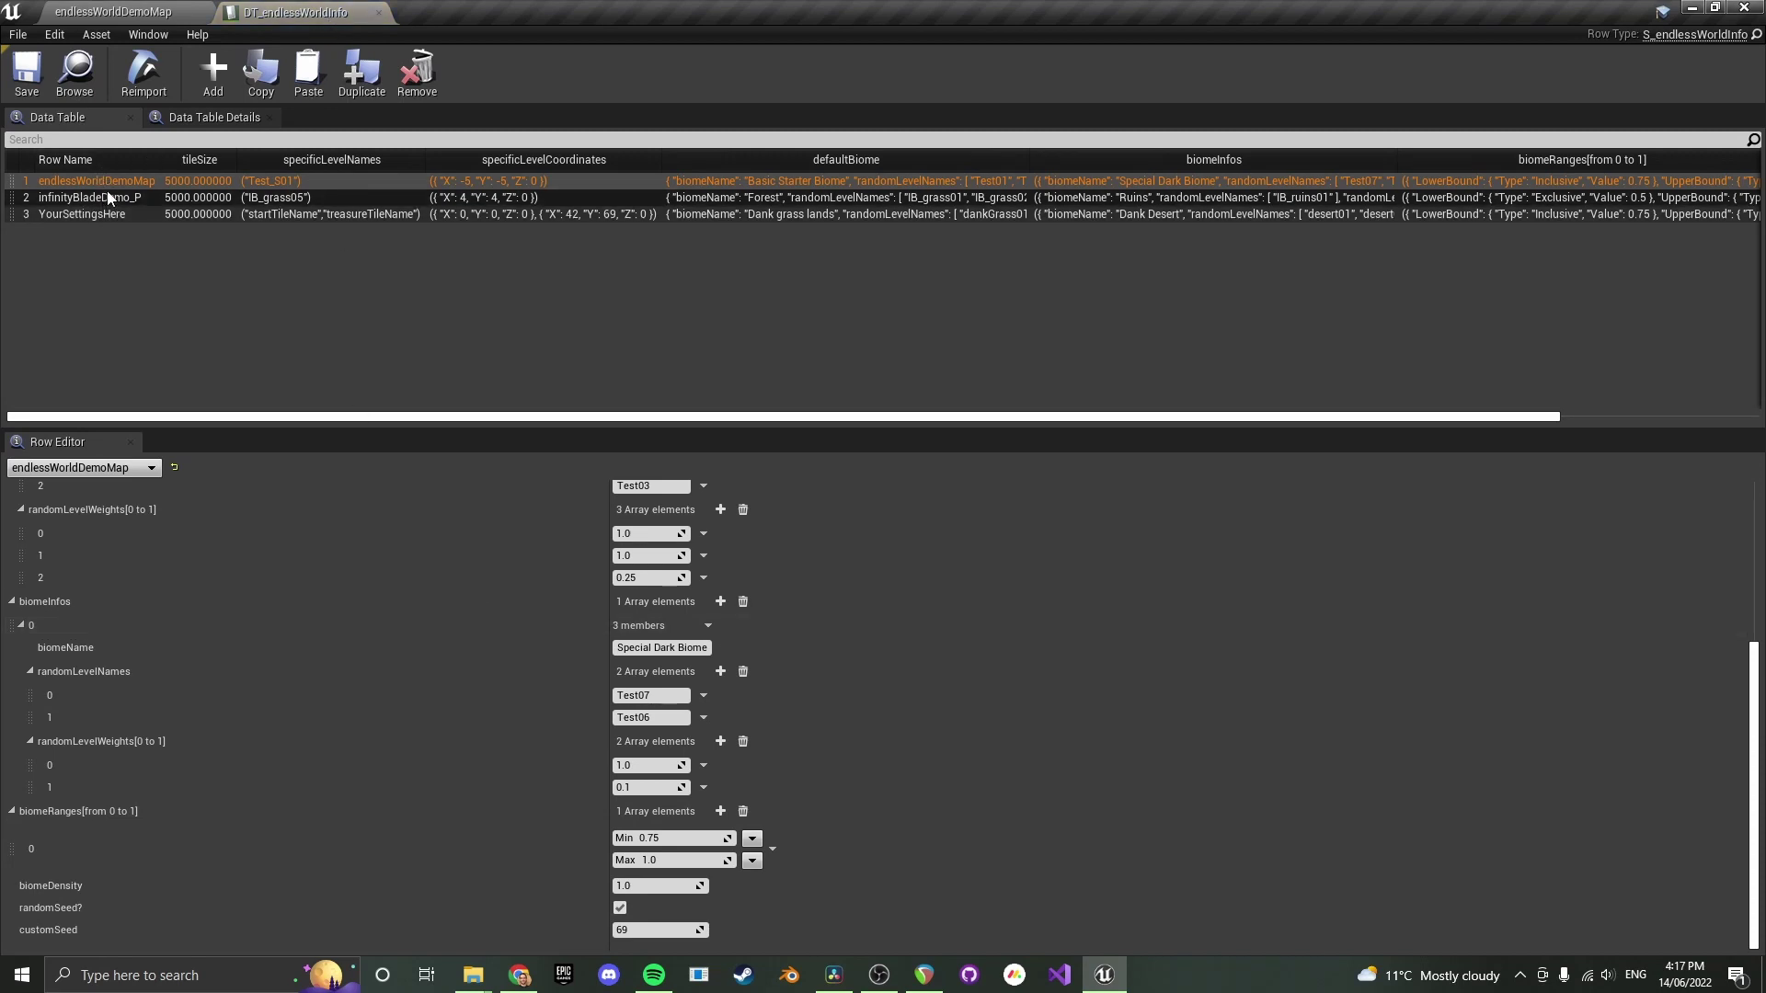
# Collapse the defaultBiome, biomeInfos and biomeRanges sections of the endlessWorldDemoMap row in DT_endlessWorldInfo
pyautogui.click(138, 10)
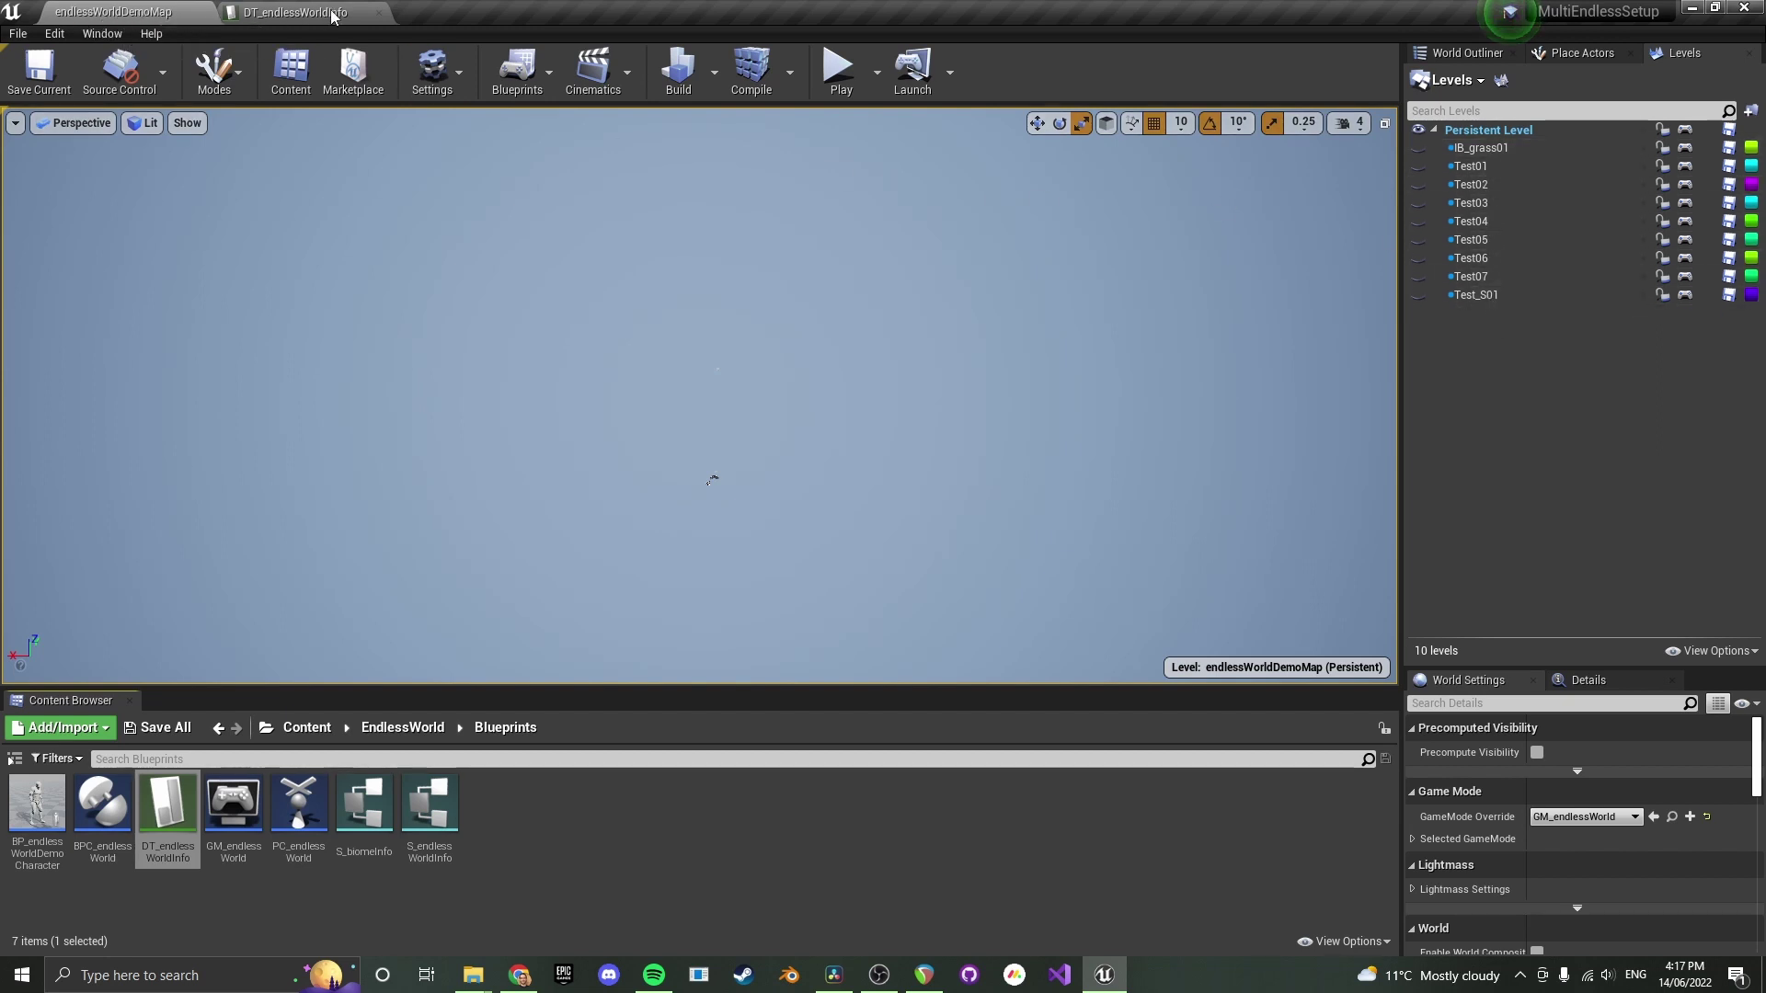
pyautogui.click(304, 12)
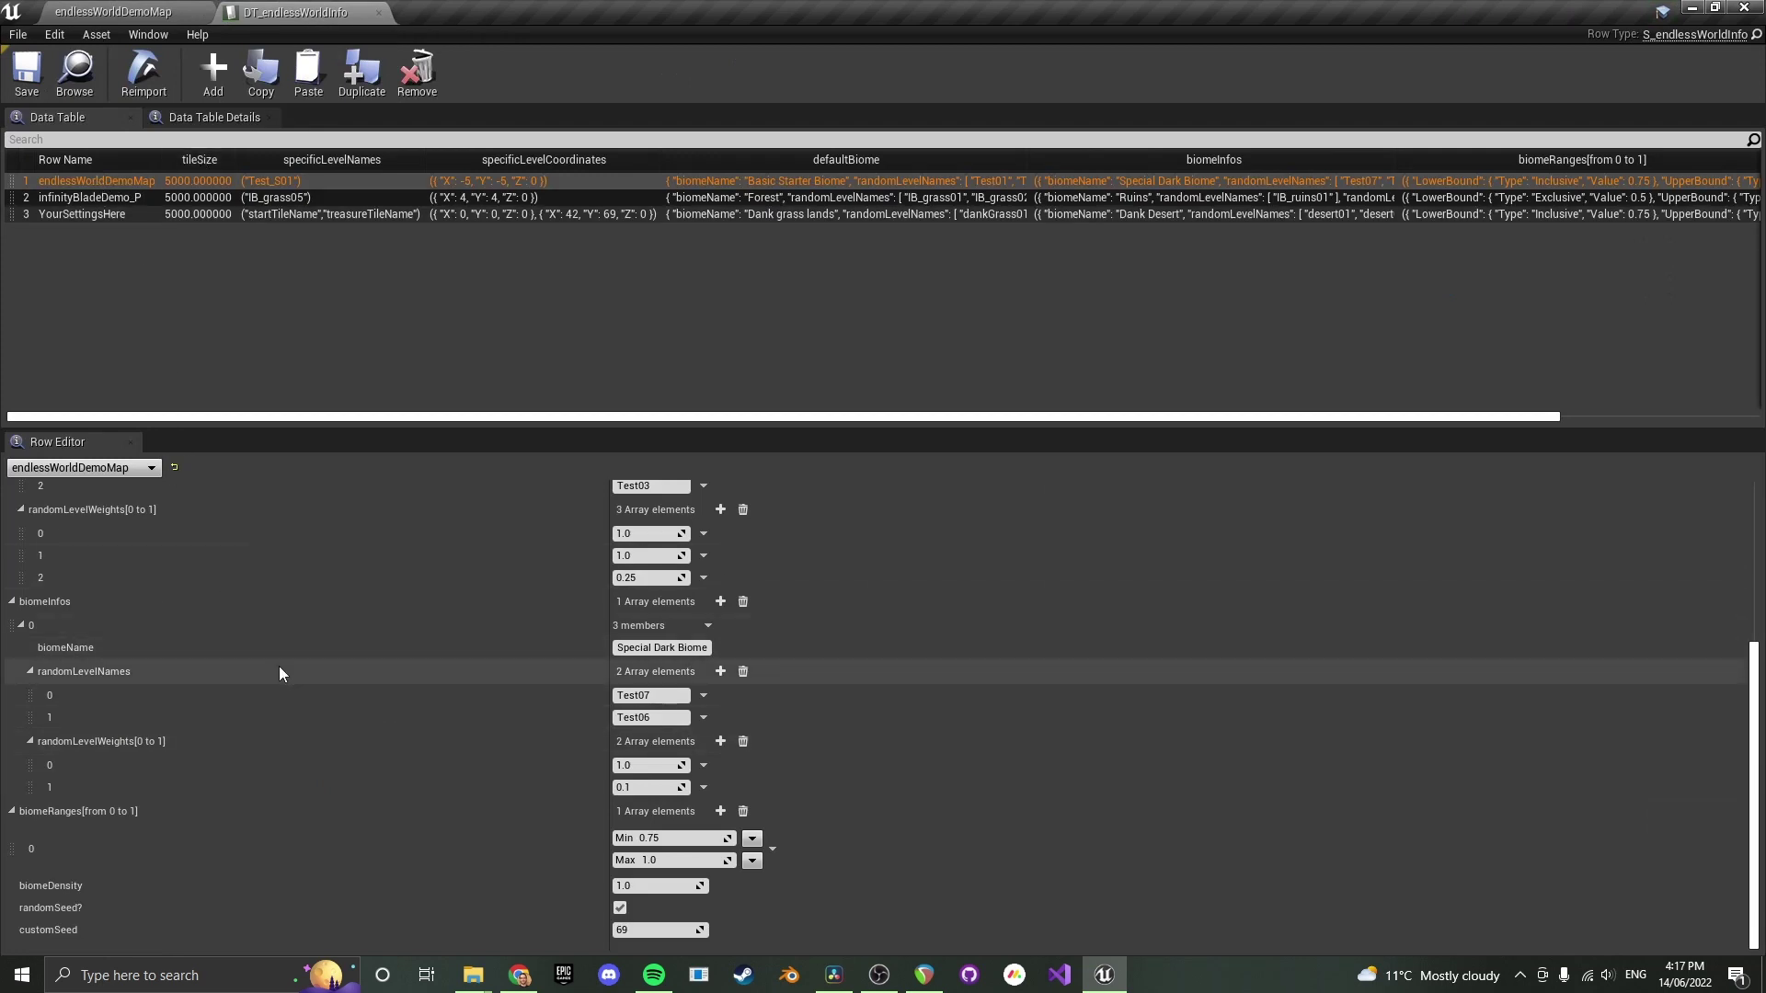
pyautogui.scroll(5, 276, 666)
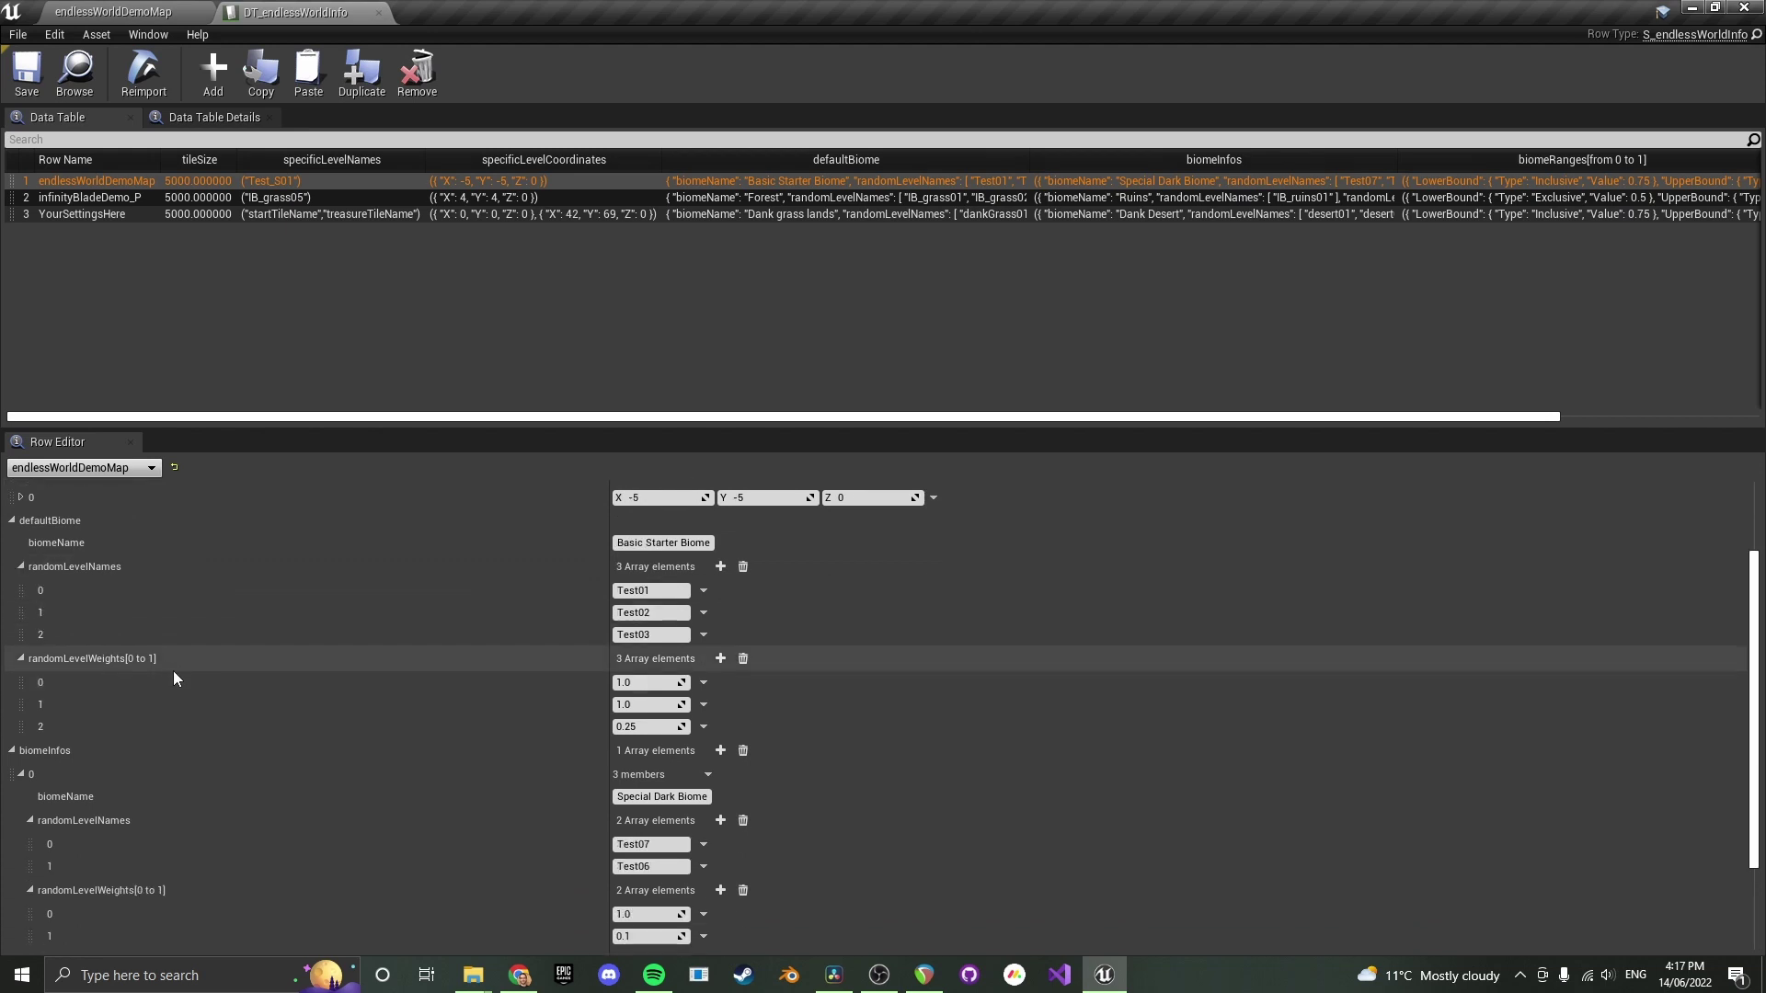
pyautogui.scroll(4, 173, 671)
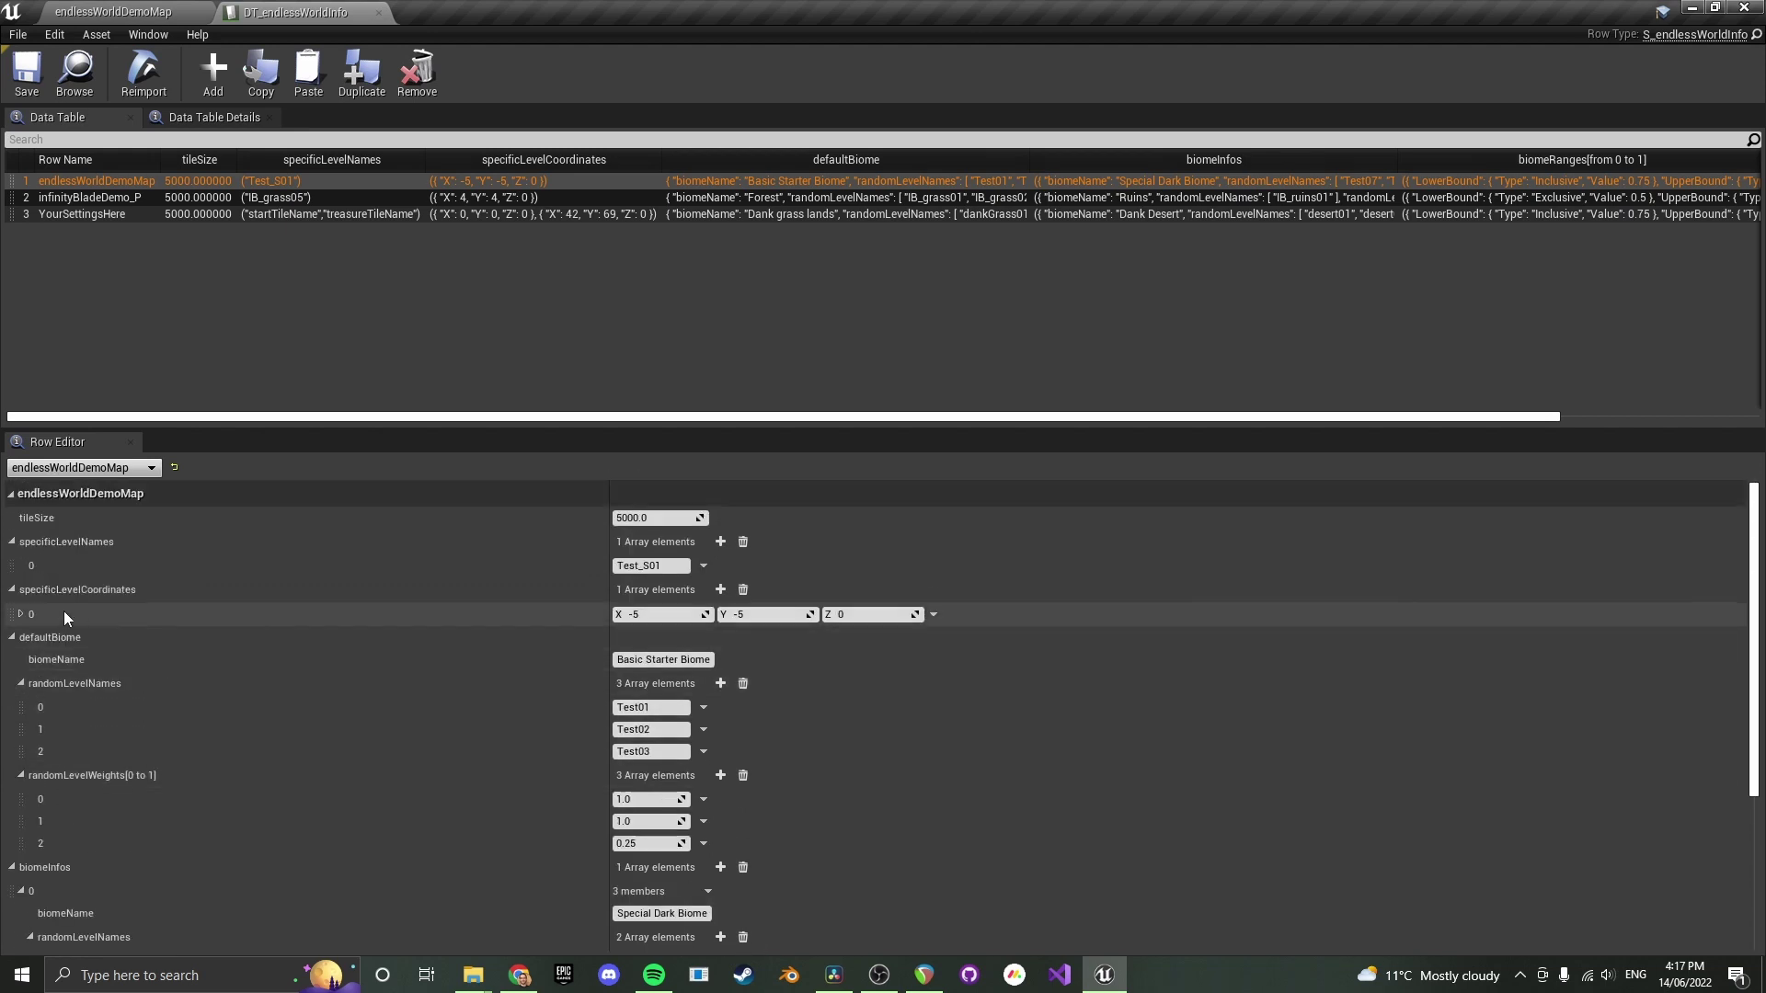
pyautogui.click(11, 637)
pyautogui.click(11, 661)
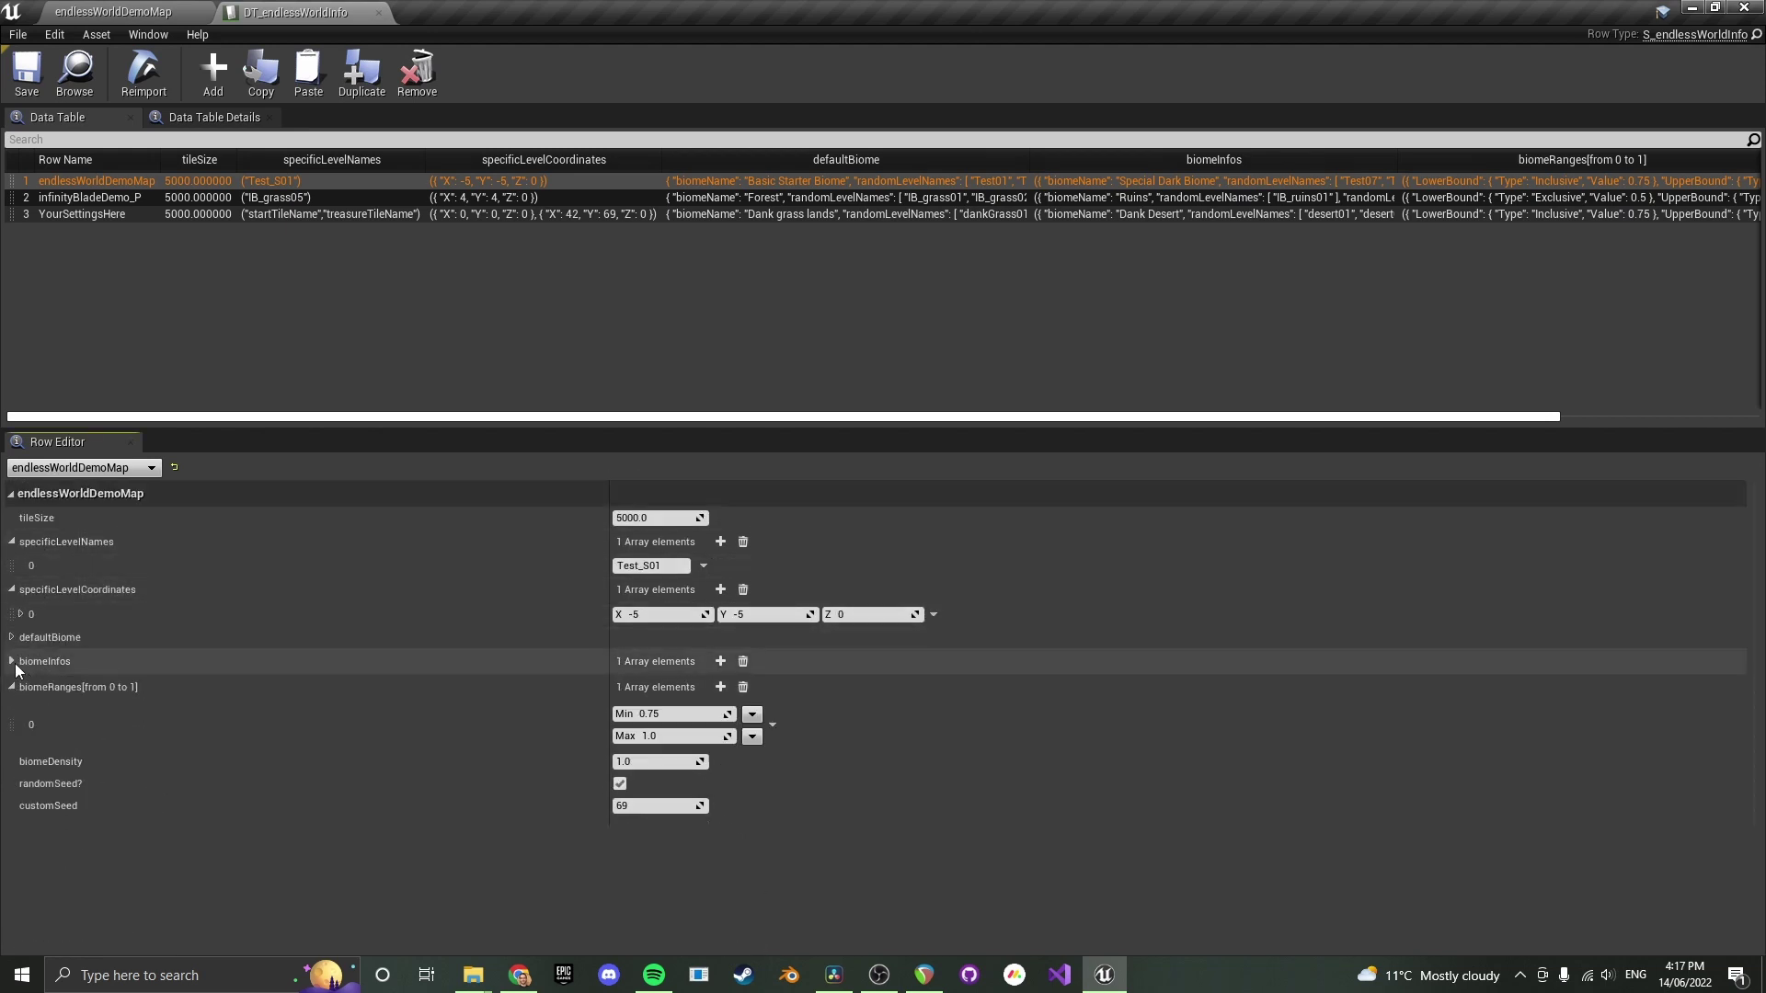
pyautogui.click(11, 687)
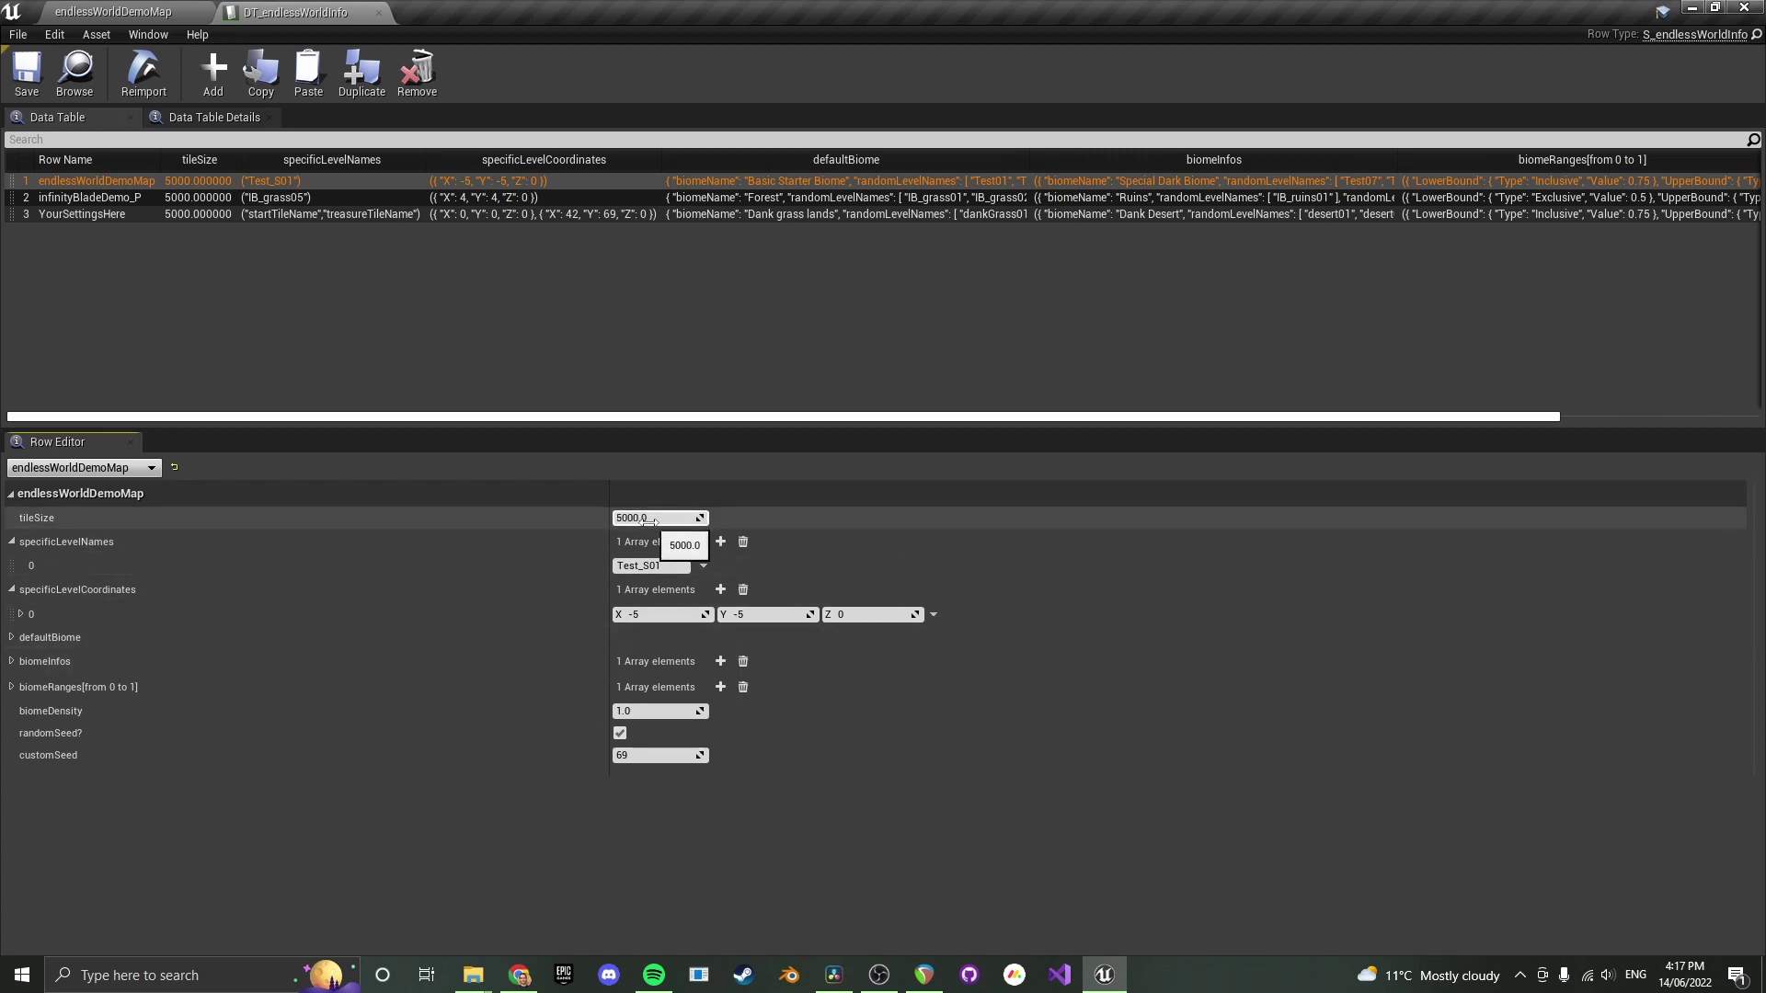
# Show the Test01 tile in the level to examine its size and save the map before returning to the data table
pyautogui.click(130, 11)
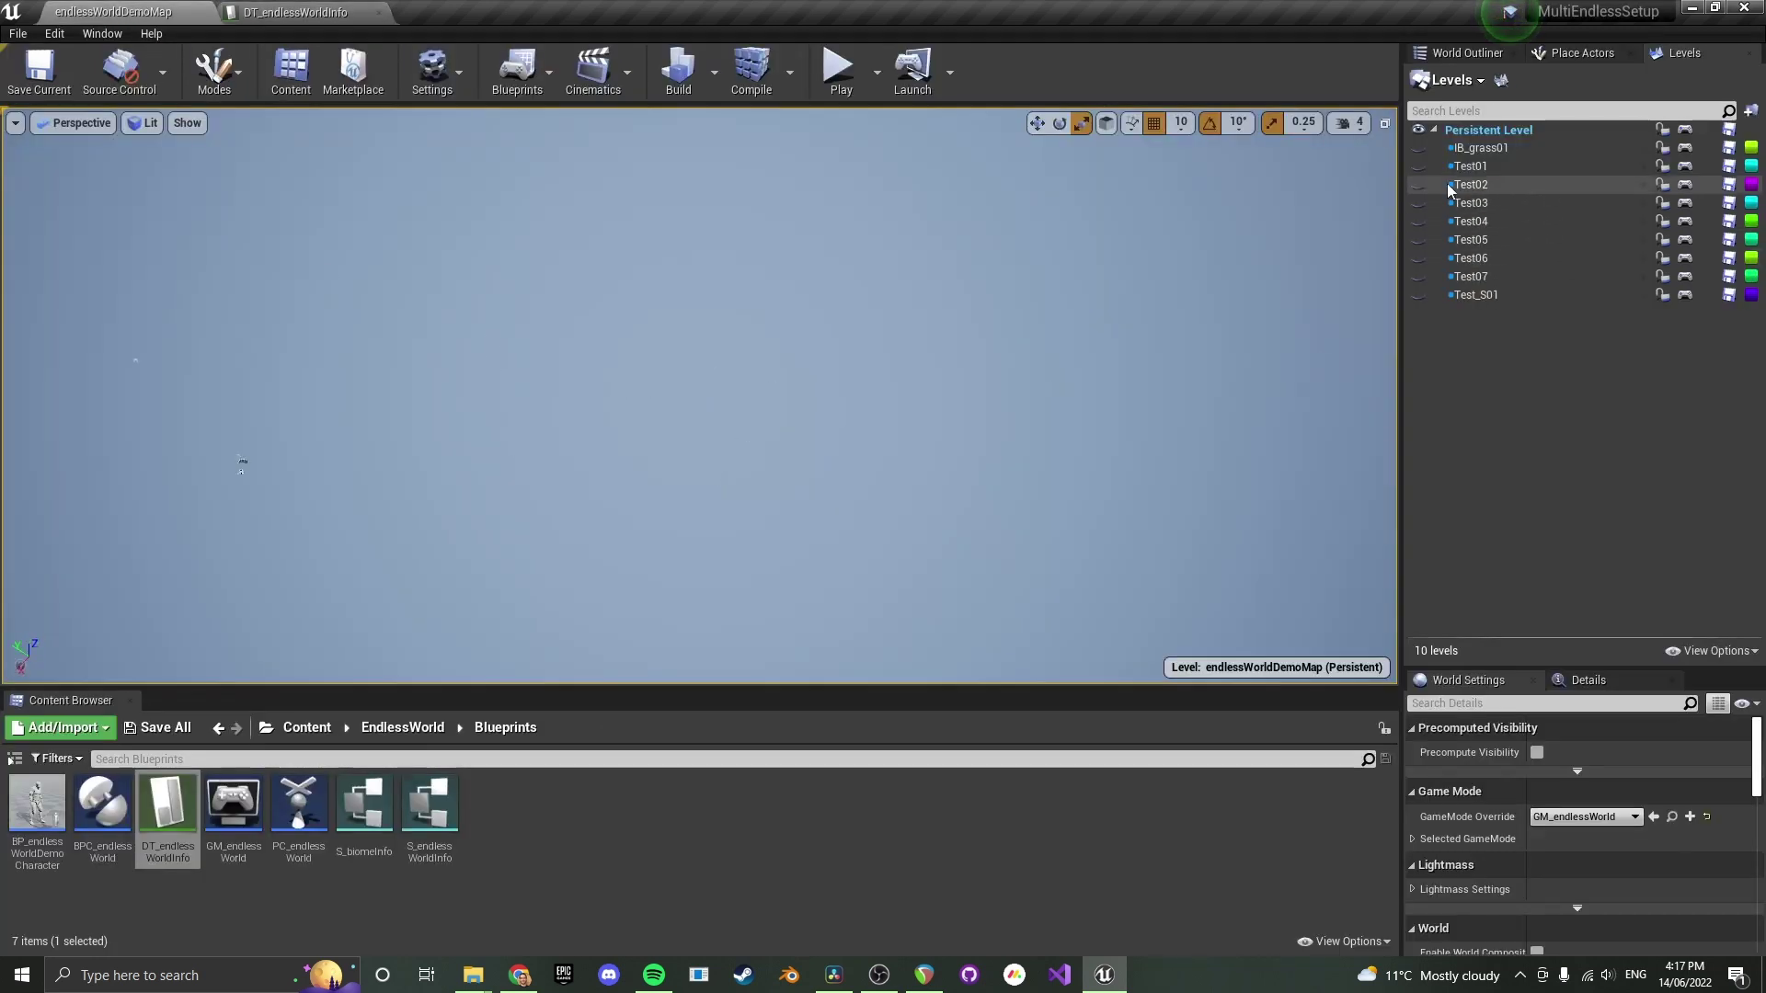
pyautogui.click(1418, 165)
pyautogui.moveTo(1285, 252); pyautogui.dragTo(755, 392, button='right')
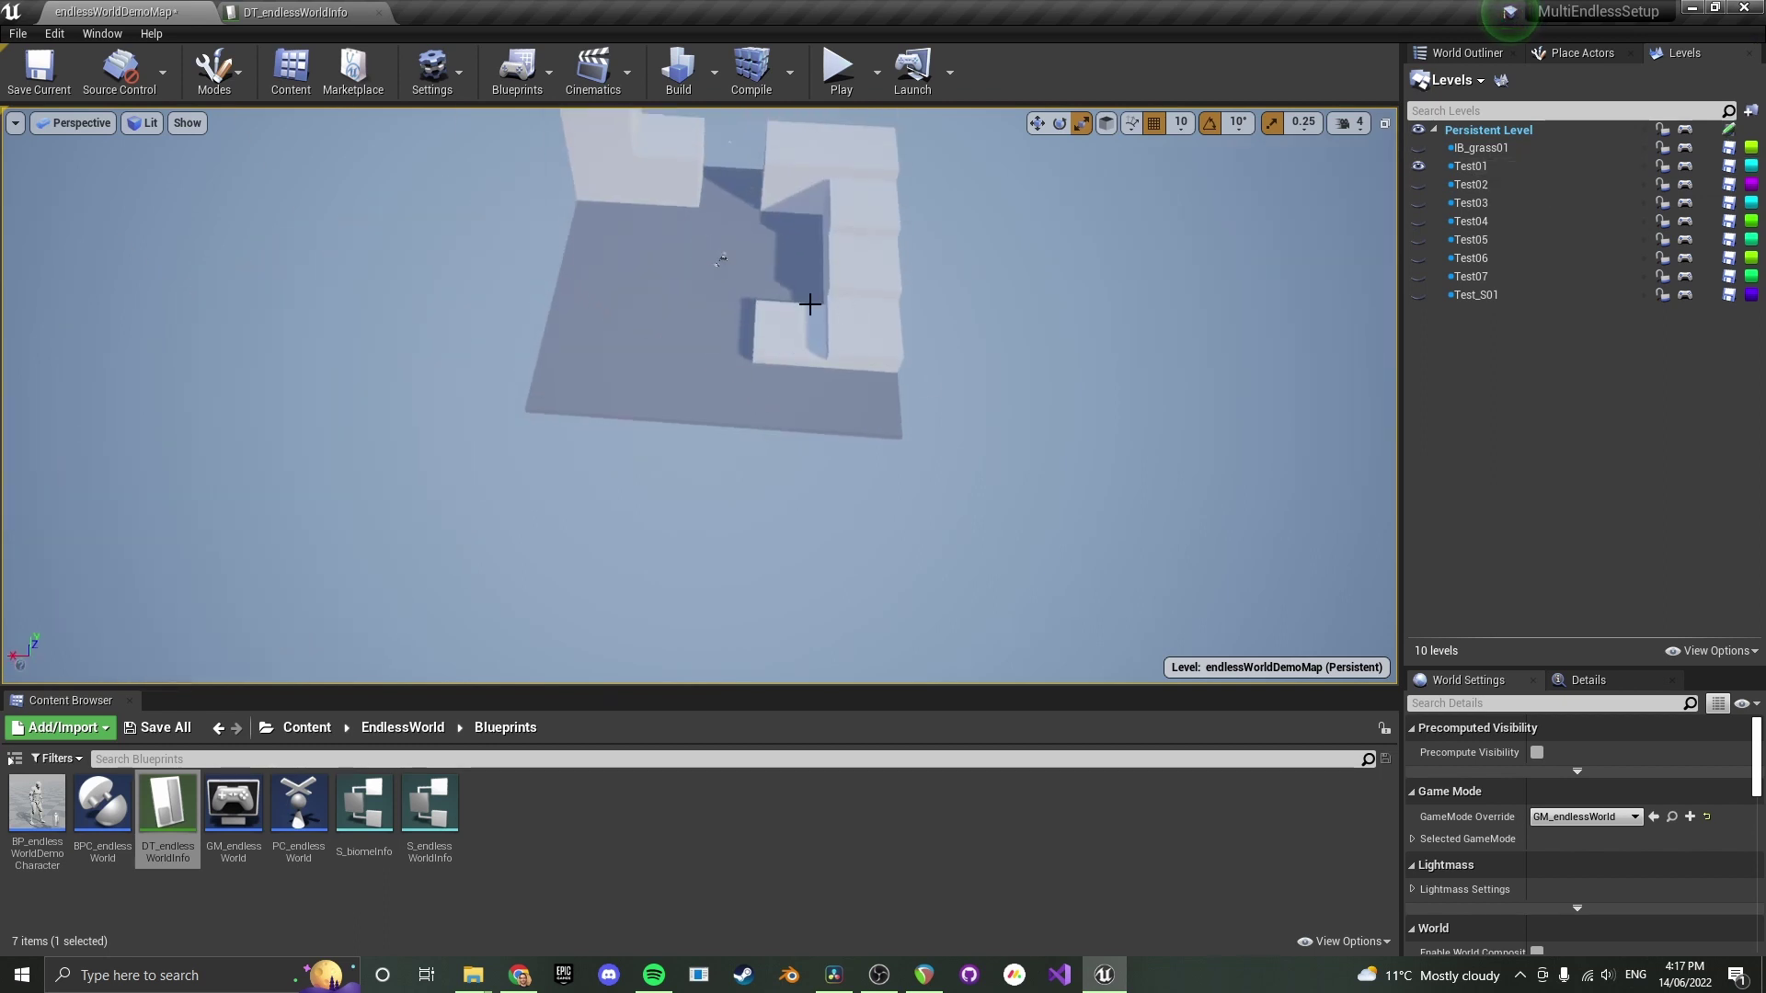
pyautogui.hotkey('ctrl', 's')
pyautogui.click(339, 11)
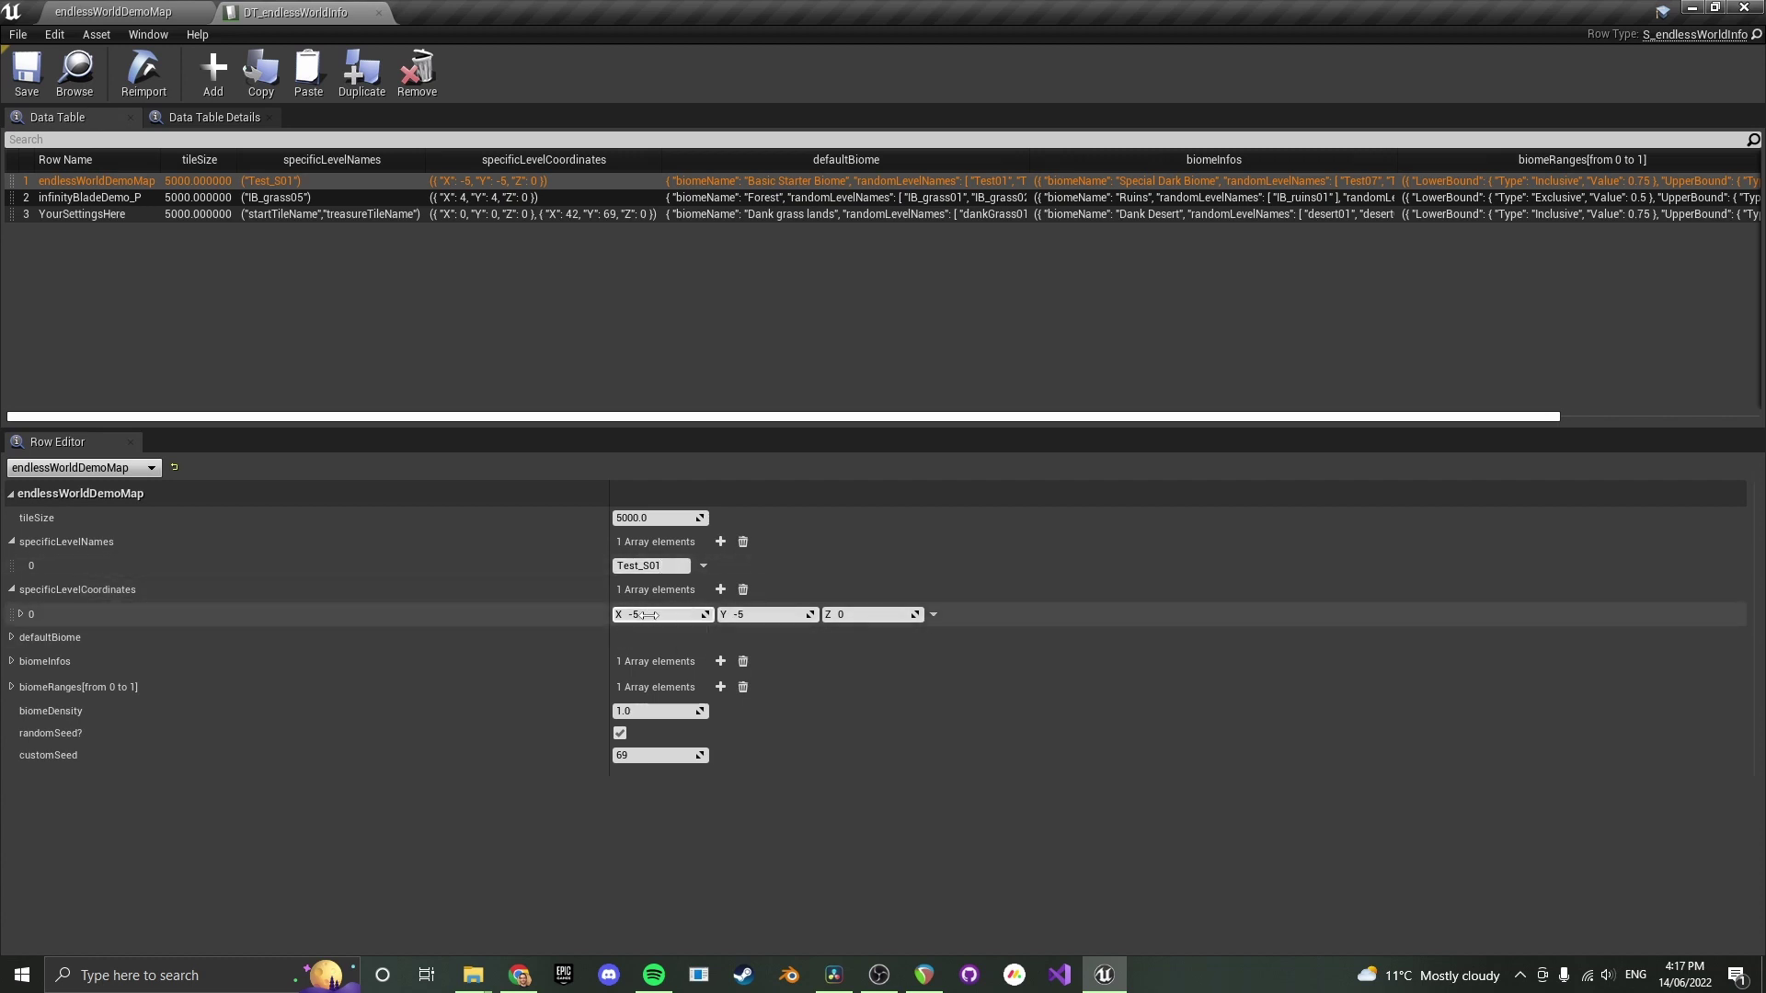
# Show the specific level tile Test_S01 in place of Test01 and examine it before returning to the data table
pyautogui.click(113, 11)
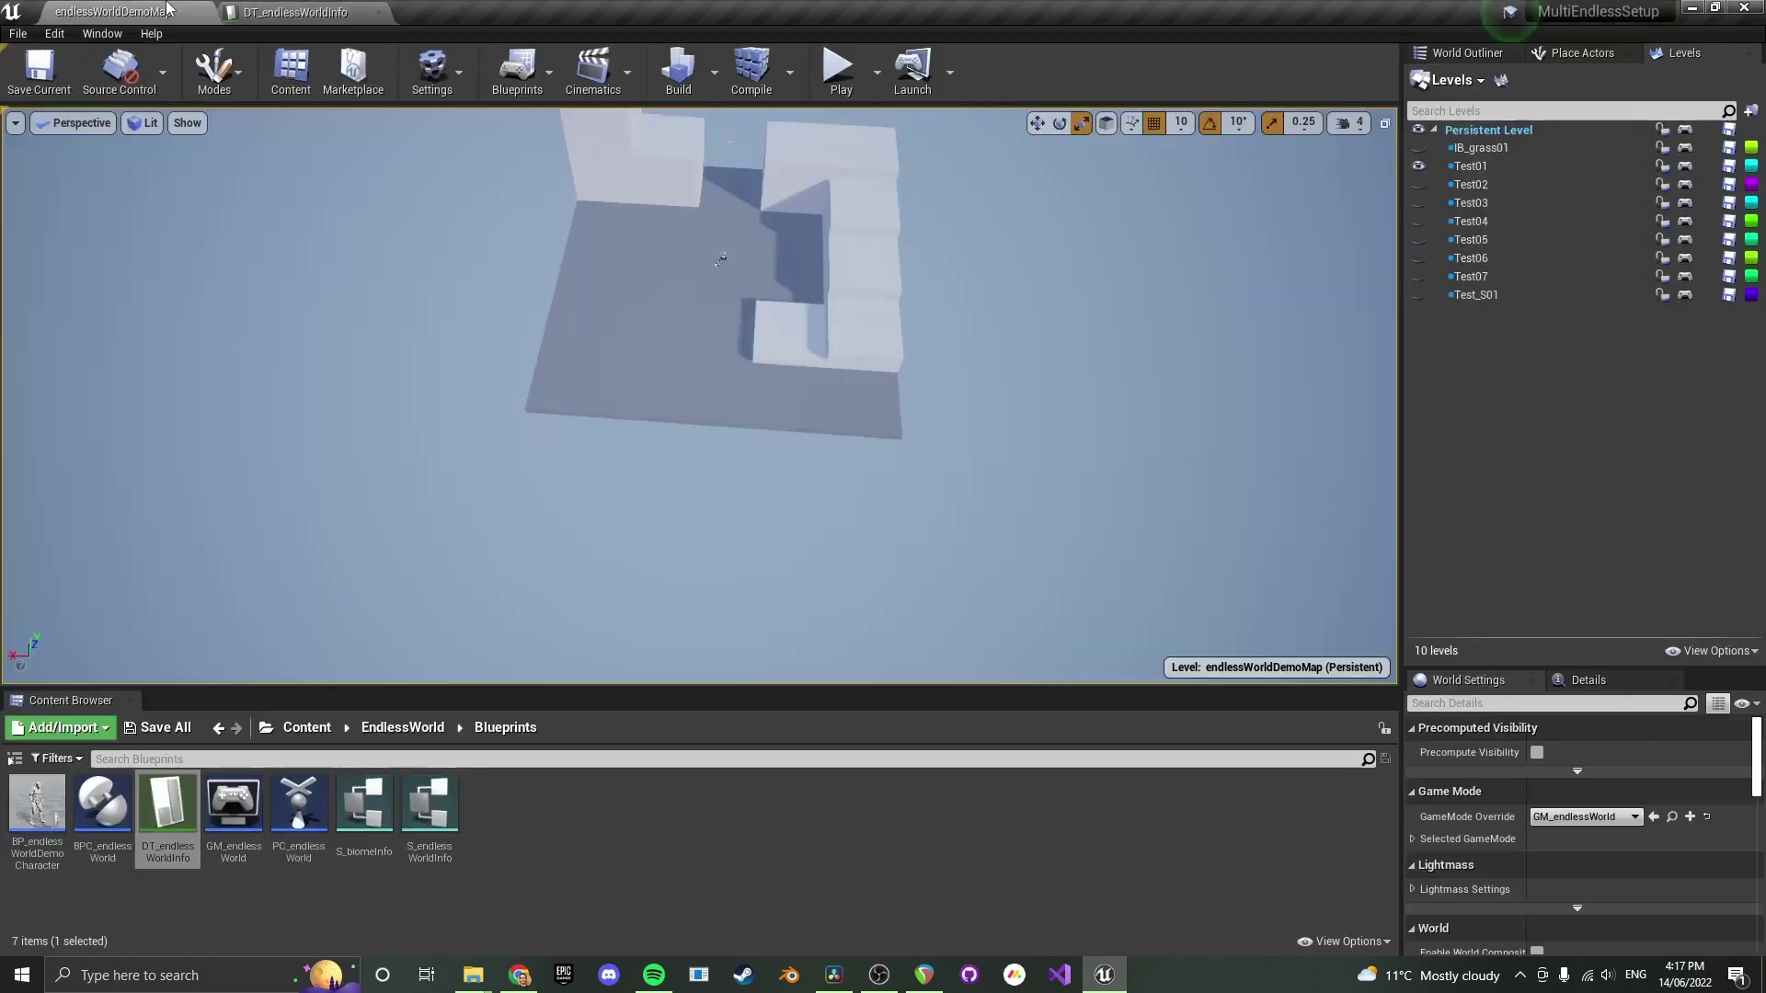
pyautogui.click(1419, 295)
pyautogui.click(1418, 166)
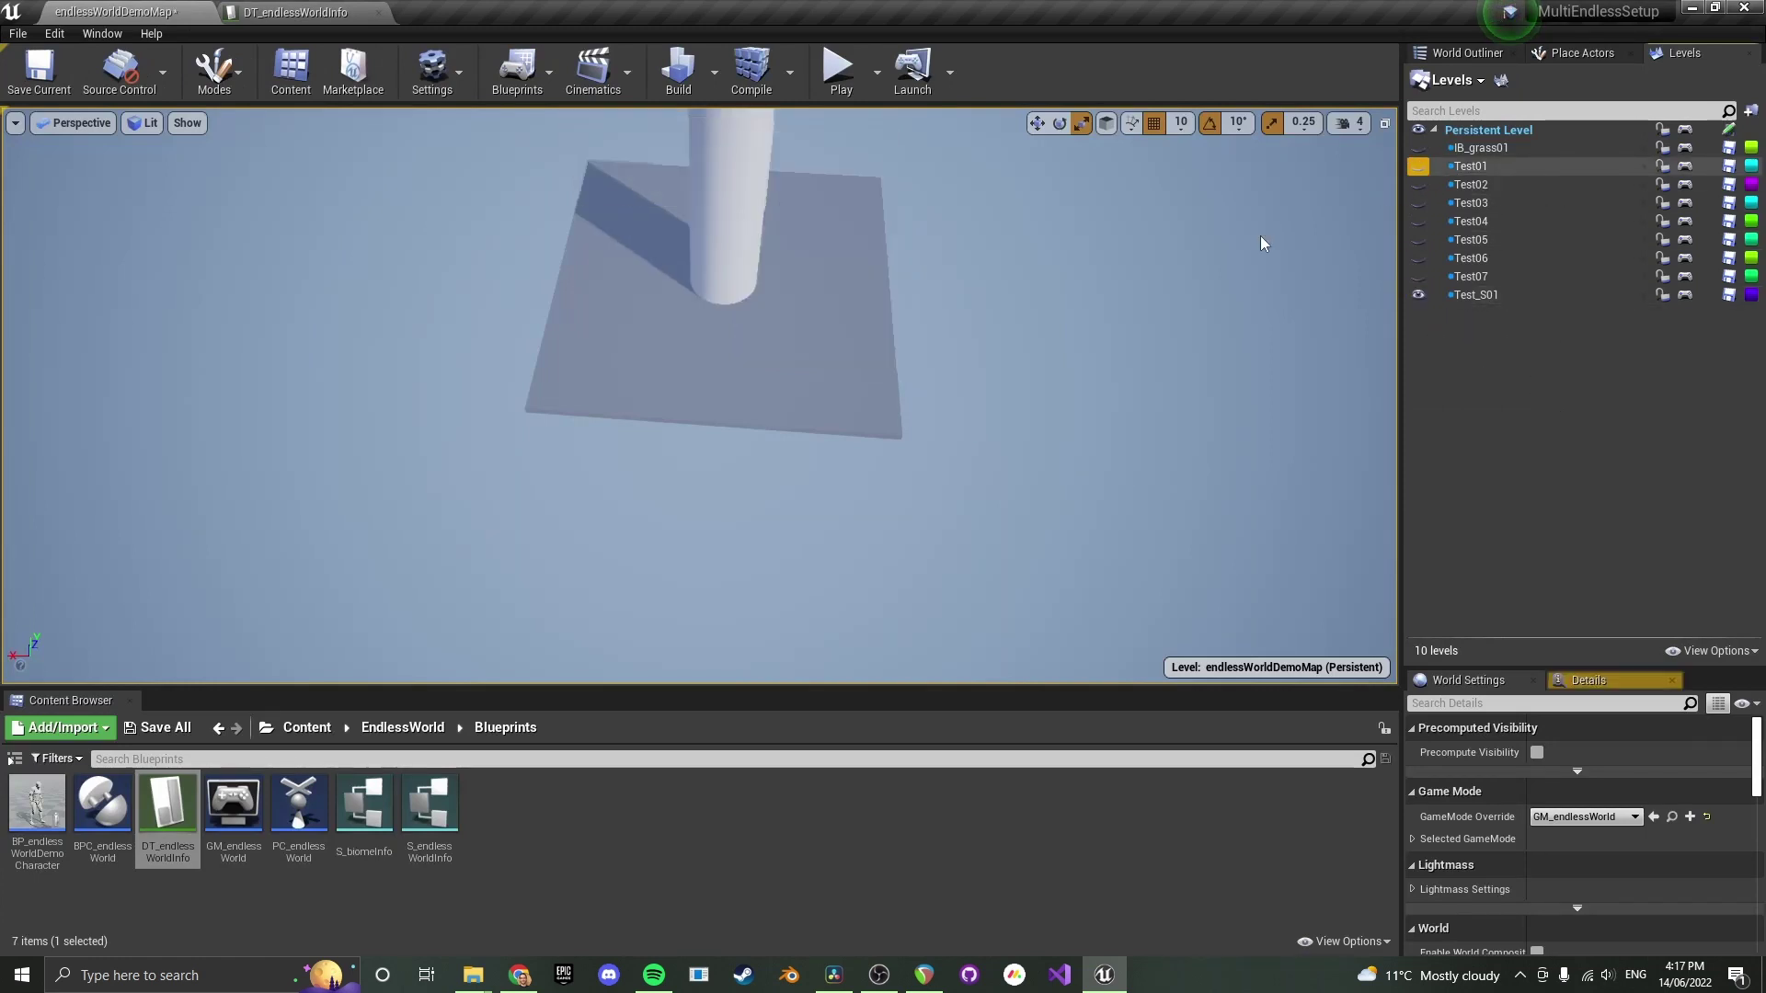
pyautogui.moveTo(1261, 244); pyautogui.dragTo(933, 406, button='right')
pyautogui.click(340, 10)
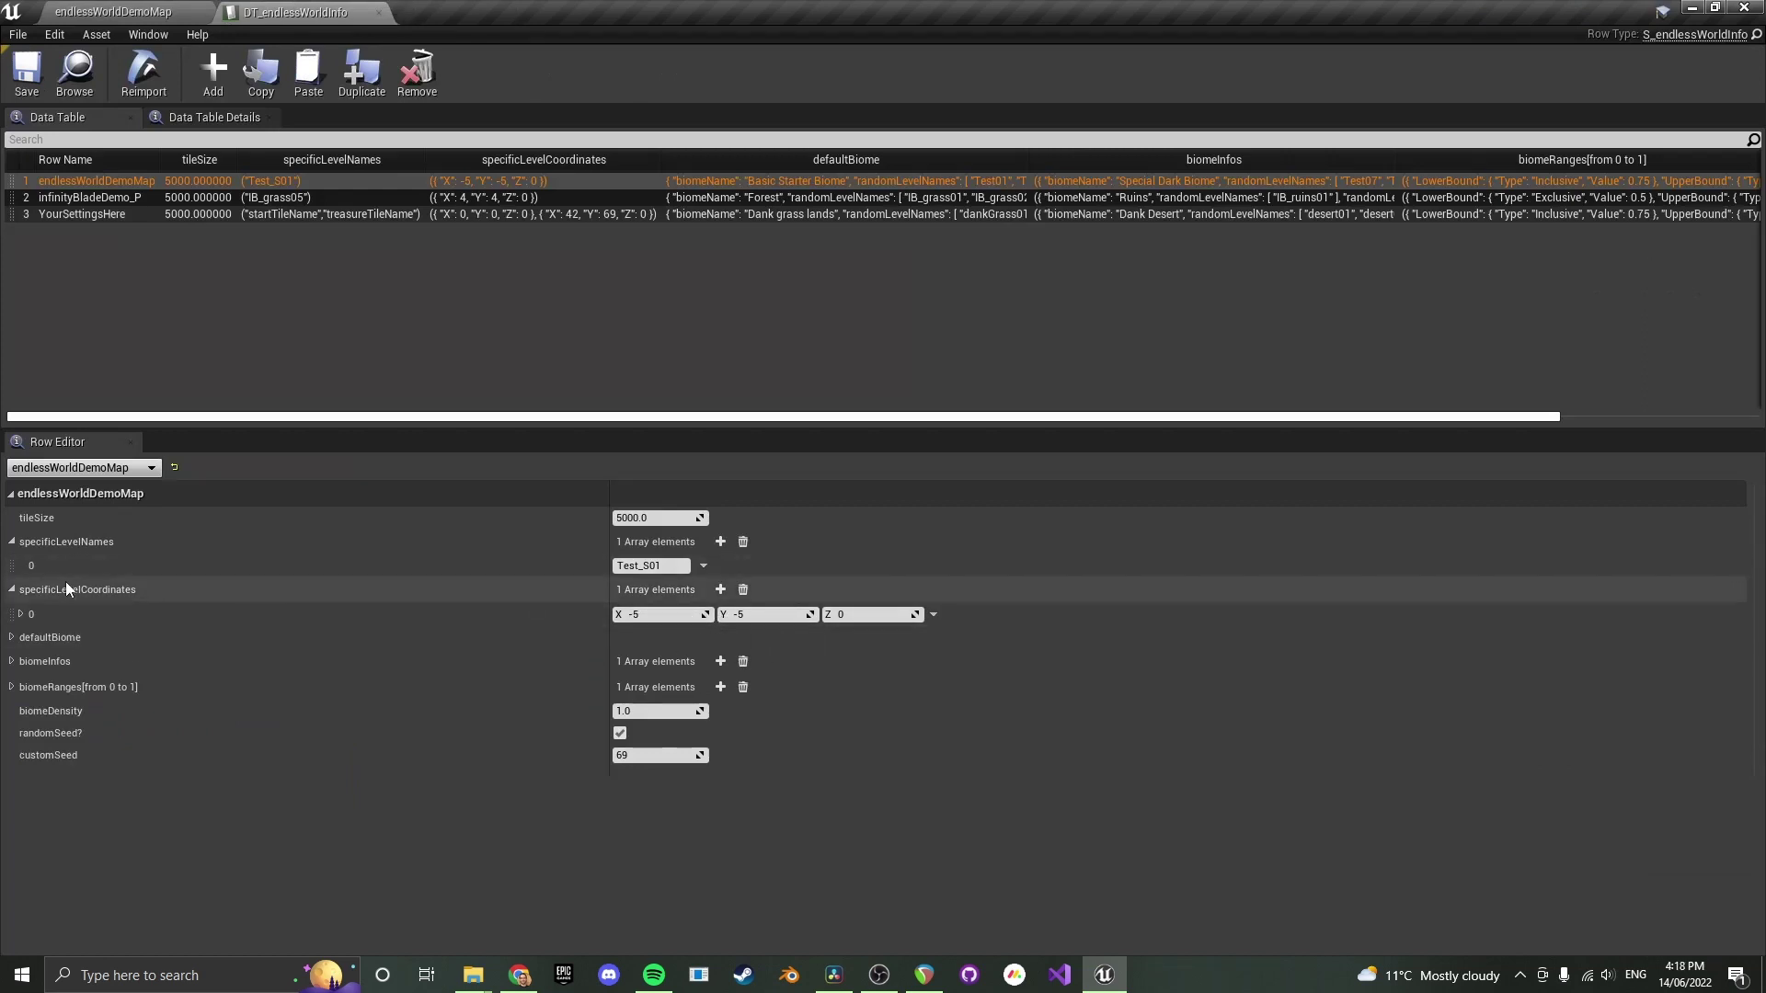
# Collapse specificLevelNames and specificLevelCoordinates, and review the level names and weights of the defaultBiome
pyautogui.click(11, 542)
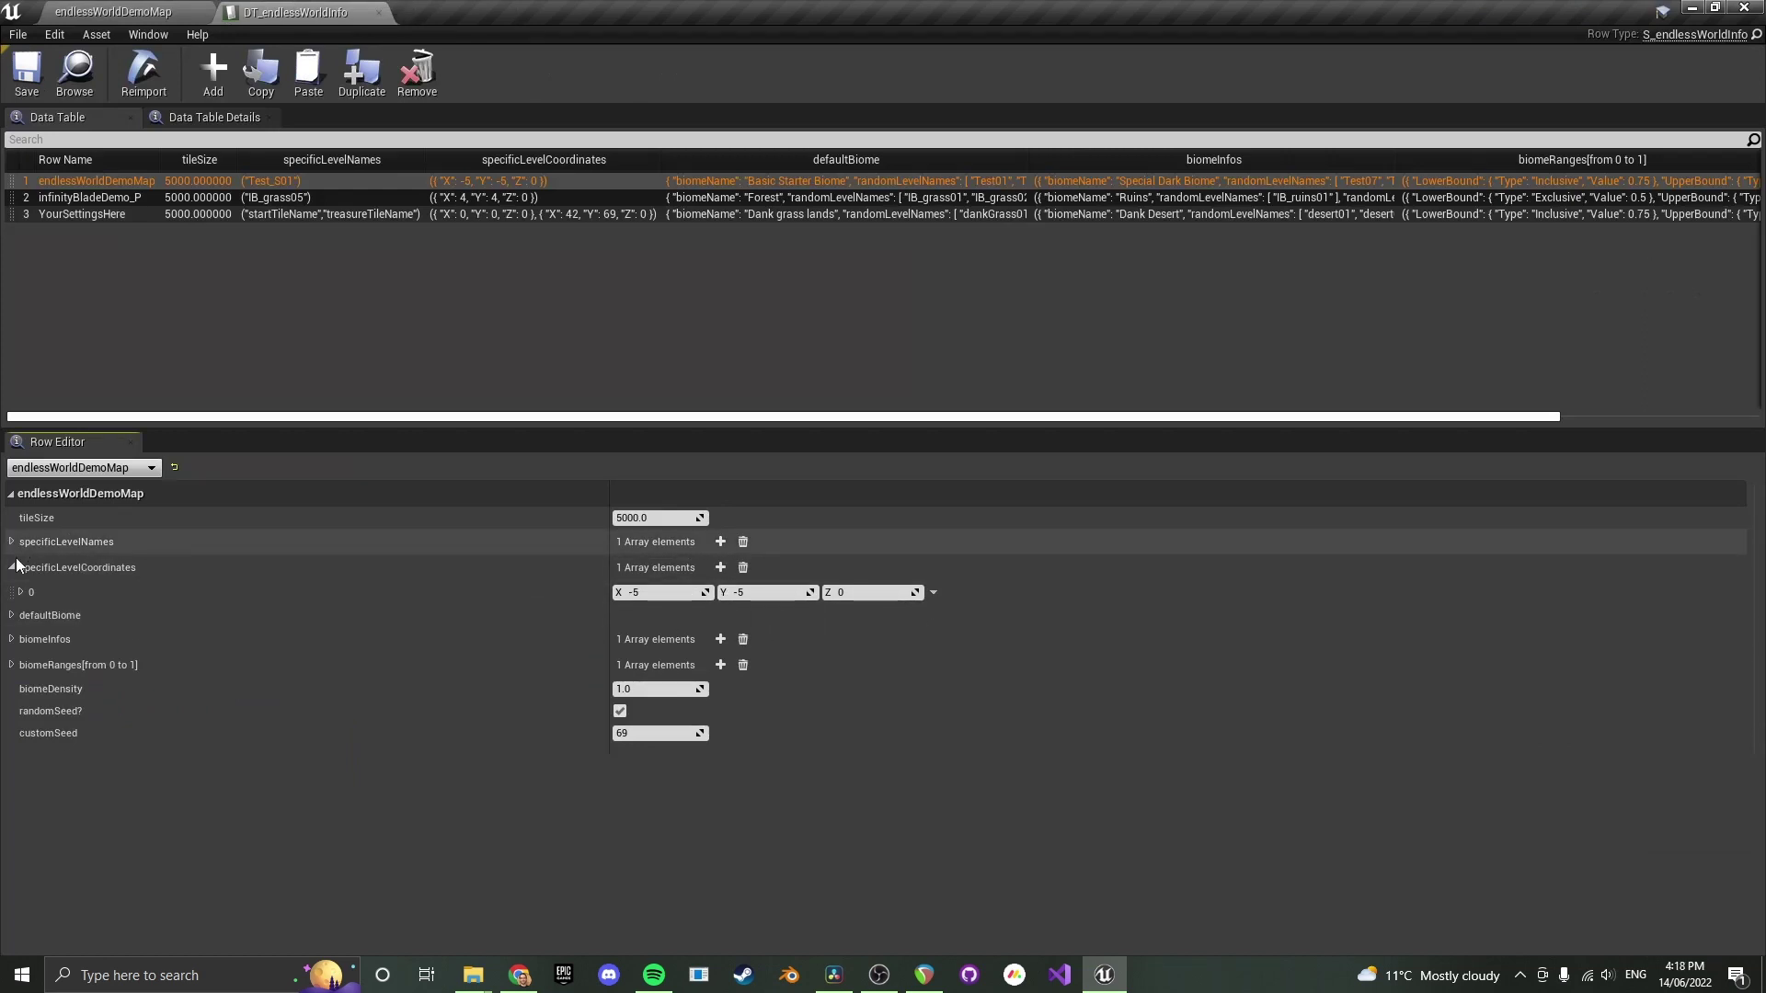
pyautogui.click(11, 567)
pyautogui.click(11, 591)
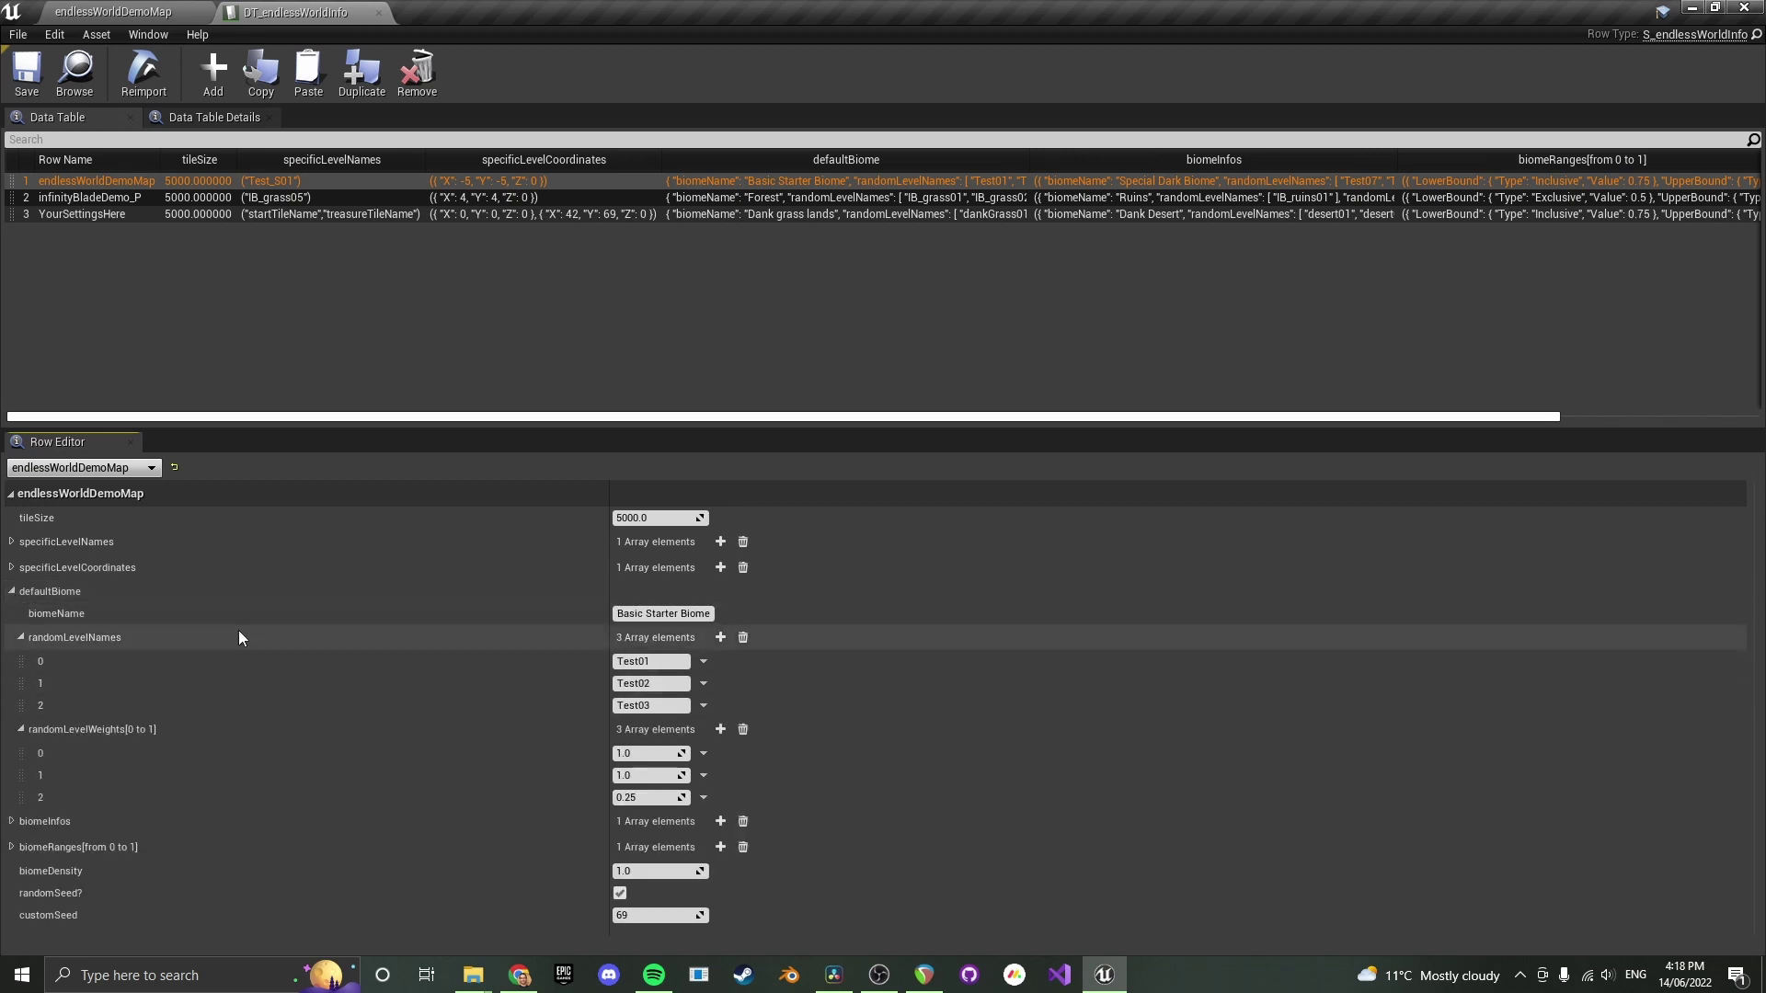
pyautogui.moveTo(73, 592)
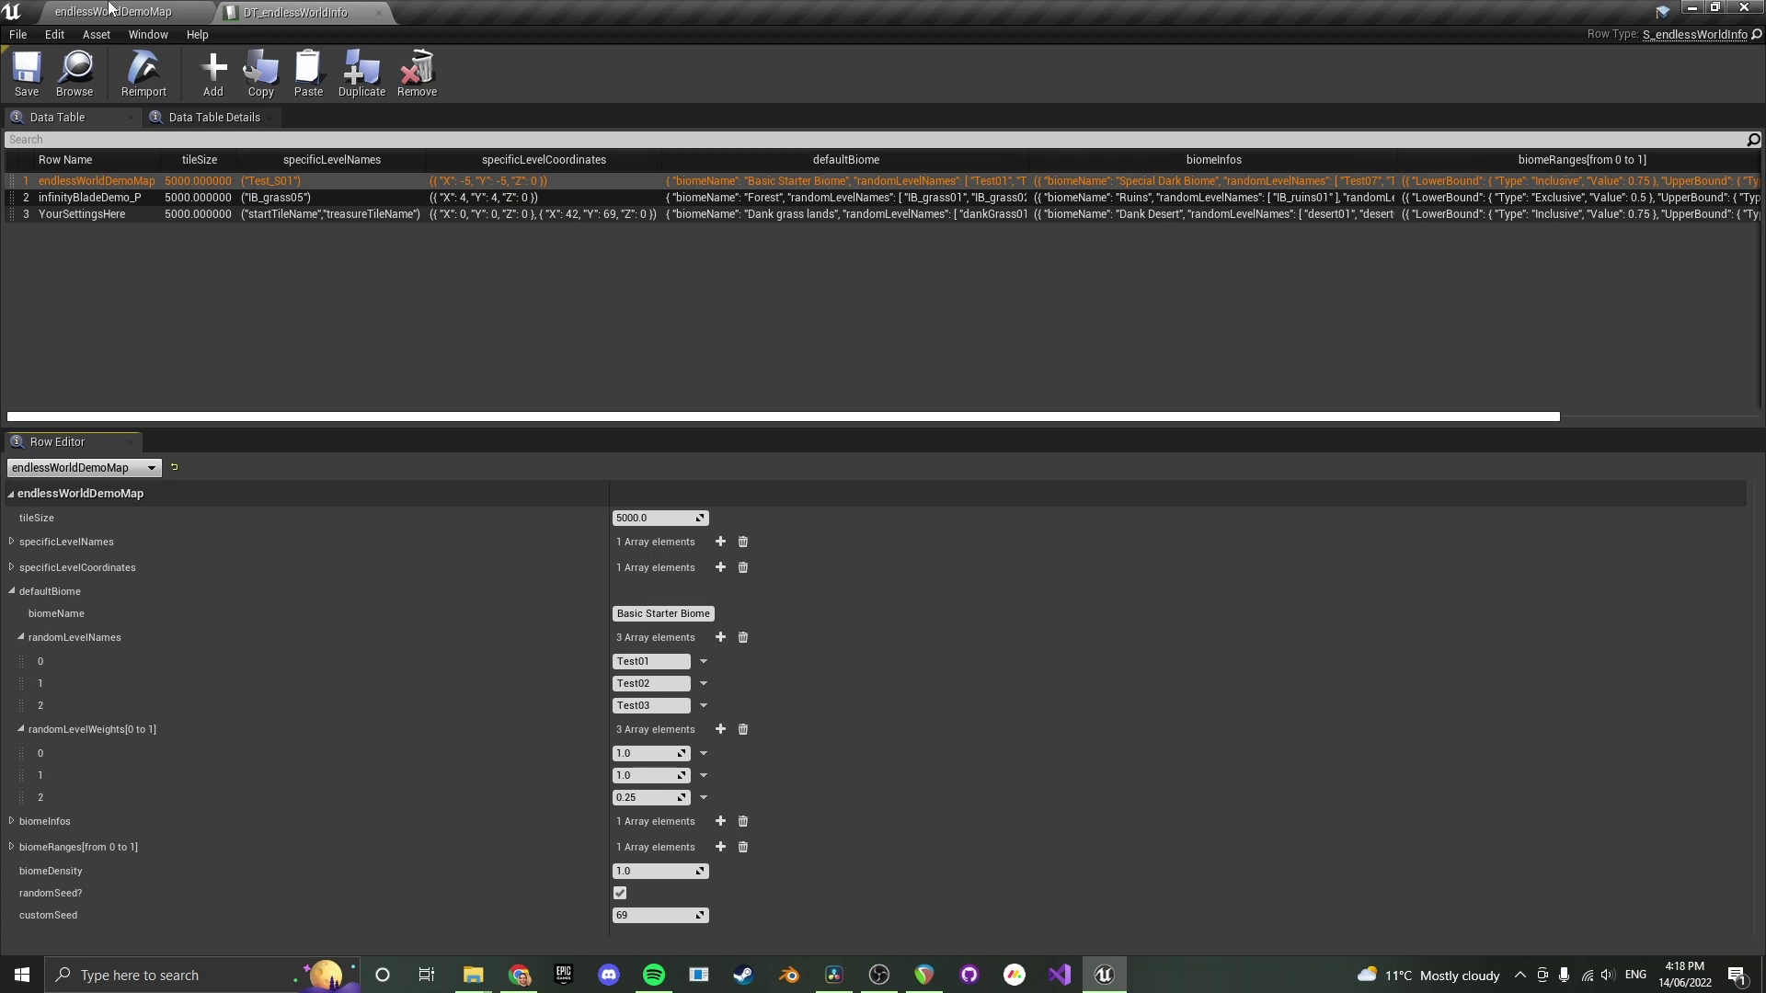
pyautogui.click(12, 594)
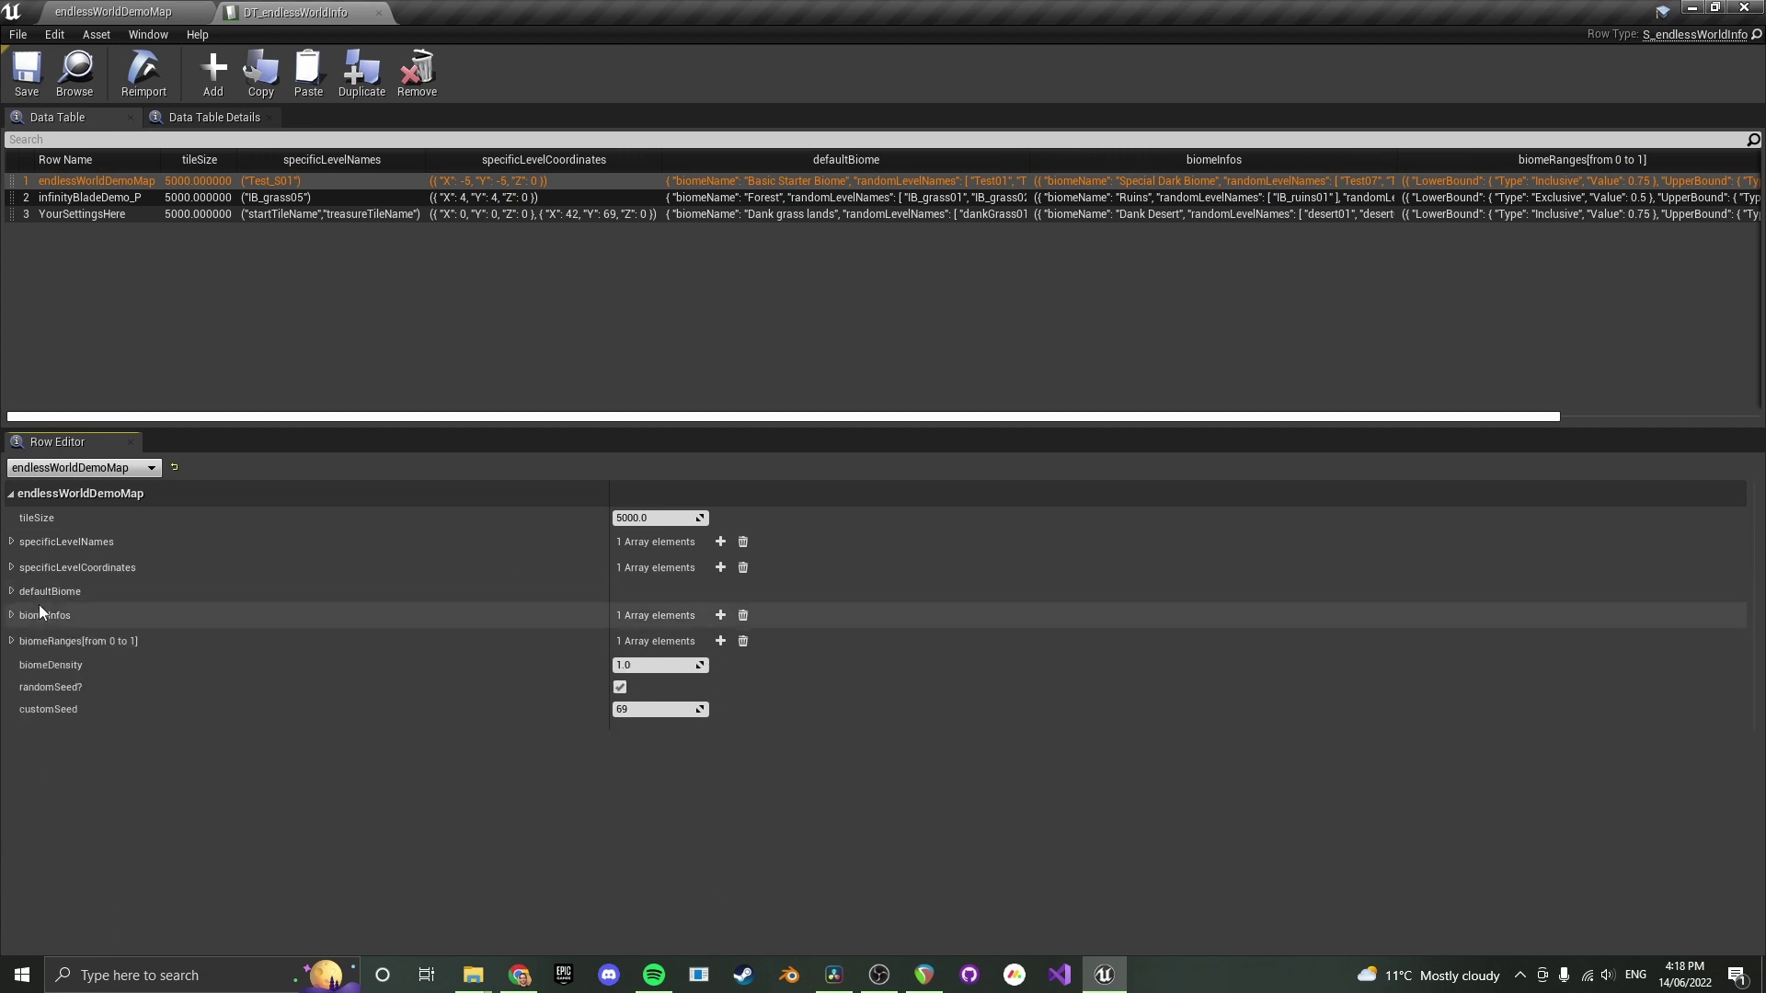
# Expand biomeInfos and review the level names and weights of its Special Dark Biome element
pyautogui.click(13, 616)
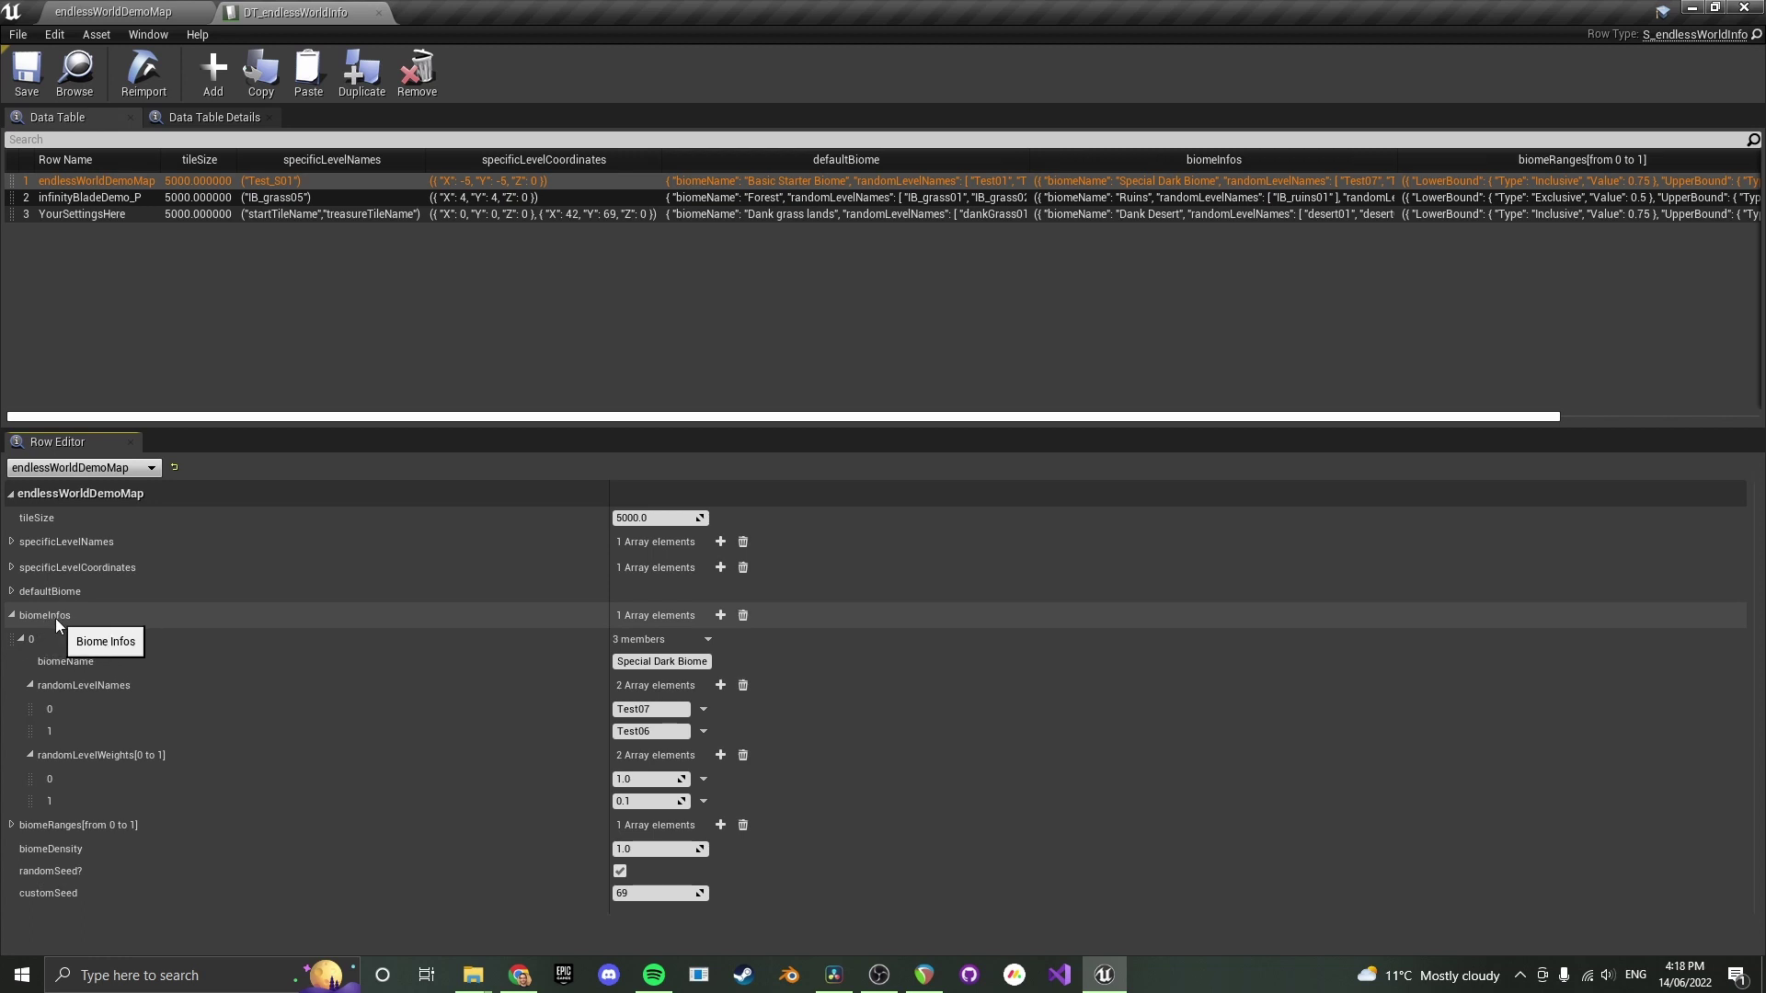
pyautogui.click(20, 638)
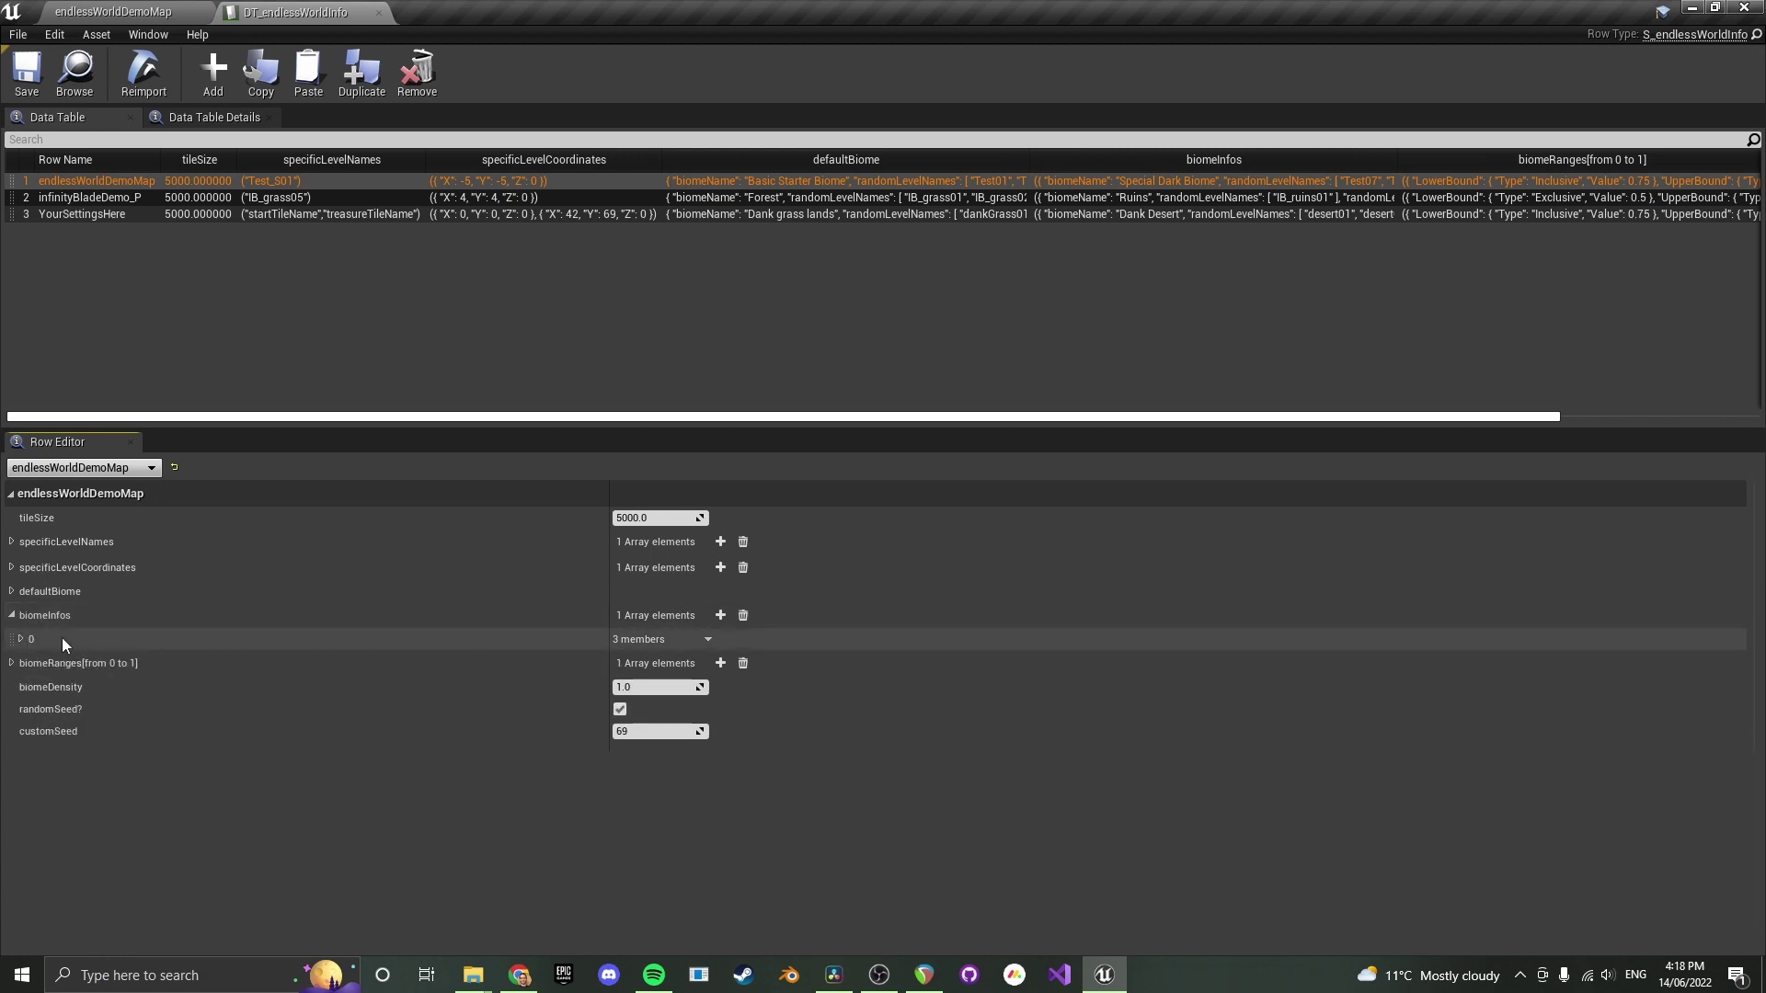
pyautogui.click(20, 639)
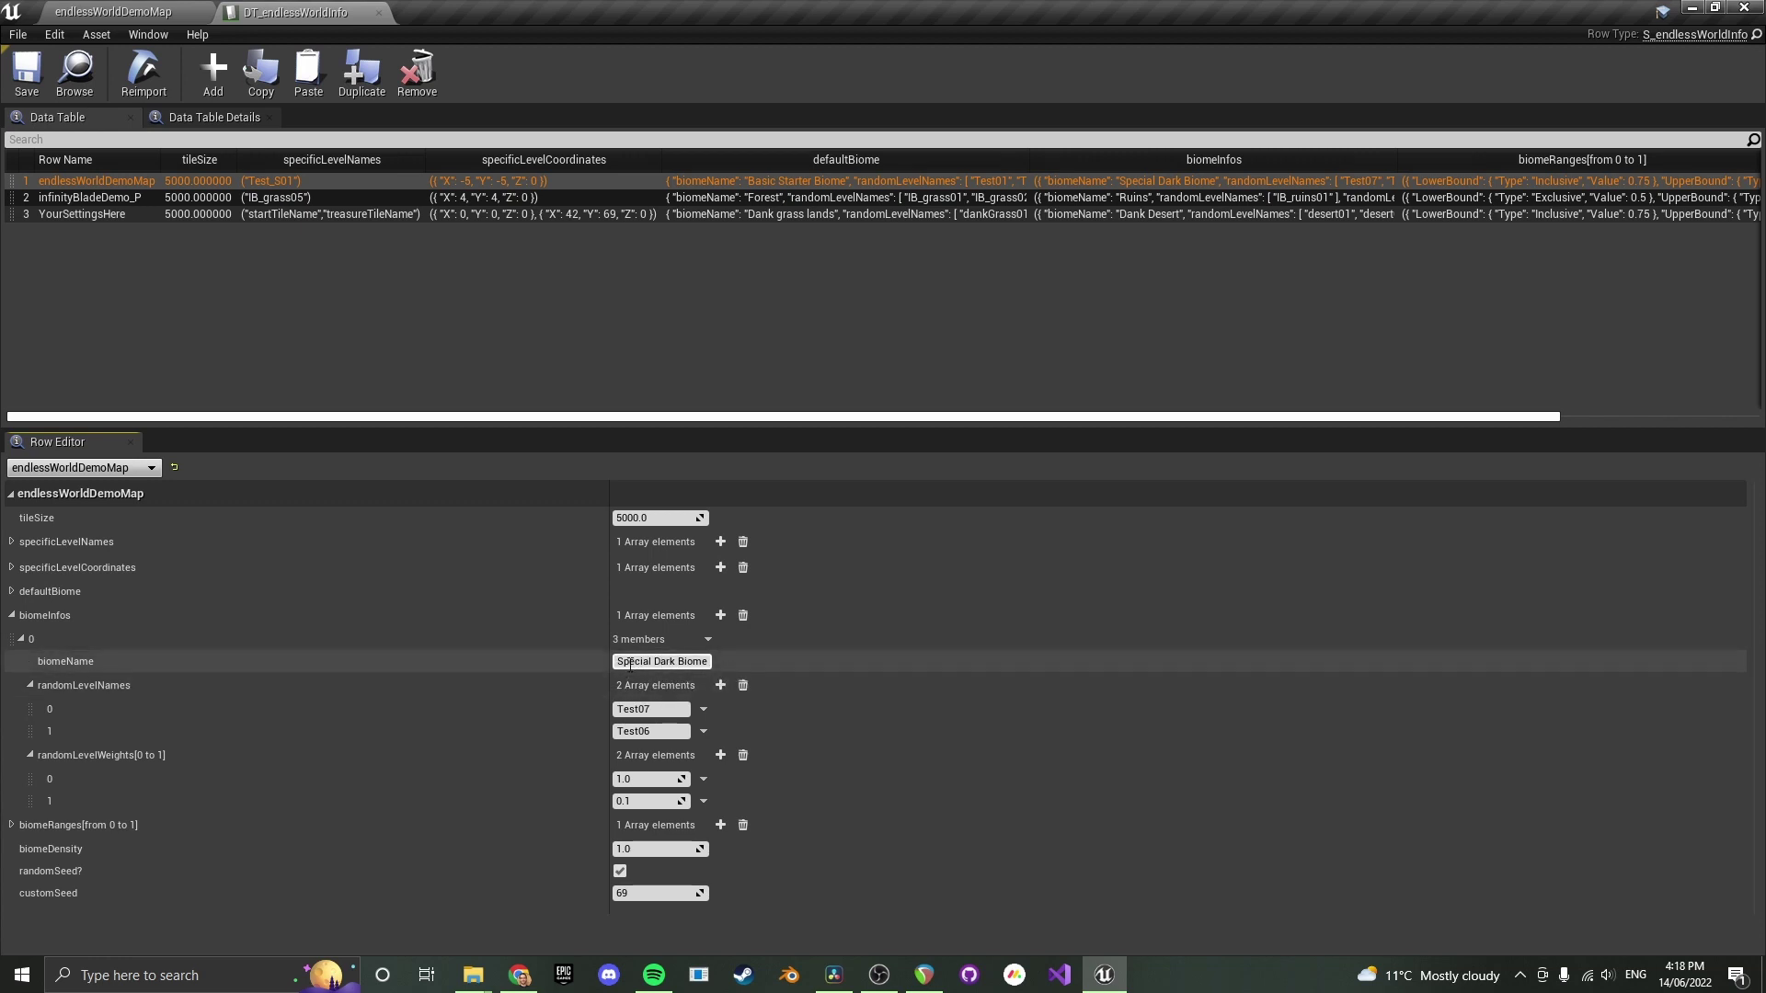
pyautogui.click(22, 641)
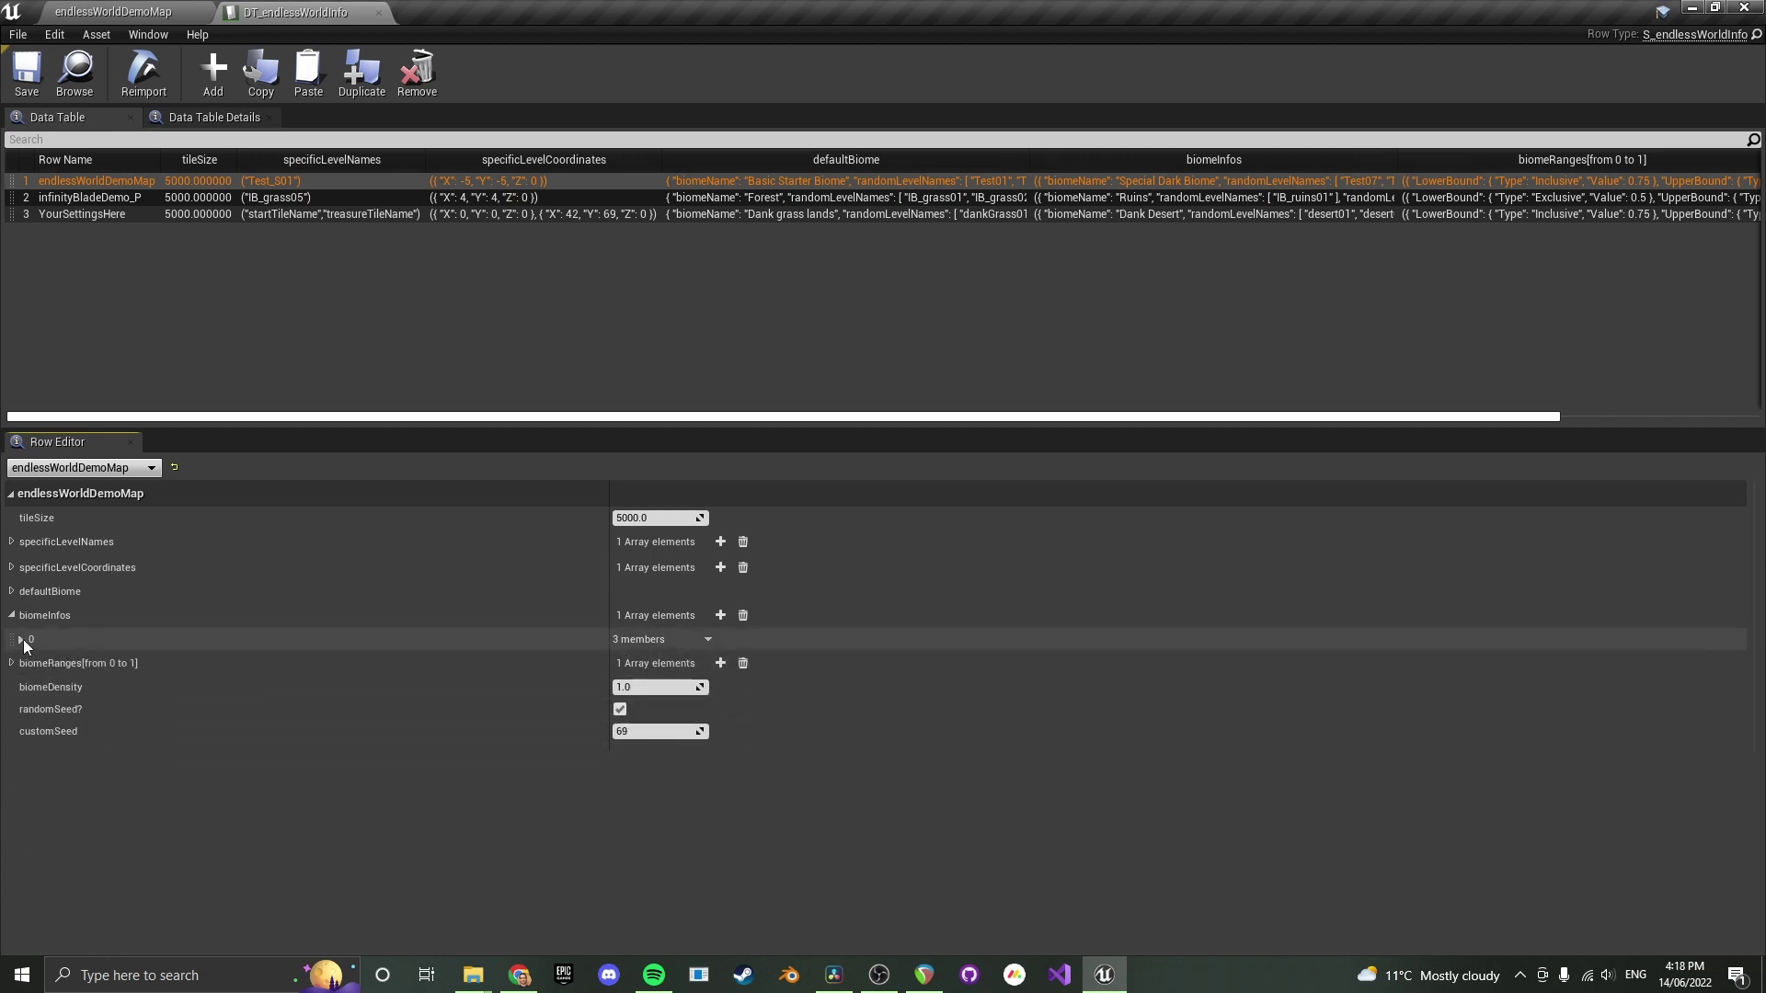
pyautogui.click(21, 640)
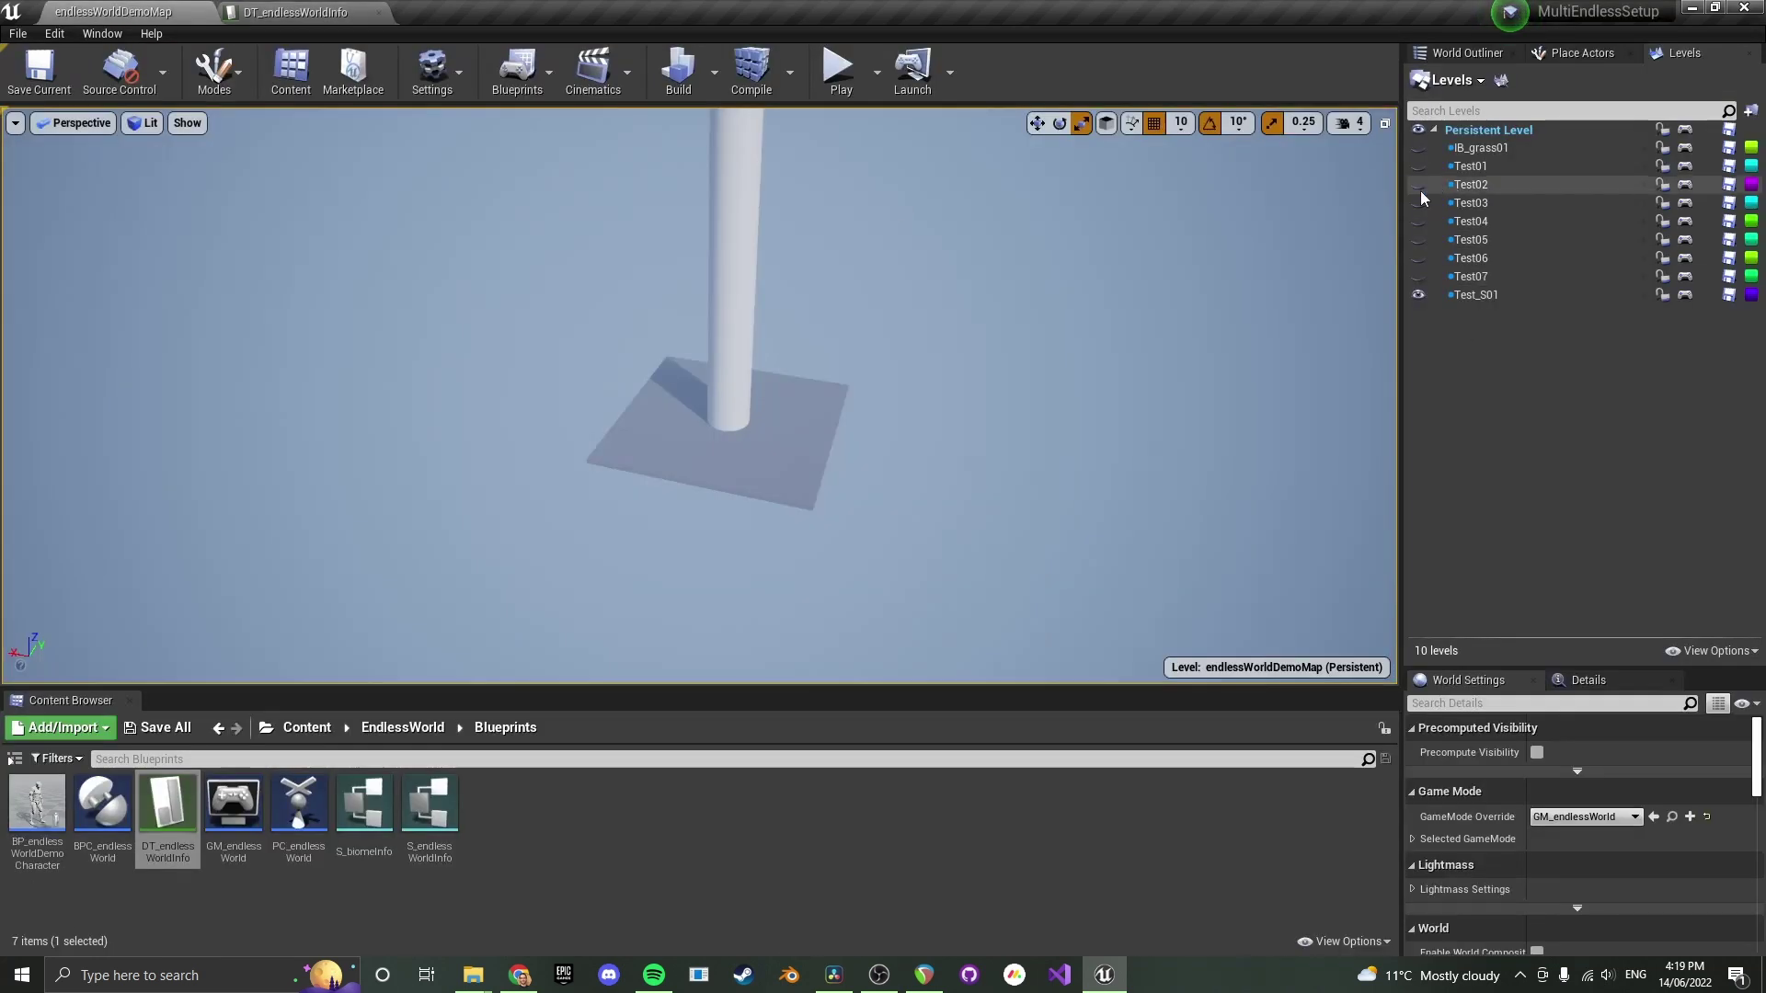
# Hide Test_S01 and preview the Special Dark Biome tiles Test07 and Test06 in turn, ending back in the data table
pyautogui.click(1418, 294)
pyautogui.click(1418, 276)
pyautogui.click(1418, 276)
pyautogui.click(1419, 259)
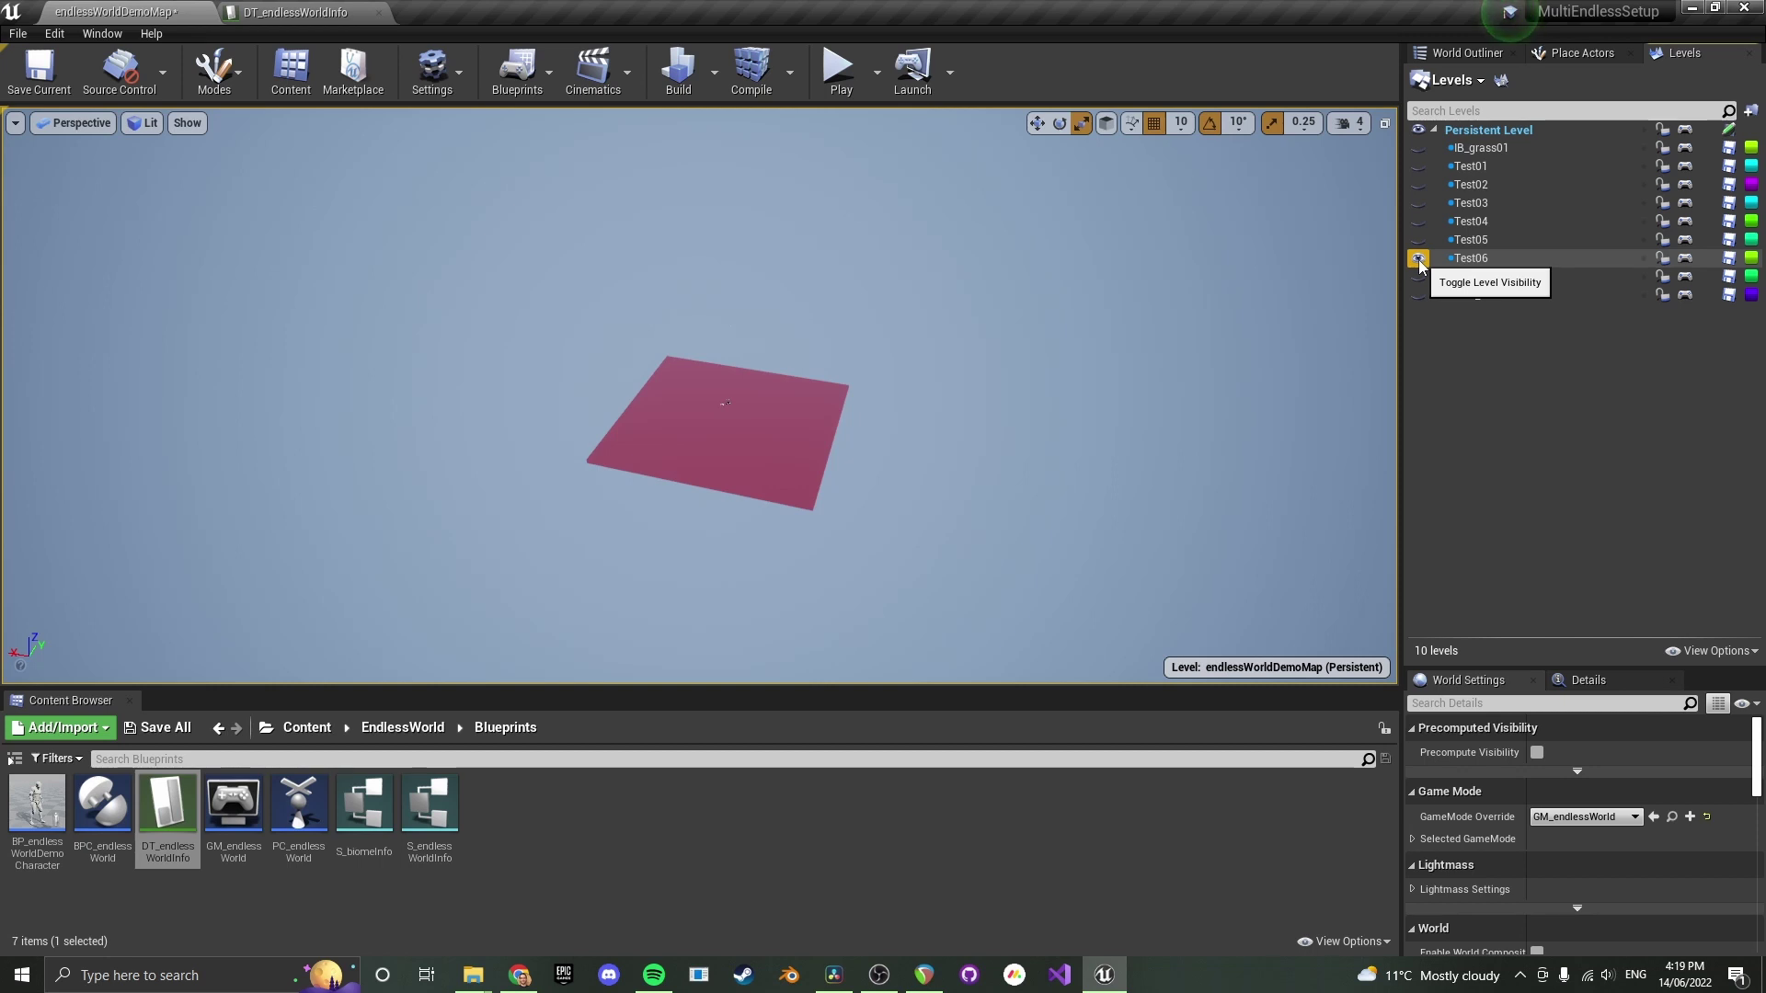
pyautogui.click(1418, 259)
pyautogui.click(294, 12)
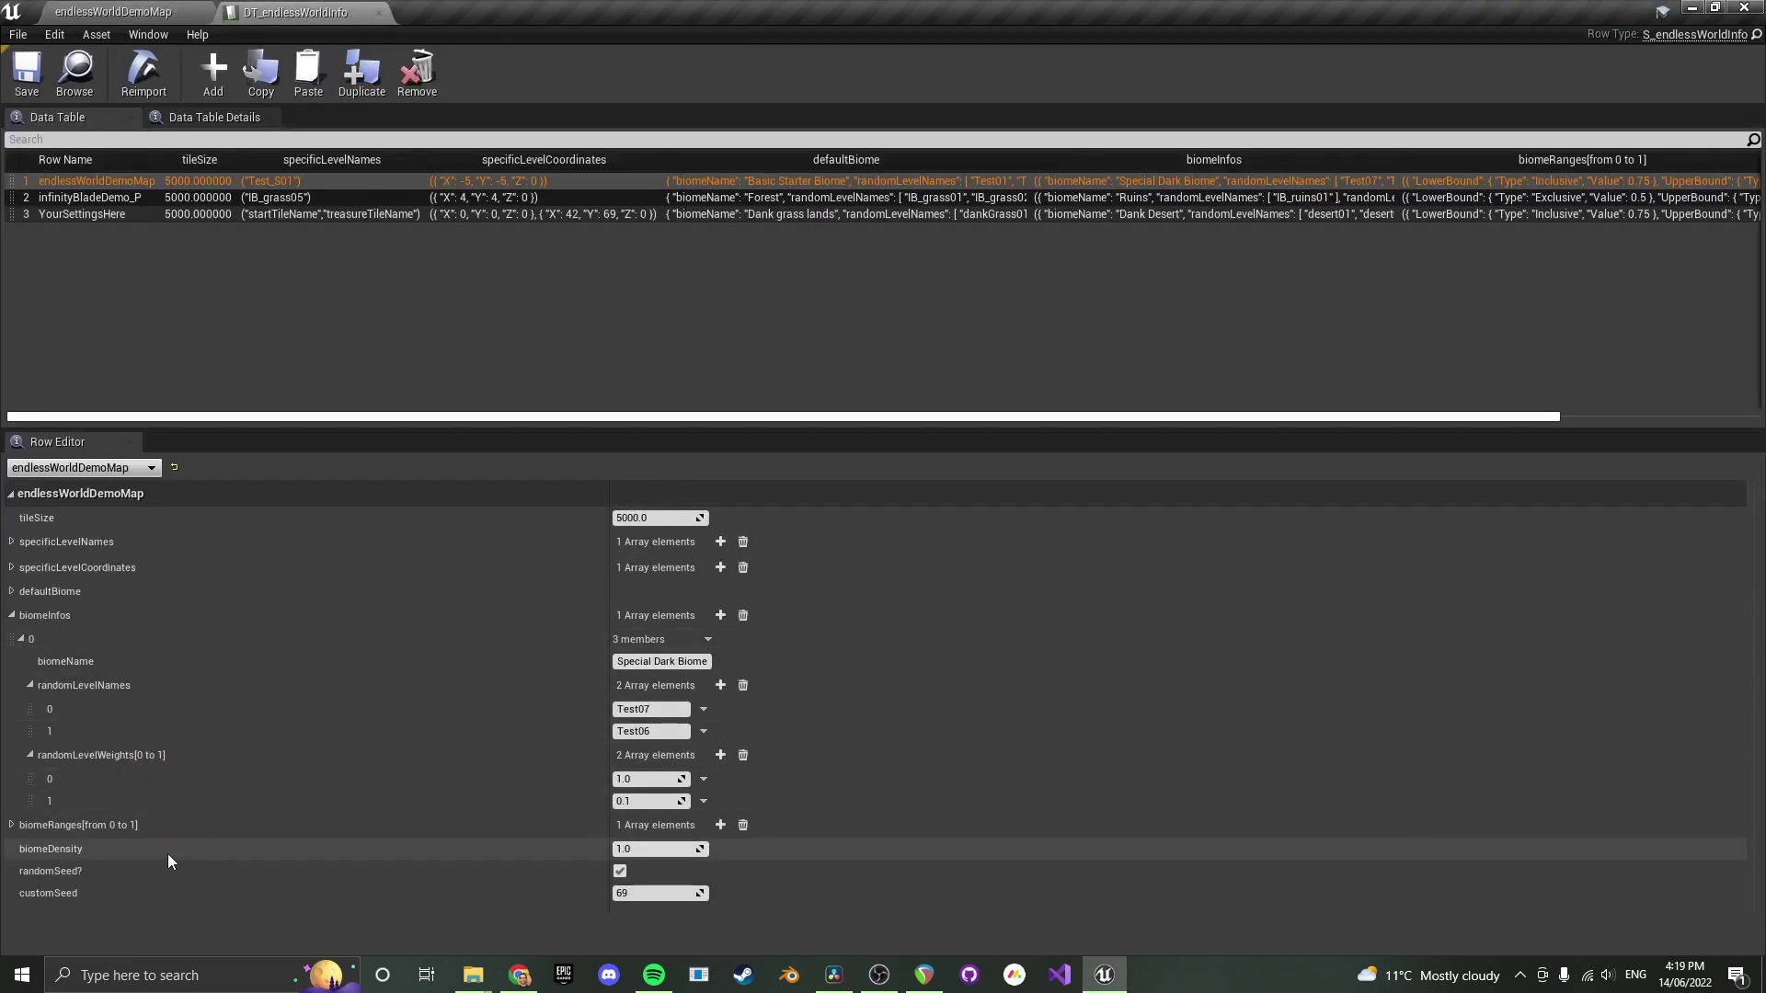
# Expand biomeRanges in the endlessWorldDemoMap row and review its minimum and maximum alongside the biomeInfos settings
pyautogui.click(12, 825)
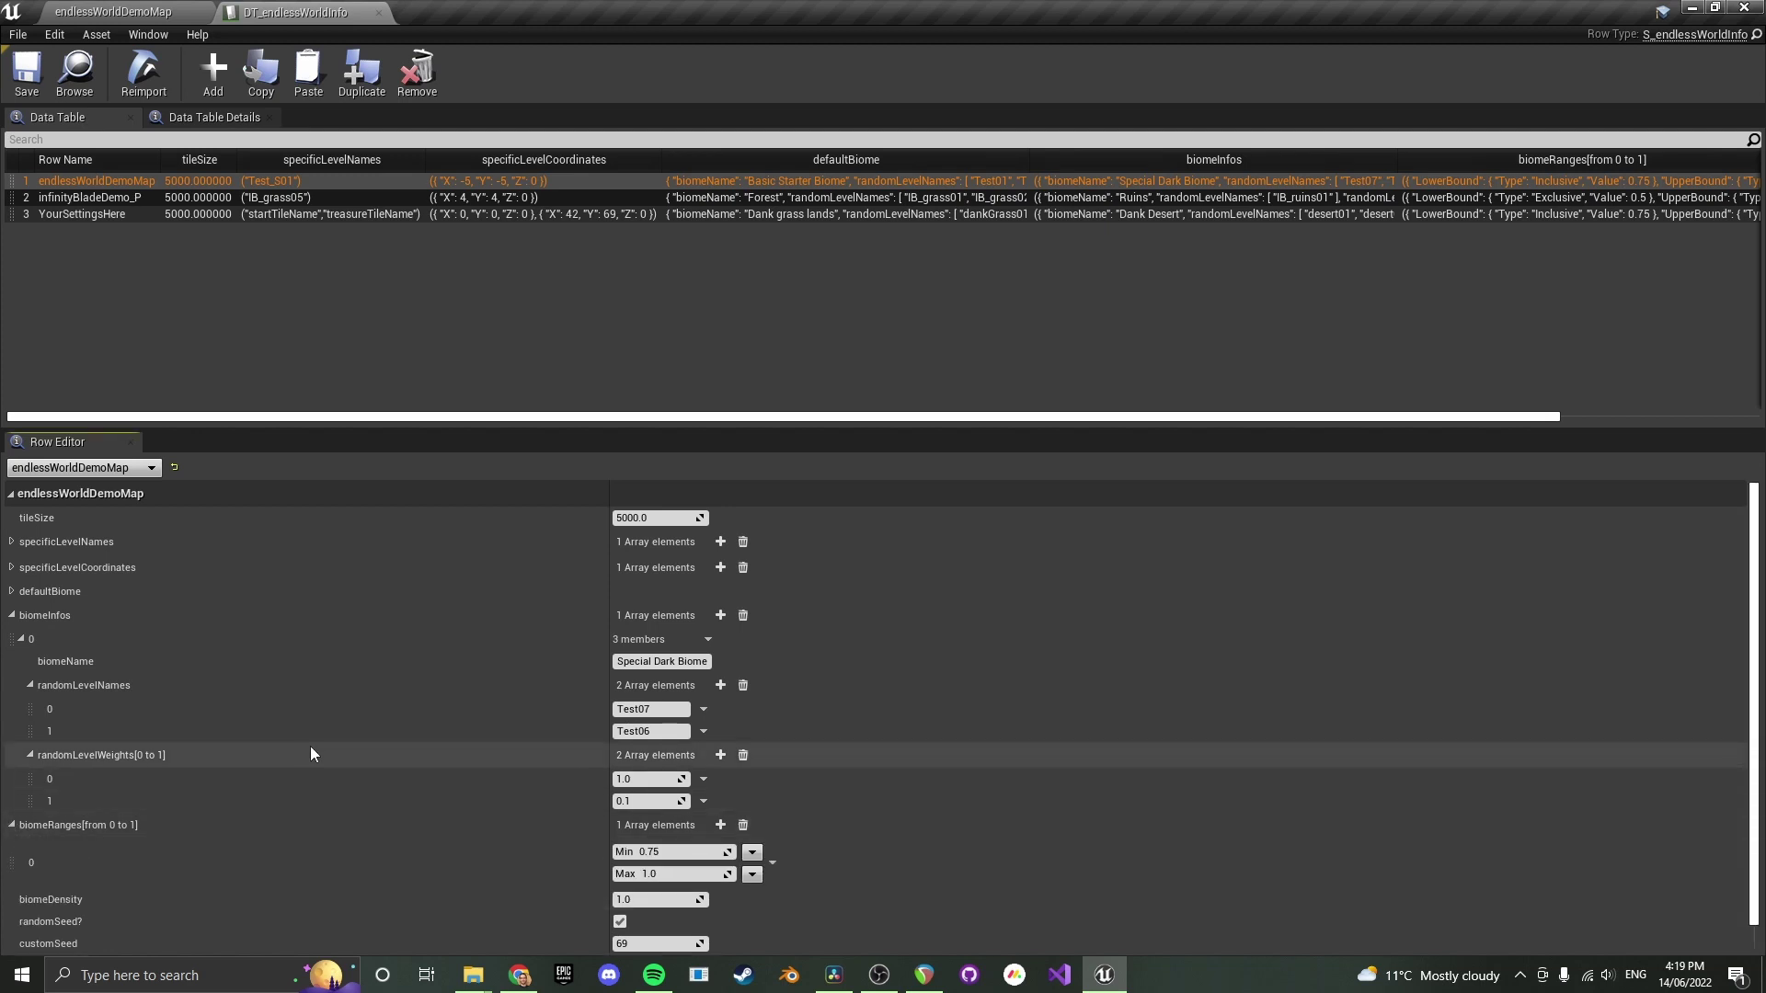
pyautogui.scroll(-1, 311, 752)
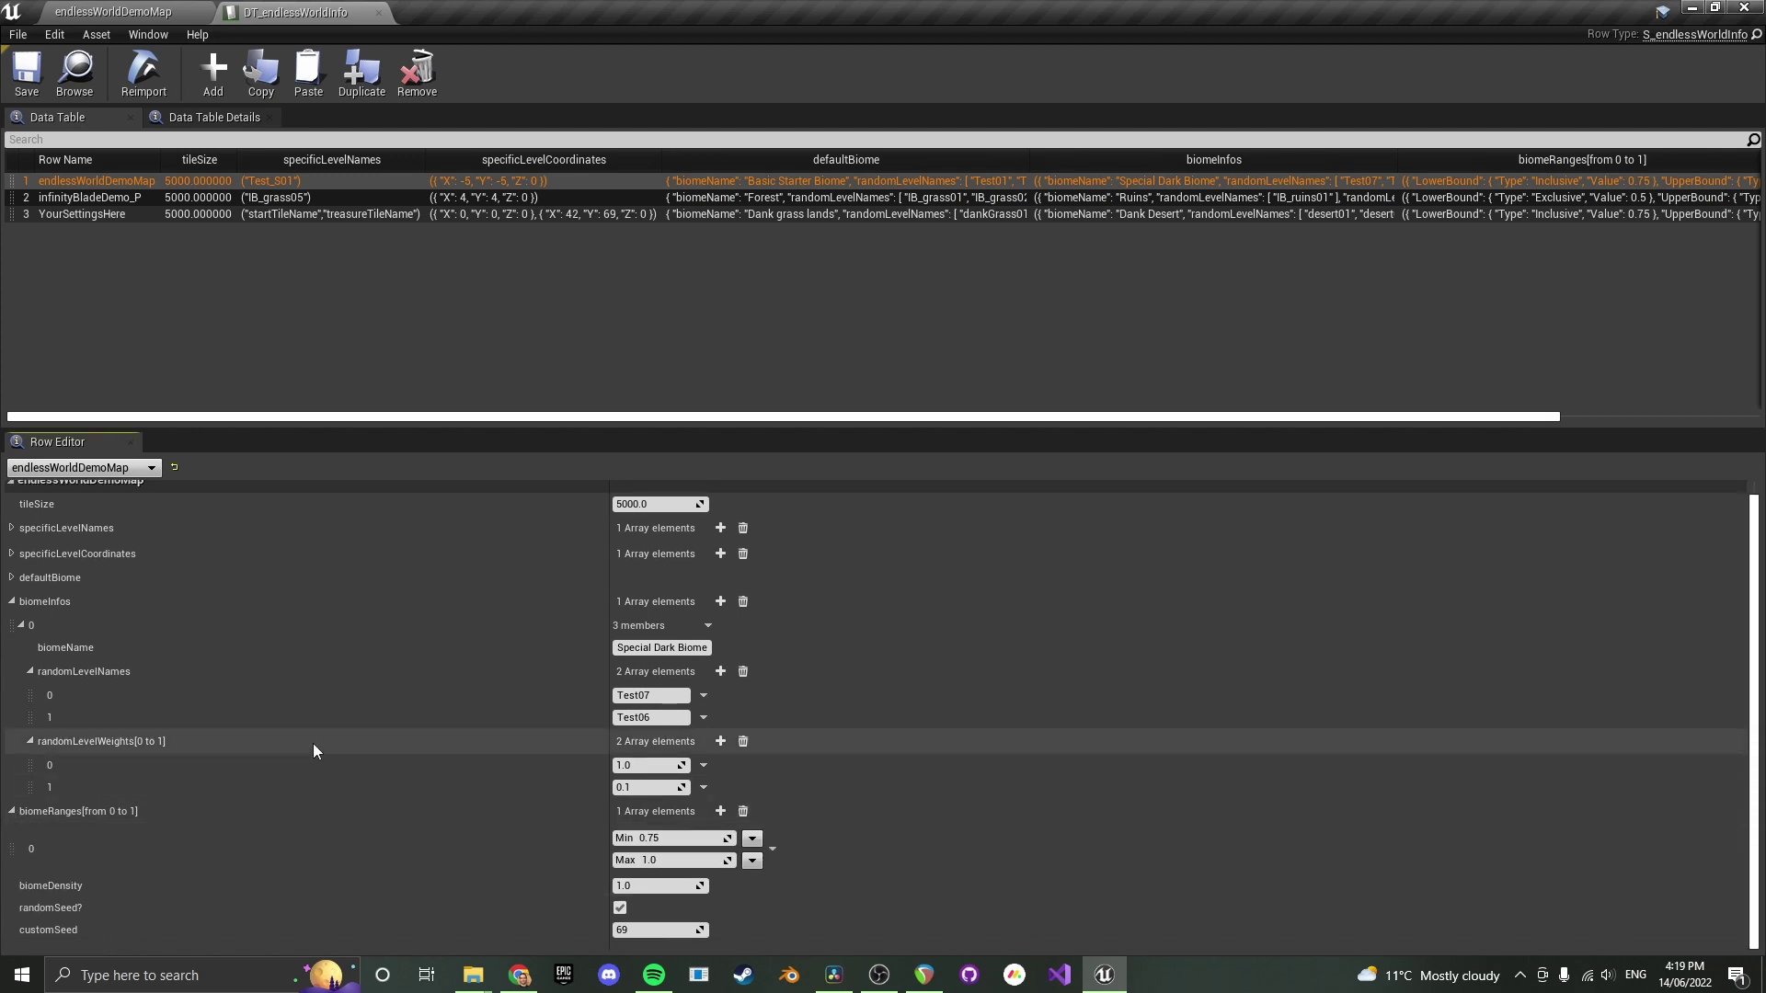
pyautogui.click(112, 12)
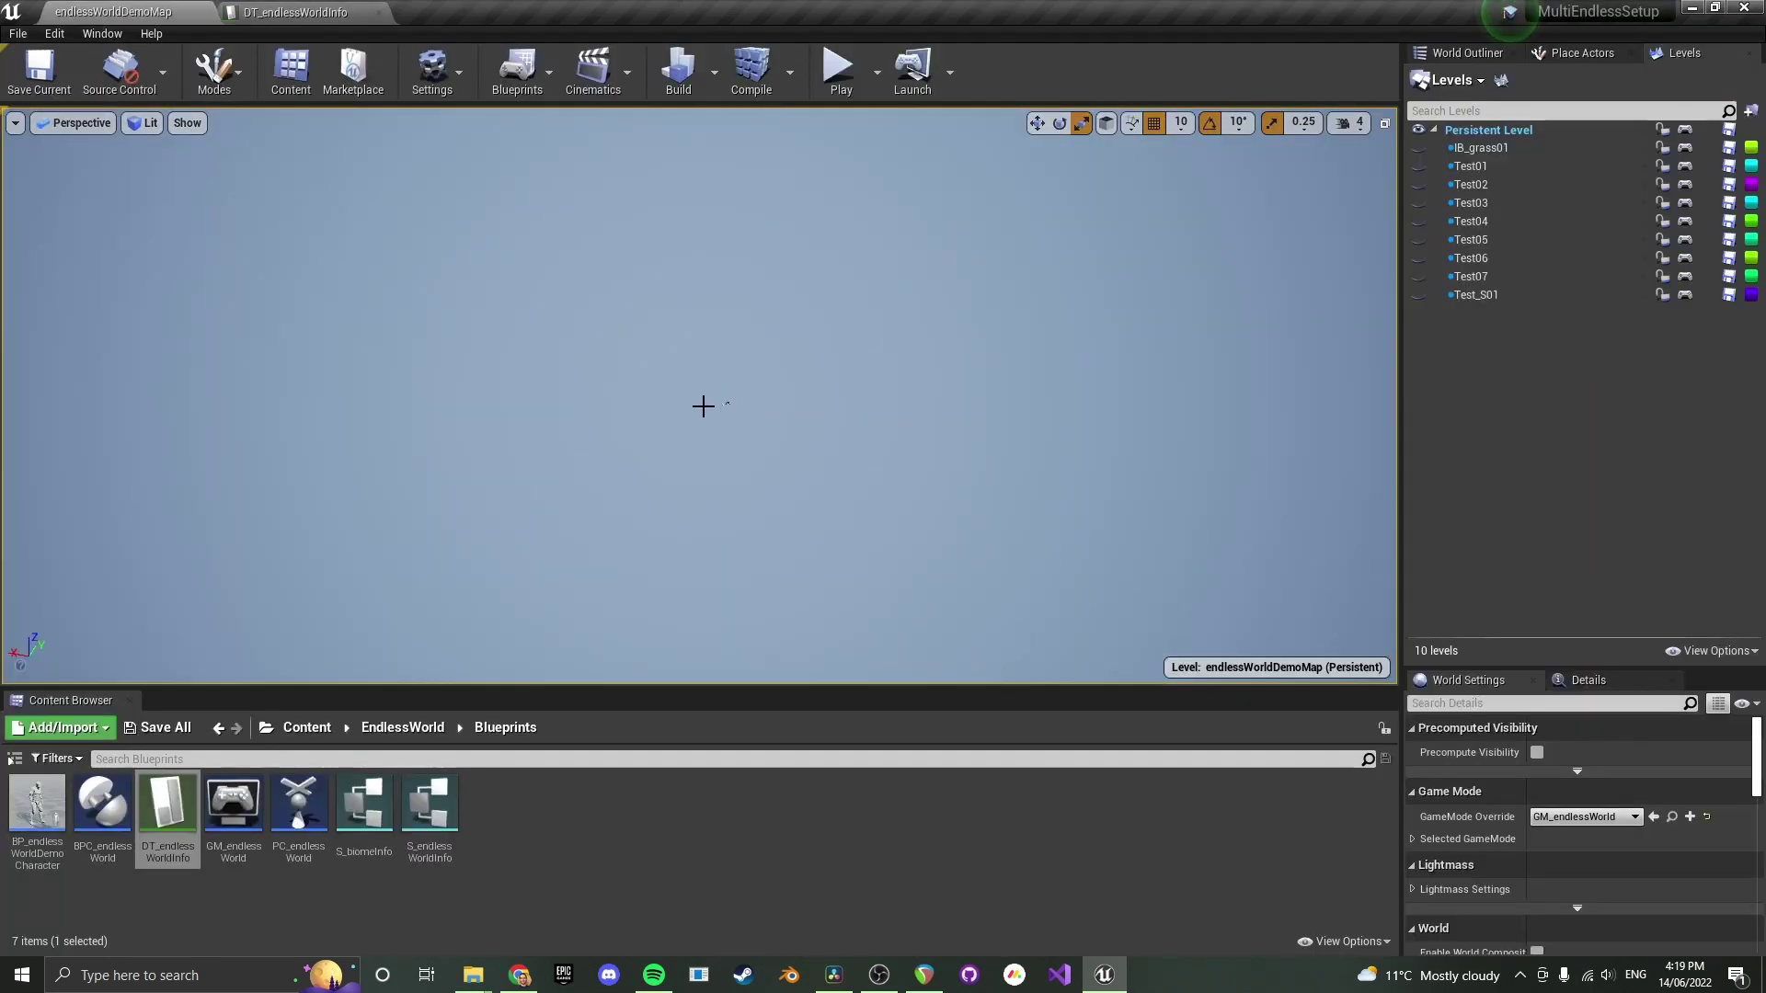
pyautogui.click(294, 12)
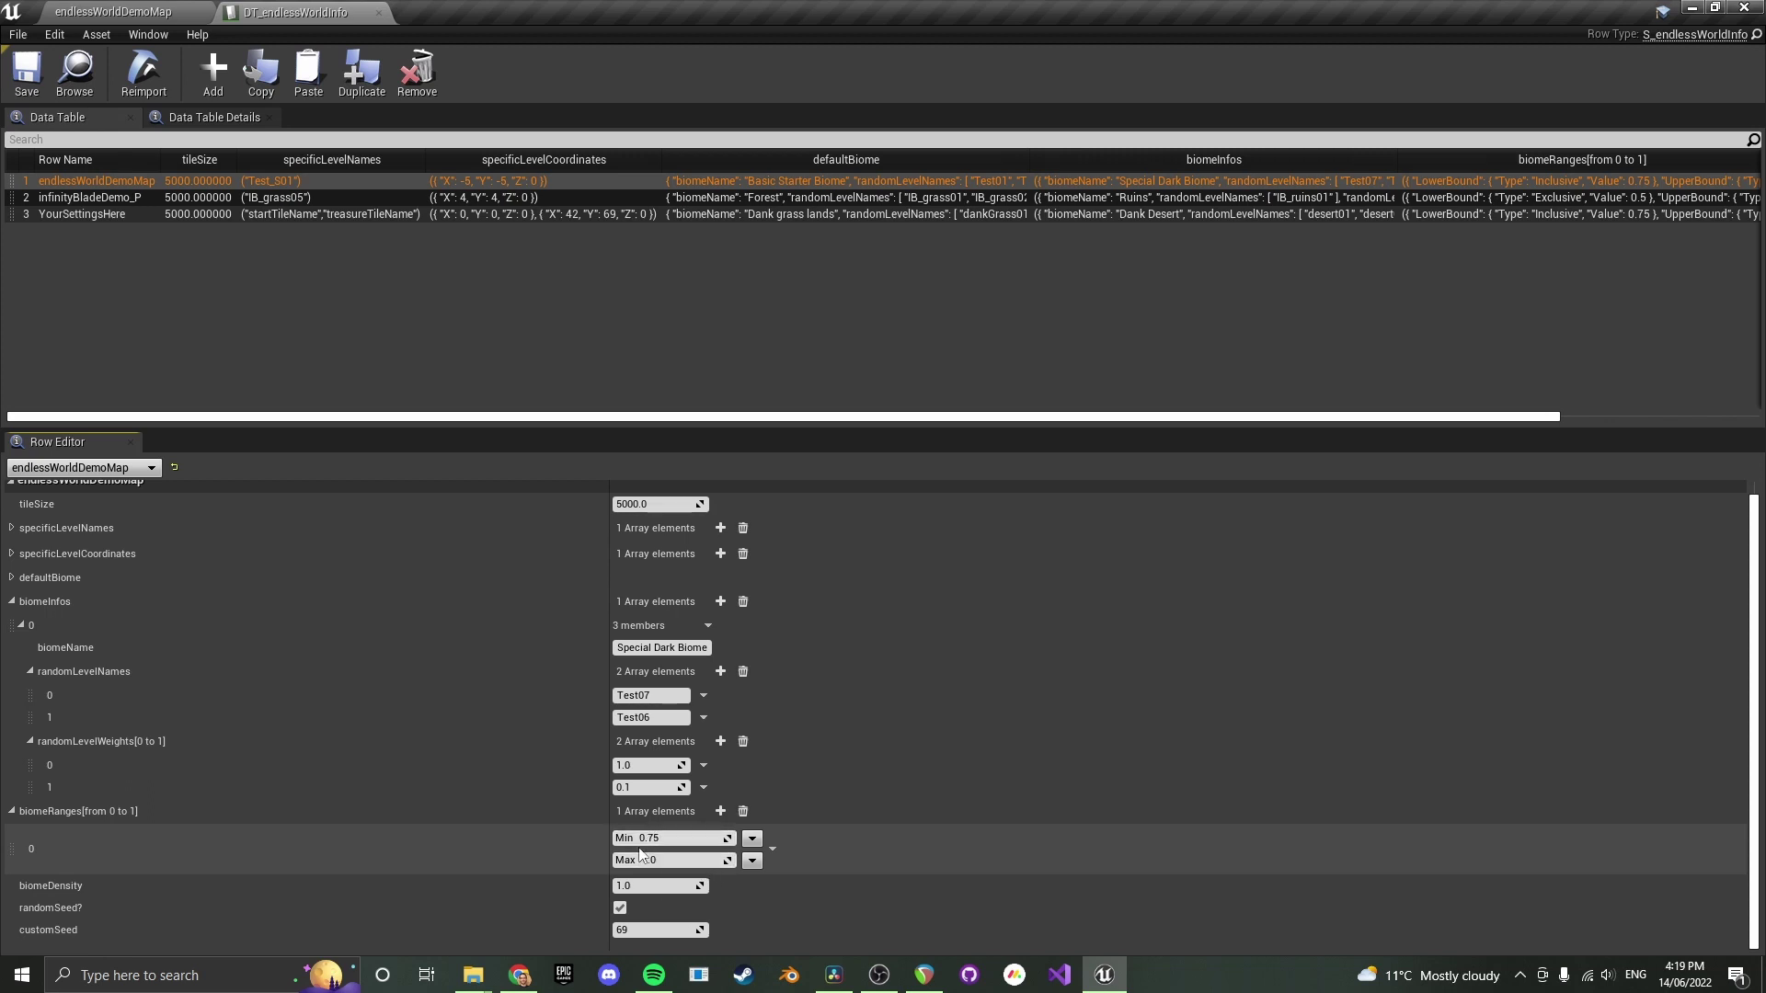
pyautogui.scroll(1, 460, 718)
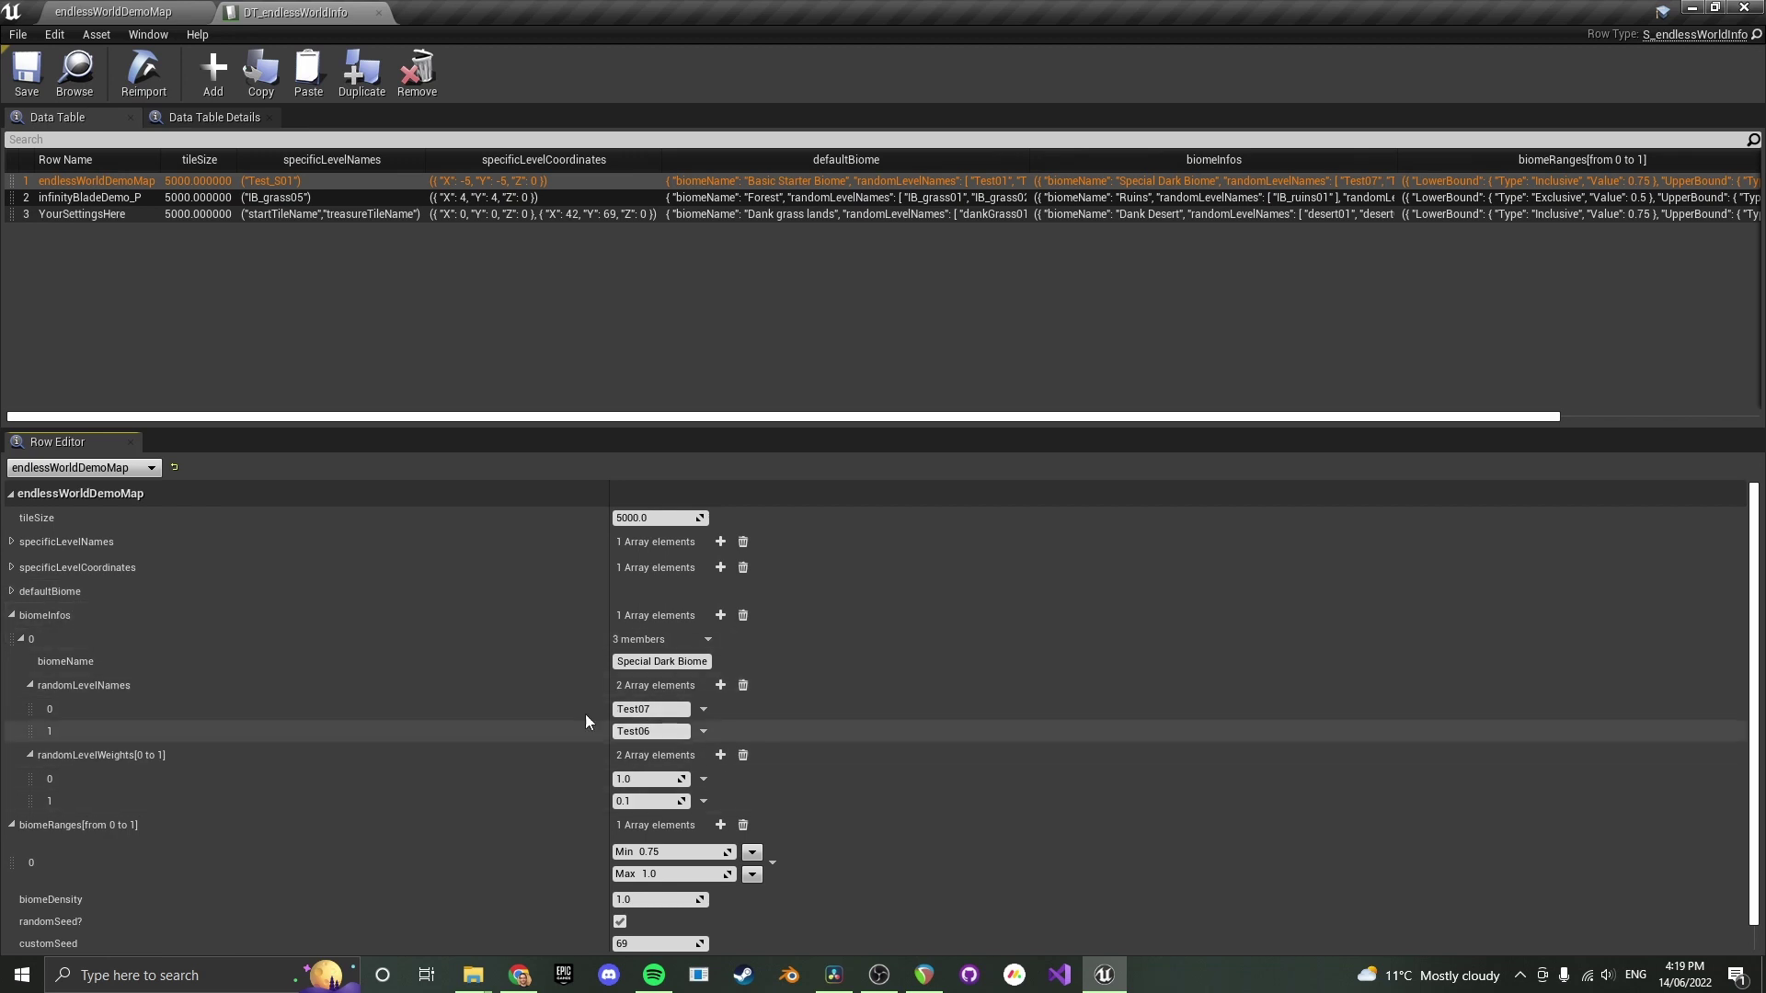
pyautogui.scroll(-1, 452, 756)
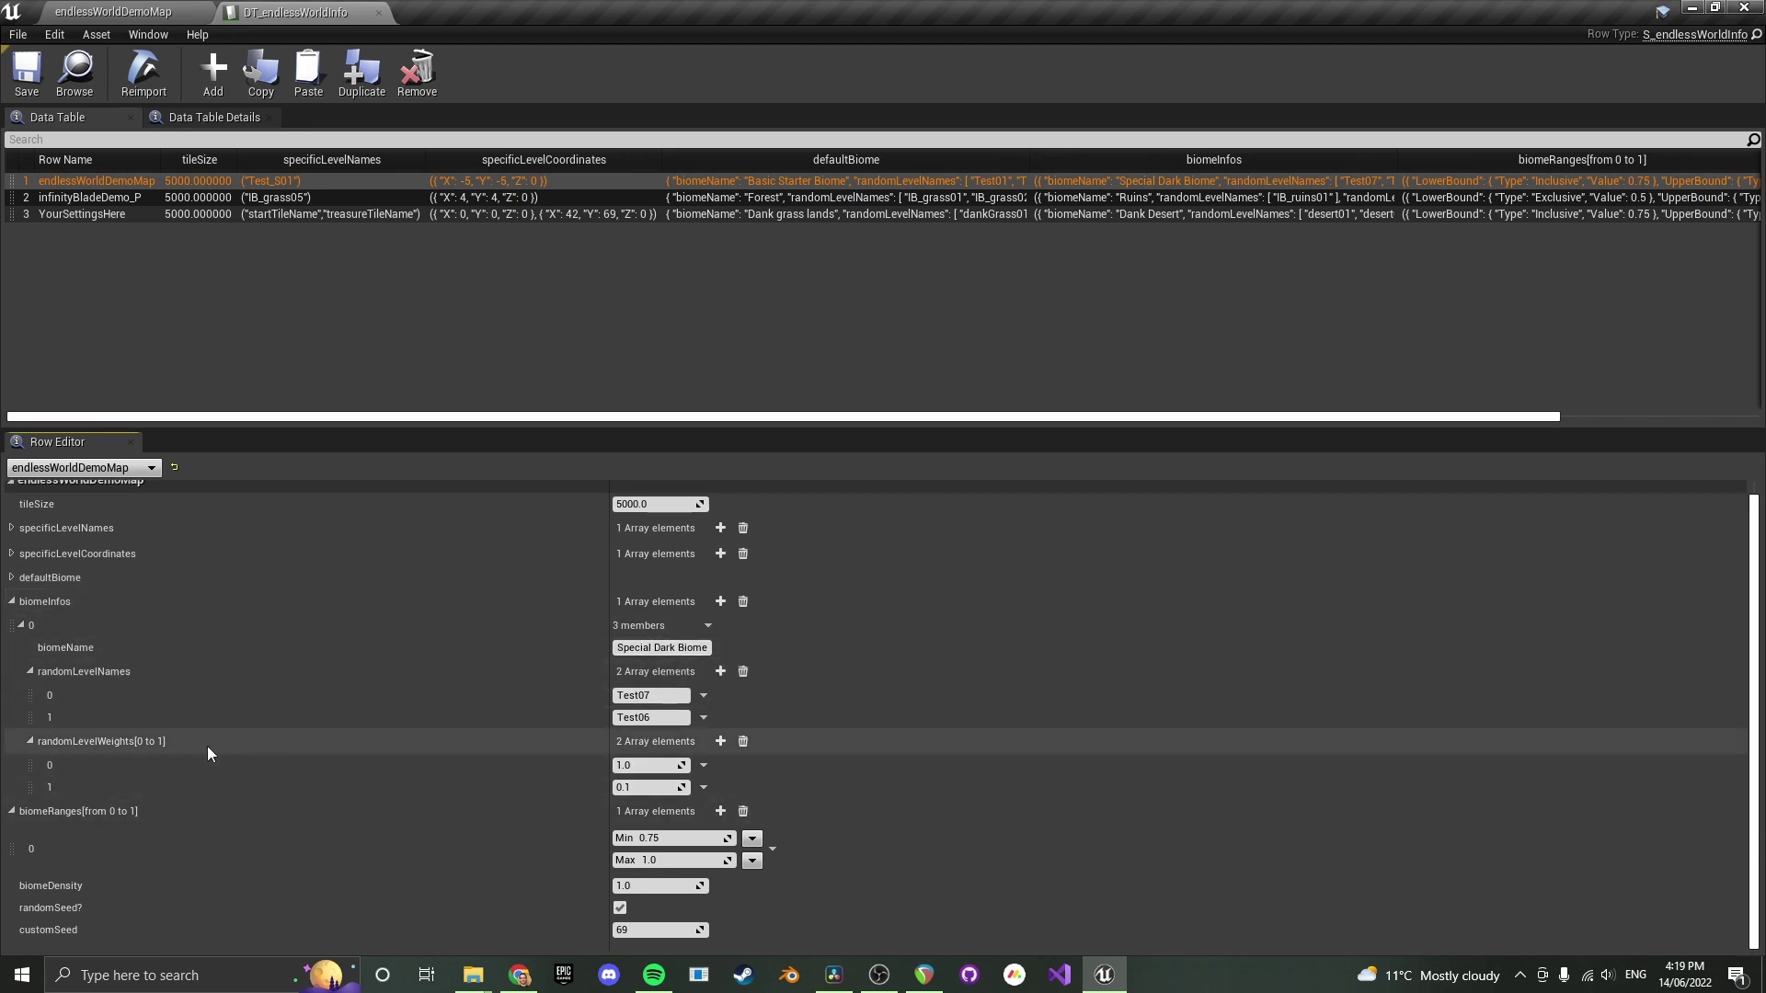
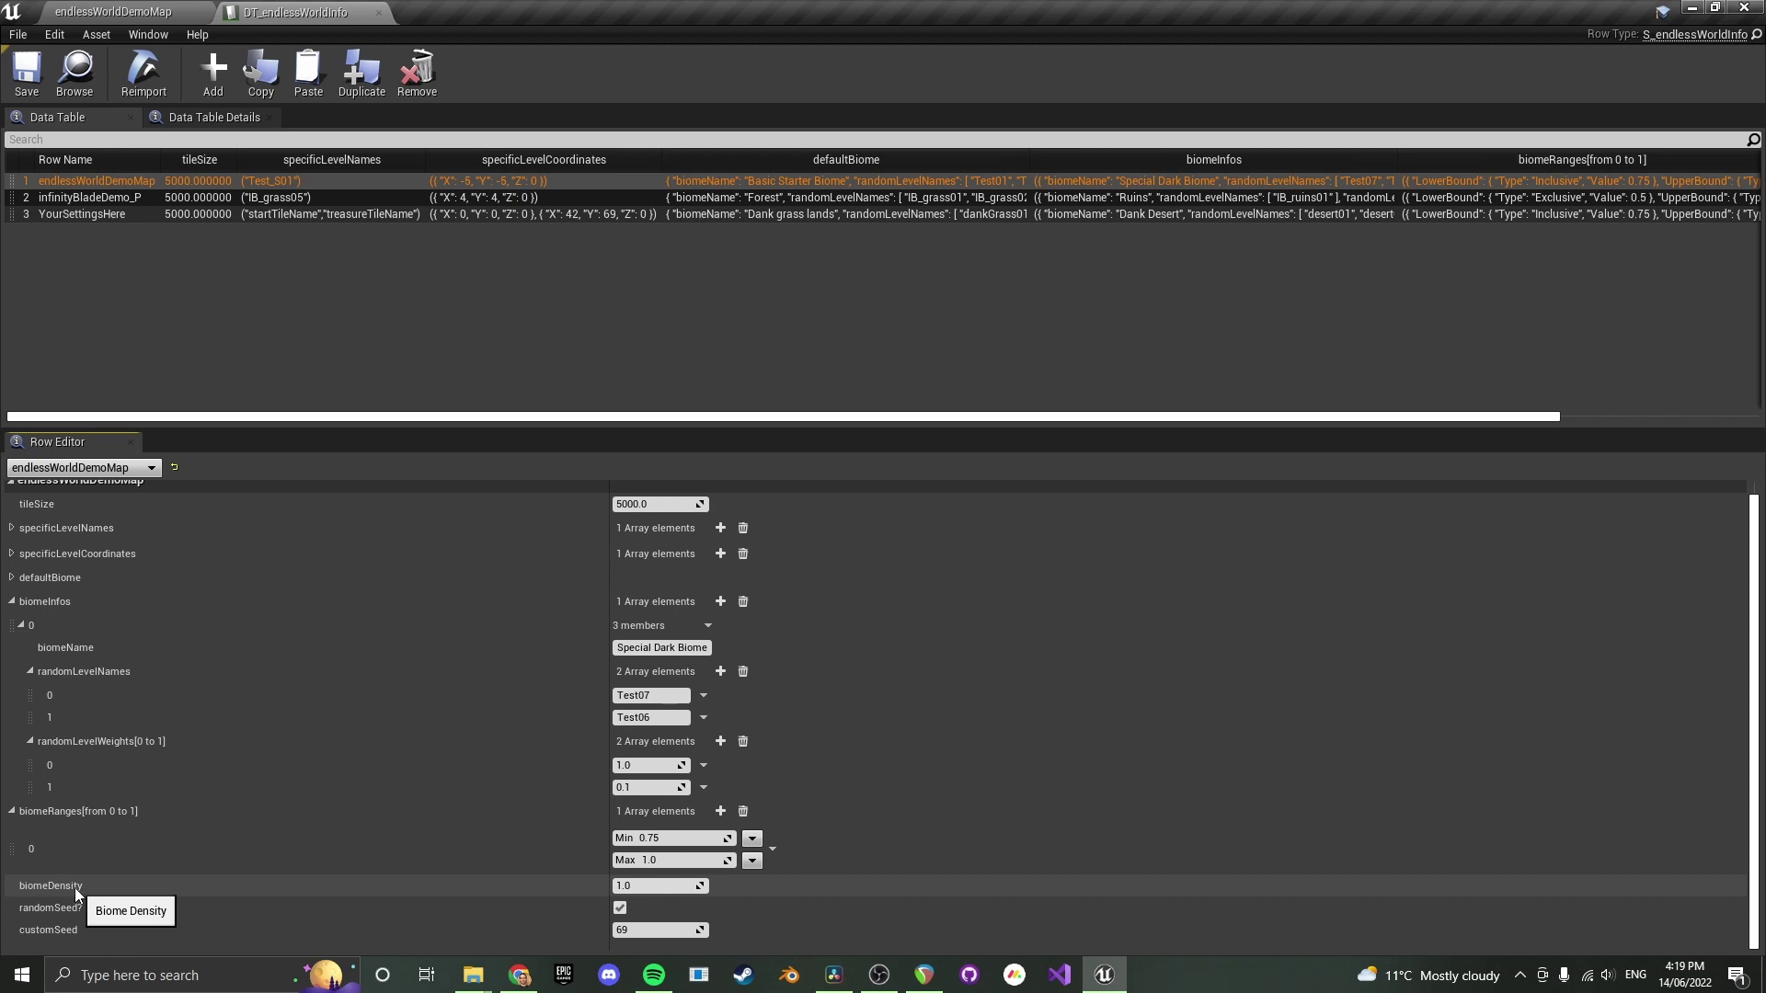
# Add a second element to the biomeInfos array as a demonstration and undo the addition
pyautogui.click(55, 631)
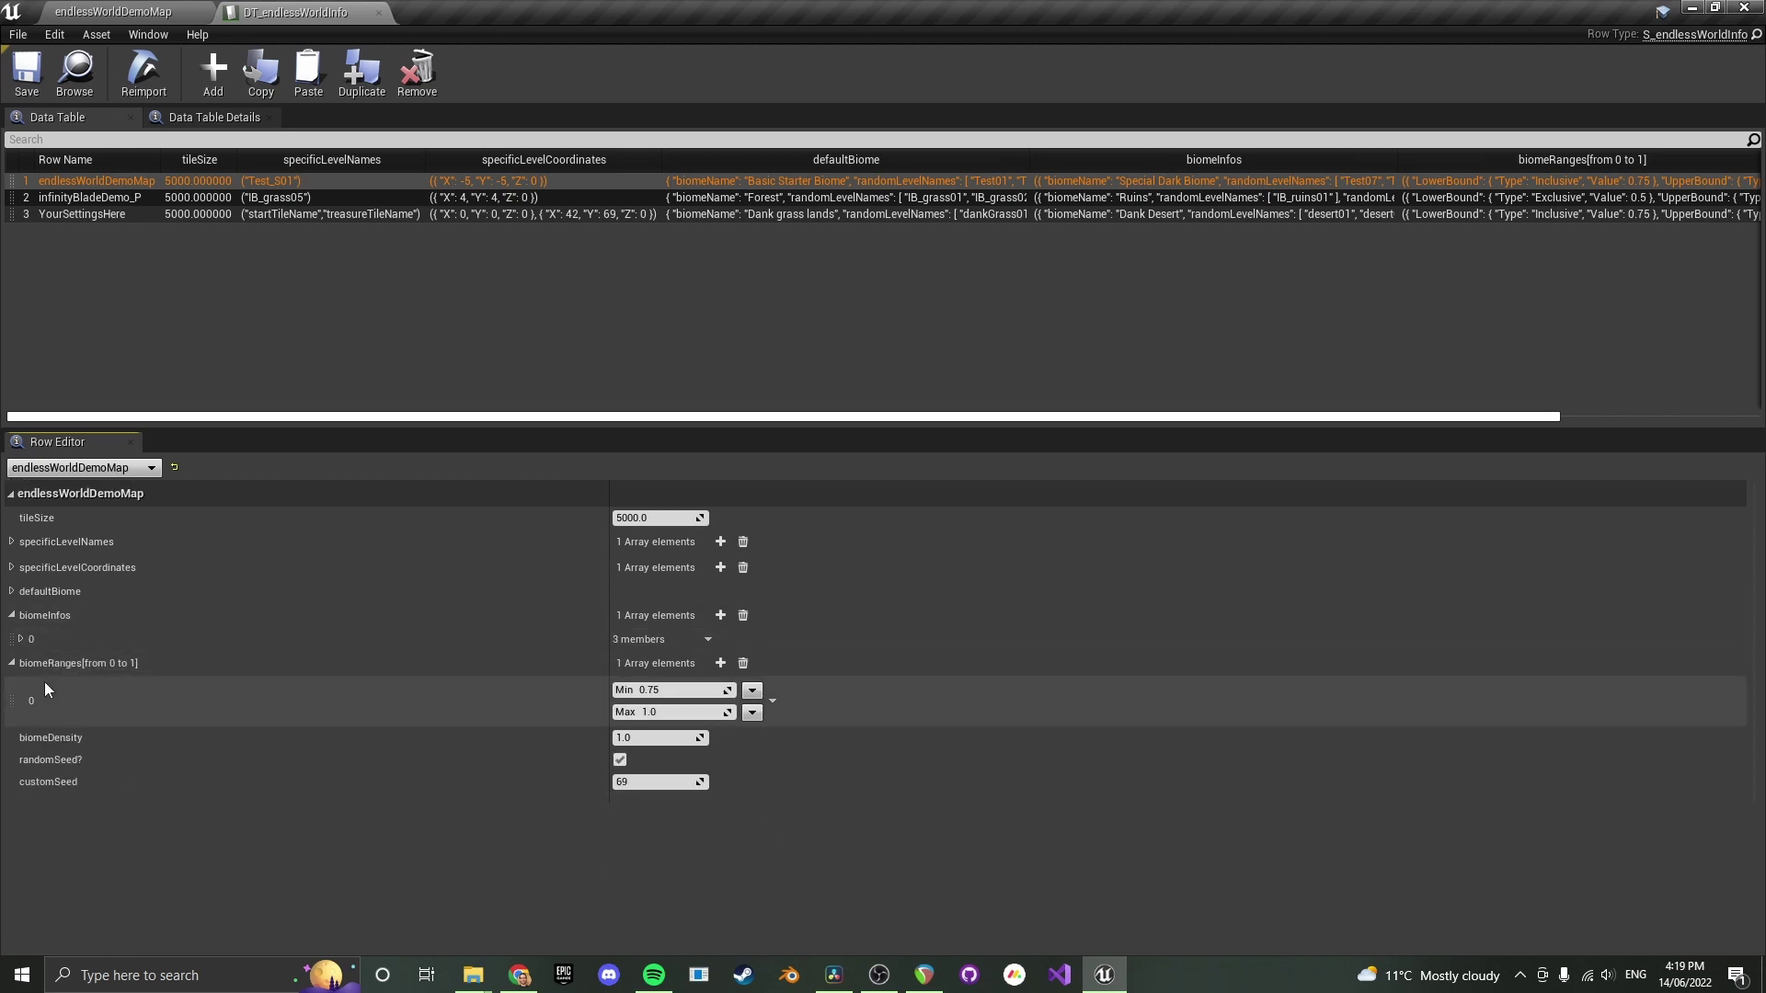
pyautogui.click(721, 615)
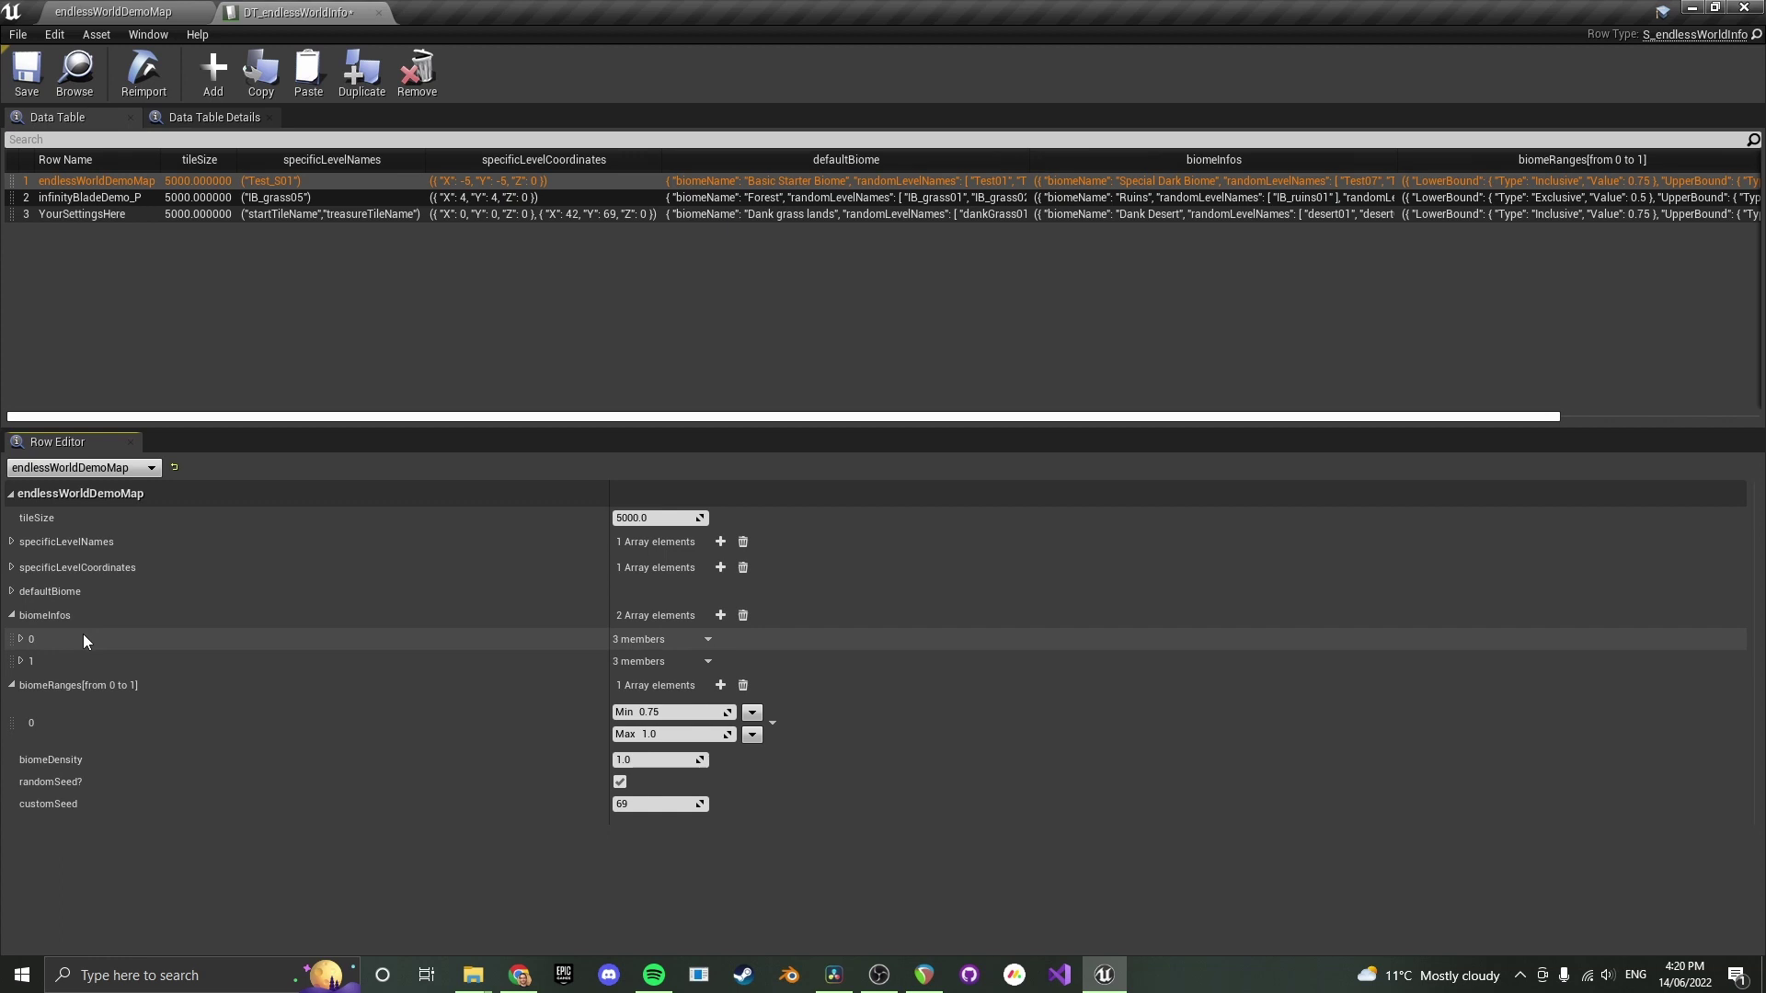
pyautogui.hotkey('ctrl', 'z')
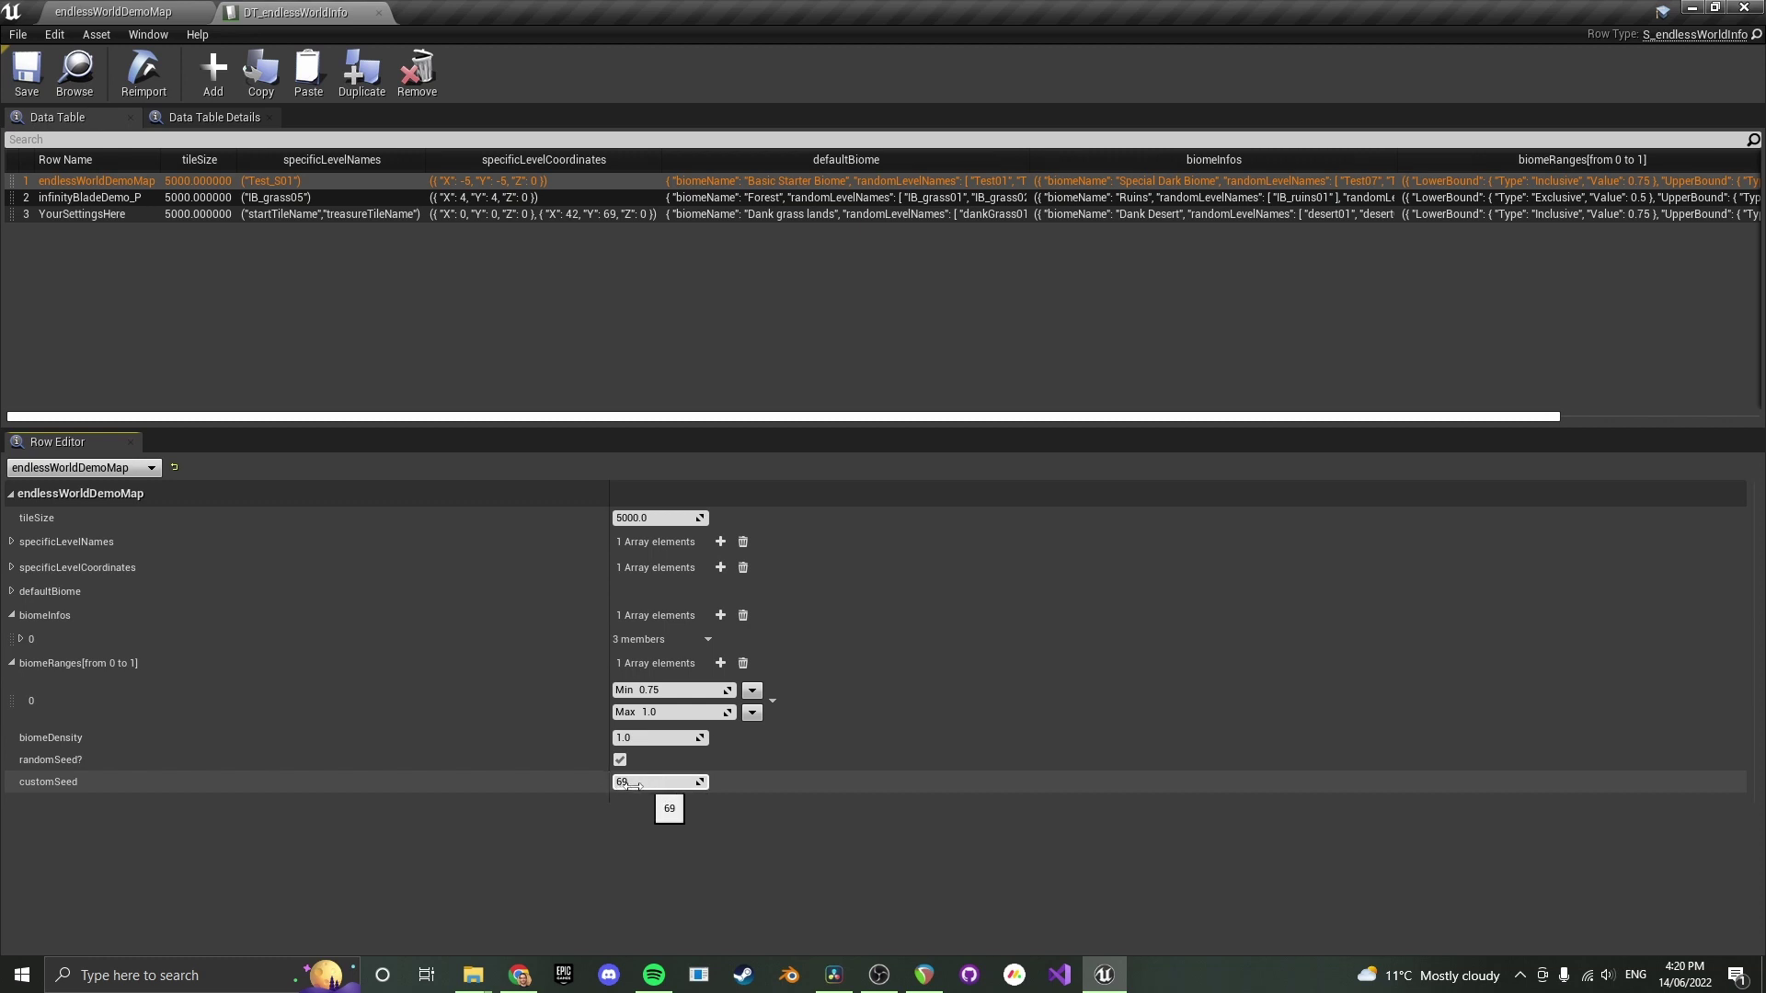
# Play endlessWorldDemoMap in the editor and walk the character forward to look over the generated tiles
pyautogui.click(171, 11)
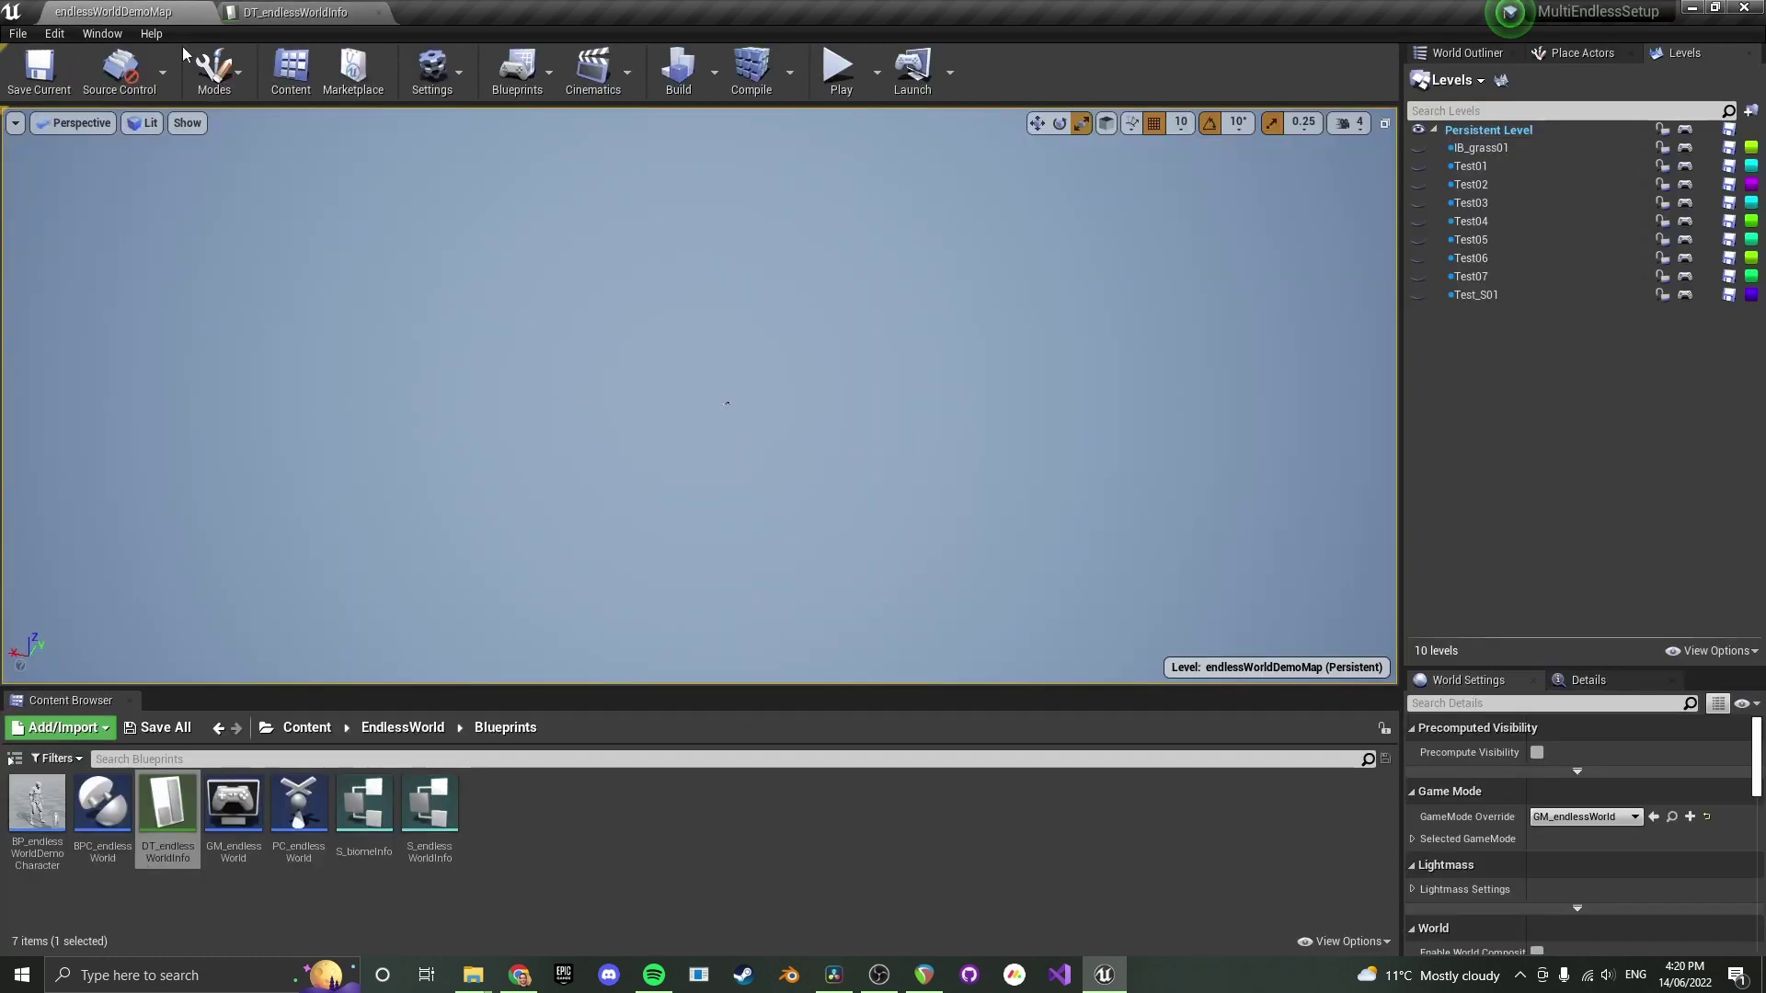
pyautogui.click(838, 67)
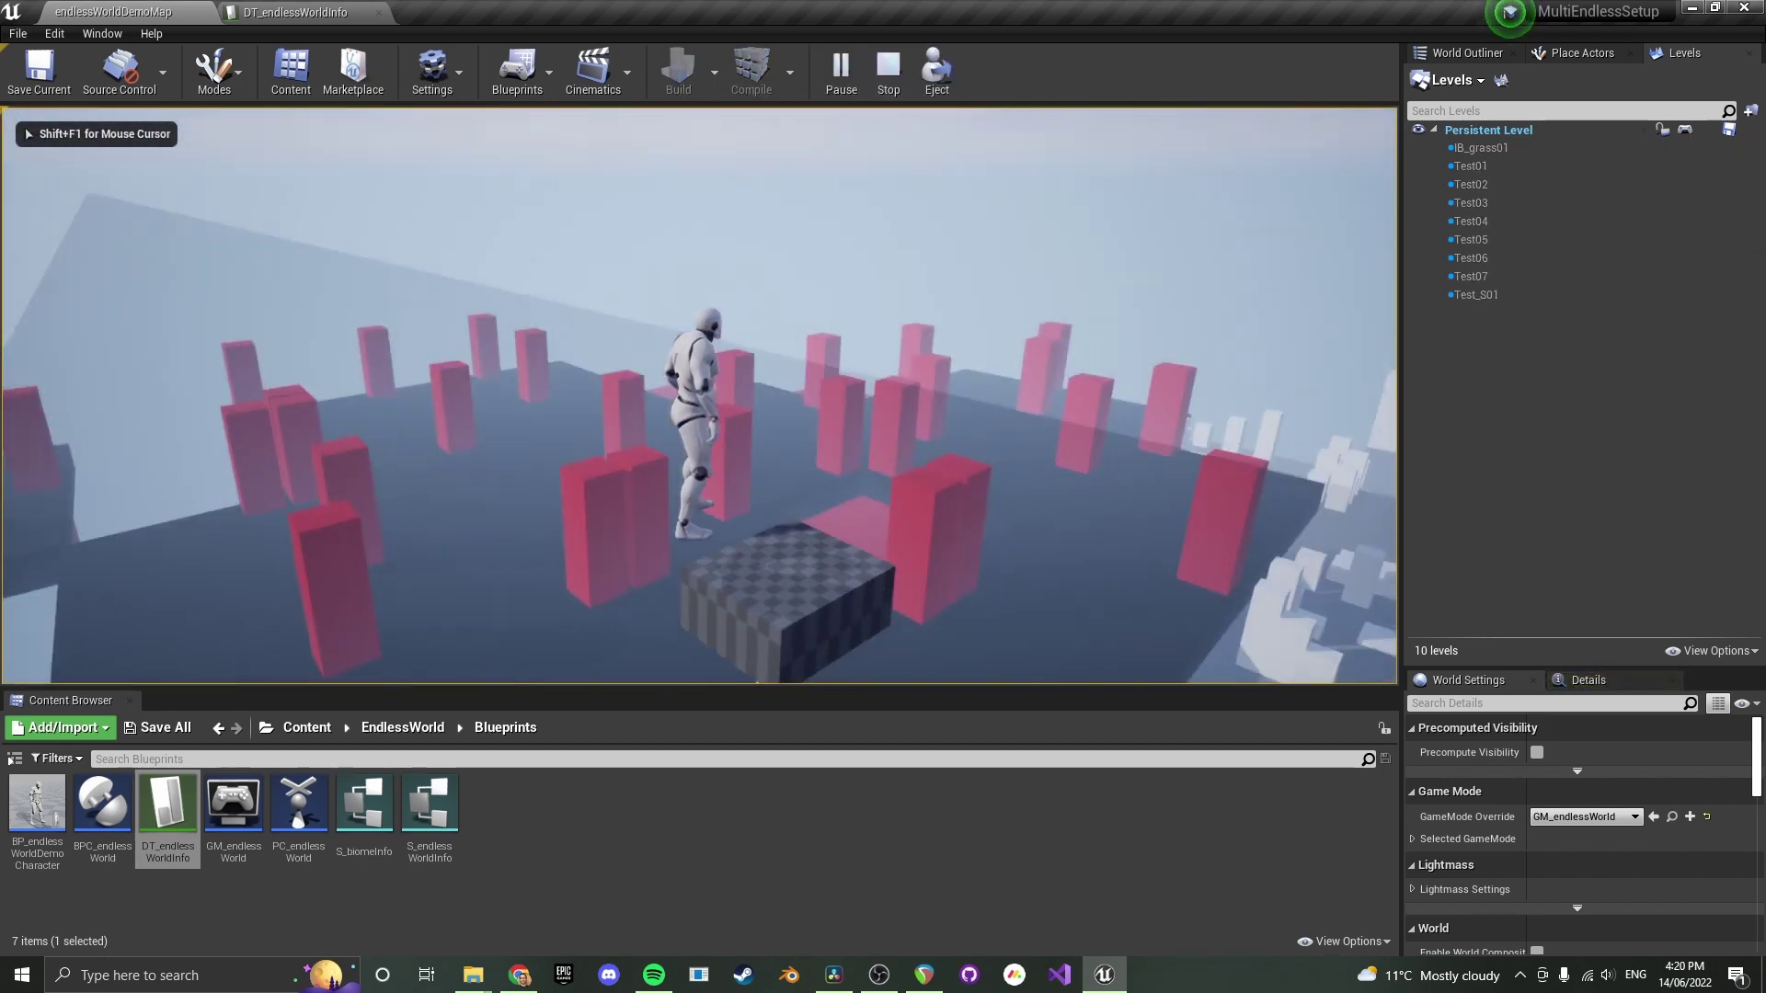
pyautogui.press('w')
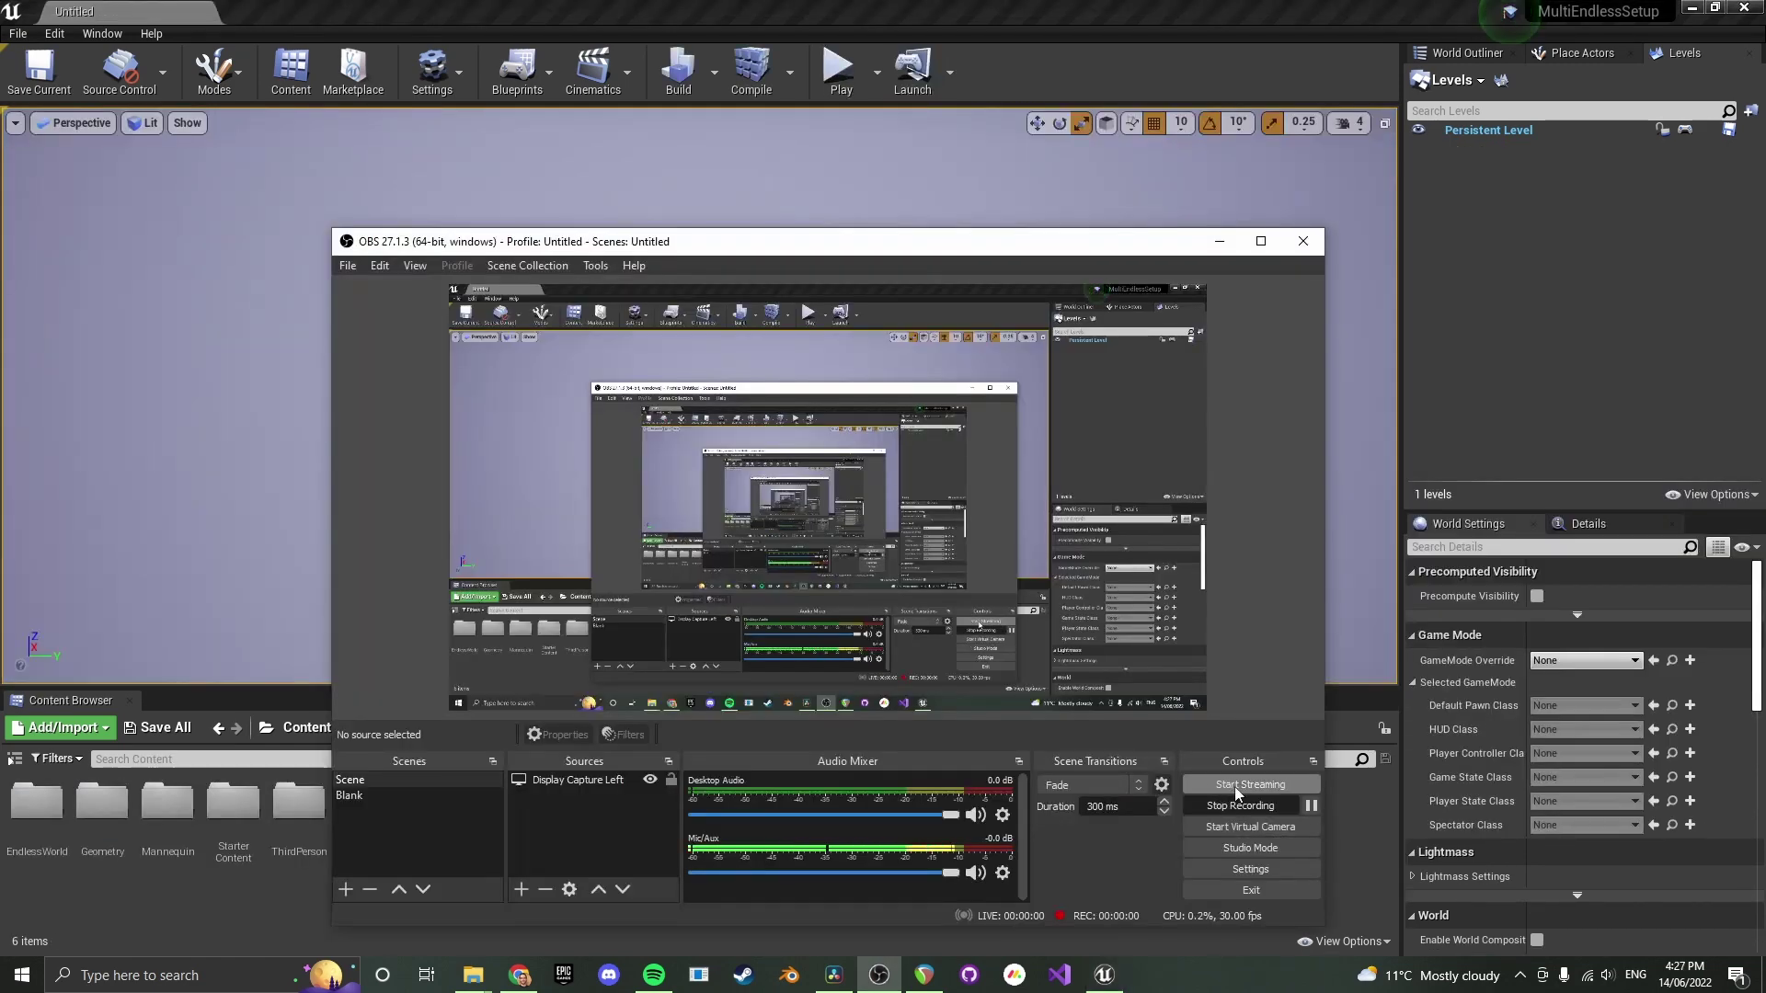
pyautogui.hotkey('alt', 'Tab')
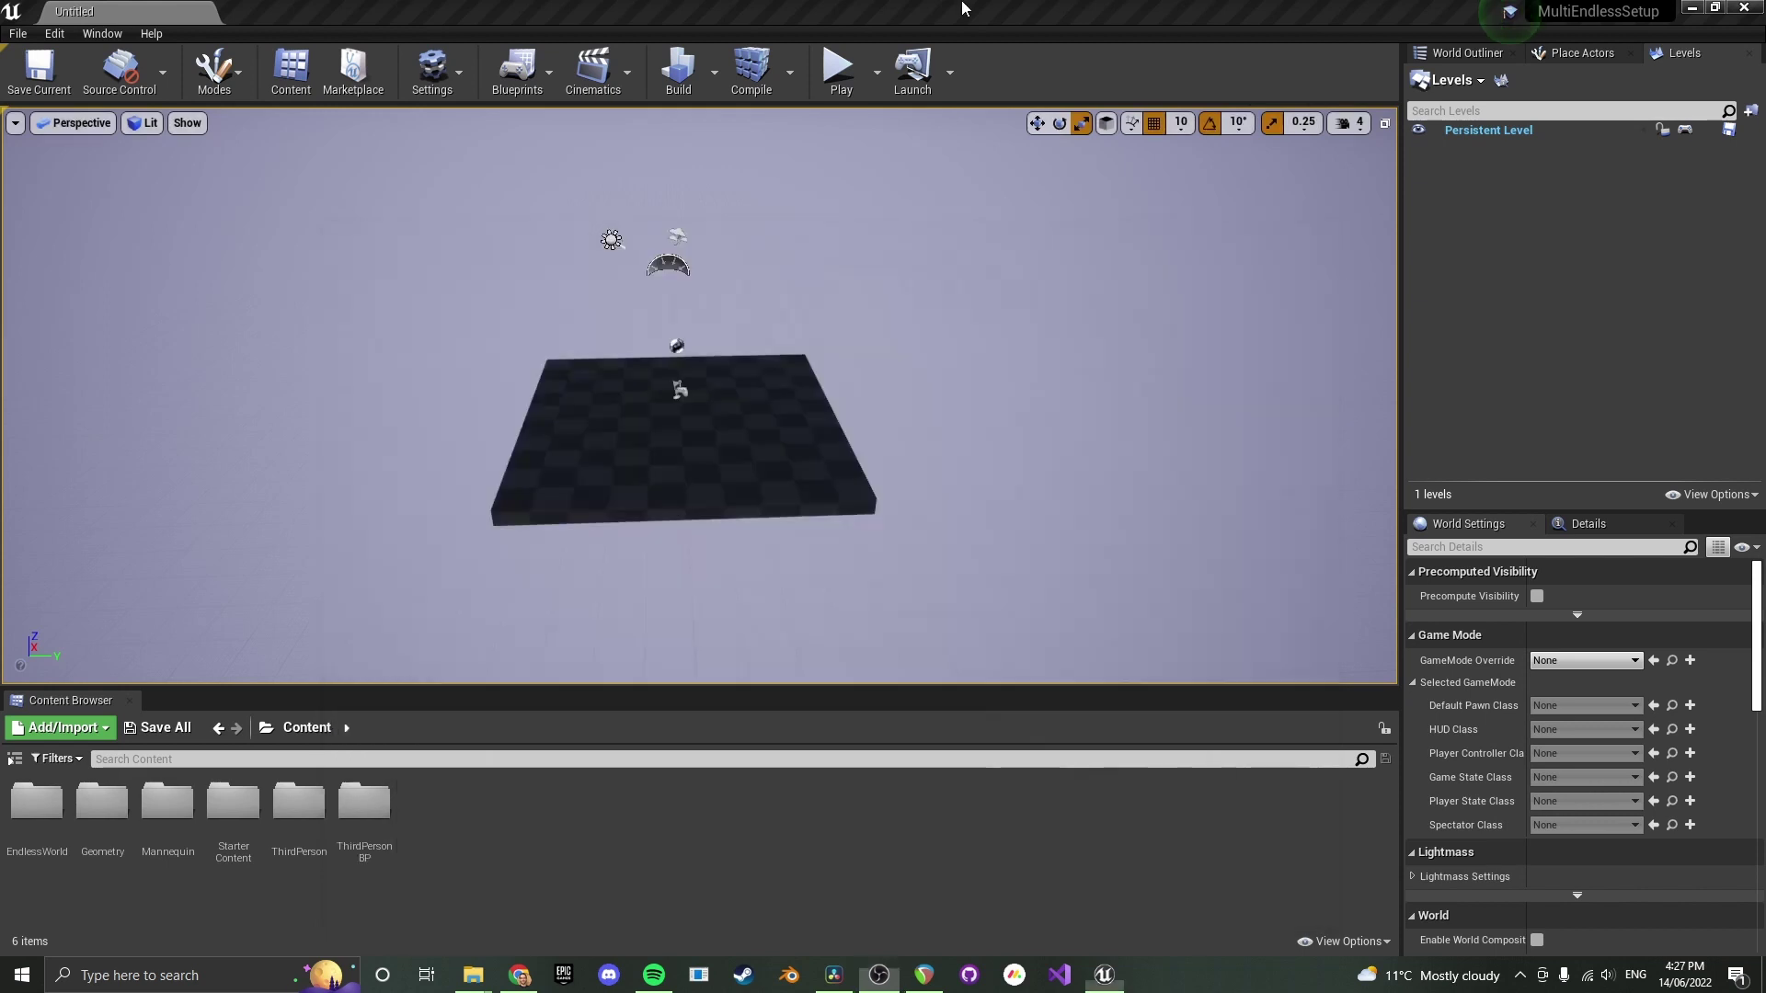
pyautogui.moveTo(864, 347); pyautogui.dragTo(851, 303)
pyautogui.scroll(-5, 847, 355)
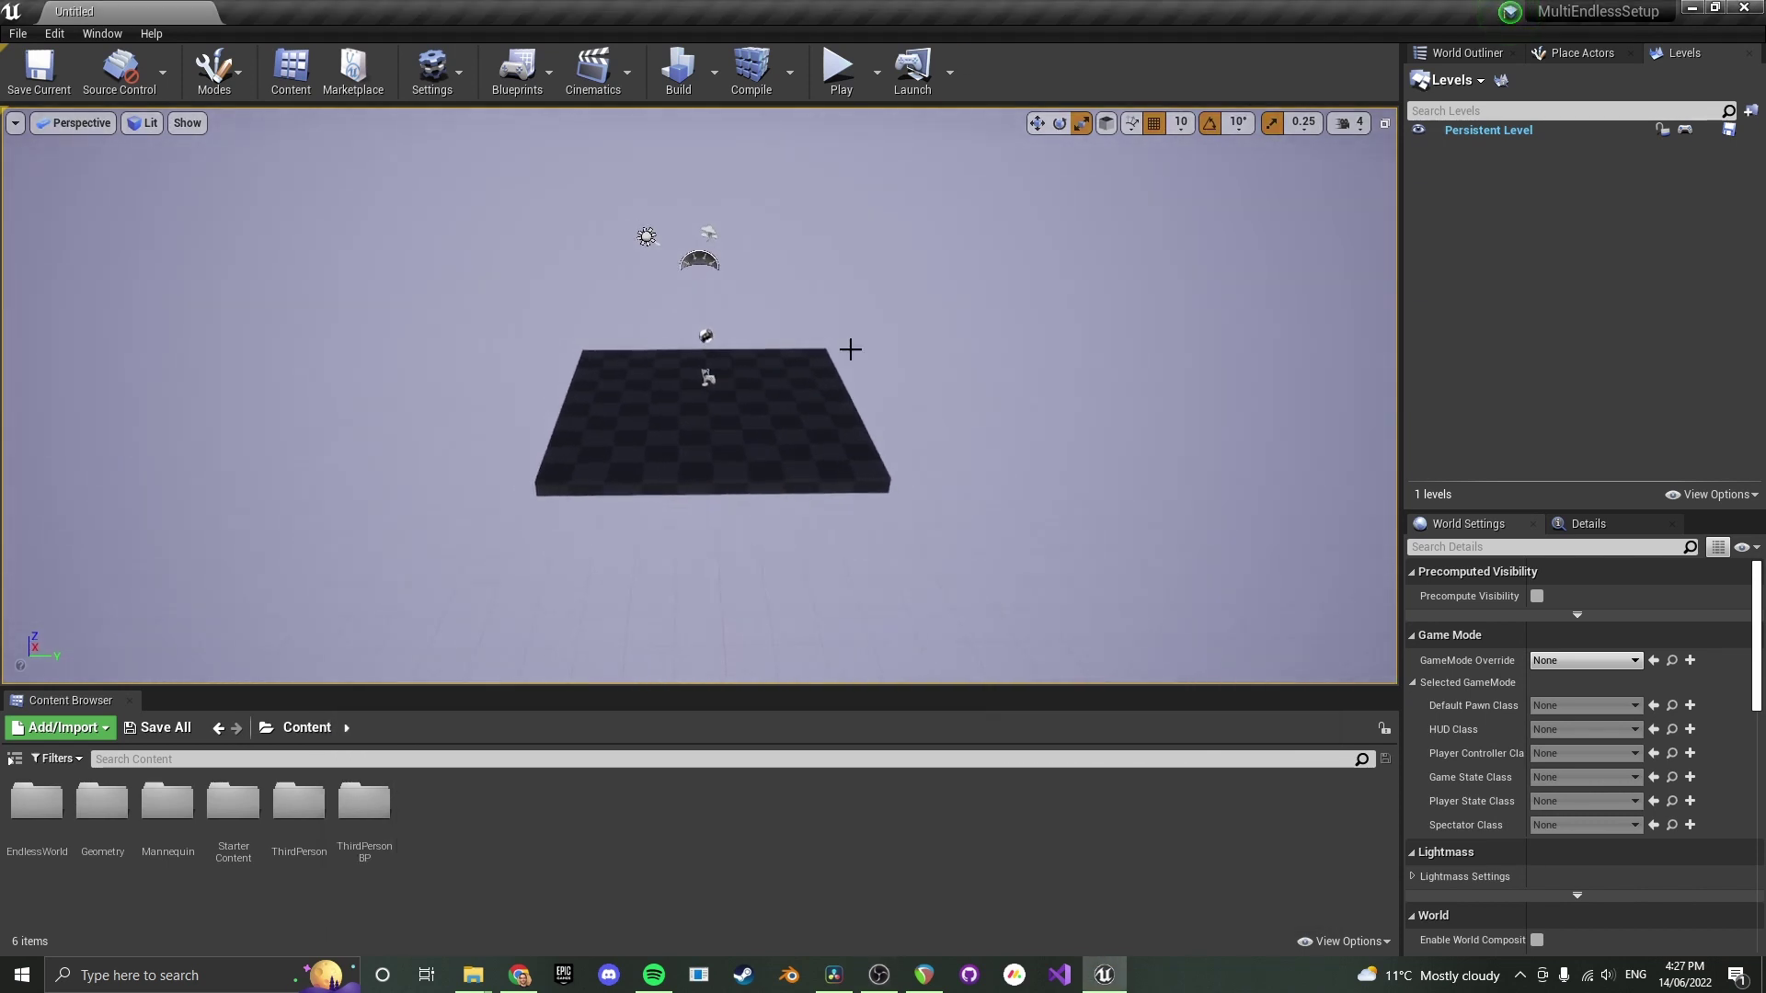
pyautogui.rightClick(459, 828)
pyautogui.moveTo(466, 852)
pyautogui.moveTo(338, 491)
pyautogui.mouseDown()
pyautogui.moveTo(337, 464)
pyautogui.moveTo(338, 490)
pyautogui.mouseUp()
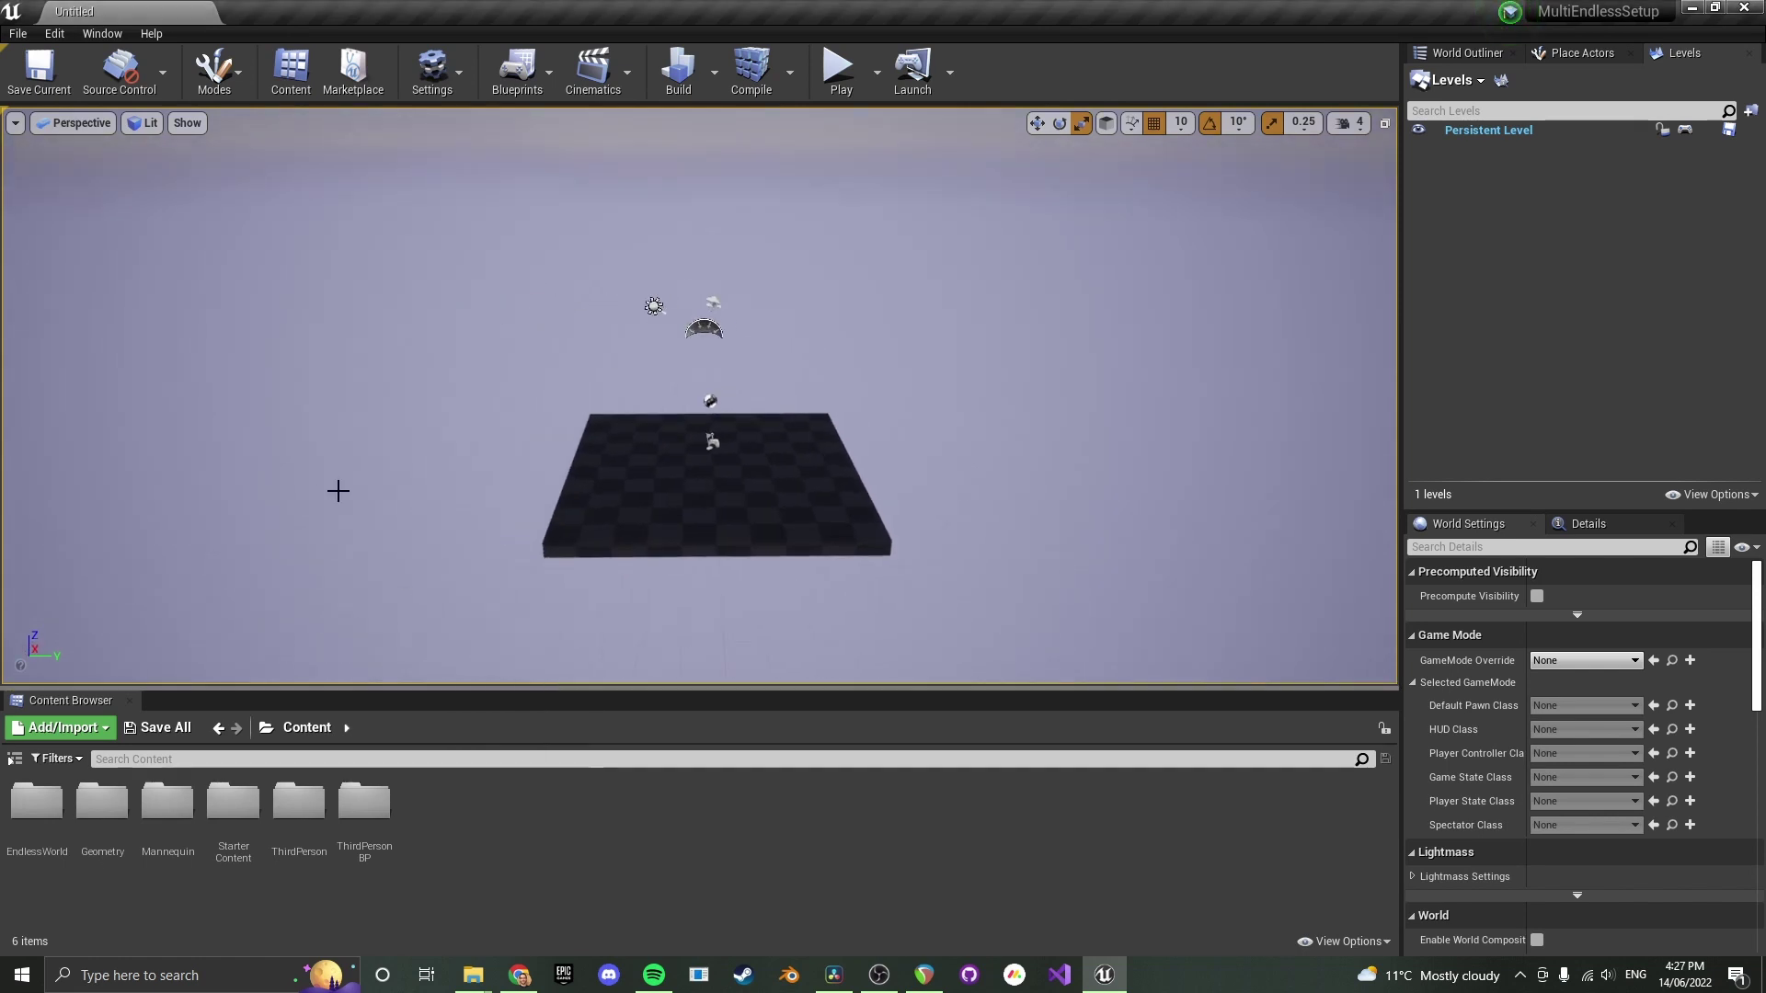
# Save the untitled level as Tutorial_P in a new Tutorial folder under Content
pyautogui.click(686, 466)
pyautogui.hotkey('ctrl', 's')
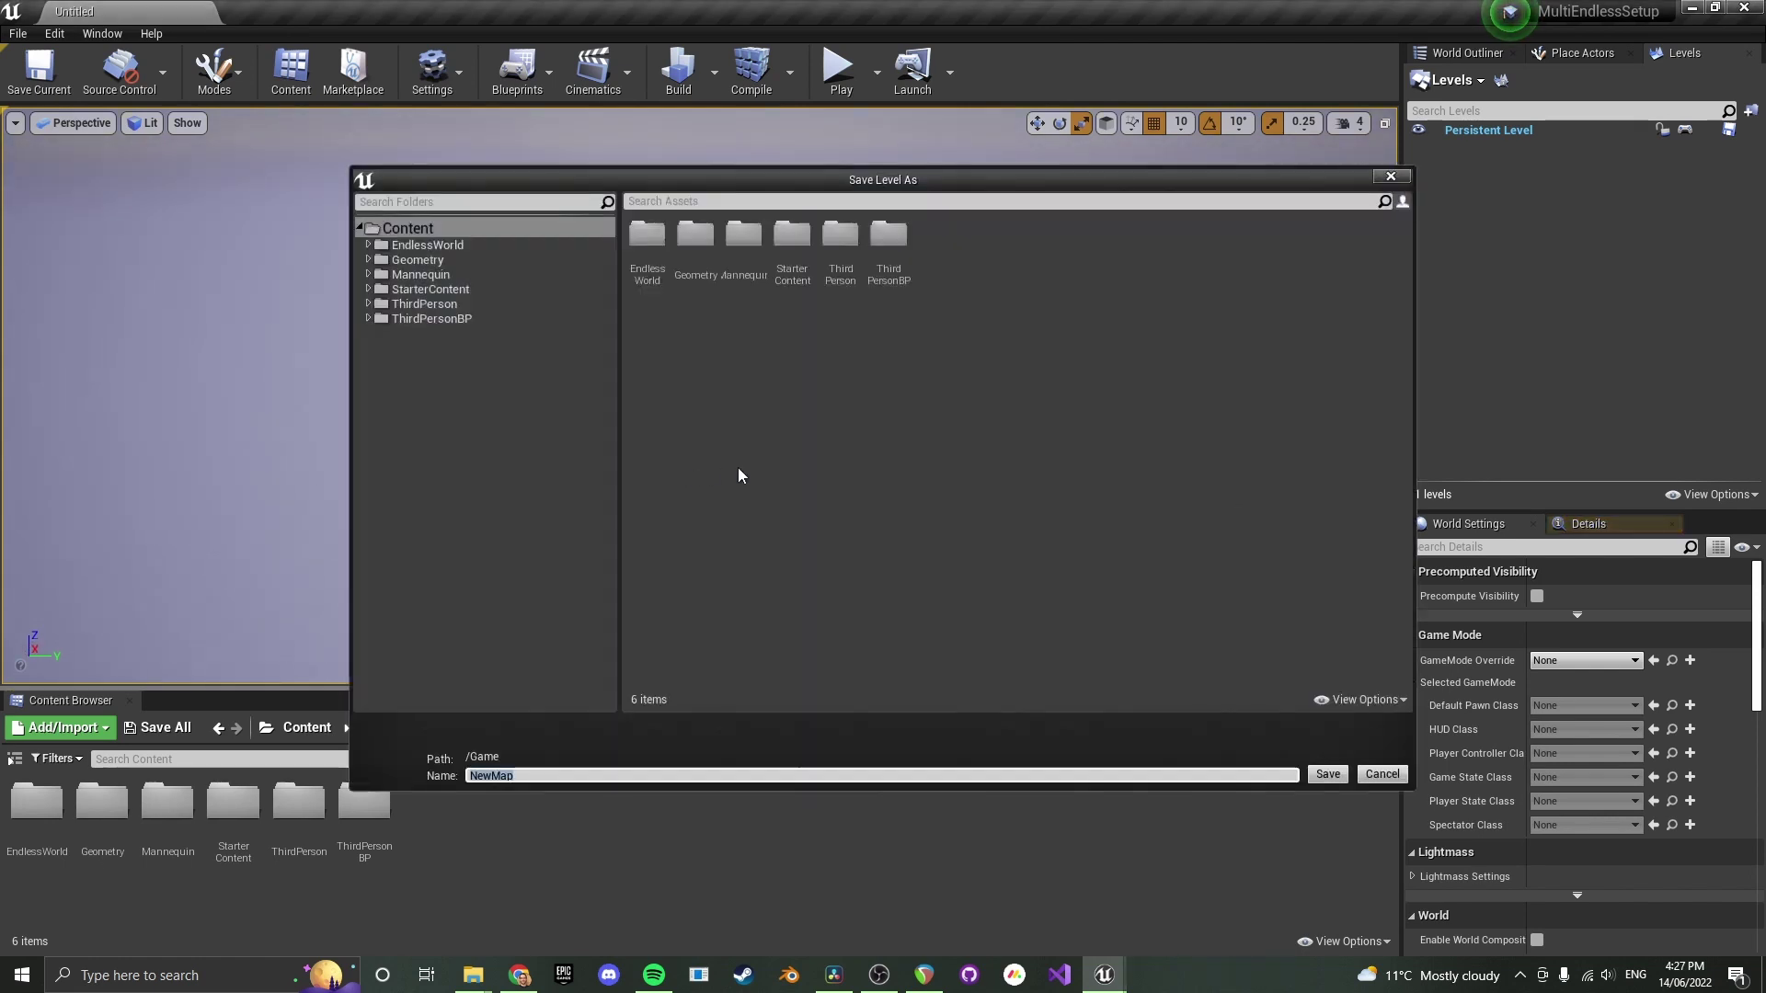
pyautogui.rightClick(982, 294)
pyautogui.click(1033, 311)
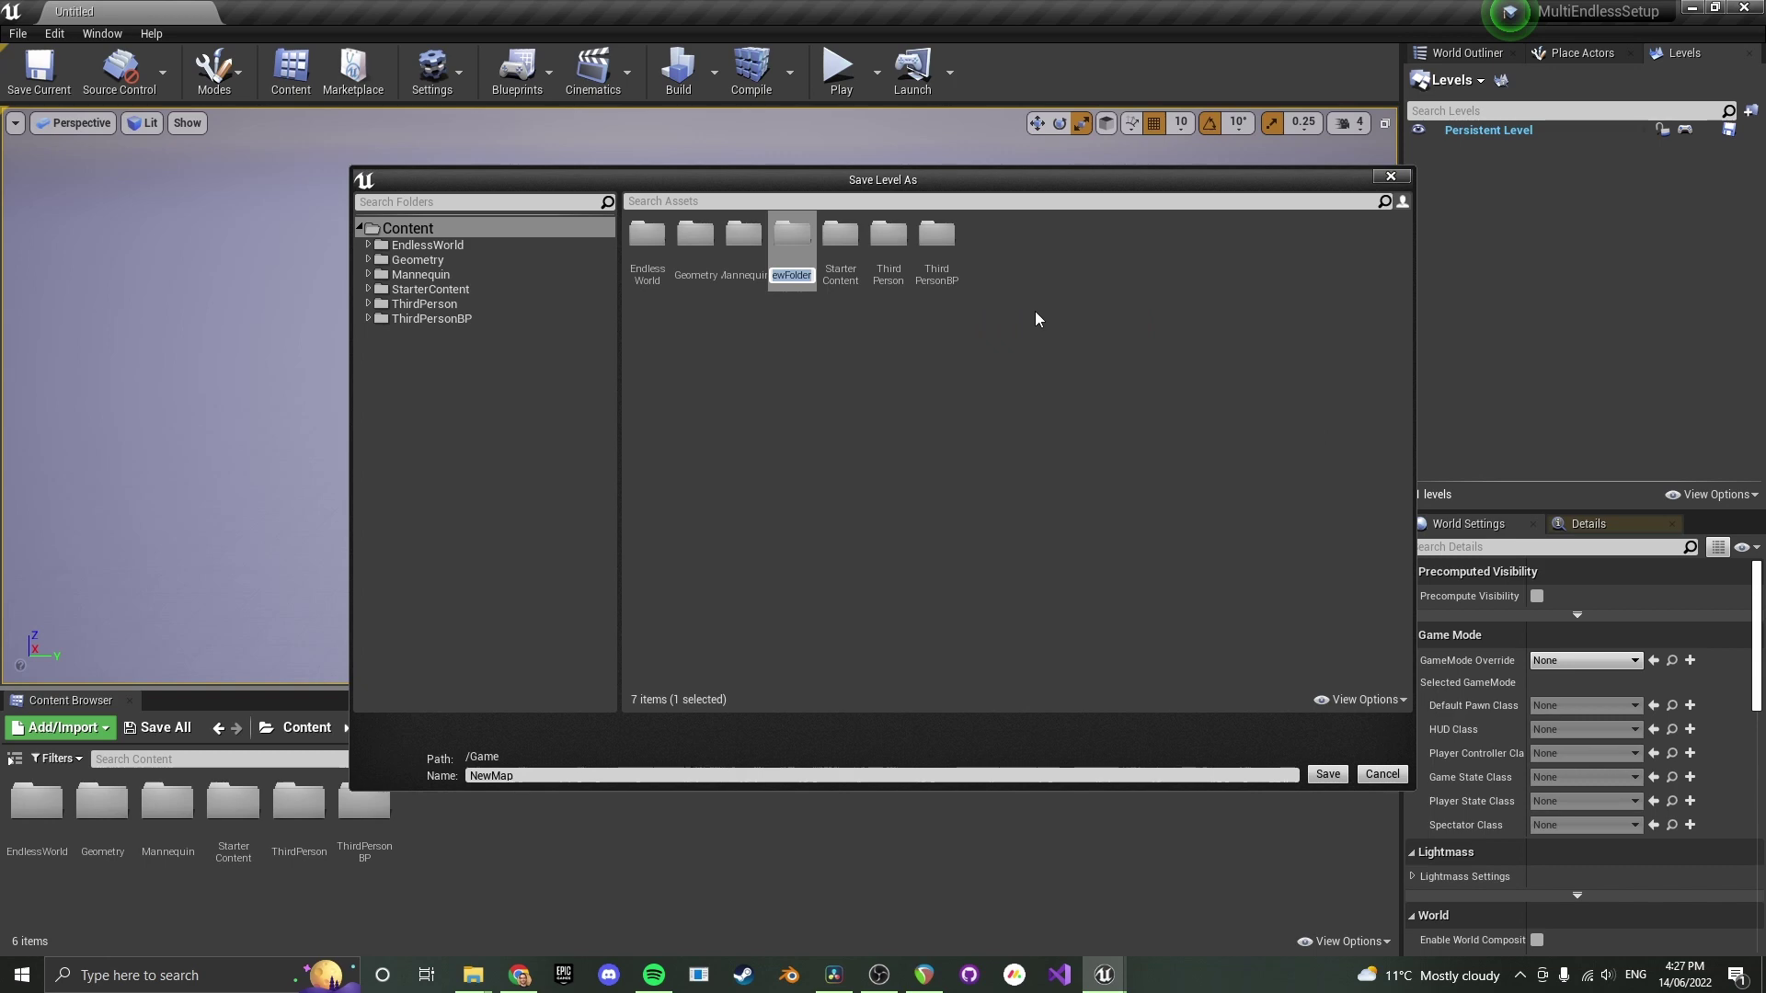
pyautogui.write('Tutorial')
pyautogui.press('Return')
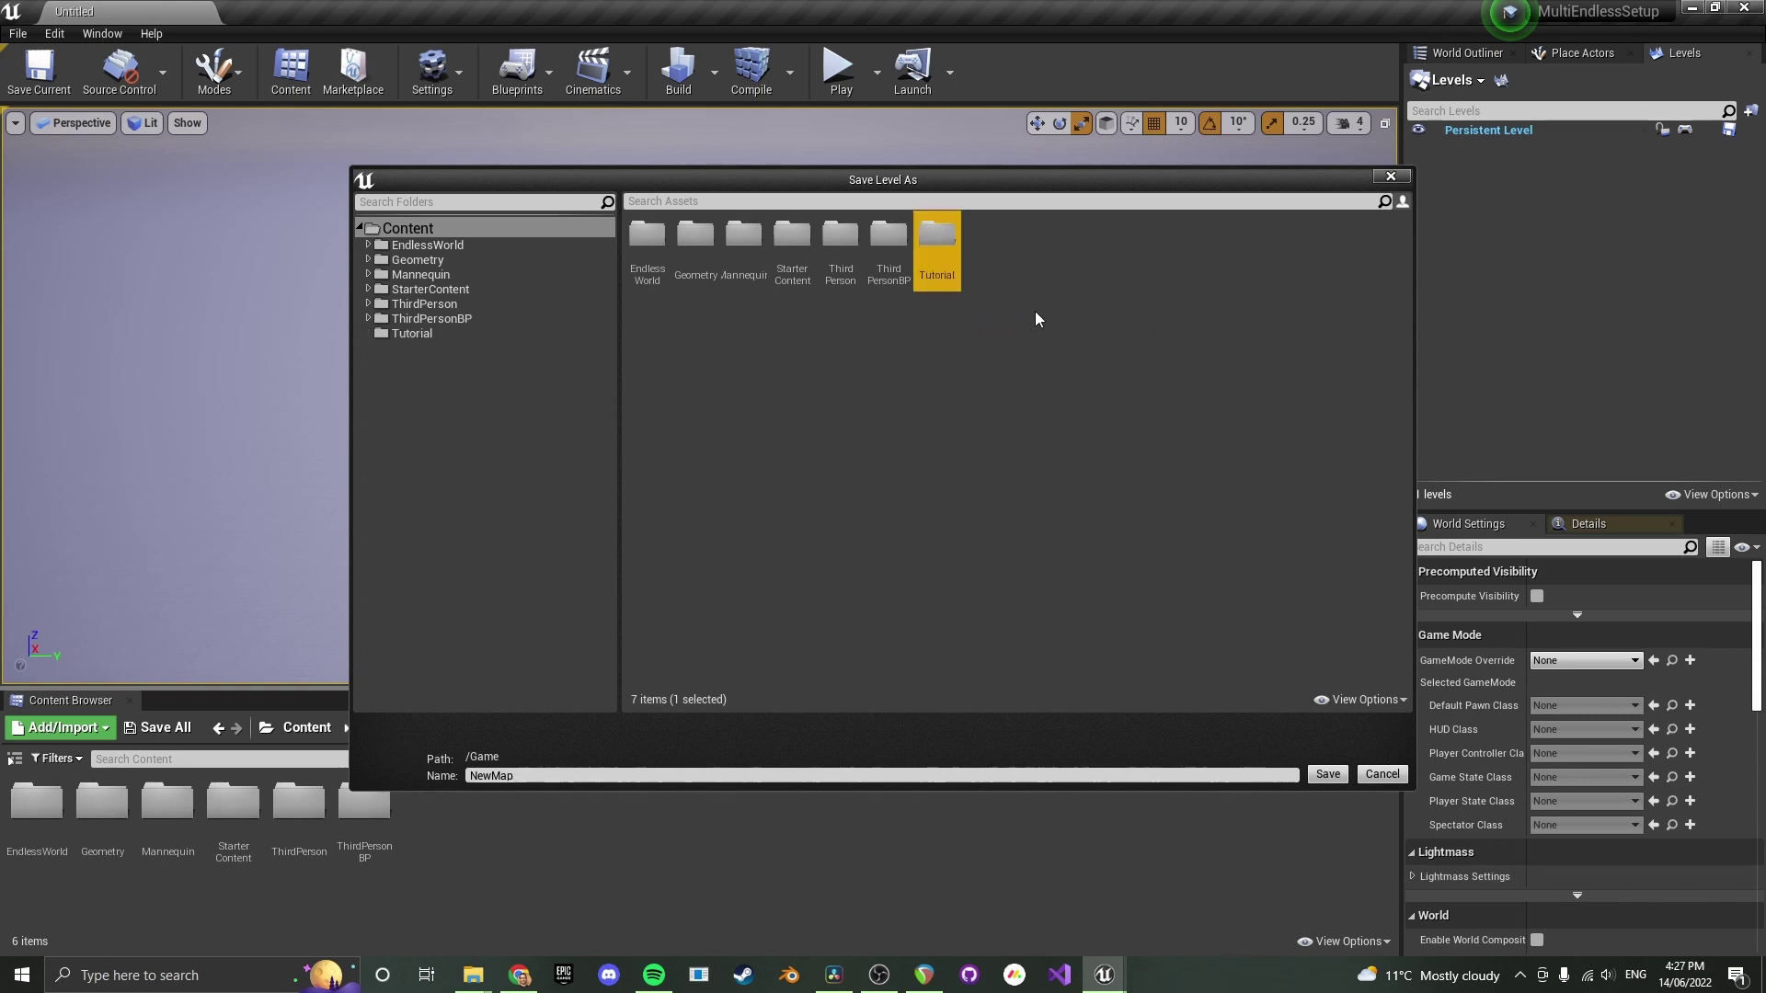
pyautogui.doubleClick(938, 241)
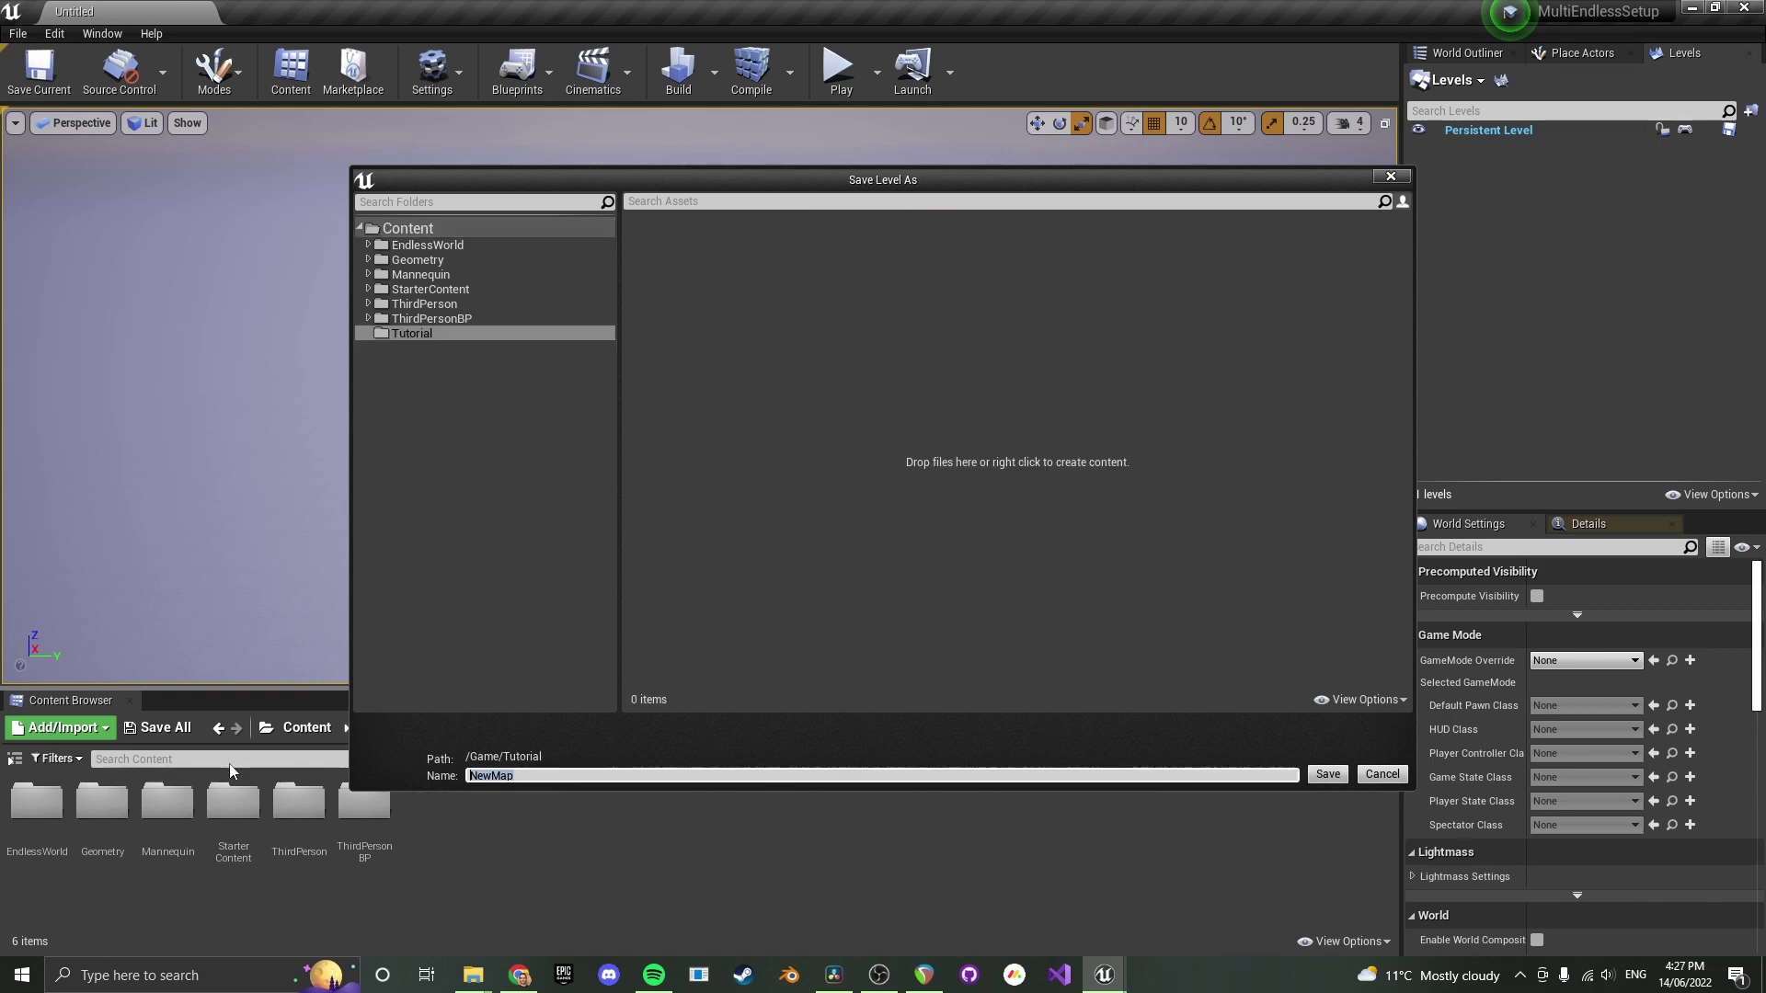
pyautogui.write('Tutorial_P')
pyautogui.press('Return')
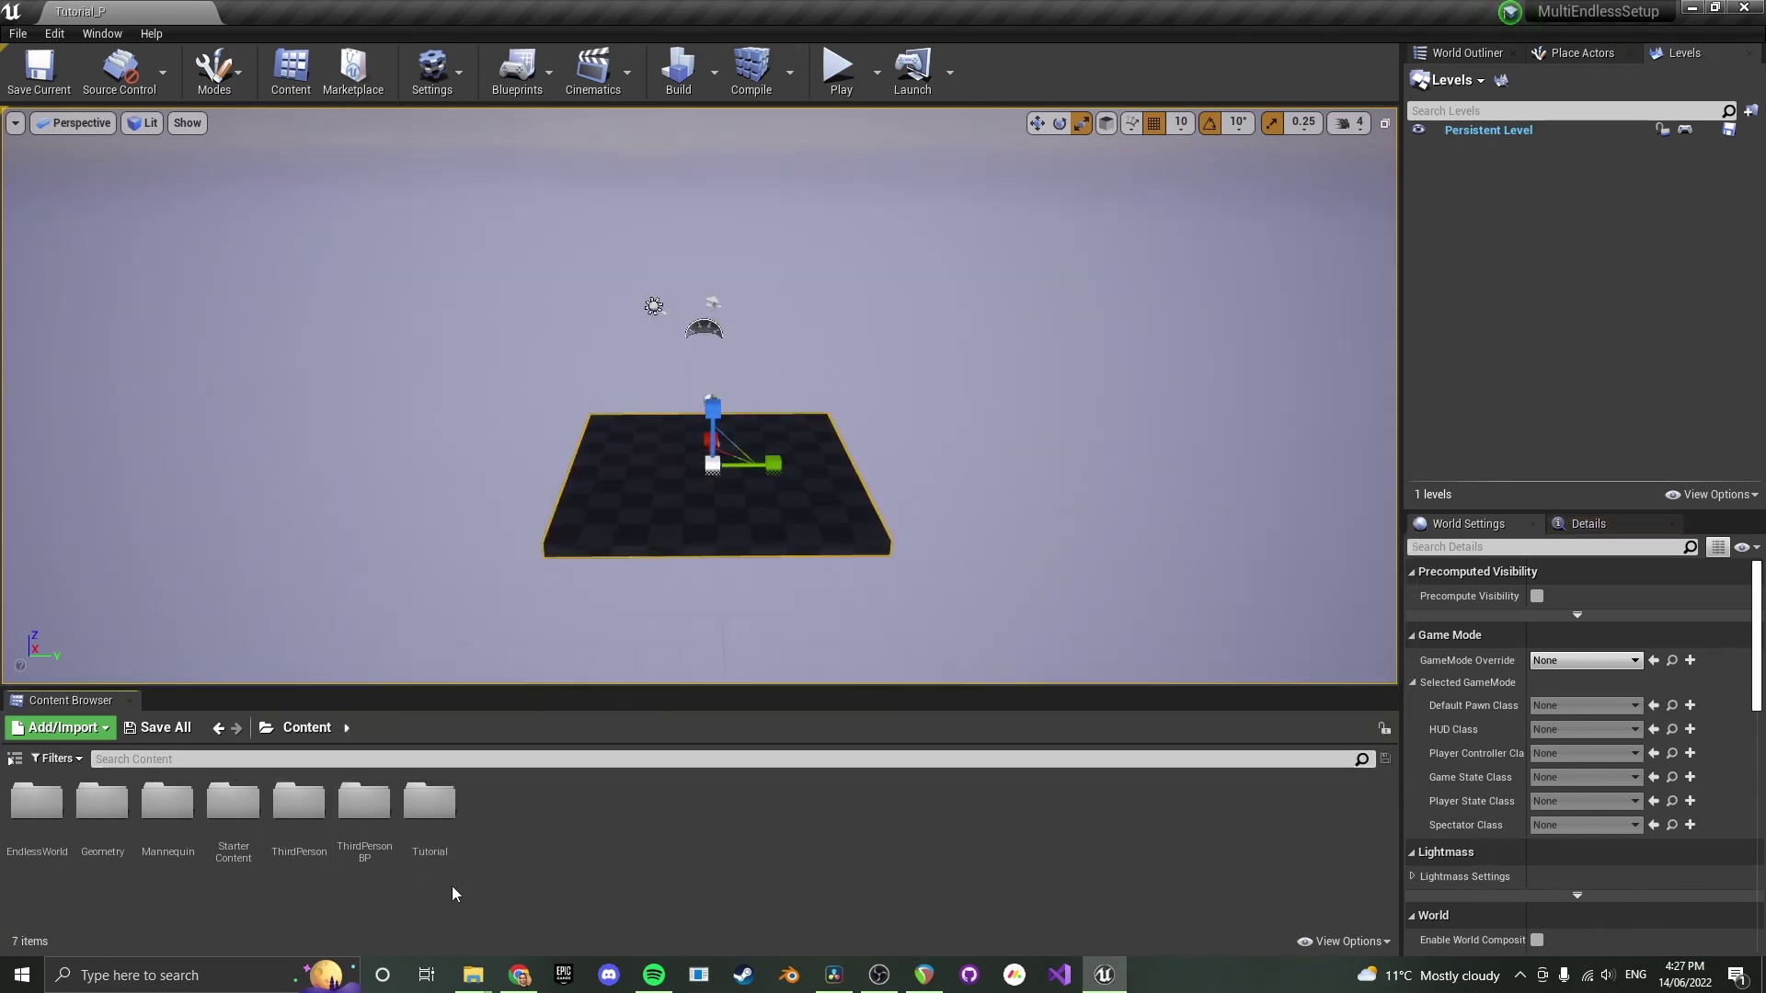
# Create a Player Controller blueprint named PC in the Tutorial folder
pyautogui.click(444, 798)
pyautogui.doubleClick(445, 799)
pyautogui.rightClick(389, 806)
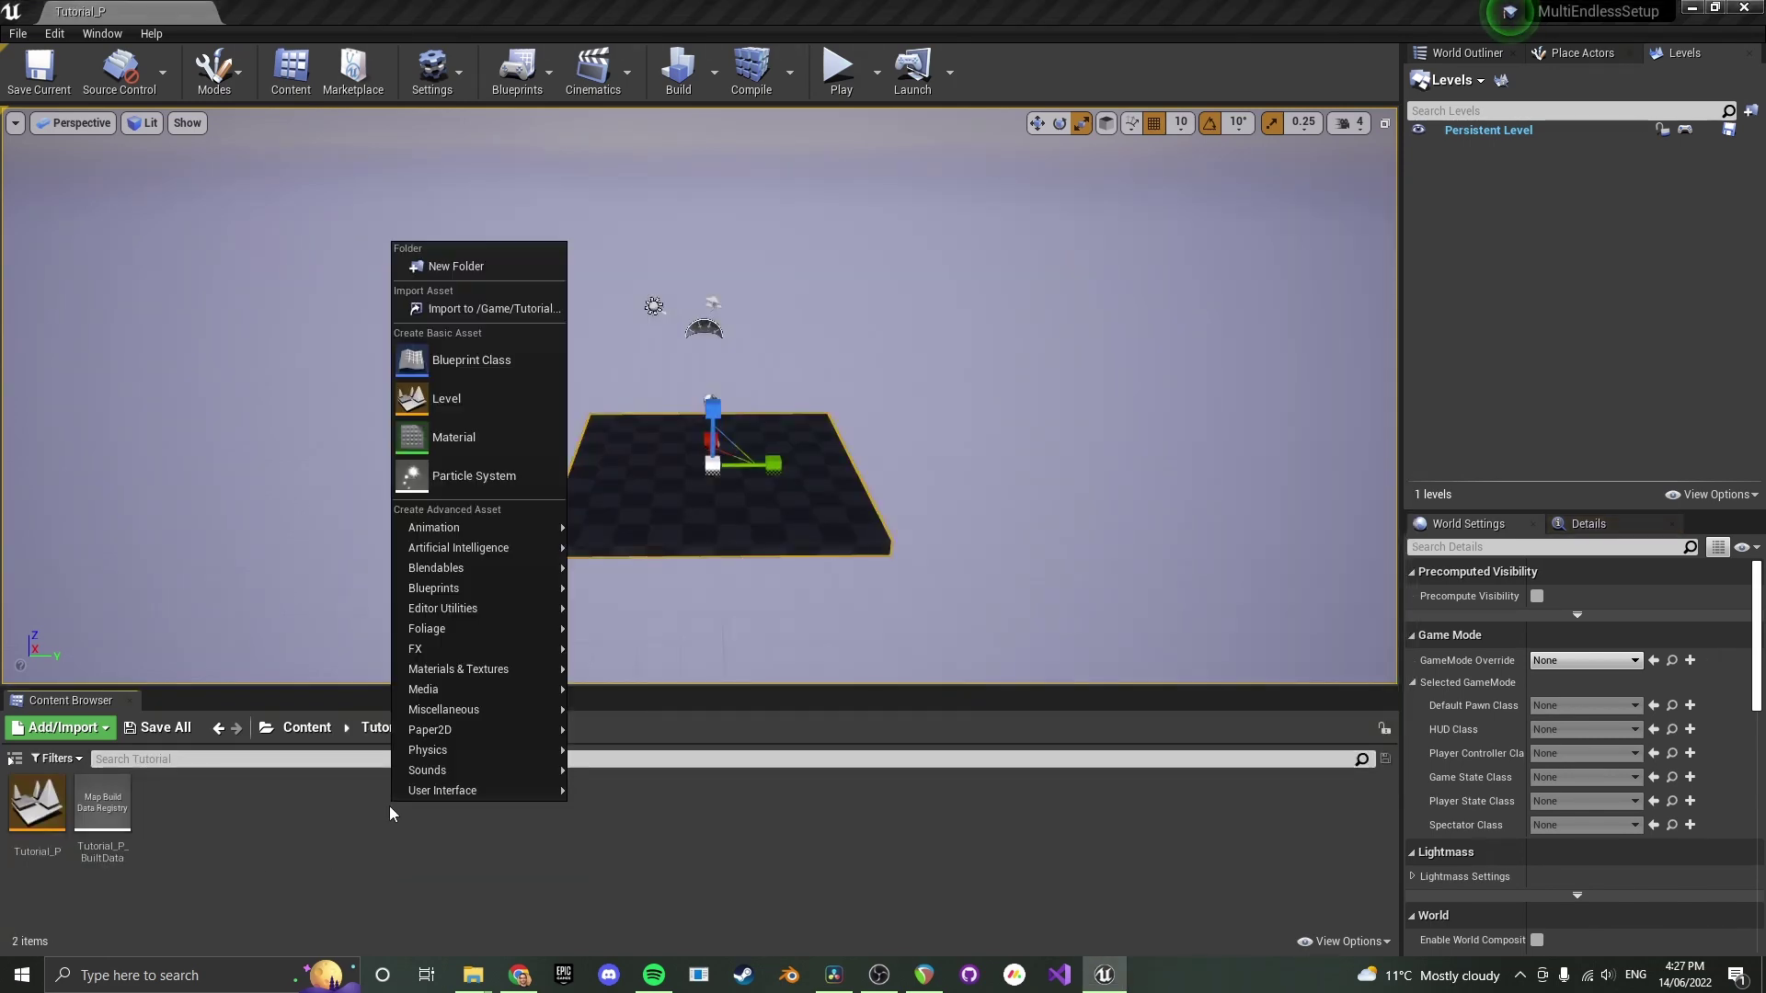
pyautogui.click(506, 350)
pyautogui.click(729, 421)
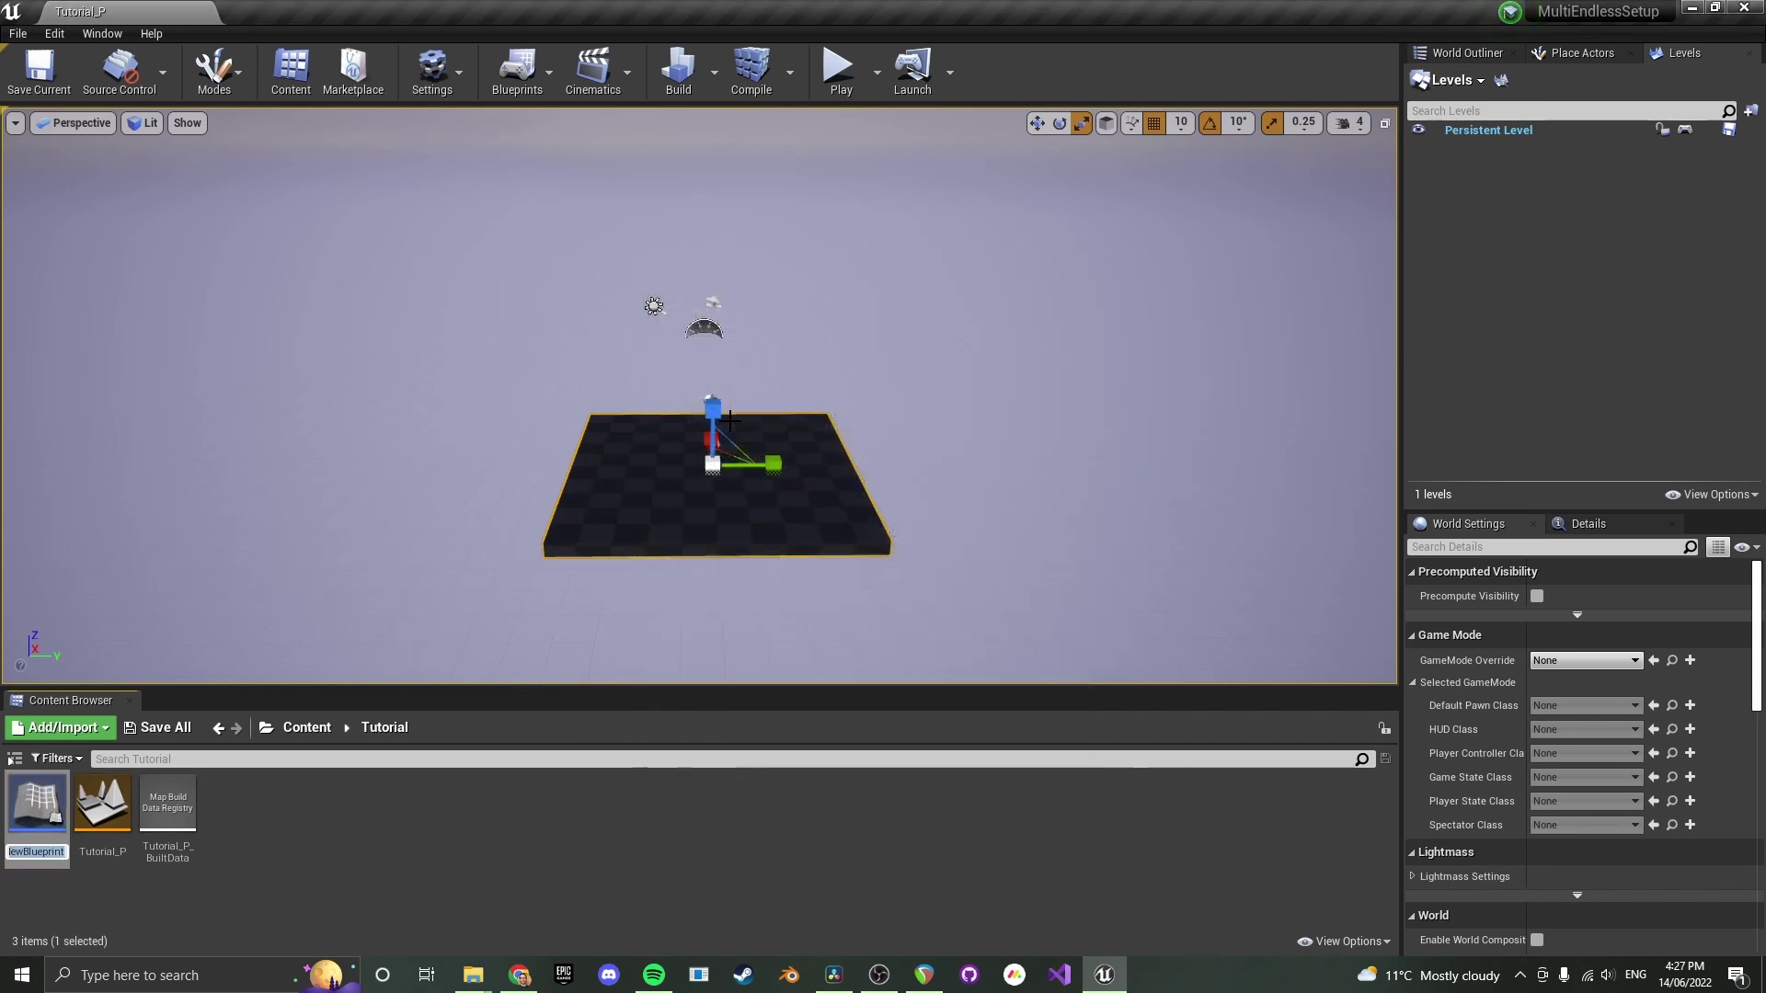
pyautogui.write('PC')
pyautogui.press('Return')
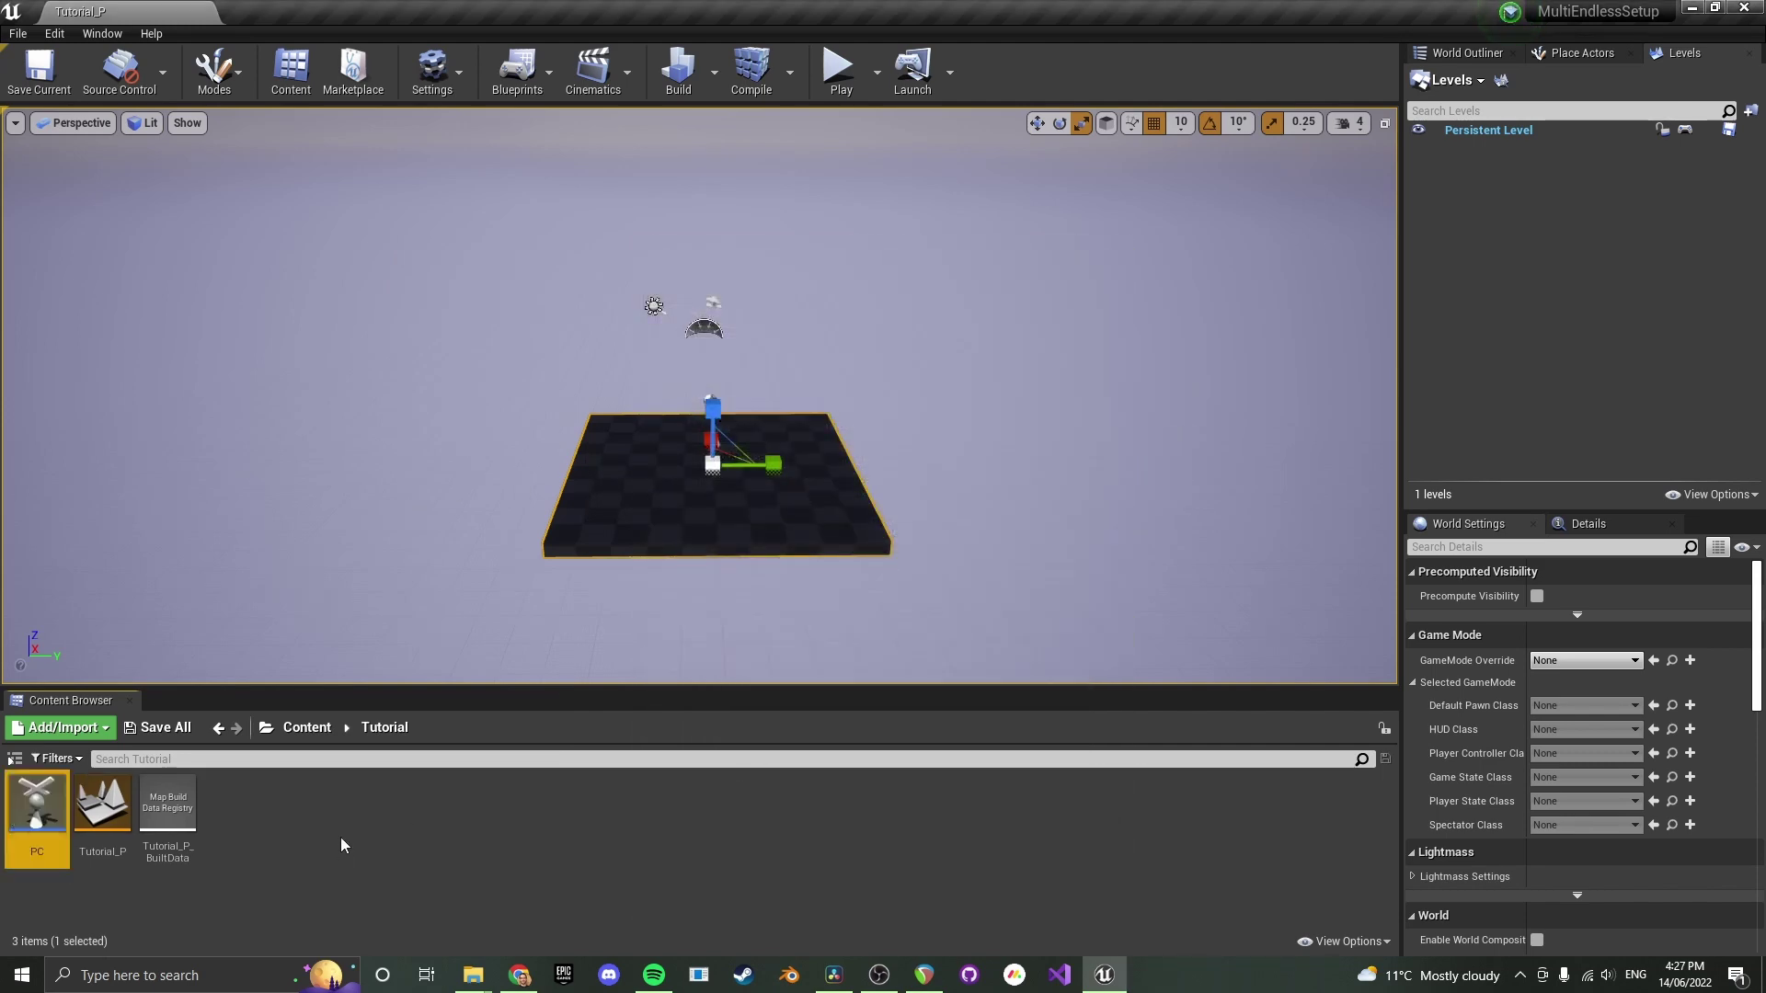
# Create a Game Mode Base blueprint named GM in the Tutorial folder
pyautogui.rightClick(341, 845)
pyautogui.moveTo(414, 604)
pyautogui.click(591, 626)
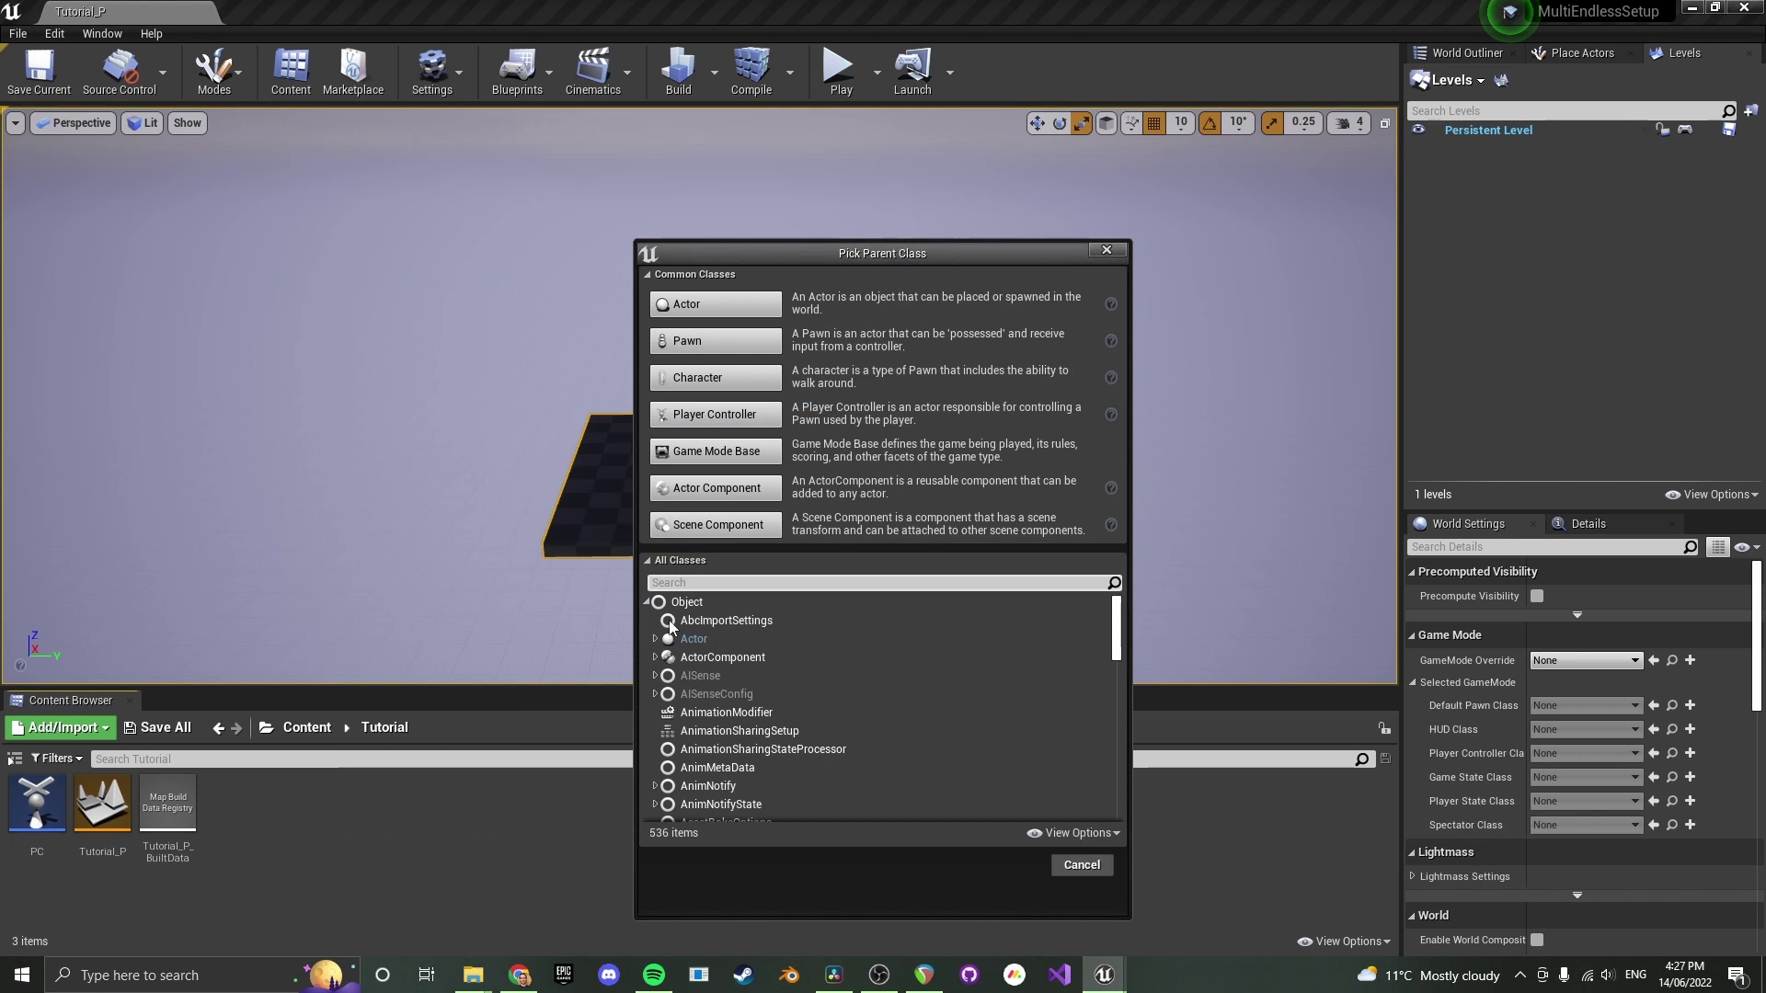
pyautogui.click(726, 453)
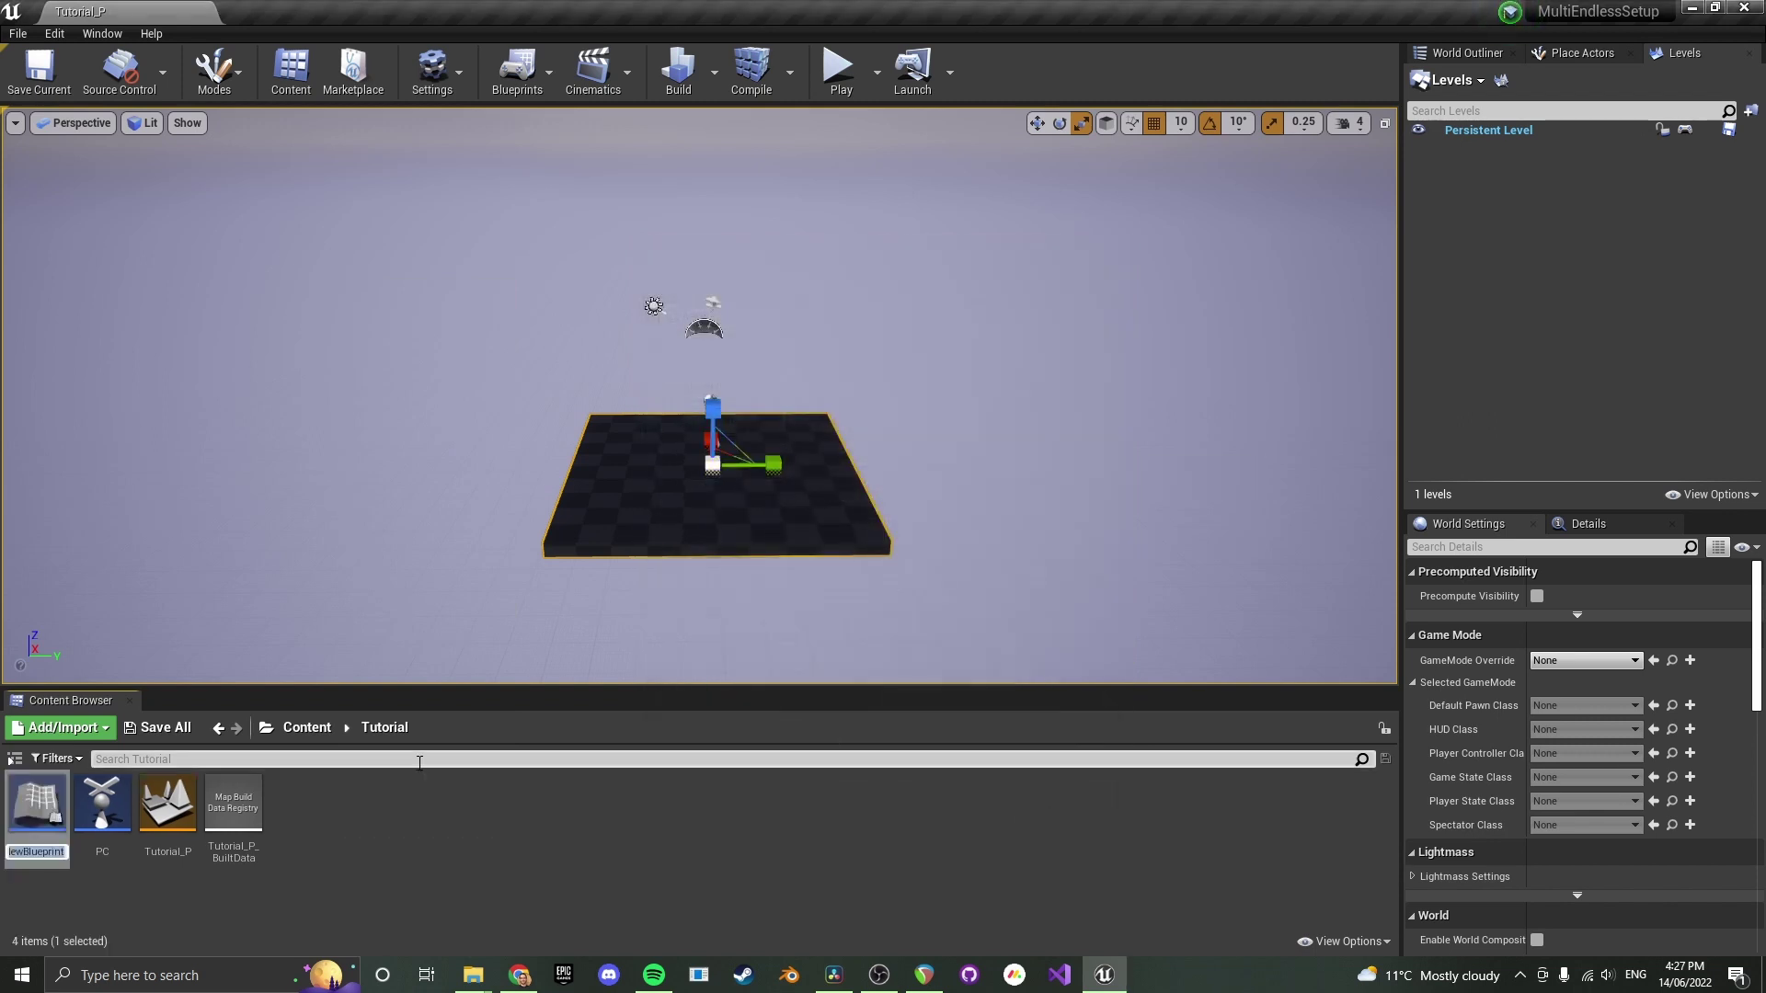
pyautogui.write('GM')
pyautogui.press('Return')
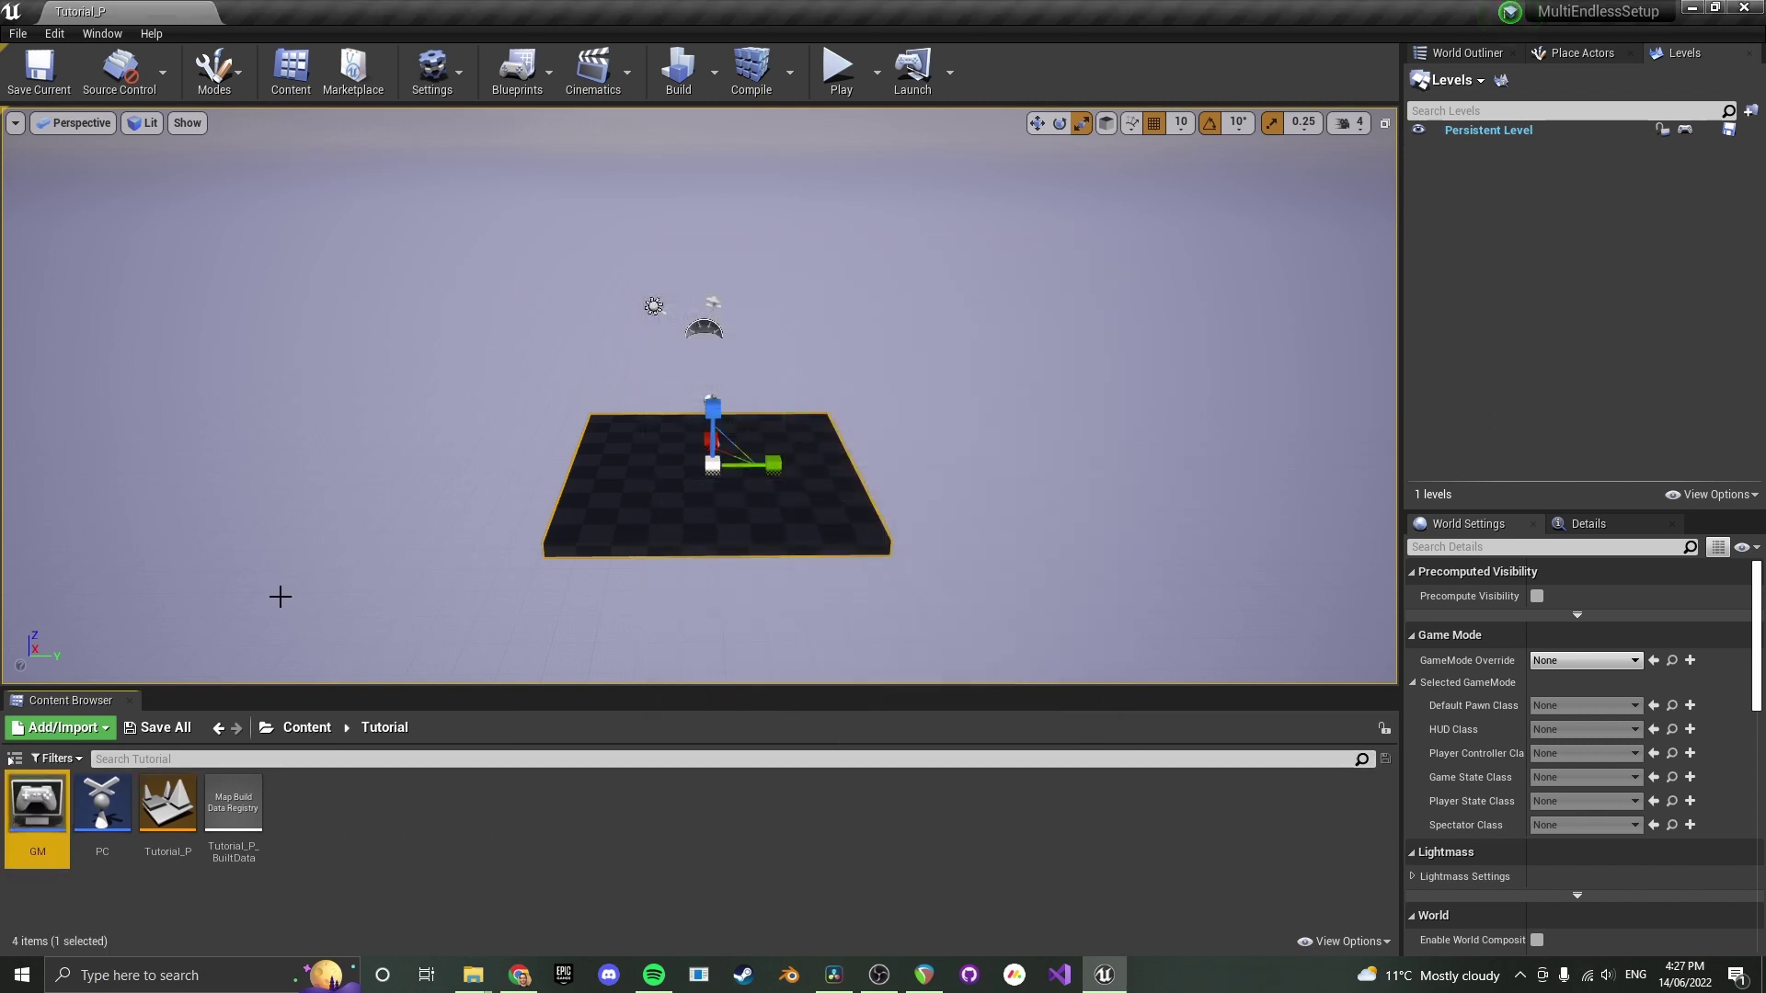
# Add the BPC Endless World component to the PC blueprint, then compile and save it
pyautogui.doubleClick(100, 817)
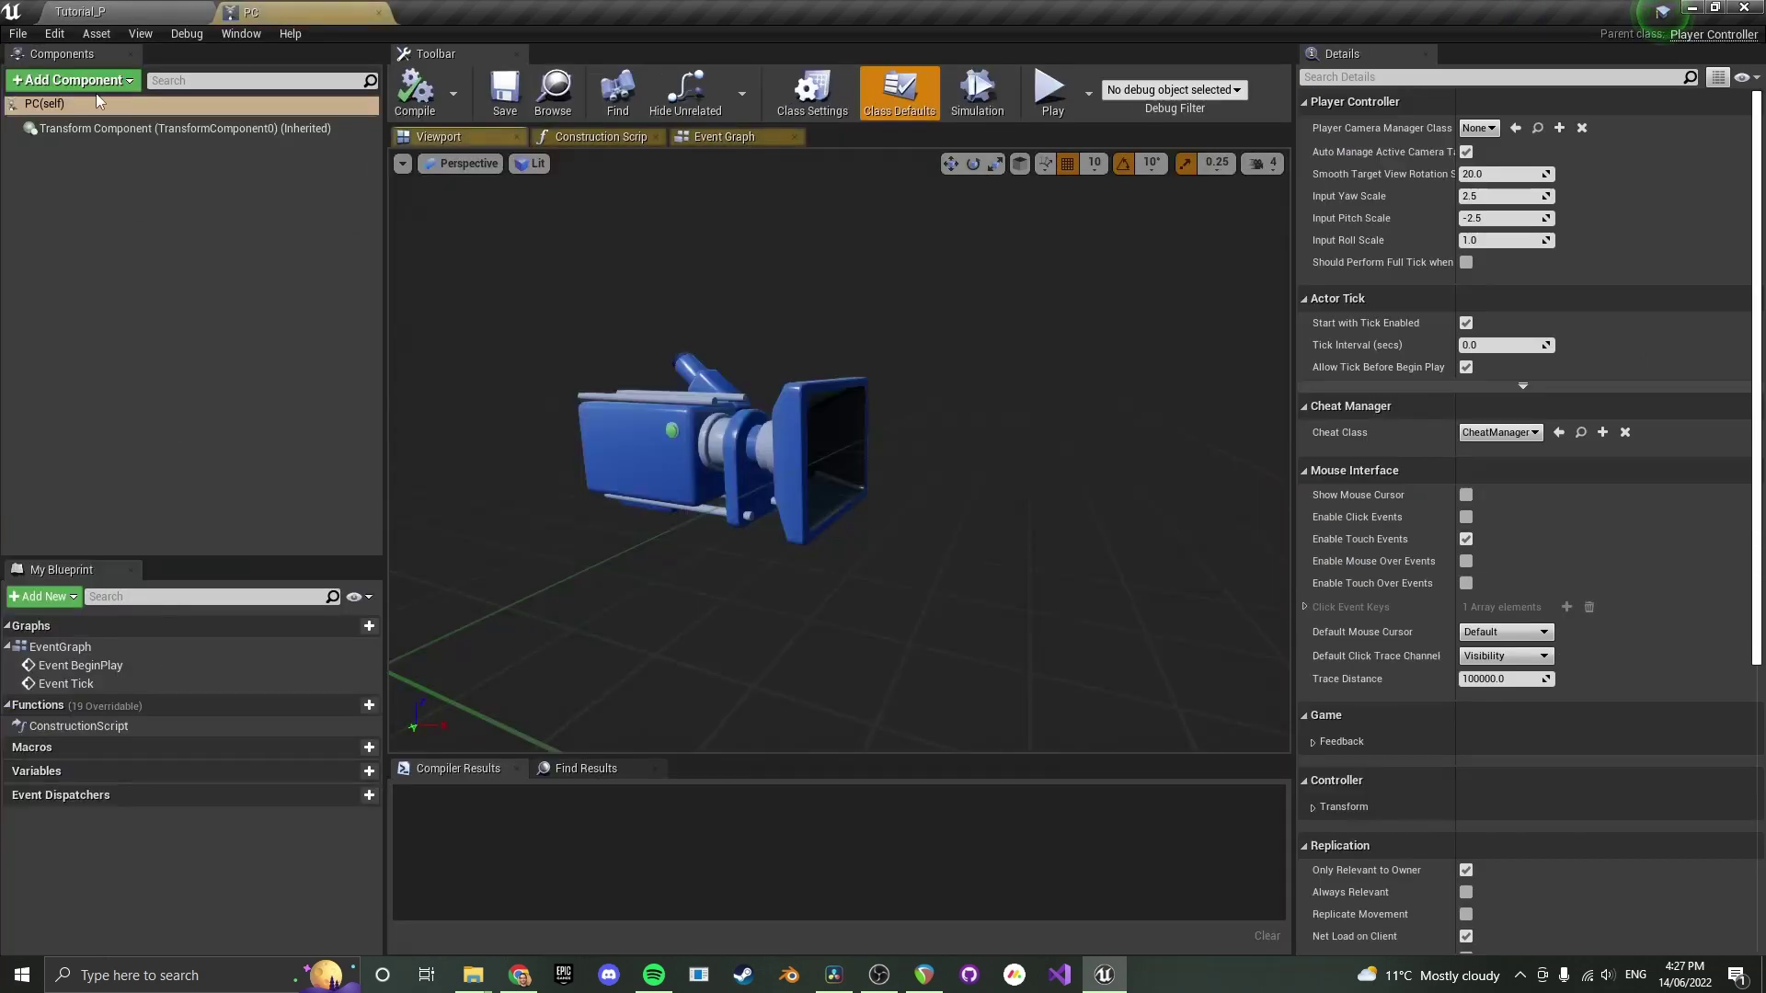
pyautogui.click(74, 81)
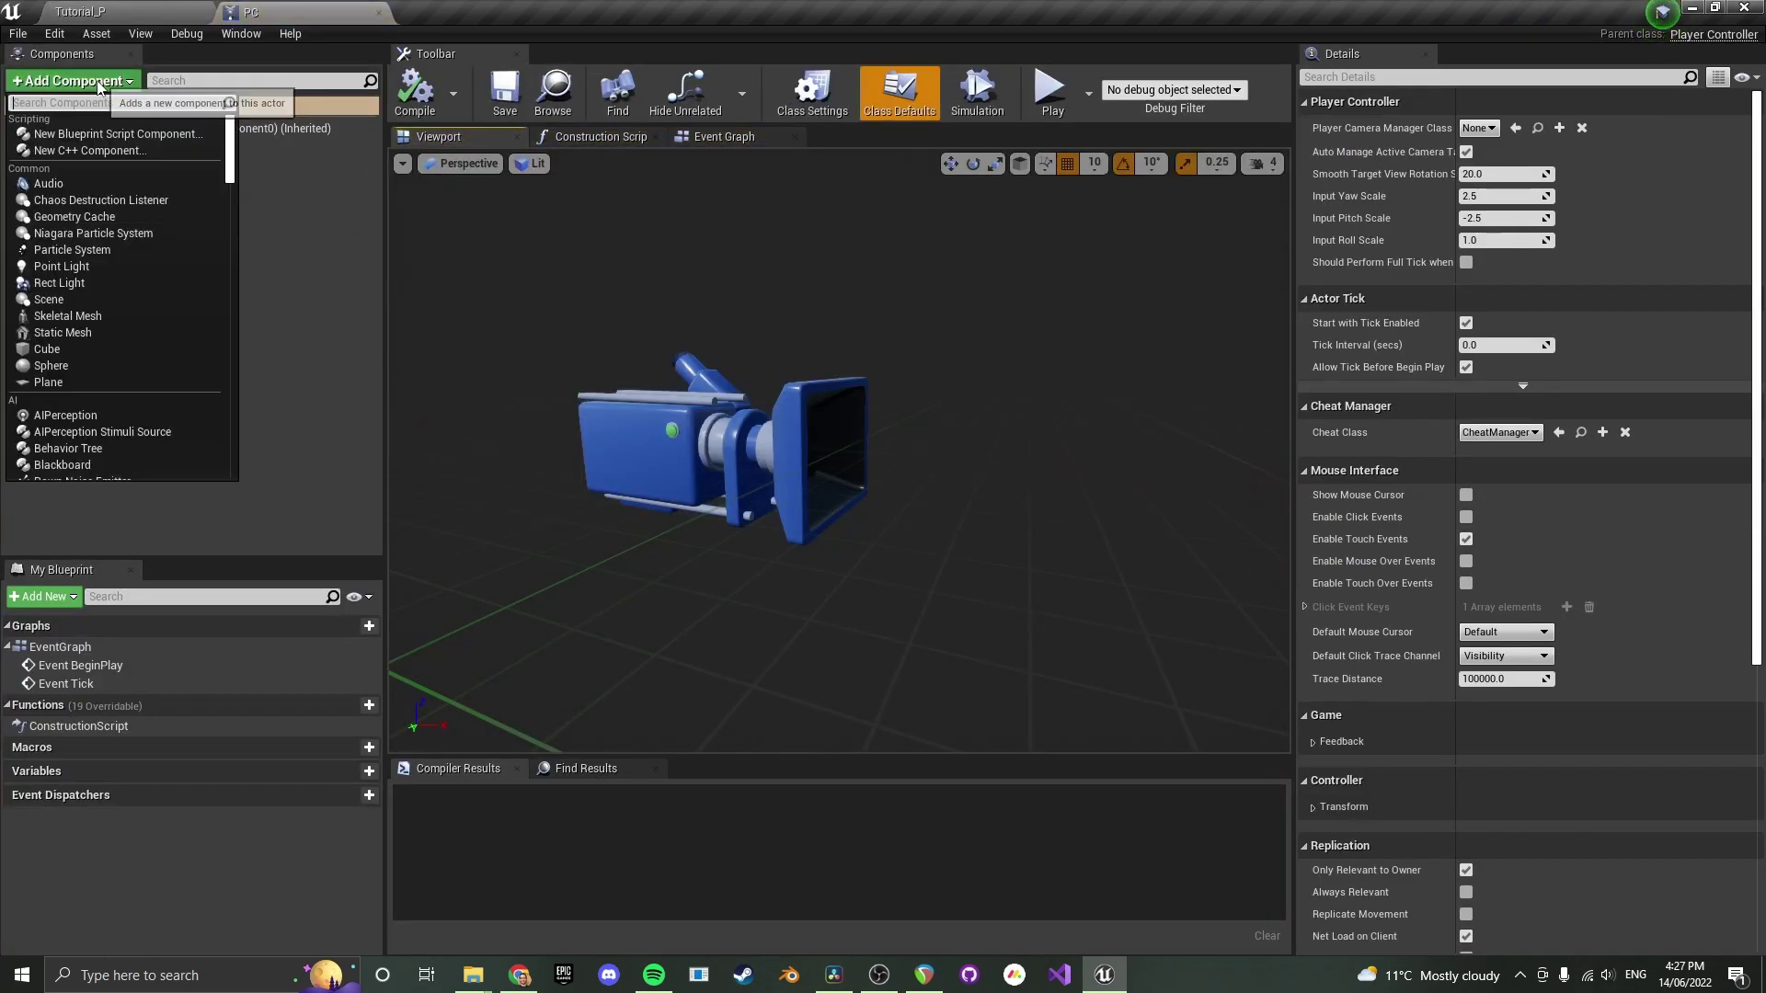
pyautogui.write('endless')
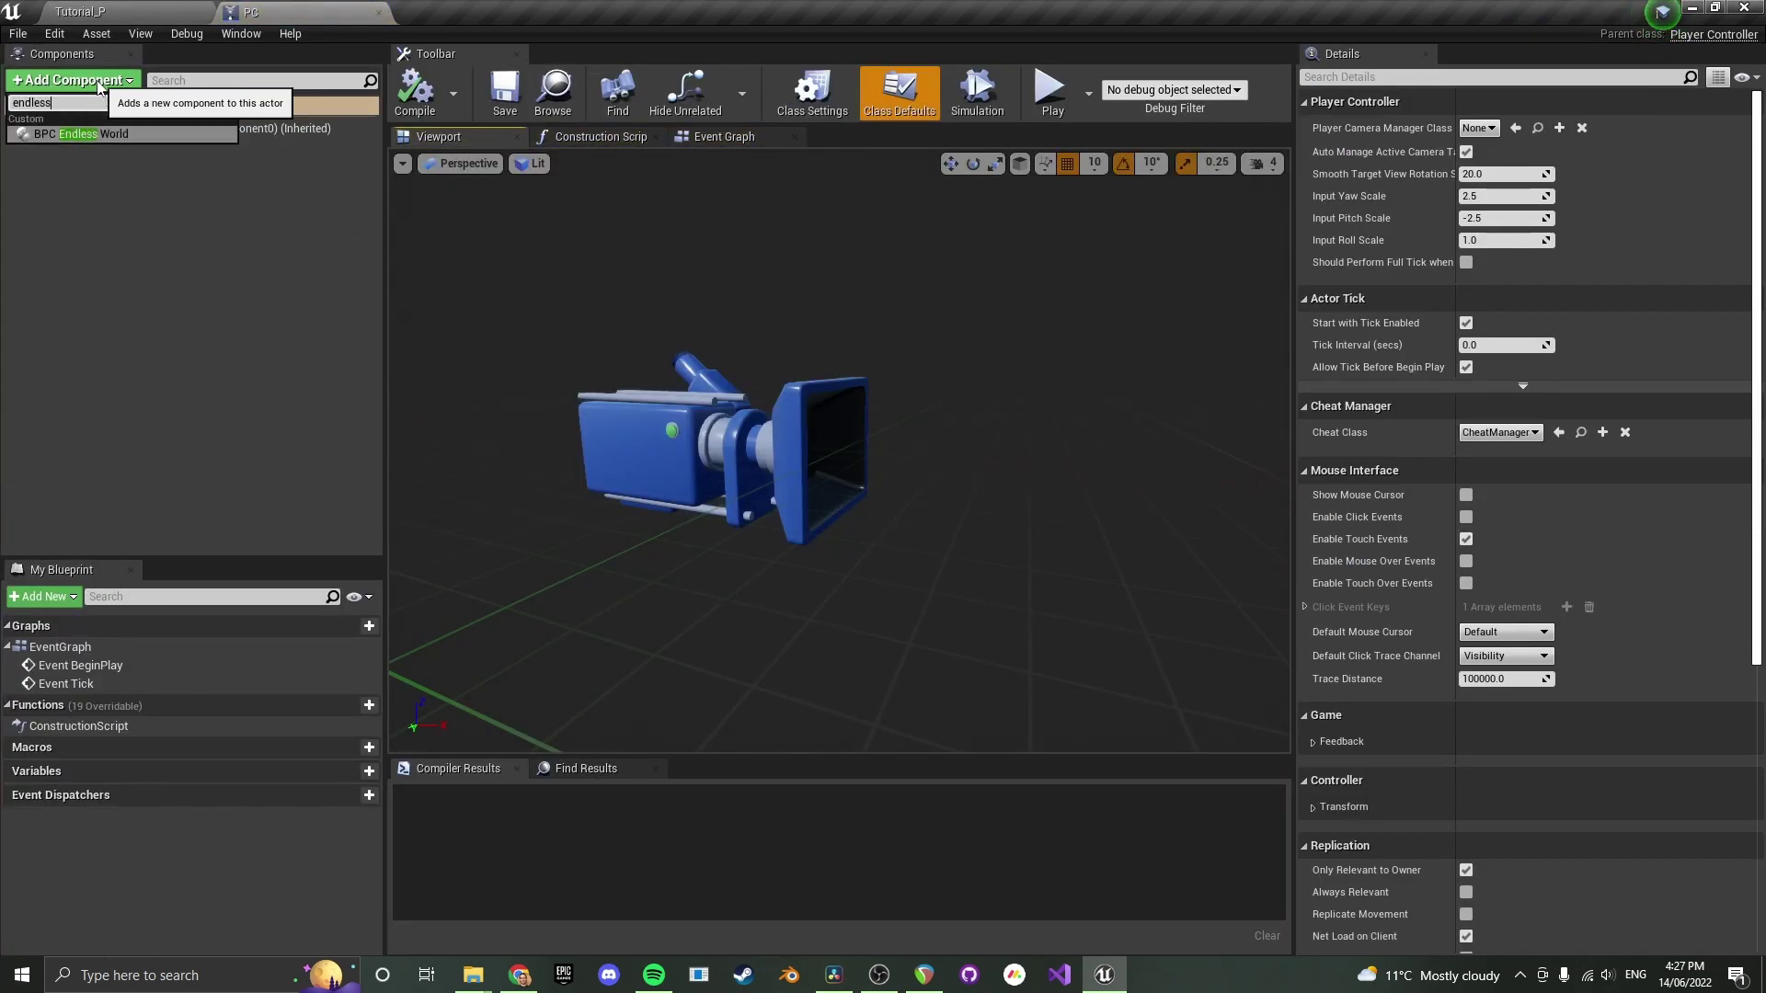
pyautogui.press('Return')
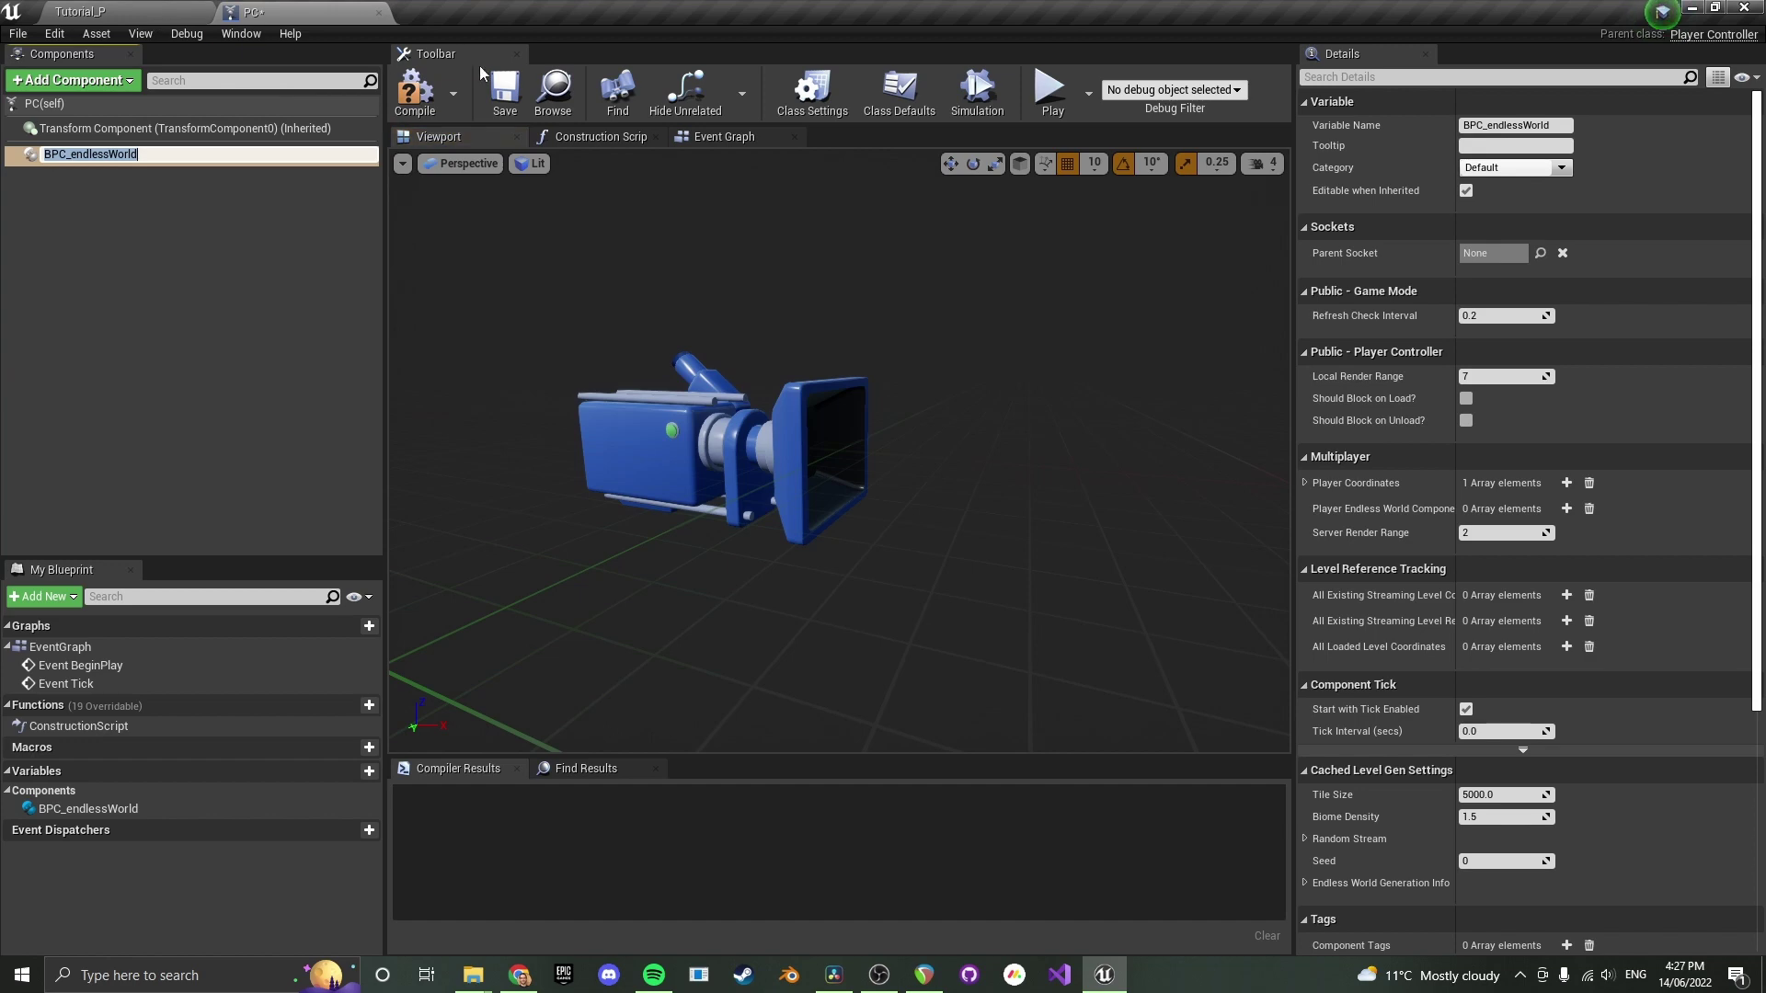
pyautogui.click(415, 90)
pyautogui.click(484, 104)
# Copy the BPC_endlessWorld component from PC into the GM blueprint, then compile and save GM
pyautogui.click(131, 157)
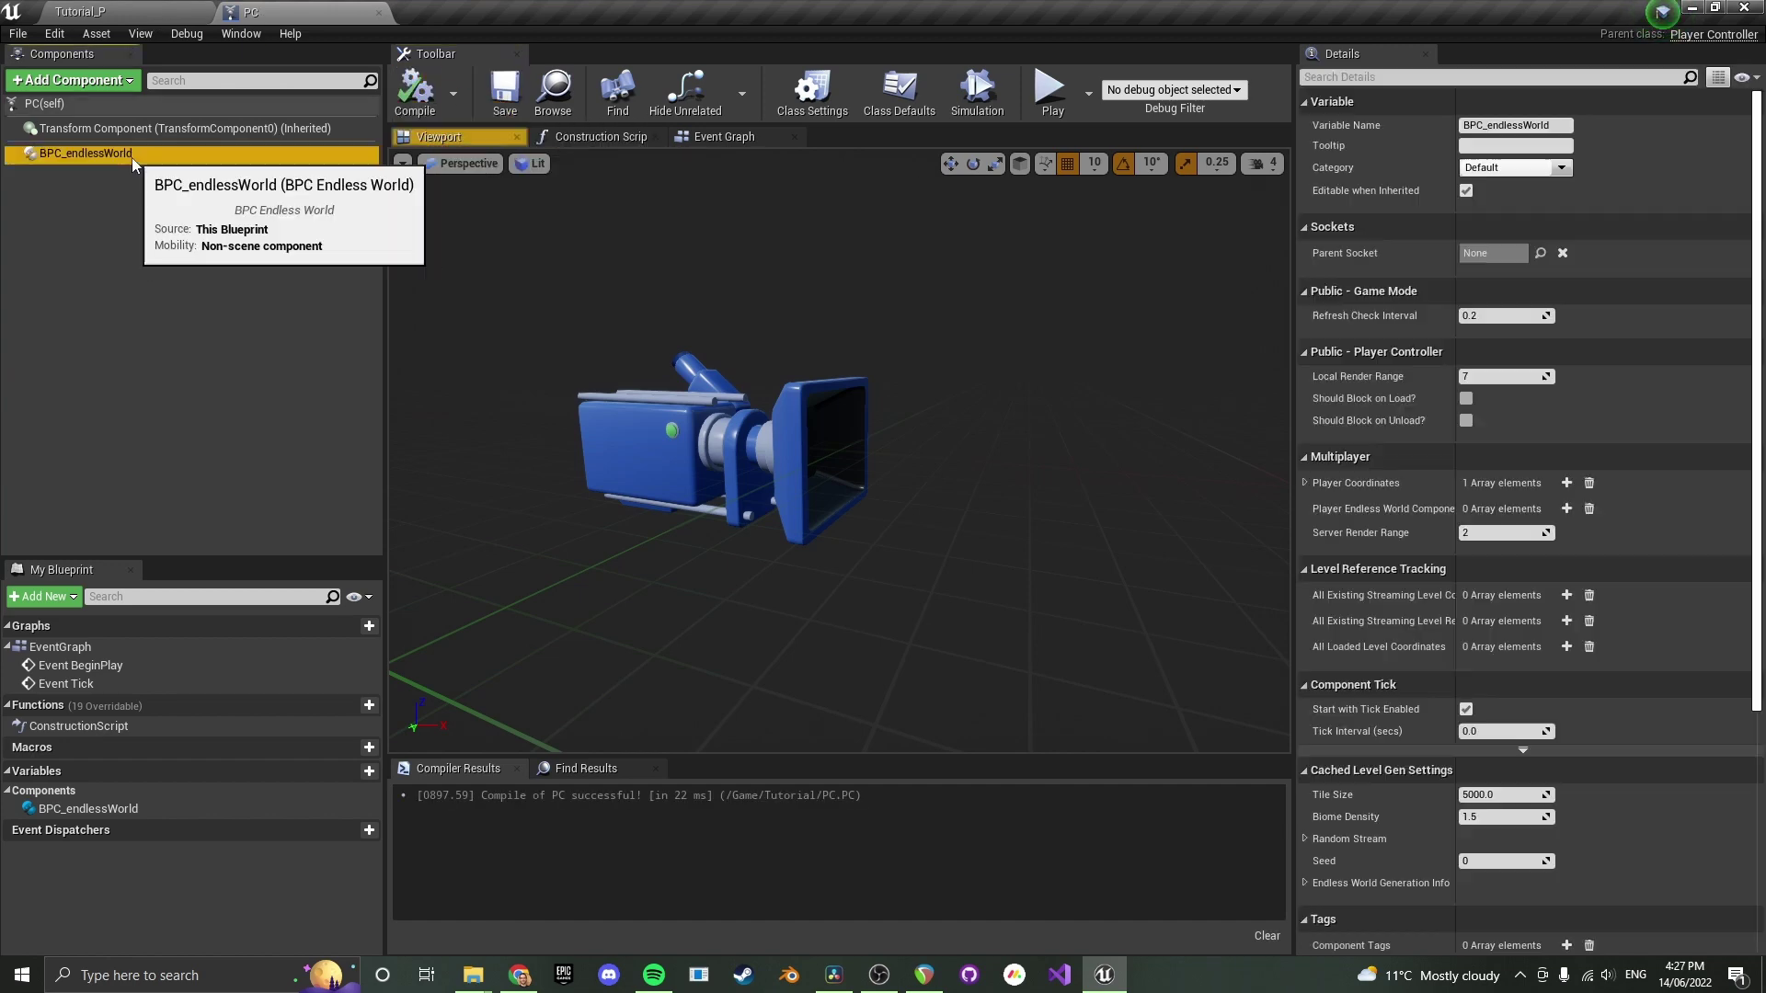
pyautogui.click(87, 12)
pyautogui.doubleClick(37, 805)
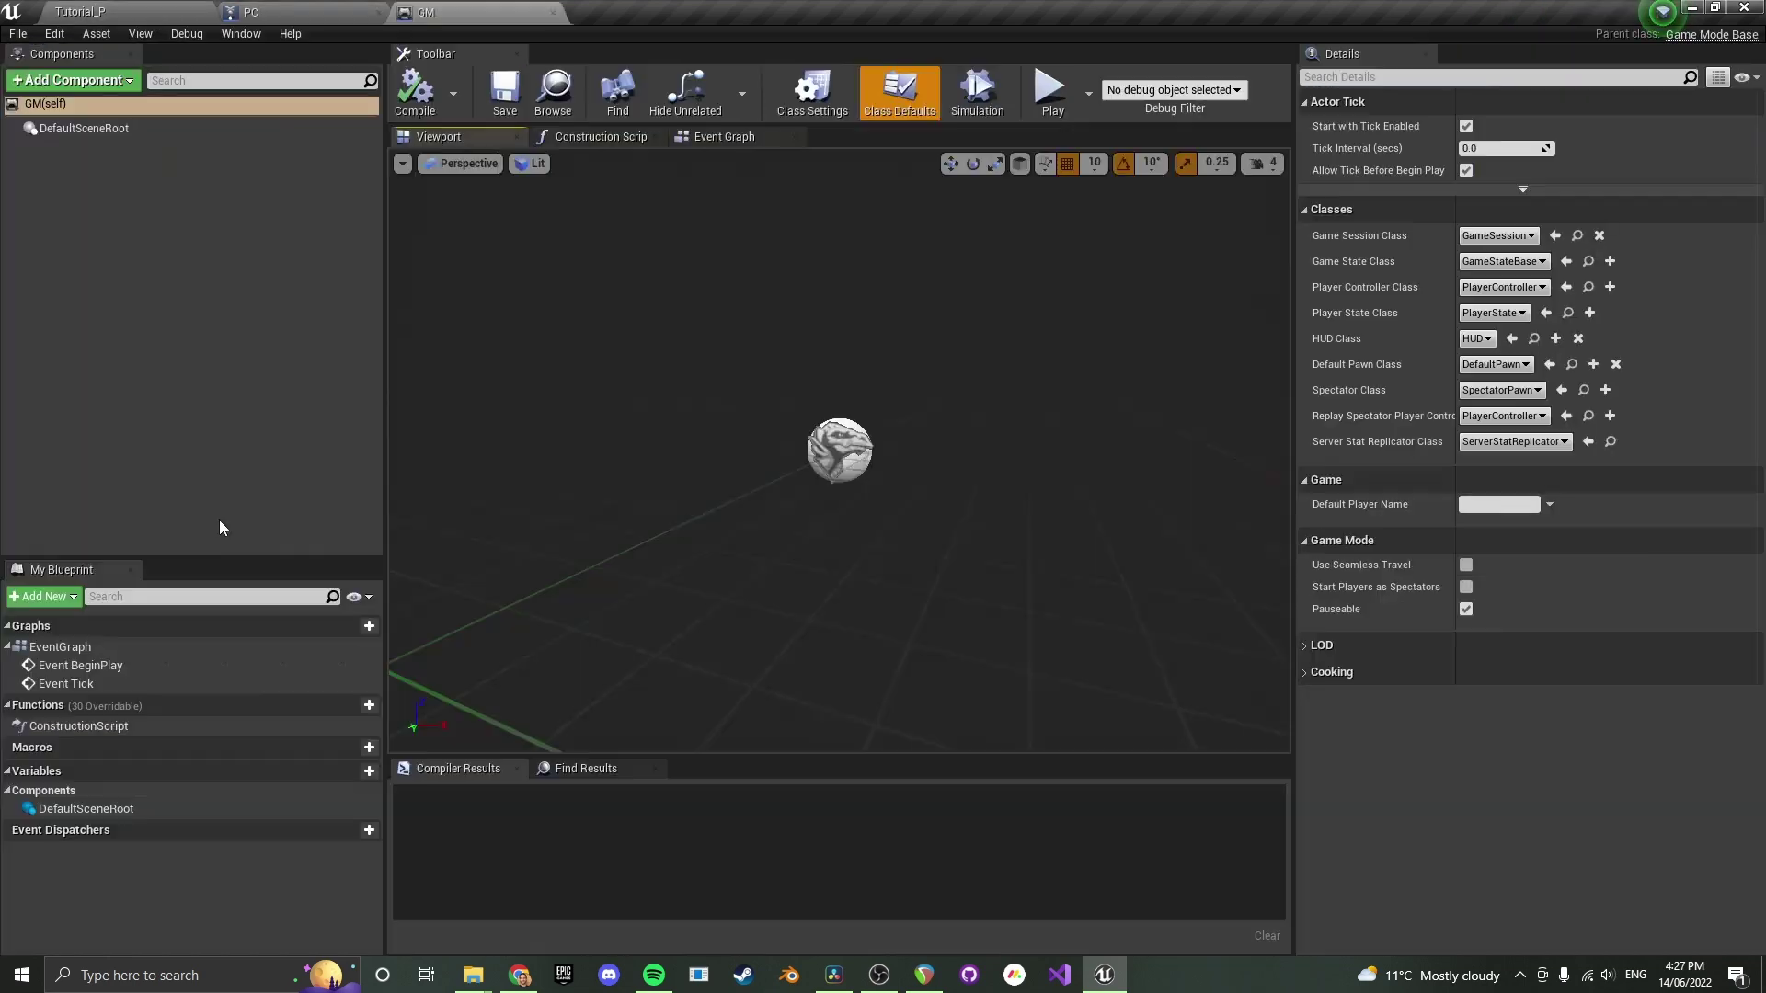
pyautogui.click(415, 91)
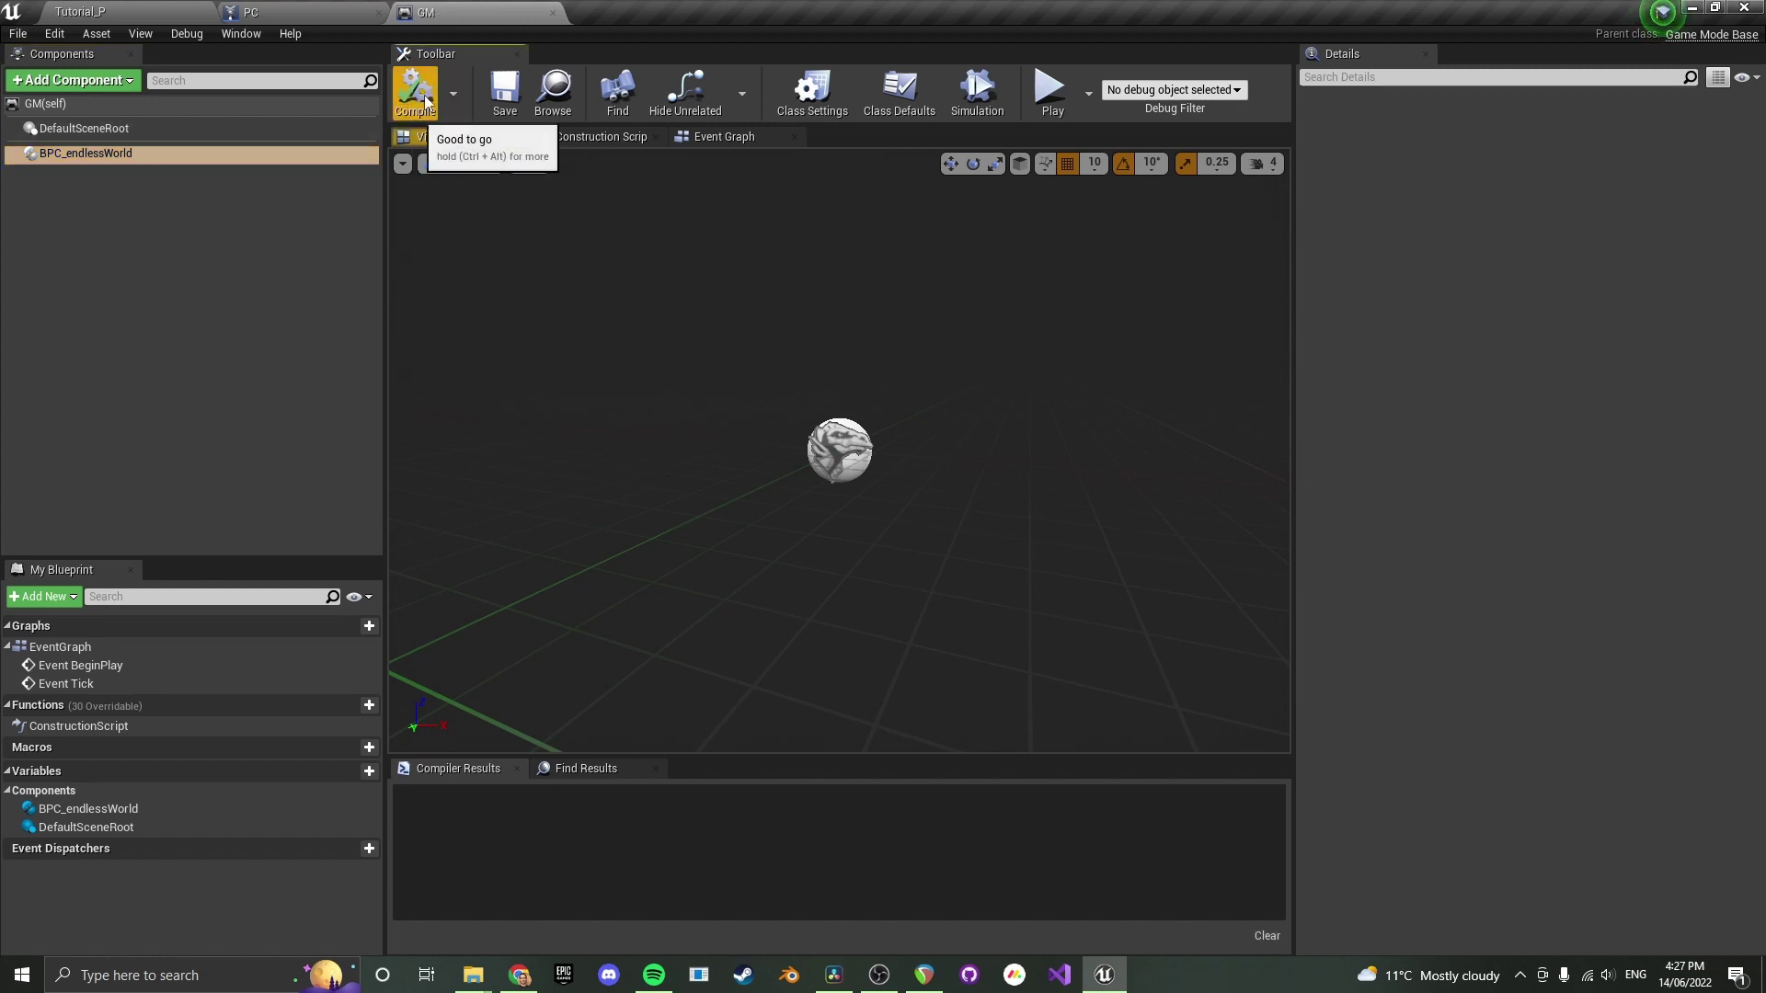
pyautogui.click(504, 92)
# Examine PC's endless world component settings and the component's Update Local Render Range function, ending back in the PC blueprint
pyautogui.click(333, 12)
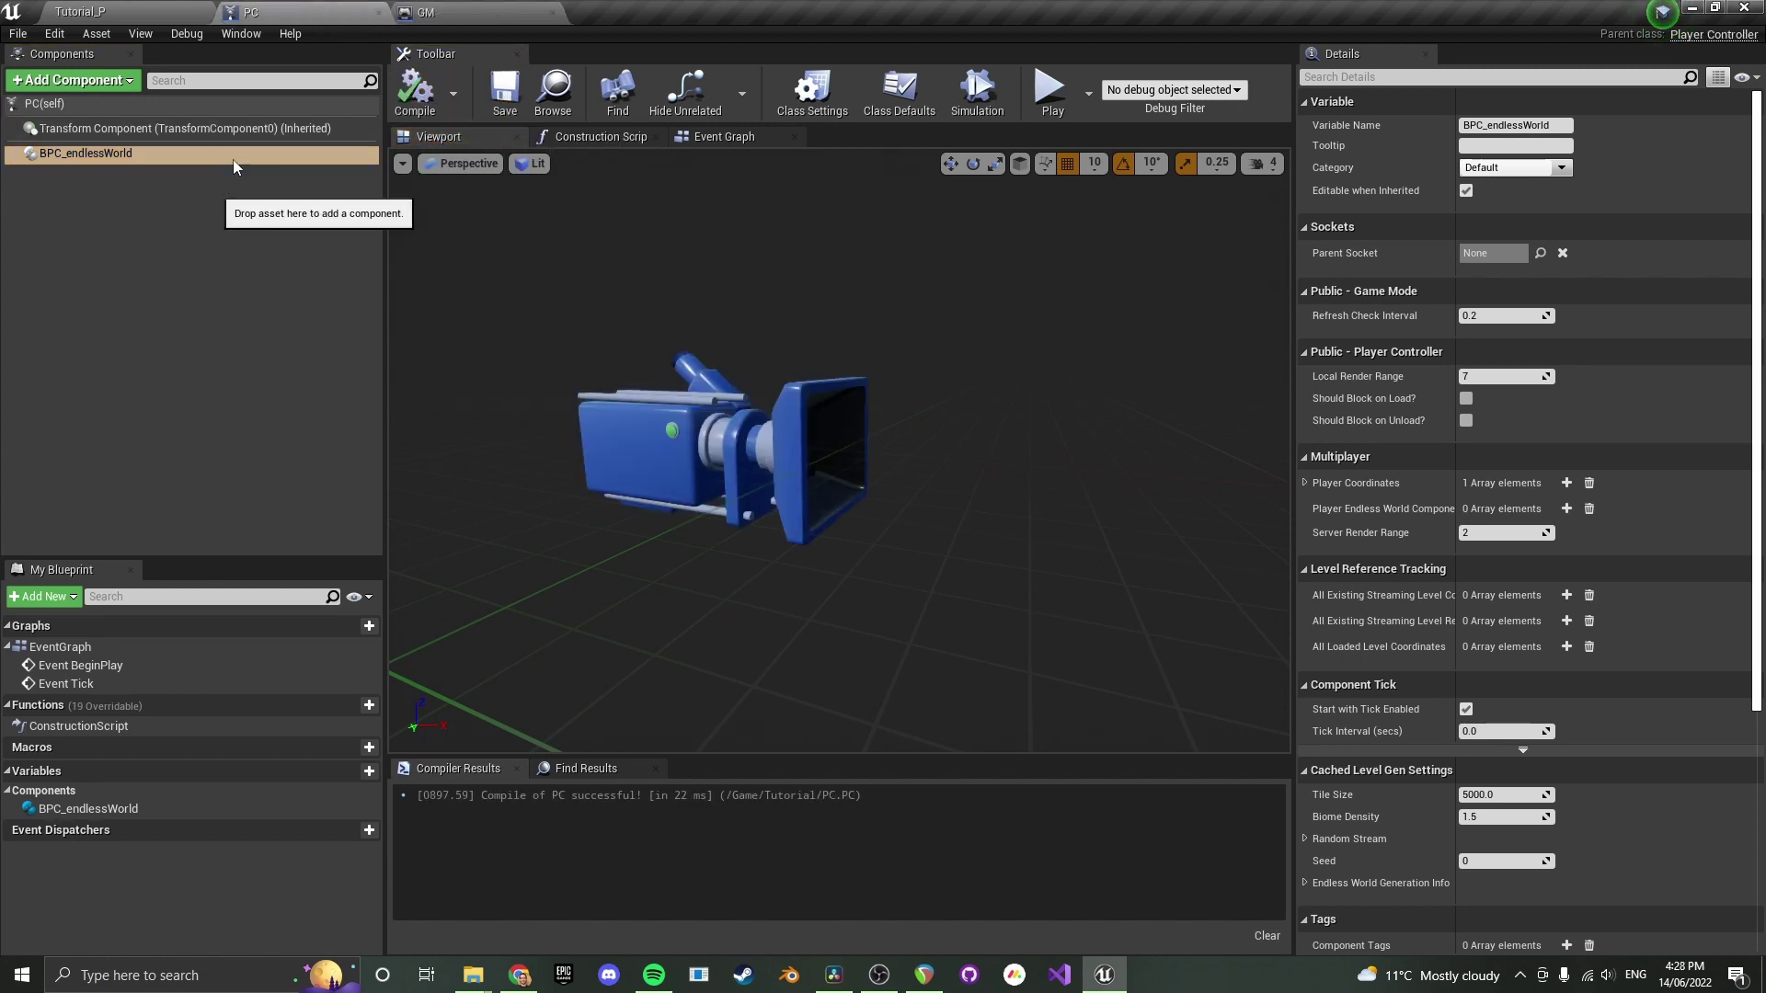
pyautogui.click(145, 163)
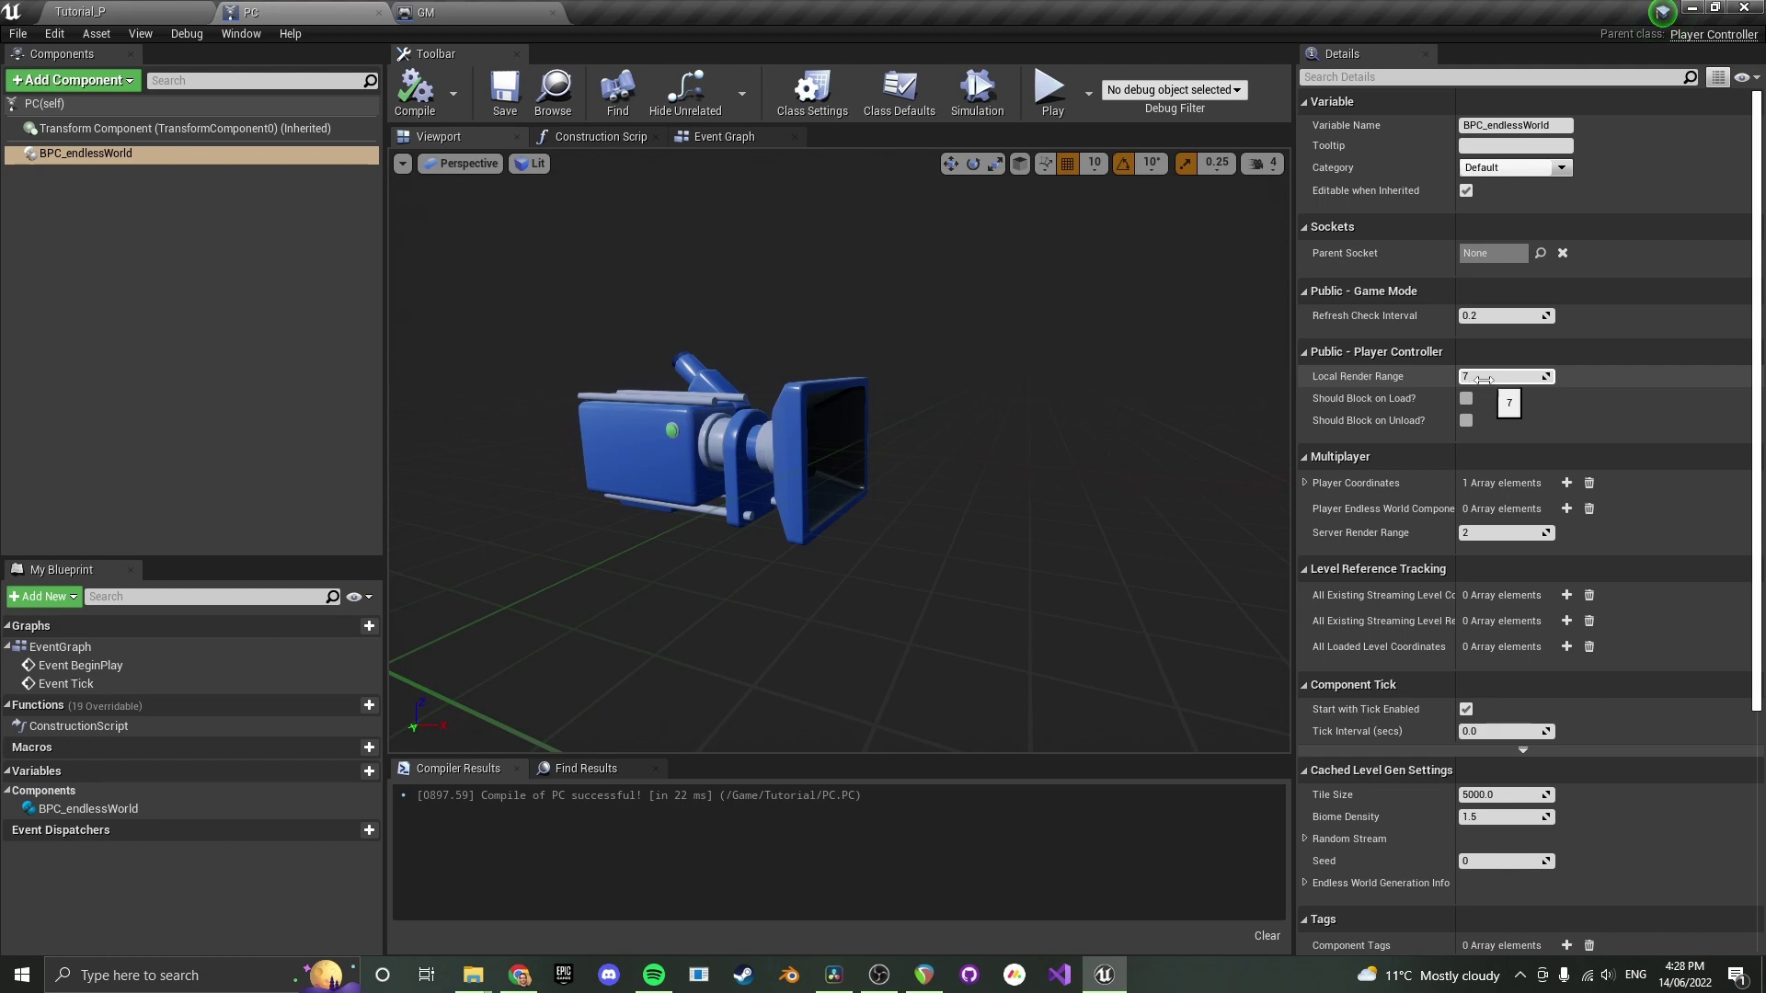
pyautogui.rightClick(120, 154)
pyautogui.click(217, 370)
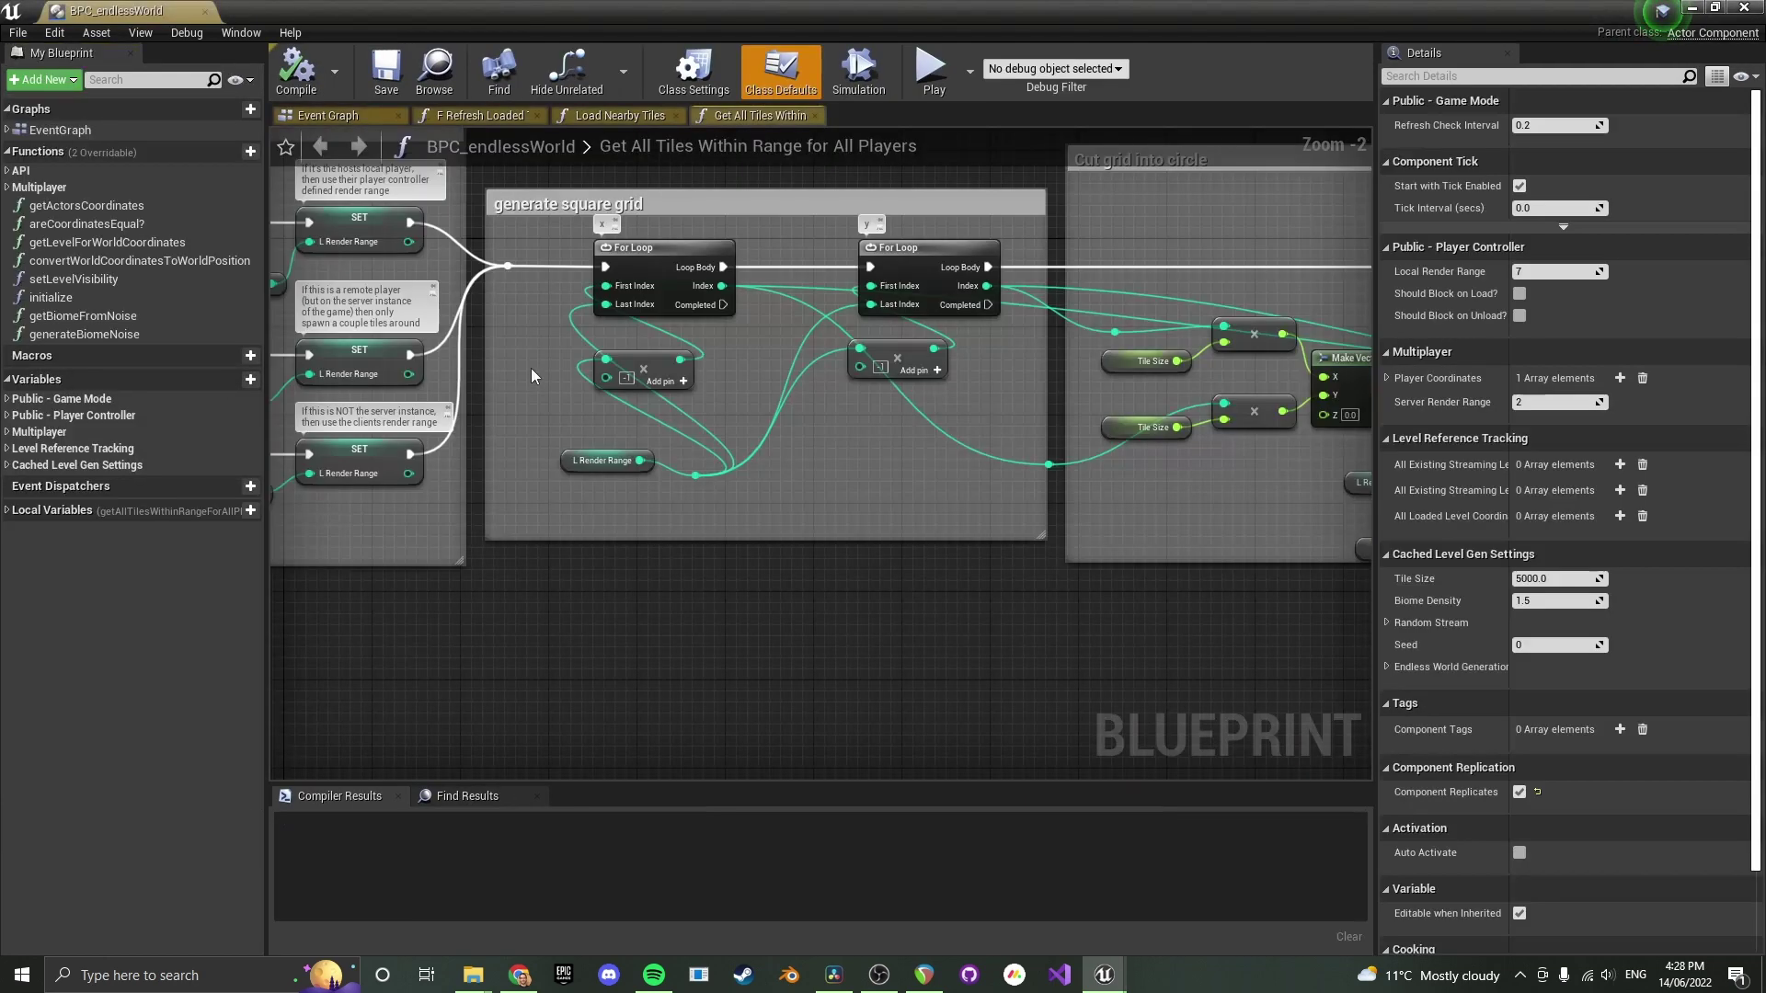
pyautogui.click(363, 116)
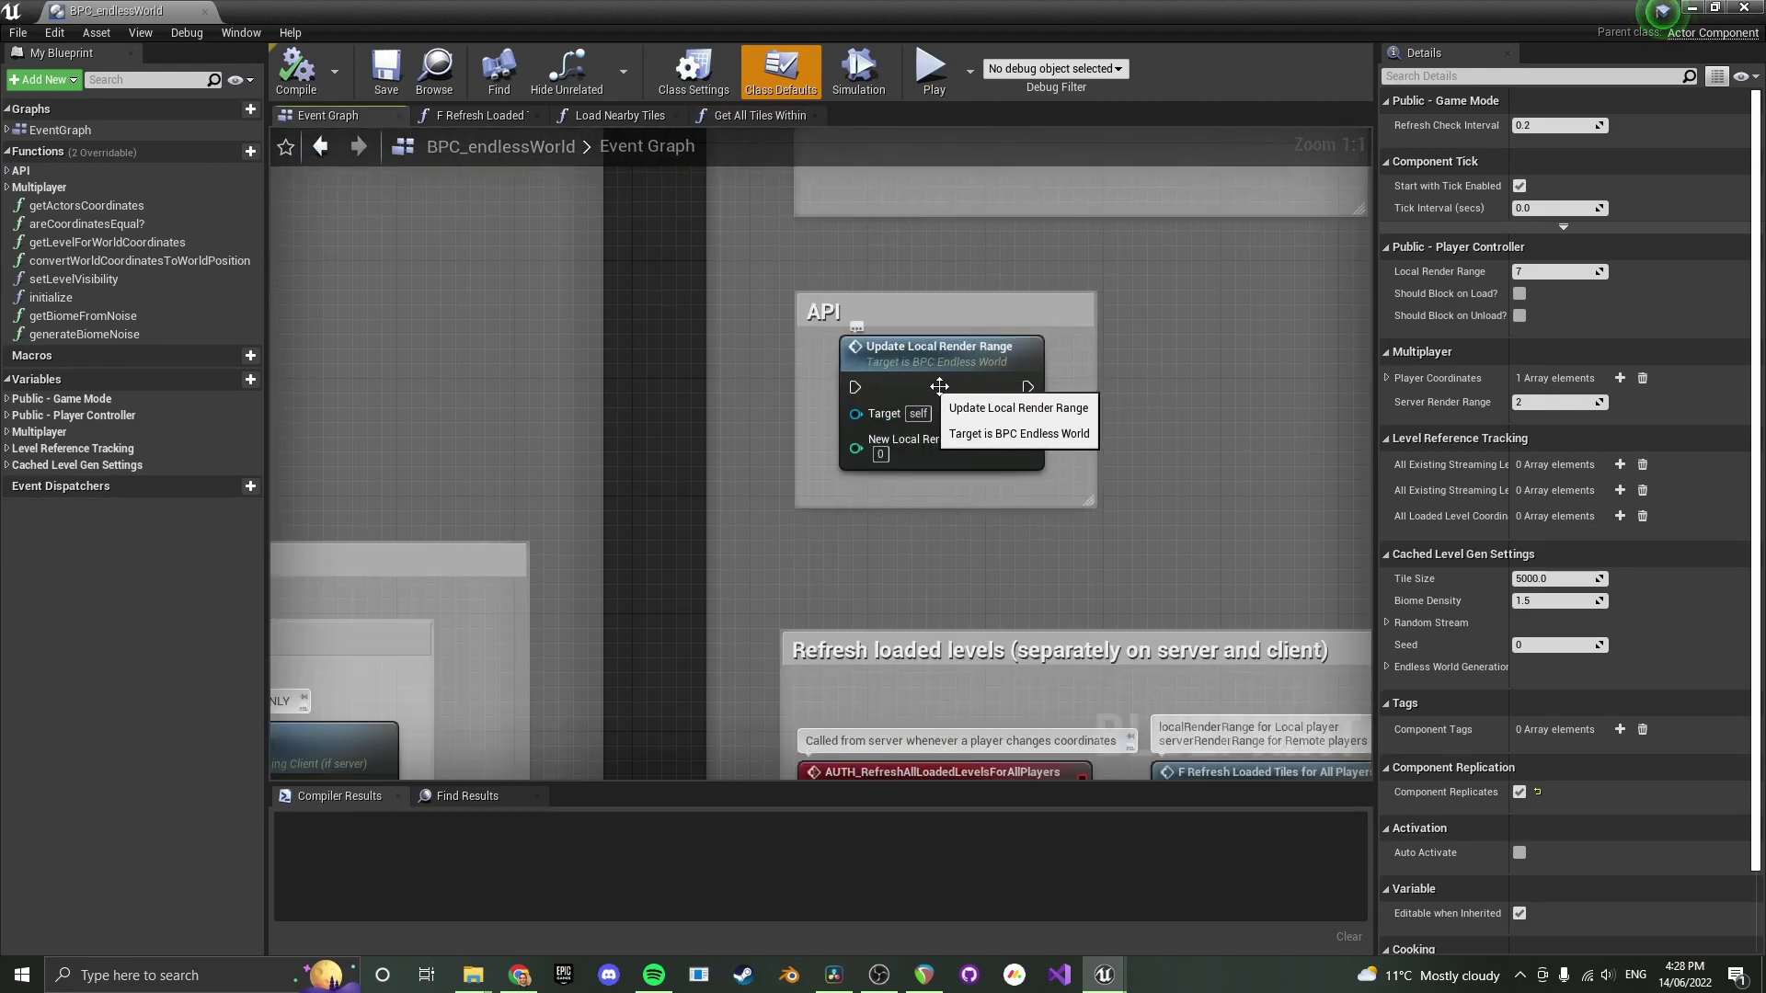
pyautogui.doubleClick(952, 372)
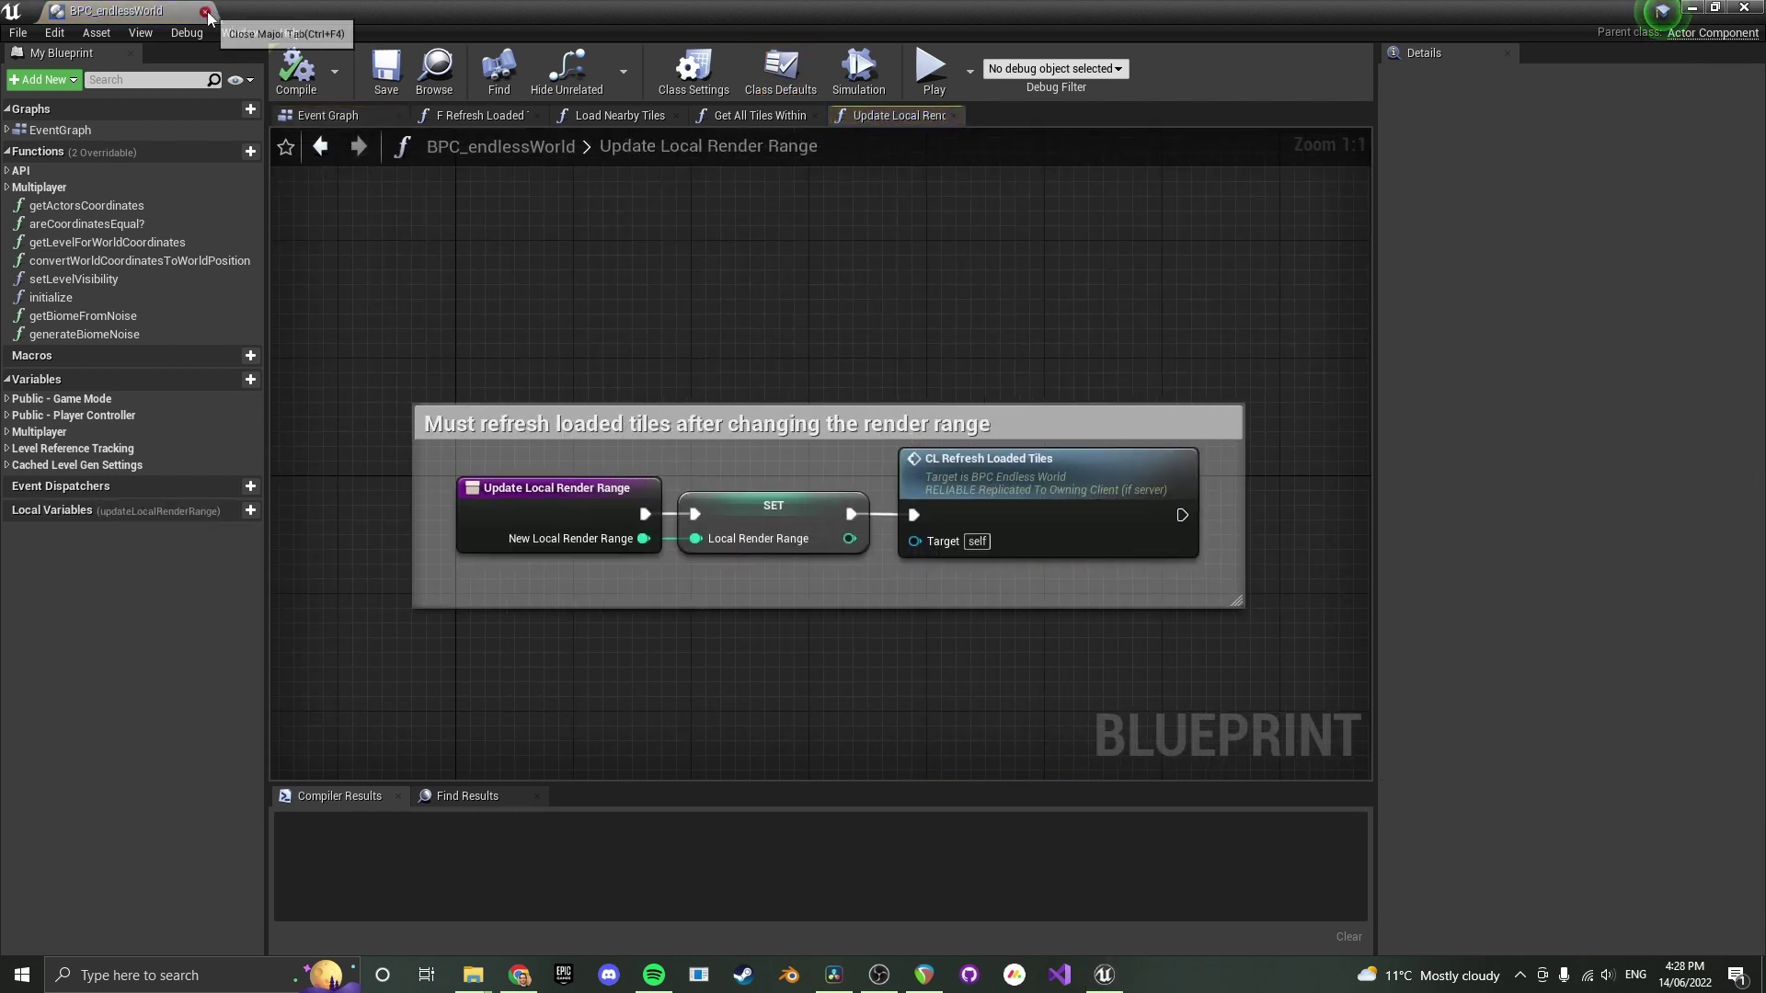
pyautogui.click(294, 11)
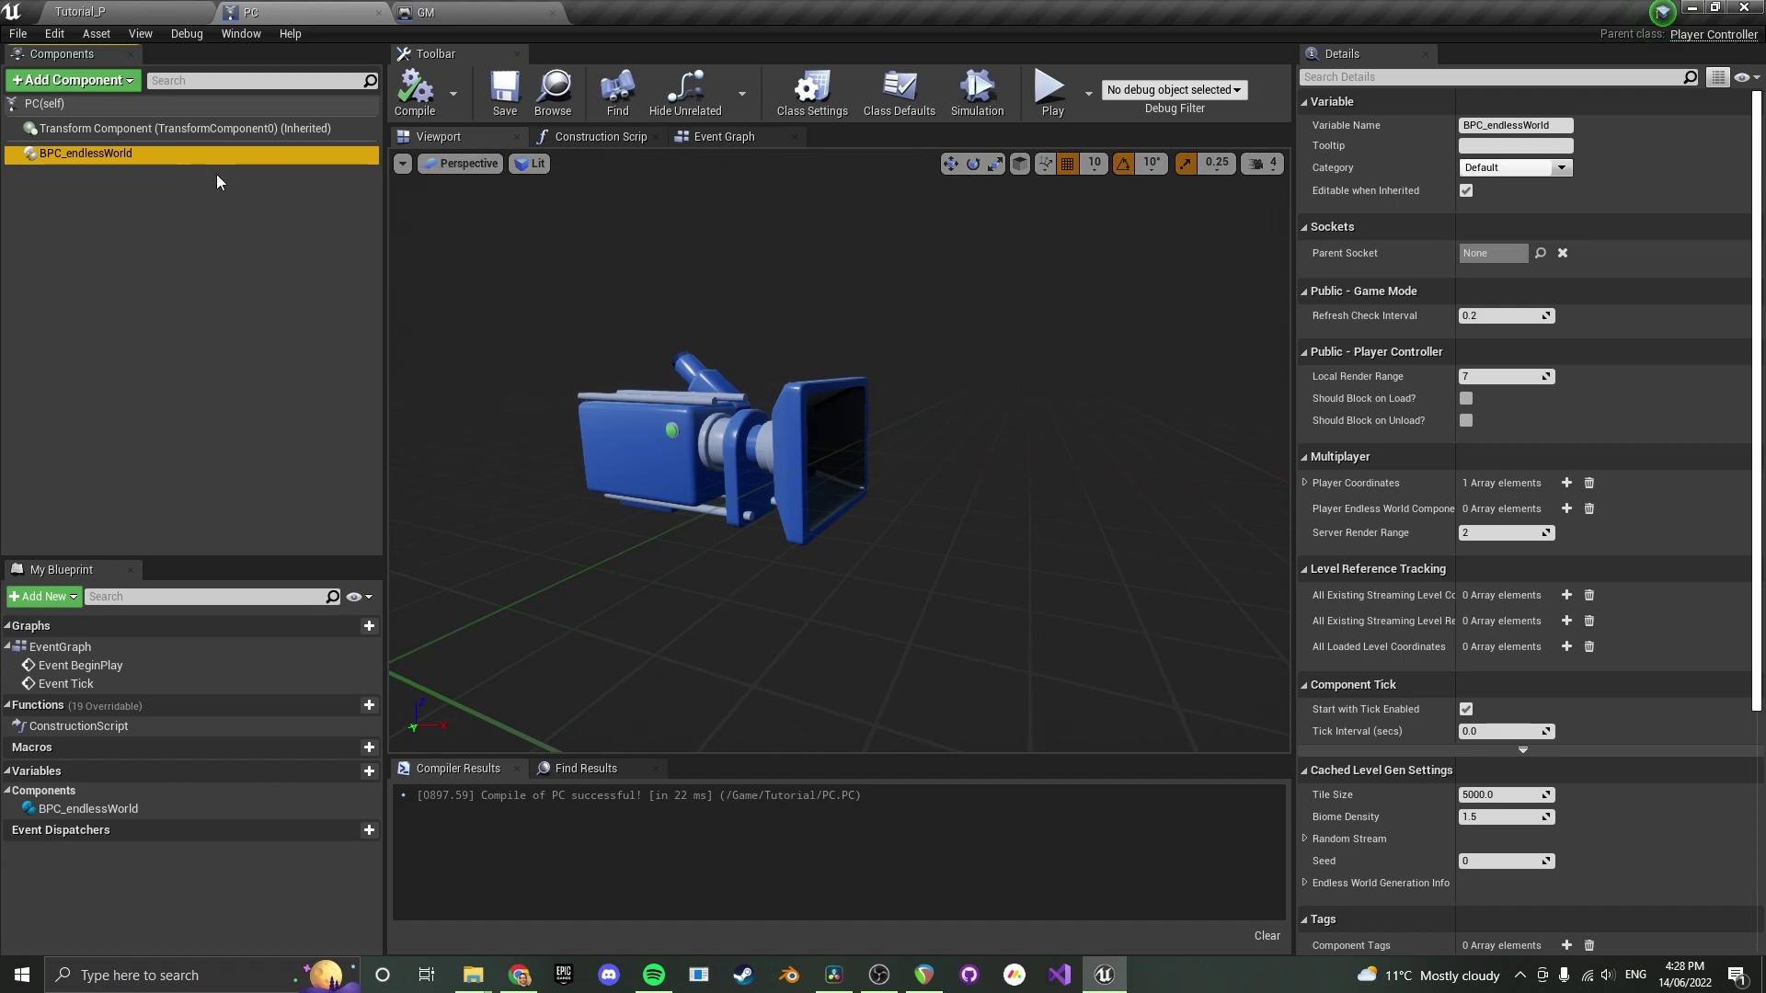
# Try a Local Render Range of 9 on PC's endless world component, reset it to the default, and save PC
pyautogui.moveTo(1499, 376); pyautogui.dragTo(1518, 376)
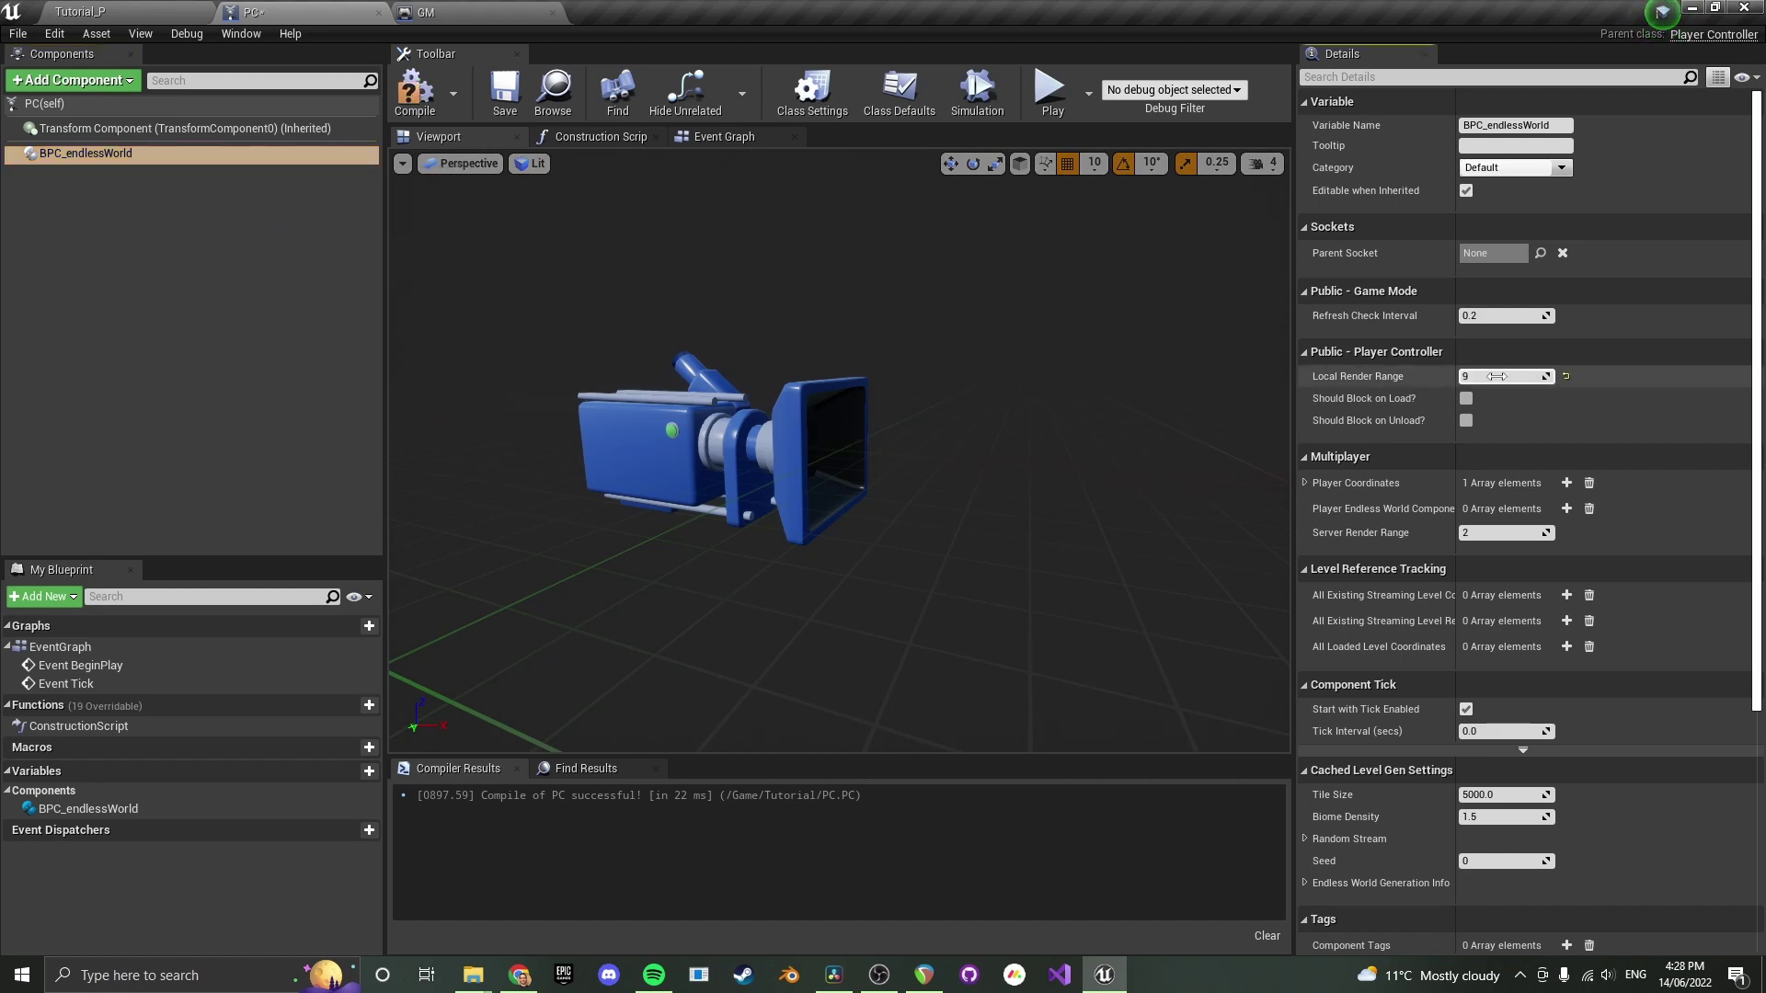
pyautogui.click(1566, 378)
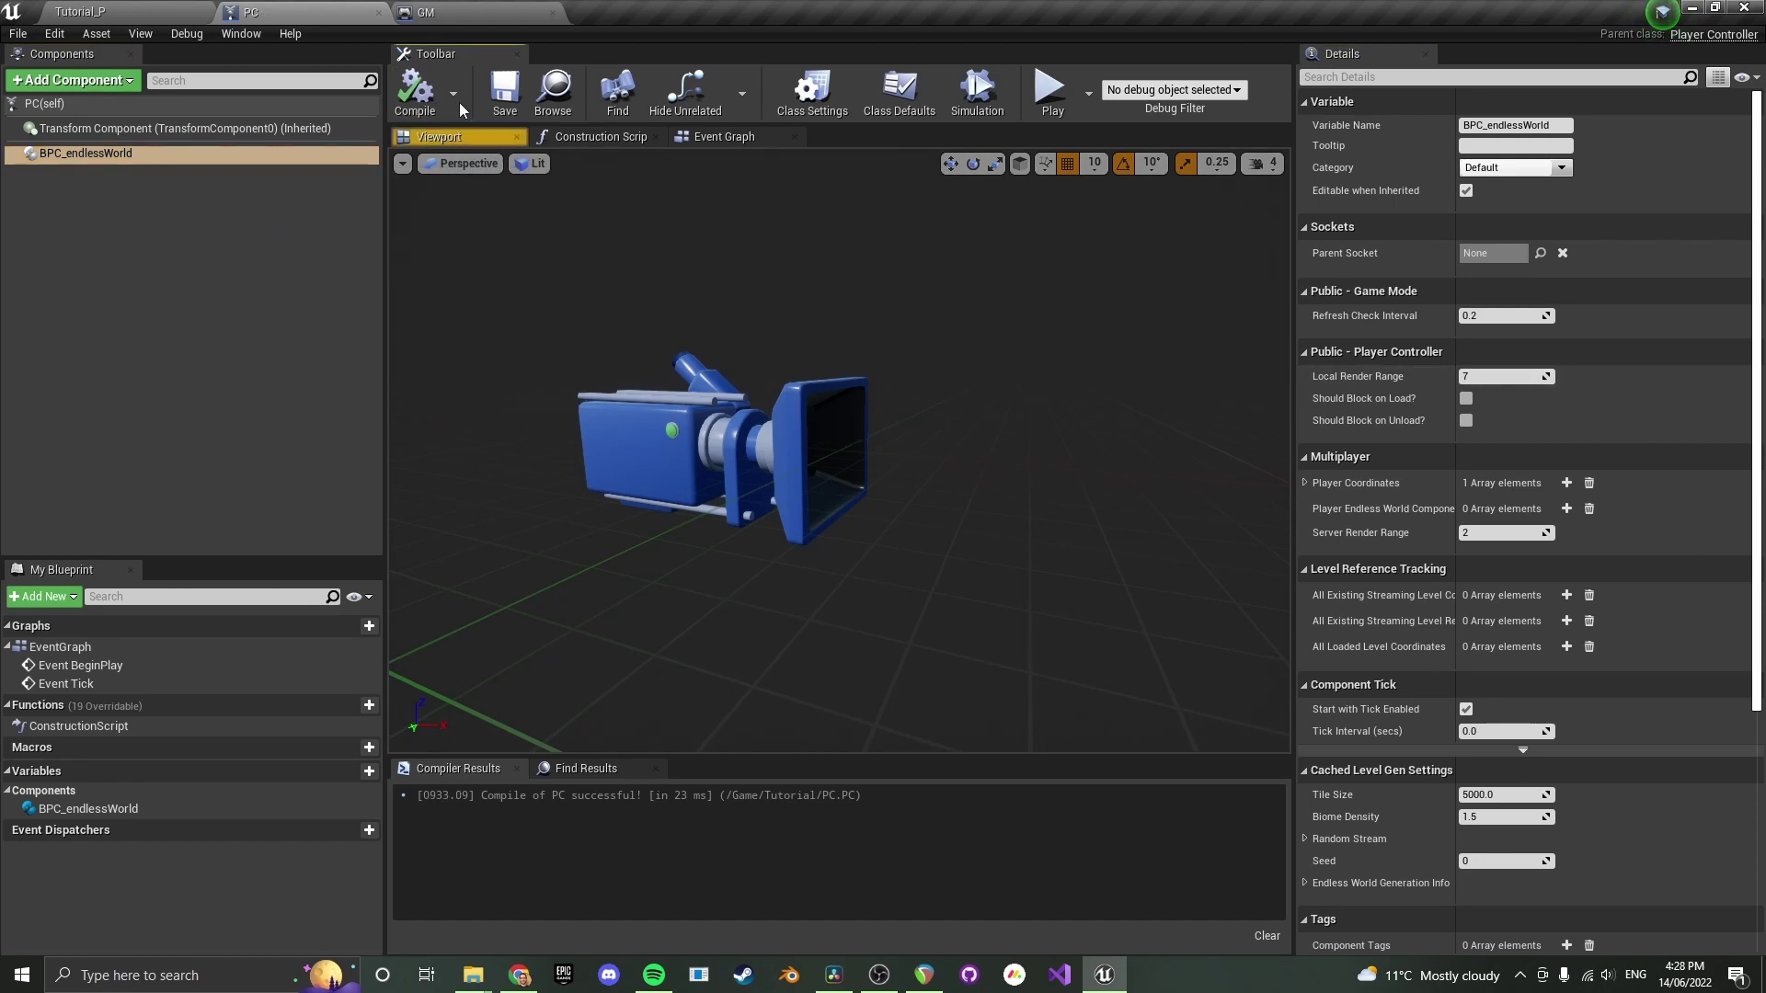
pyautogui.click(505, 101)
# Set the GameMode Override of the Tutorial_P level to GM
pyautogui.click(120, 11)
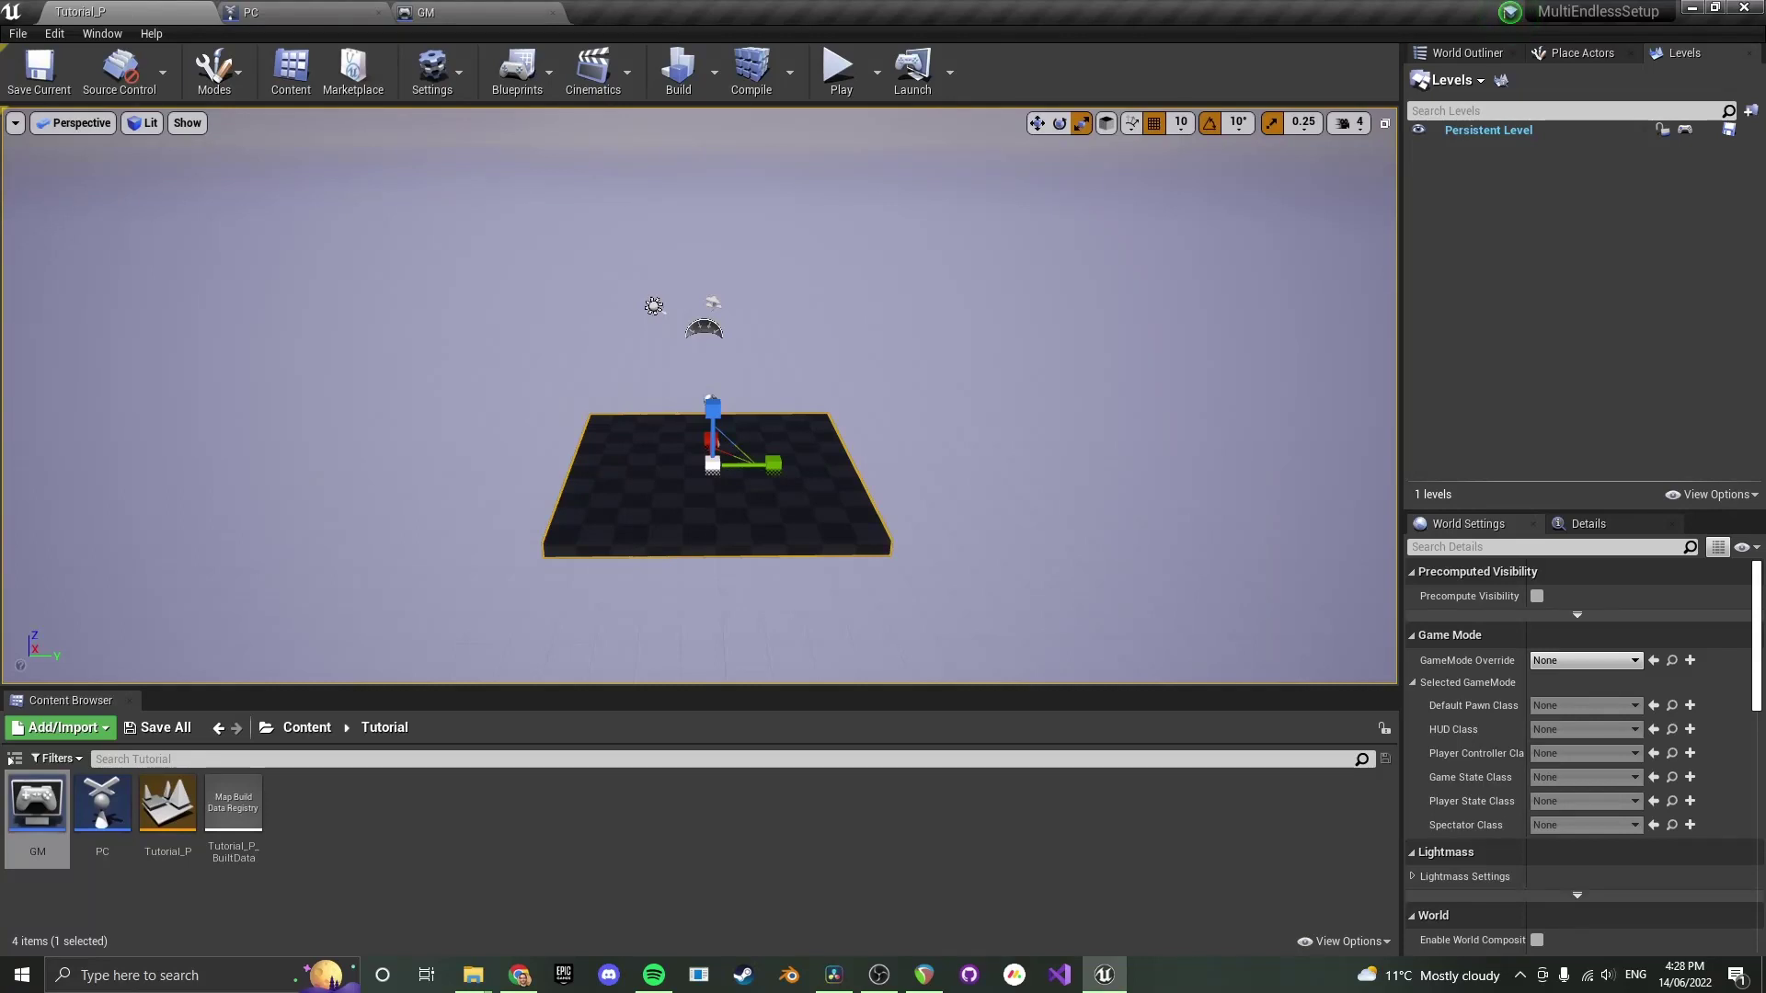
pyautogui.scroll(5, 710, 522)
pyautogui.click(1584, 661)
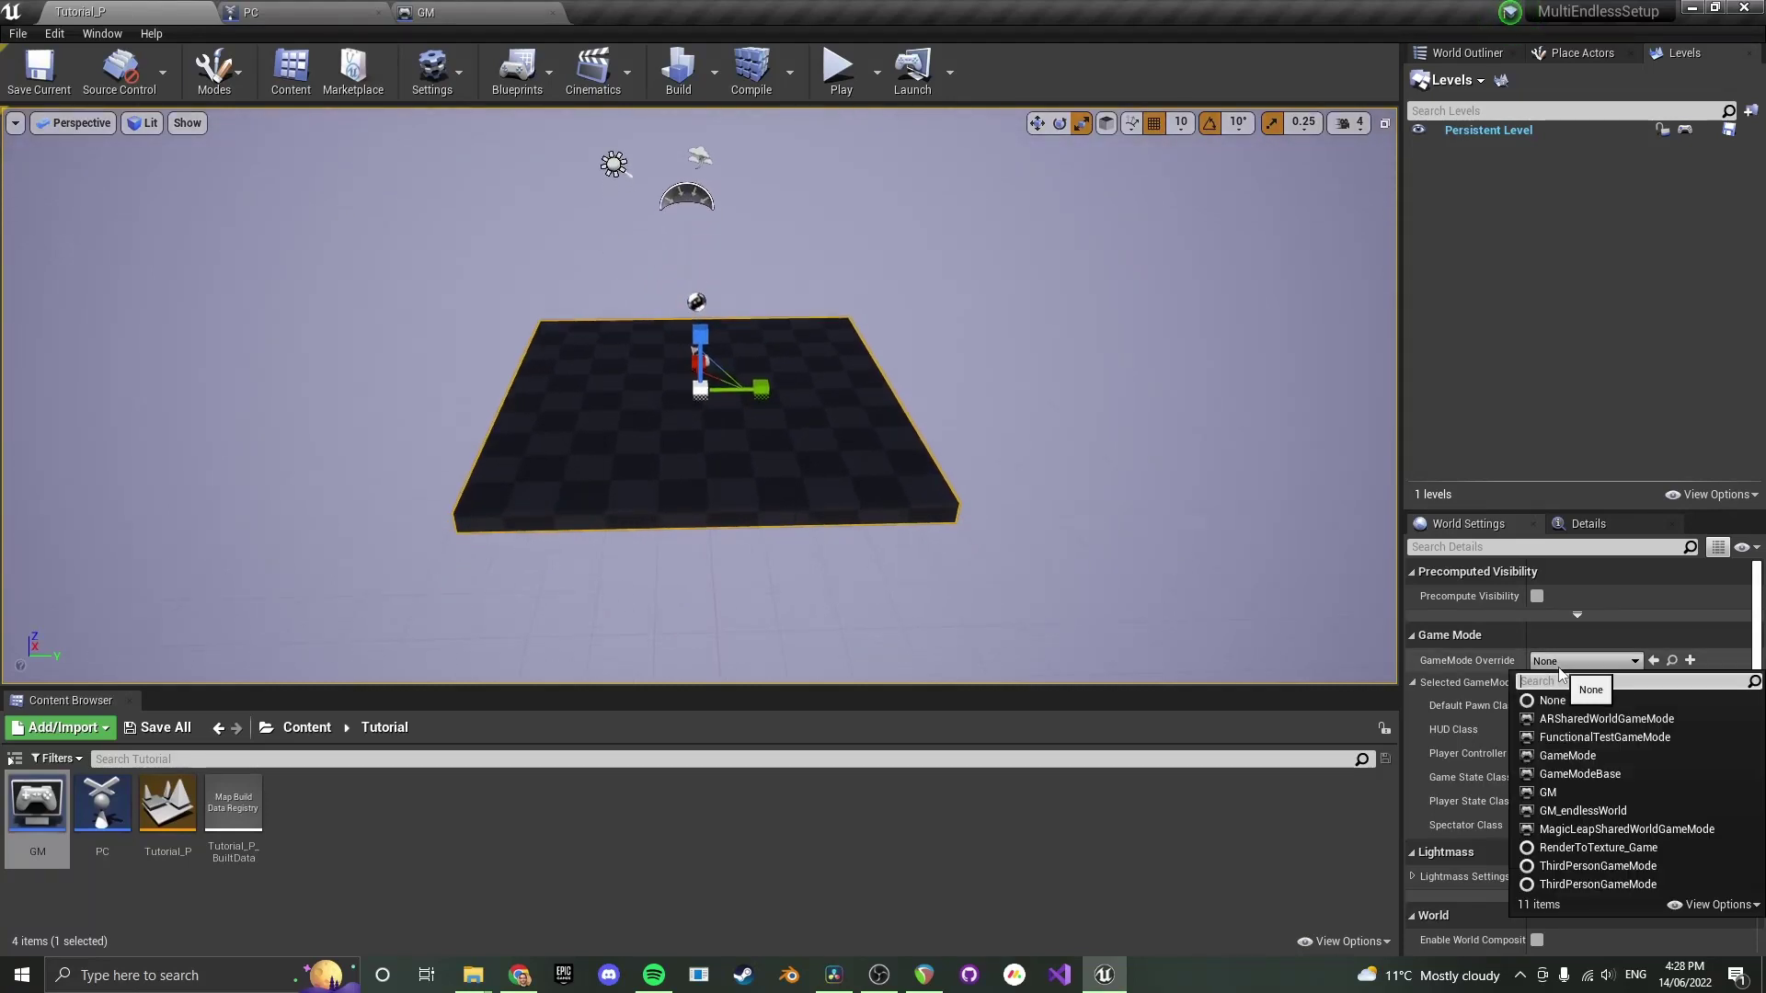
pyautogui.click(1549, 793)
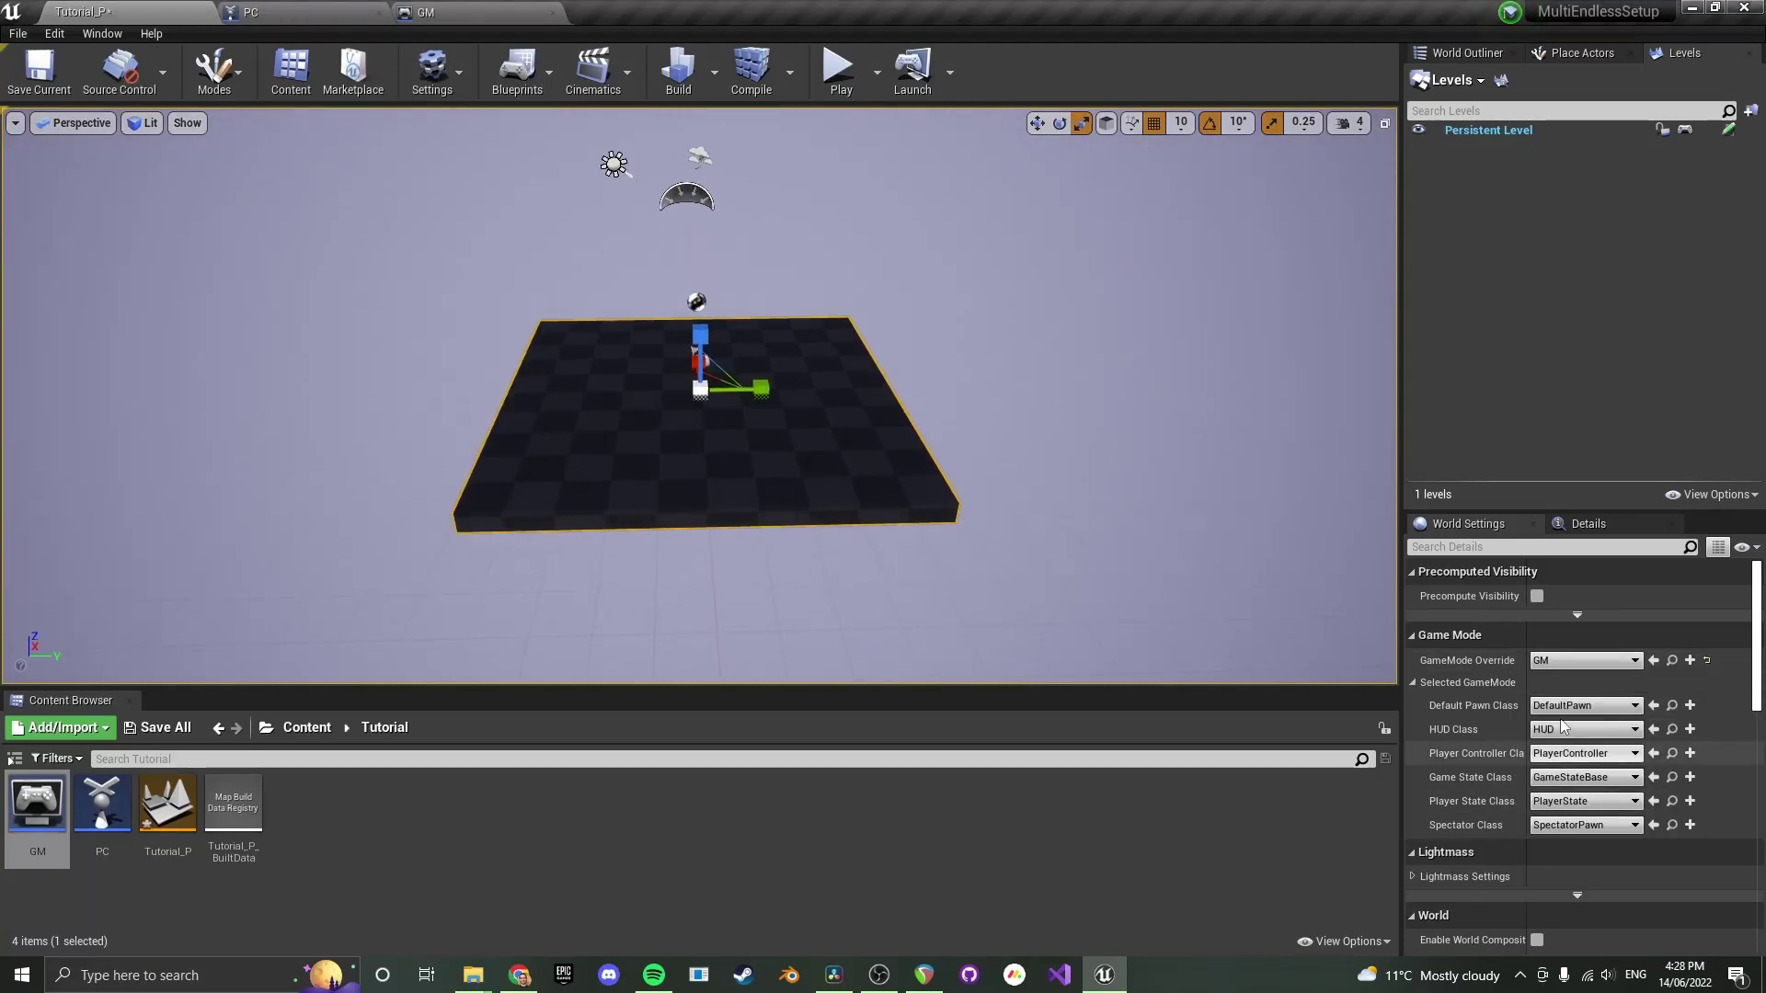
# Add the levels Test01 to Test07 and Test_S01 from EndlessWorld/Demo/StarterContentDemoMap as sublevels of Tutorial_P
pyautogui.moveTo(731, 582); pyautogui.dragTo(689, 490)
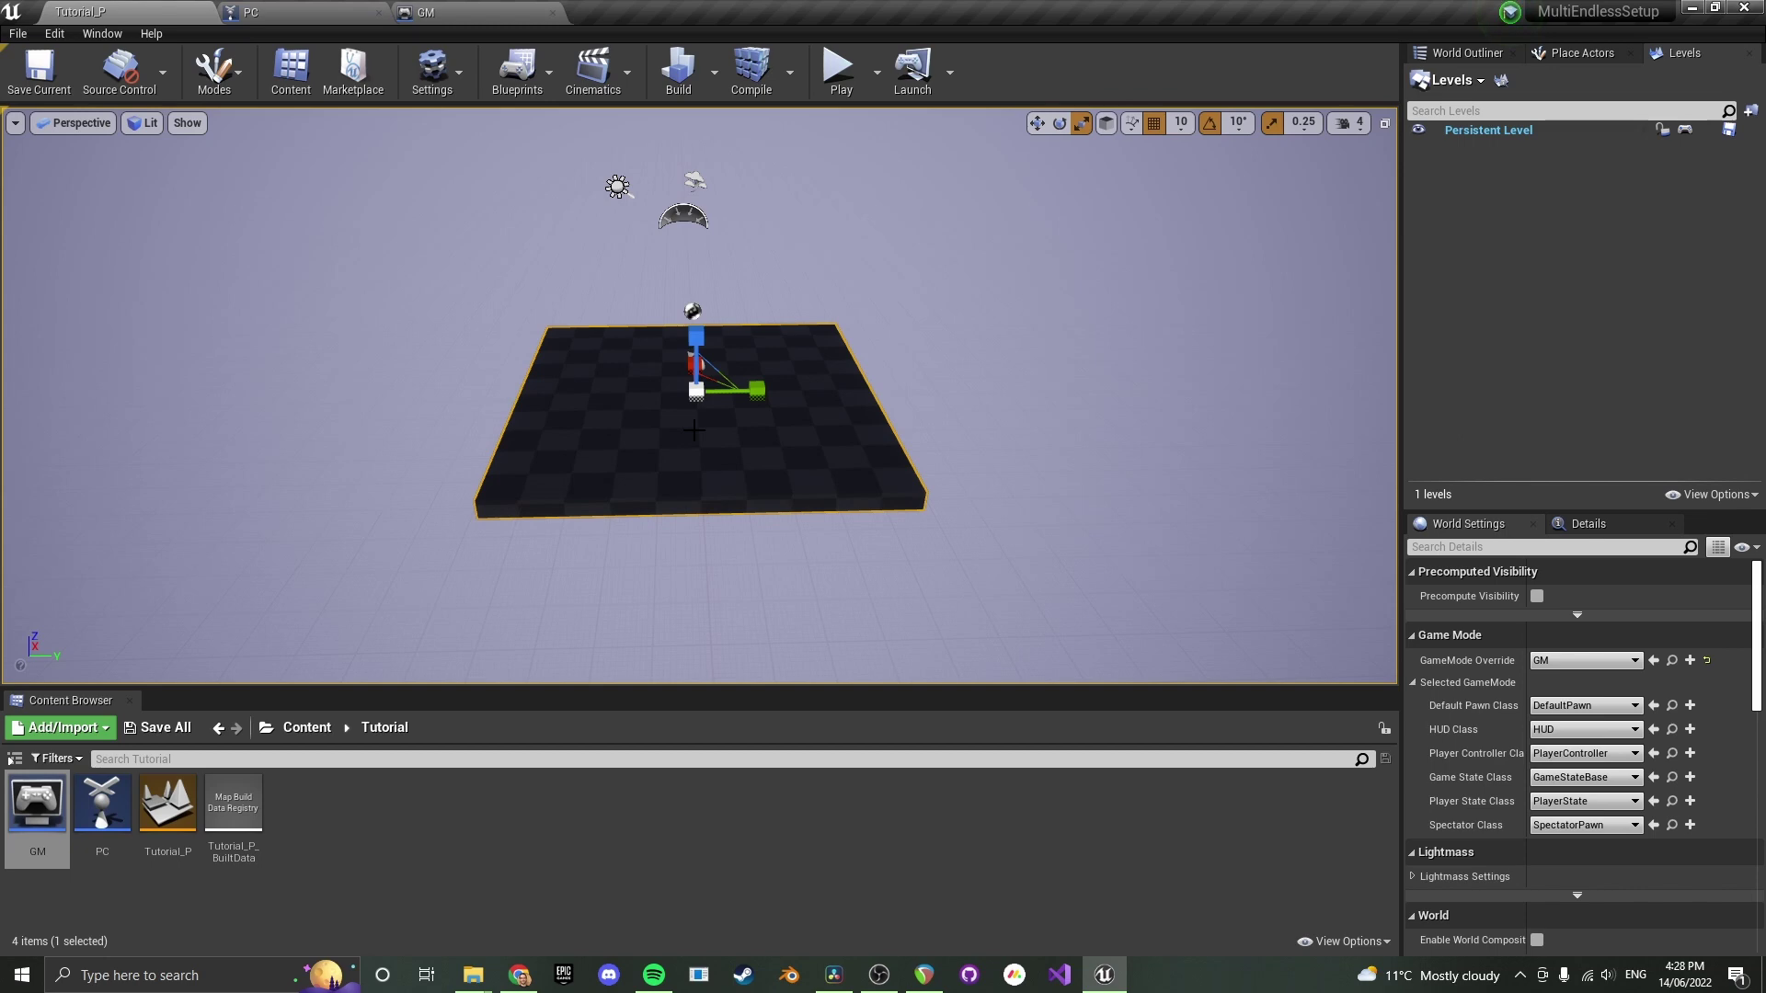
pyautogui.click(306, 727)
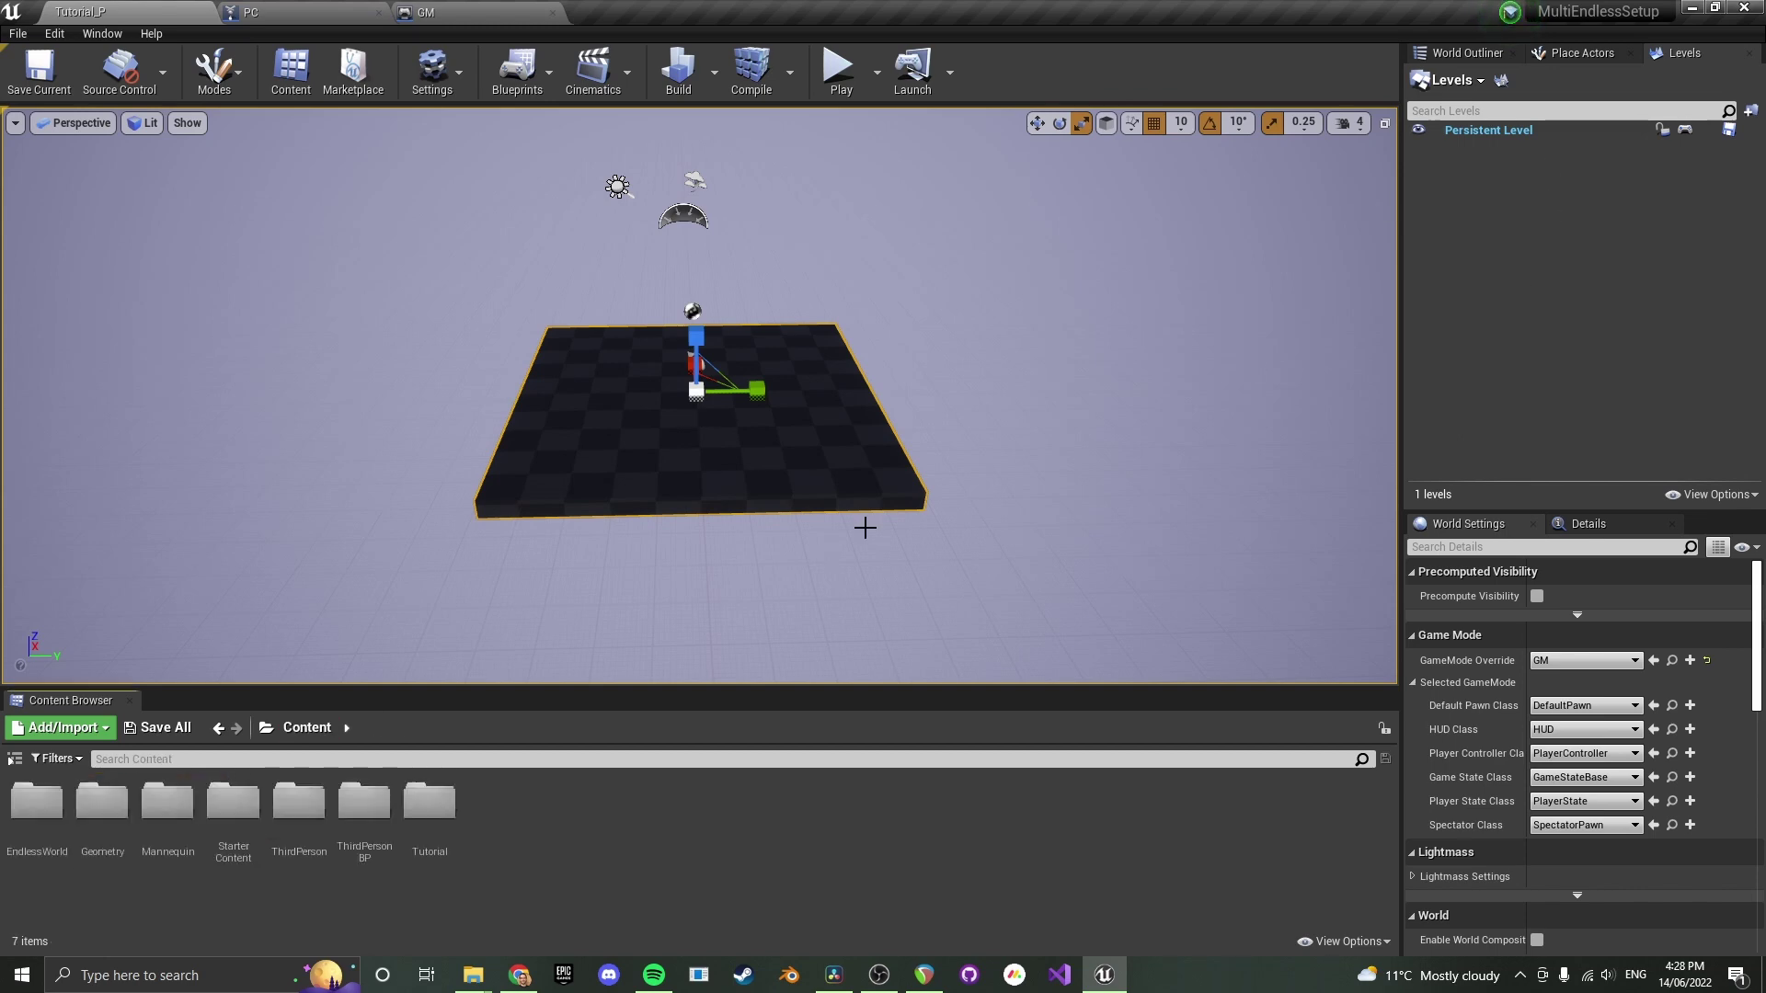
pyautogui.click(1453, 80)
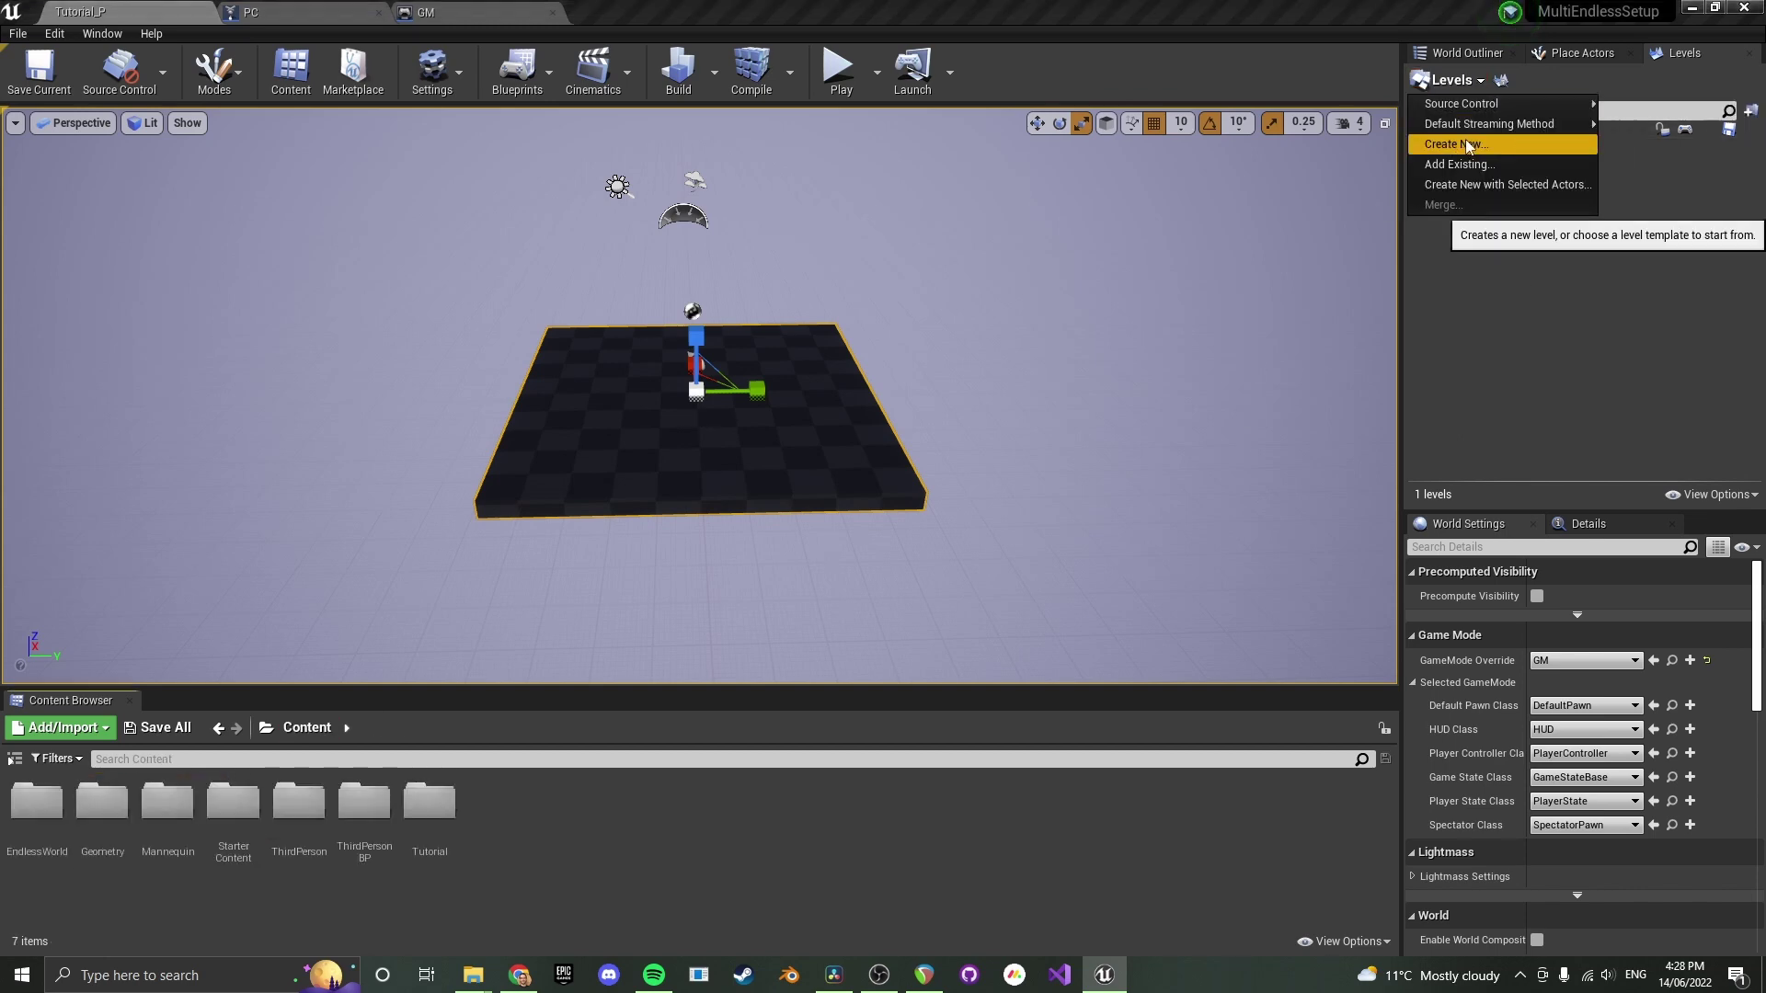
pyautogui.click(1467, 145)
pyautogui.doubleClick(36, 800)
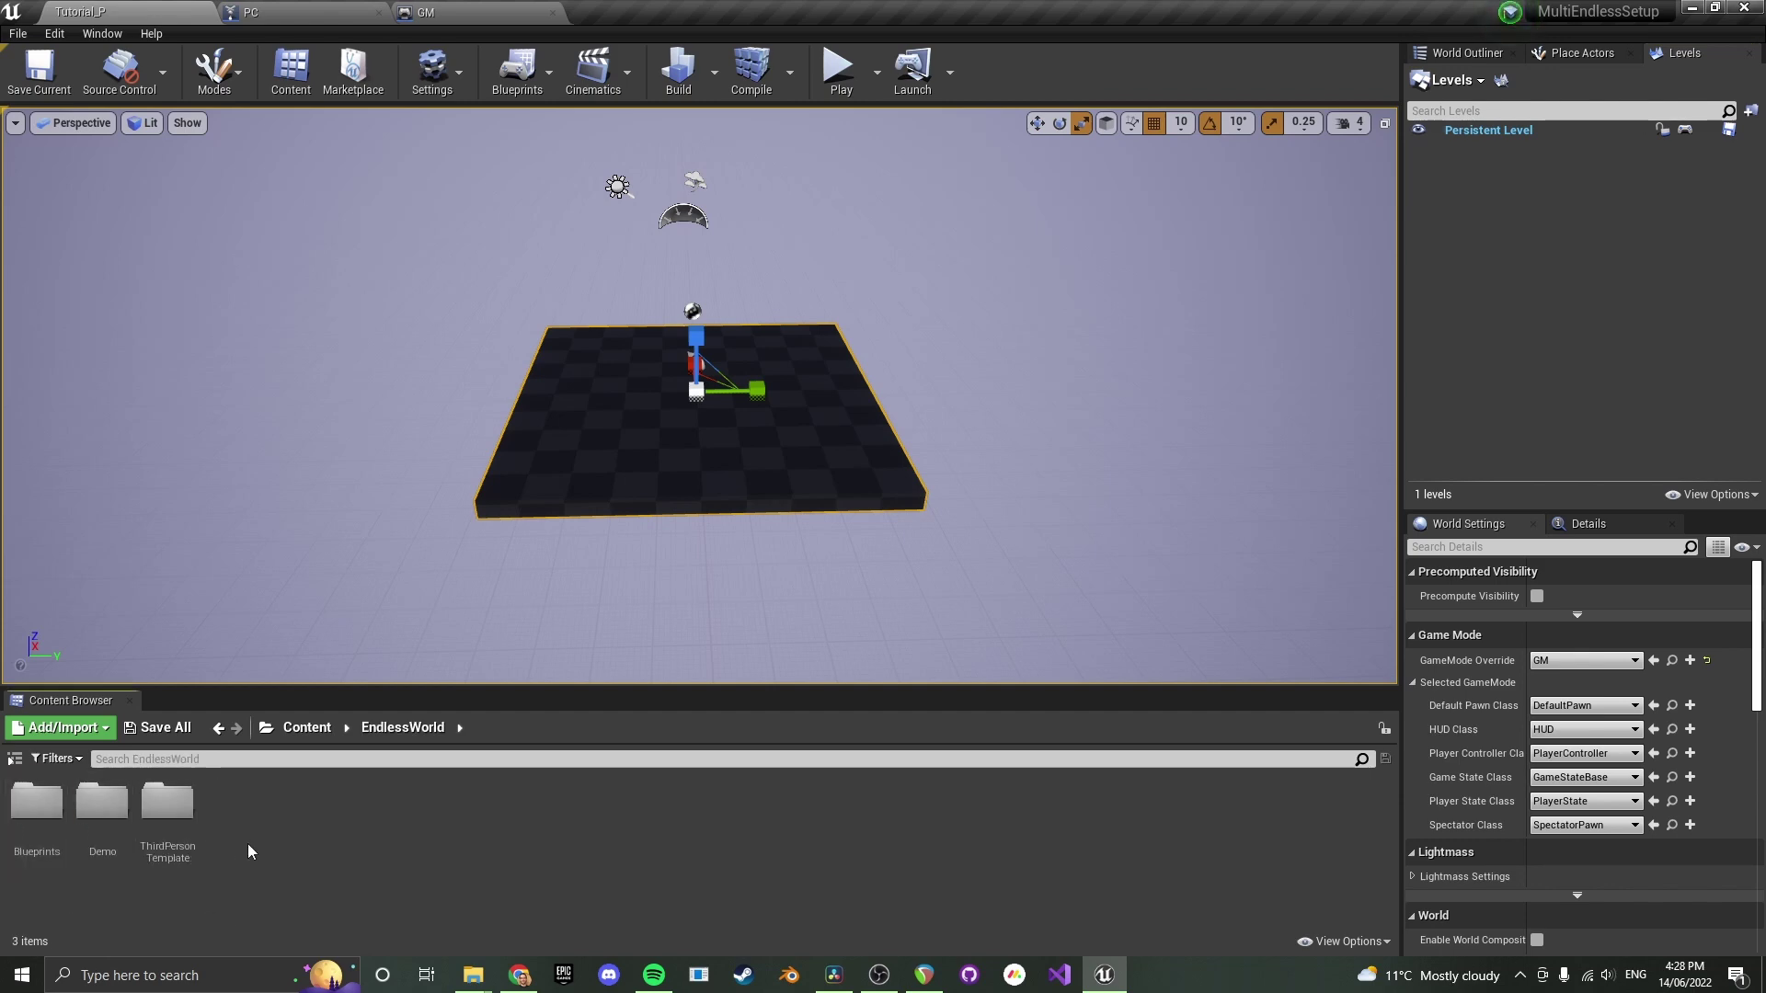
pyautogui.doubleClick(102, 800)
pyautogui.doubleClick(184, 818)
pyautogui.click(168, 805)
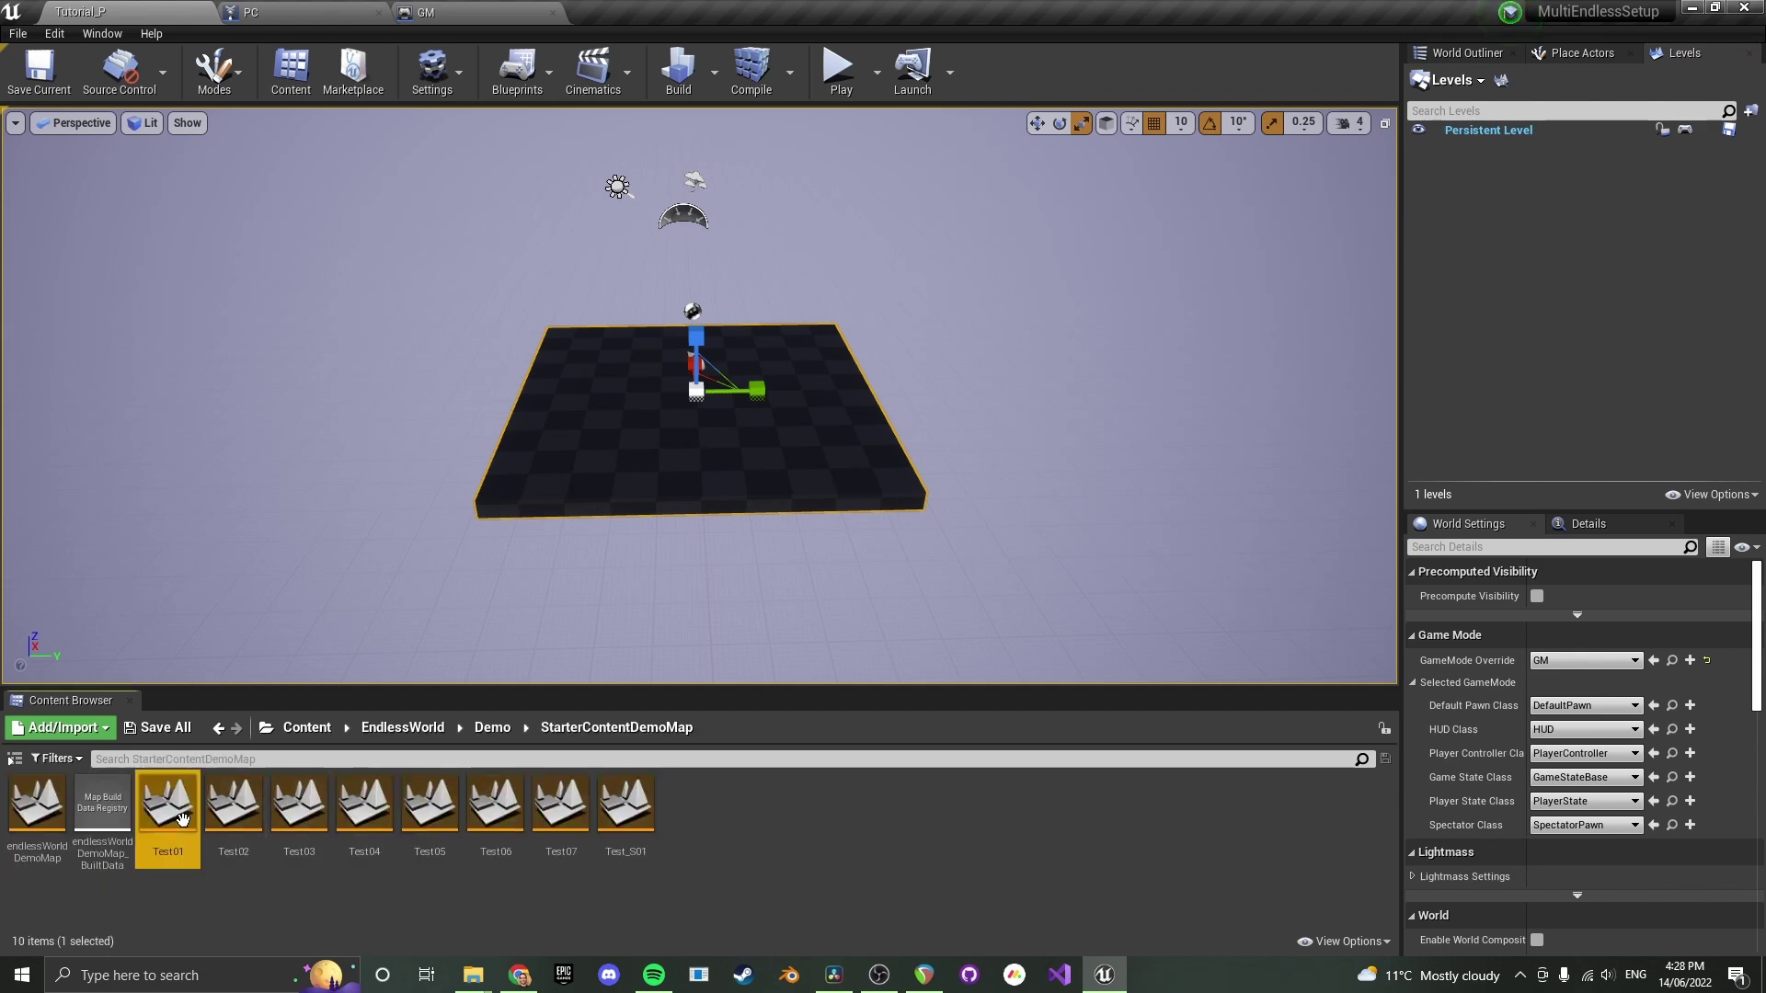
pyautogui.keyDown('shift'); pyautogui.click(612, 814); pyautogui.keyUp('shift')
pyautogui.moveTo(612, 814); pyautogui.dragTo(1545, 304)
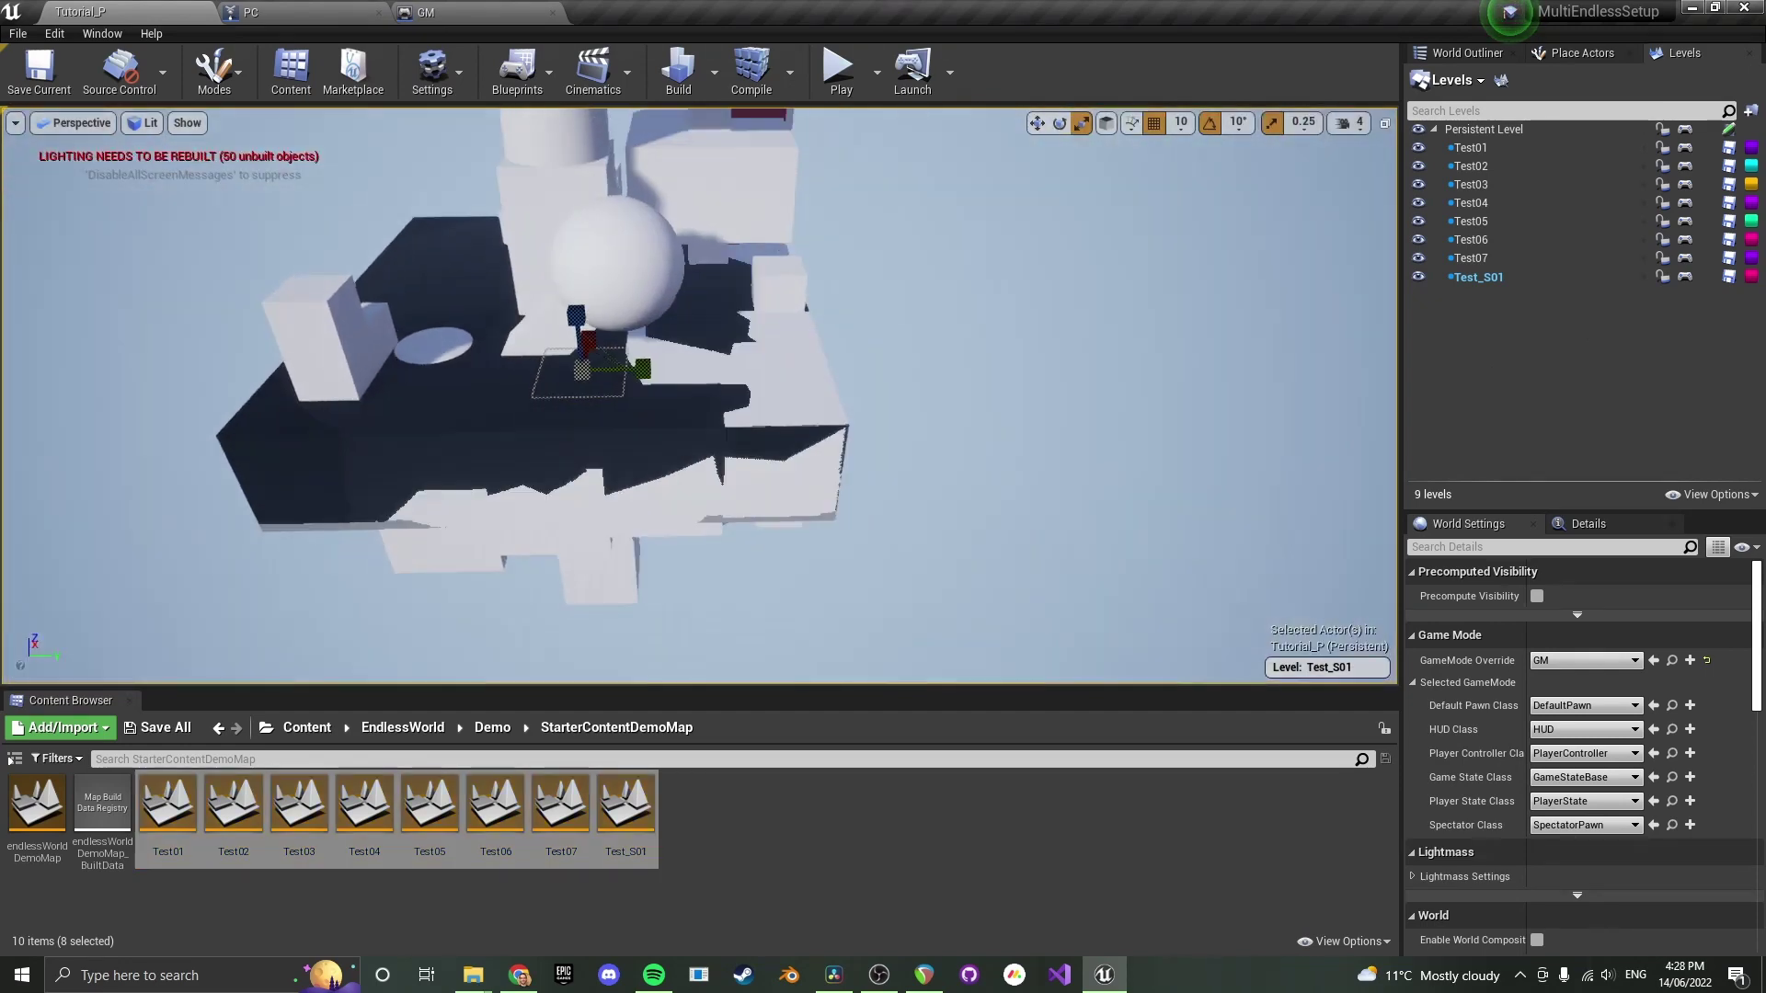
# Hide the sublevels Test01 to Test07 and Test_S01 so only the persistent level is shown
pyautogui.click(1418, 147)
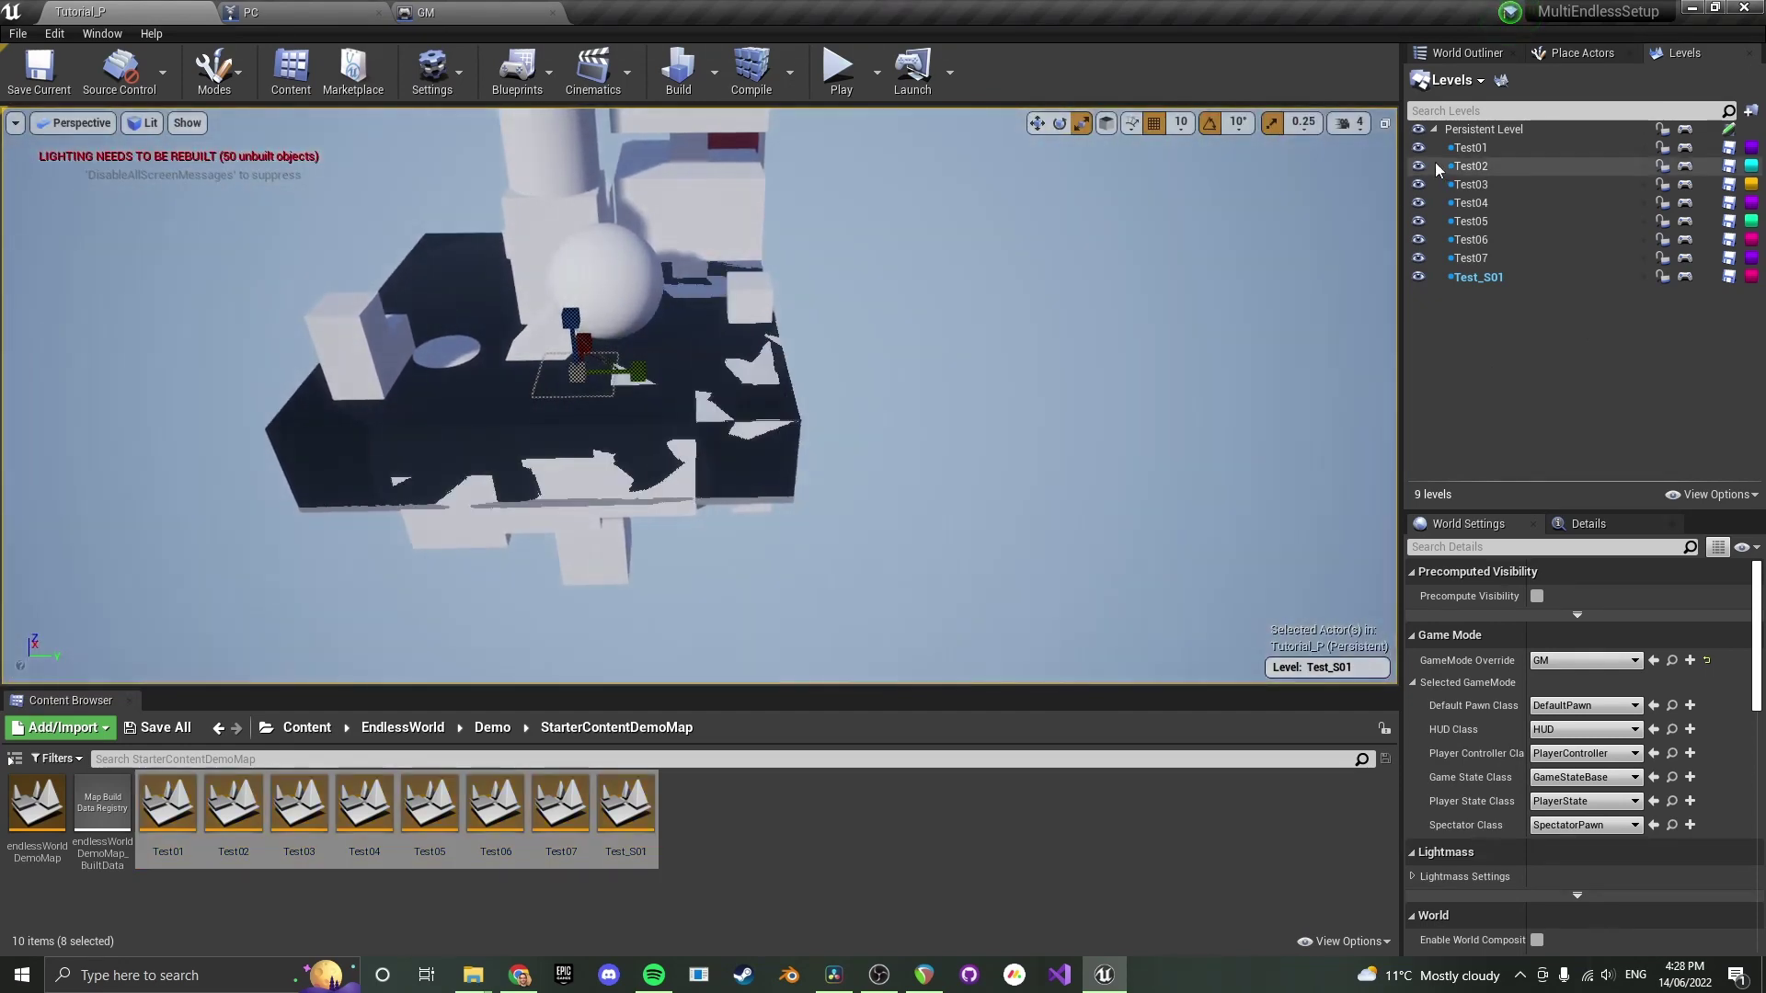
pyautogui.click(1418, 166)
pyautogui.click(1419, 184)
pyautogui.click(1419, 203)
pyautogui.click(1418, 221)
pyautogui.click(1419, 239)
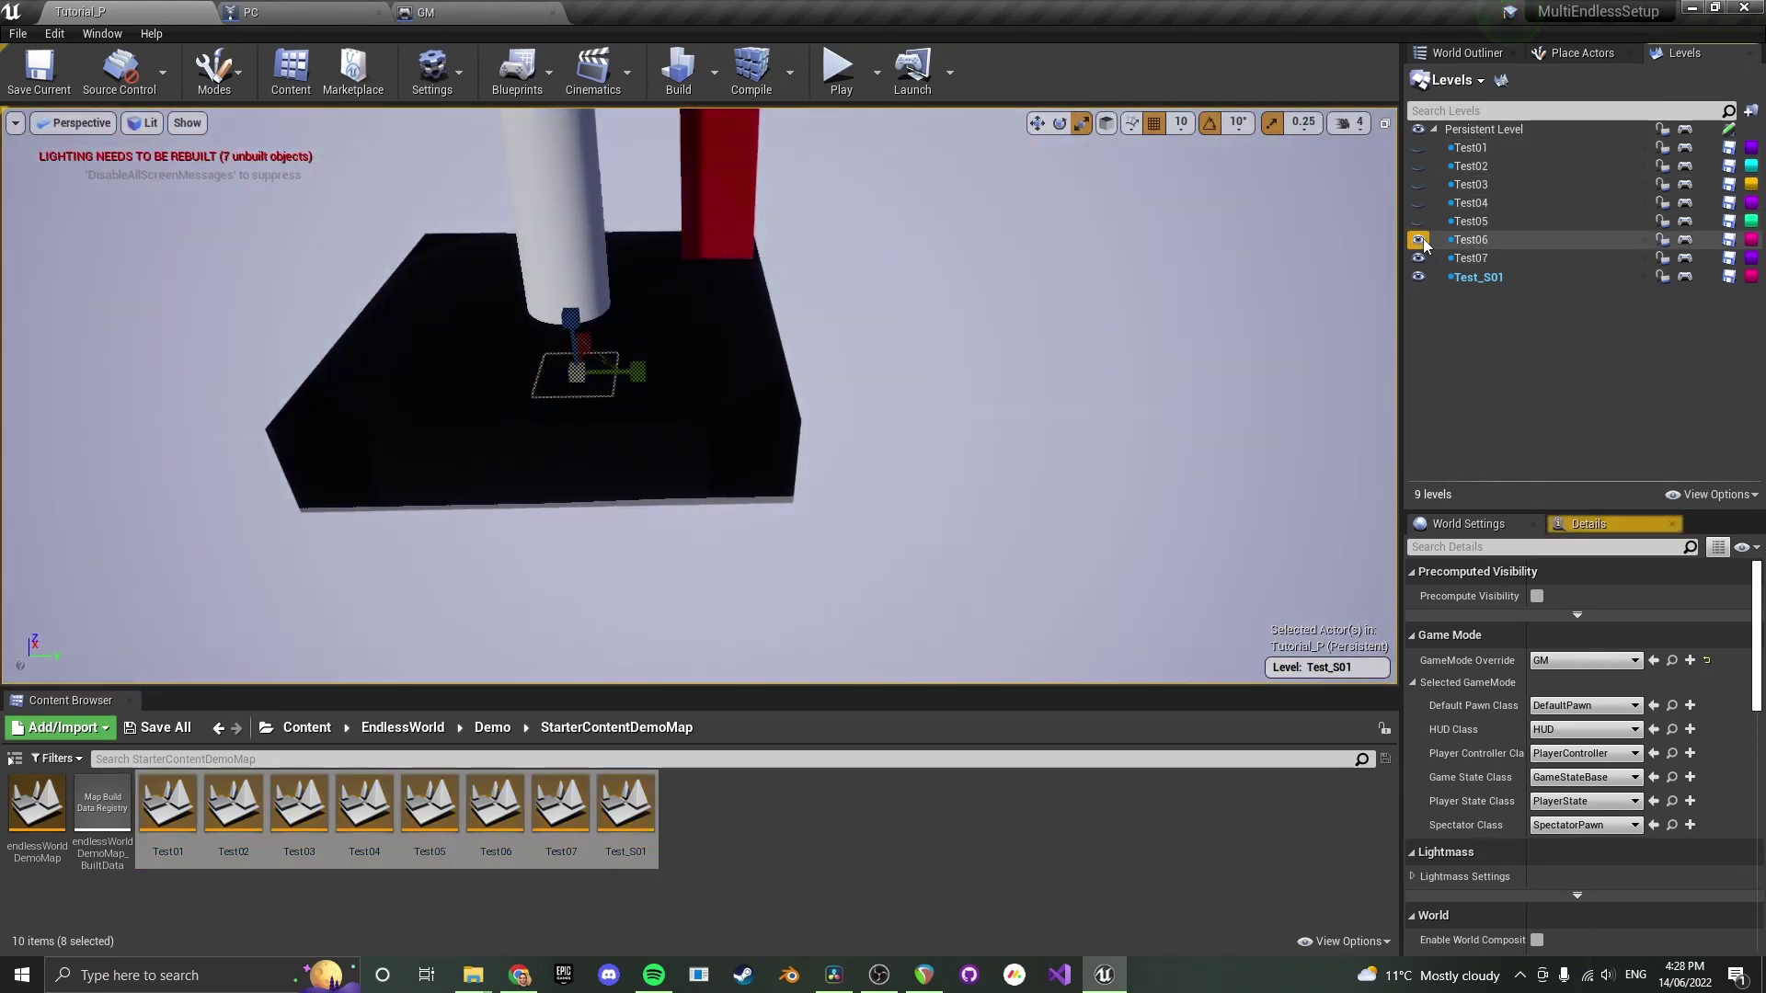
pyautogui.click(1418, 258)
pyautogui.click(1418, 277)
pyautogui.moveTo(1276, 293); pyautogui.dragTo(1123, 288)
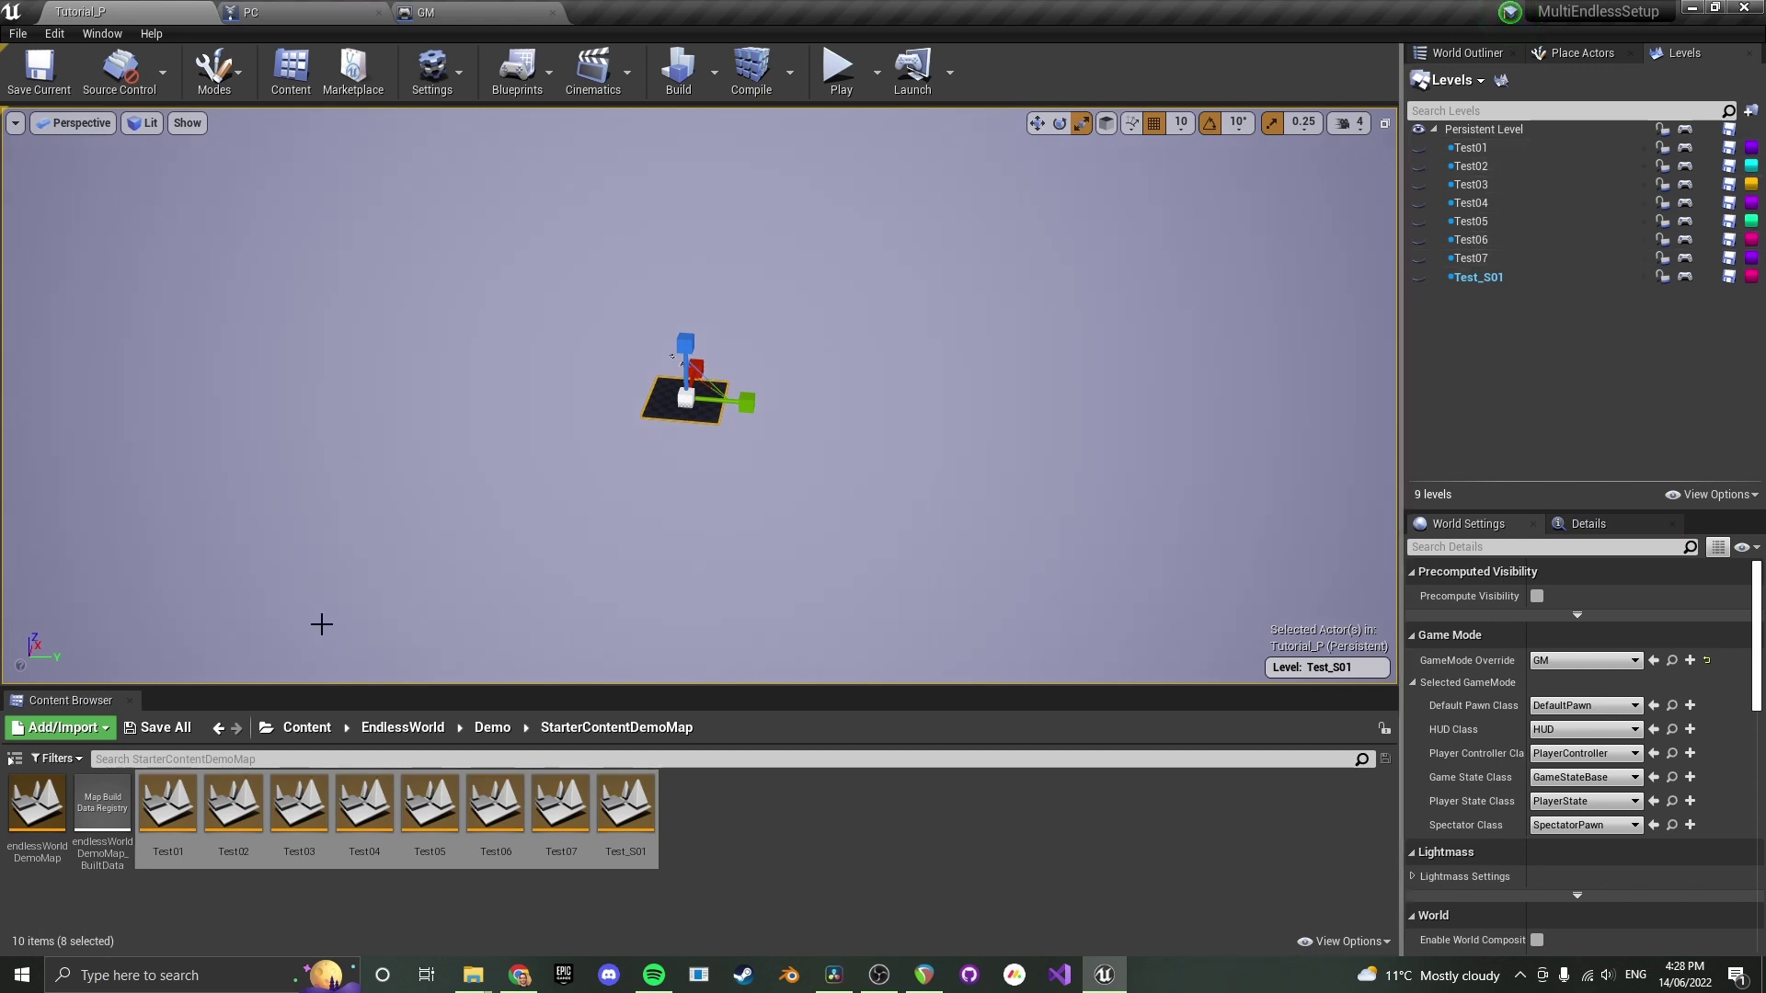
# Open the DT_endlessWorldInfo data table from EndlessWorld/Blueprints and delete its existing Tutorial_P row
pyautogui.click(307, 727)
pyautogui.doubleClick(54, 814)
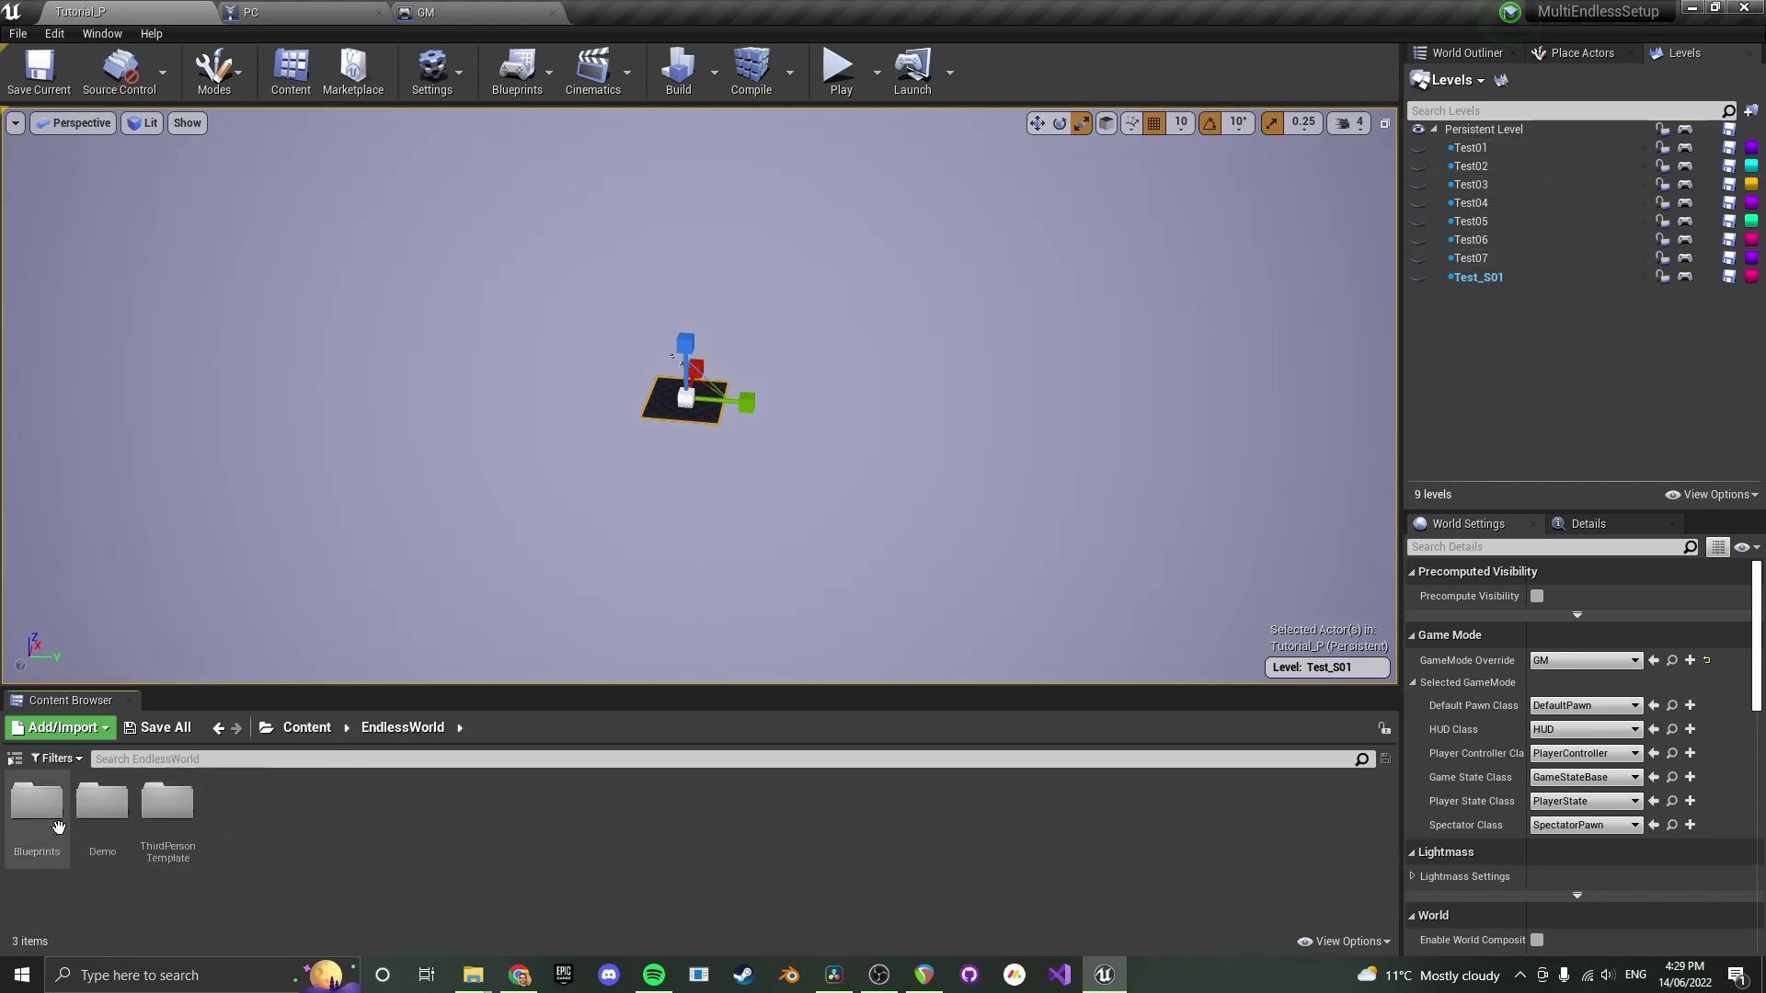
pyautogui.doubleClick(58, 827)
pyautogui.doubleClick(197, 815)
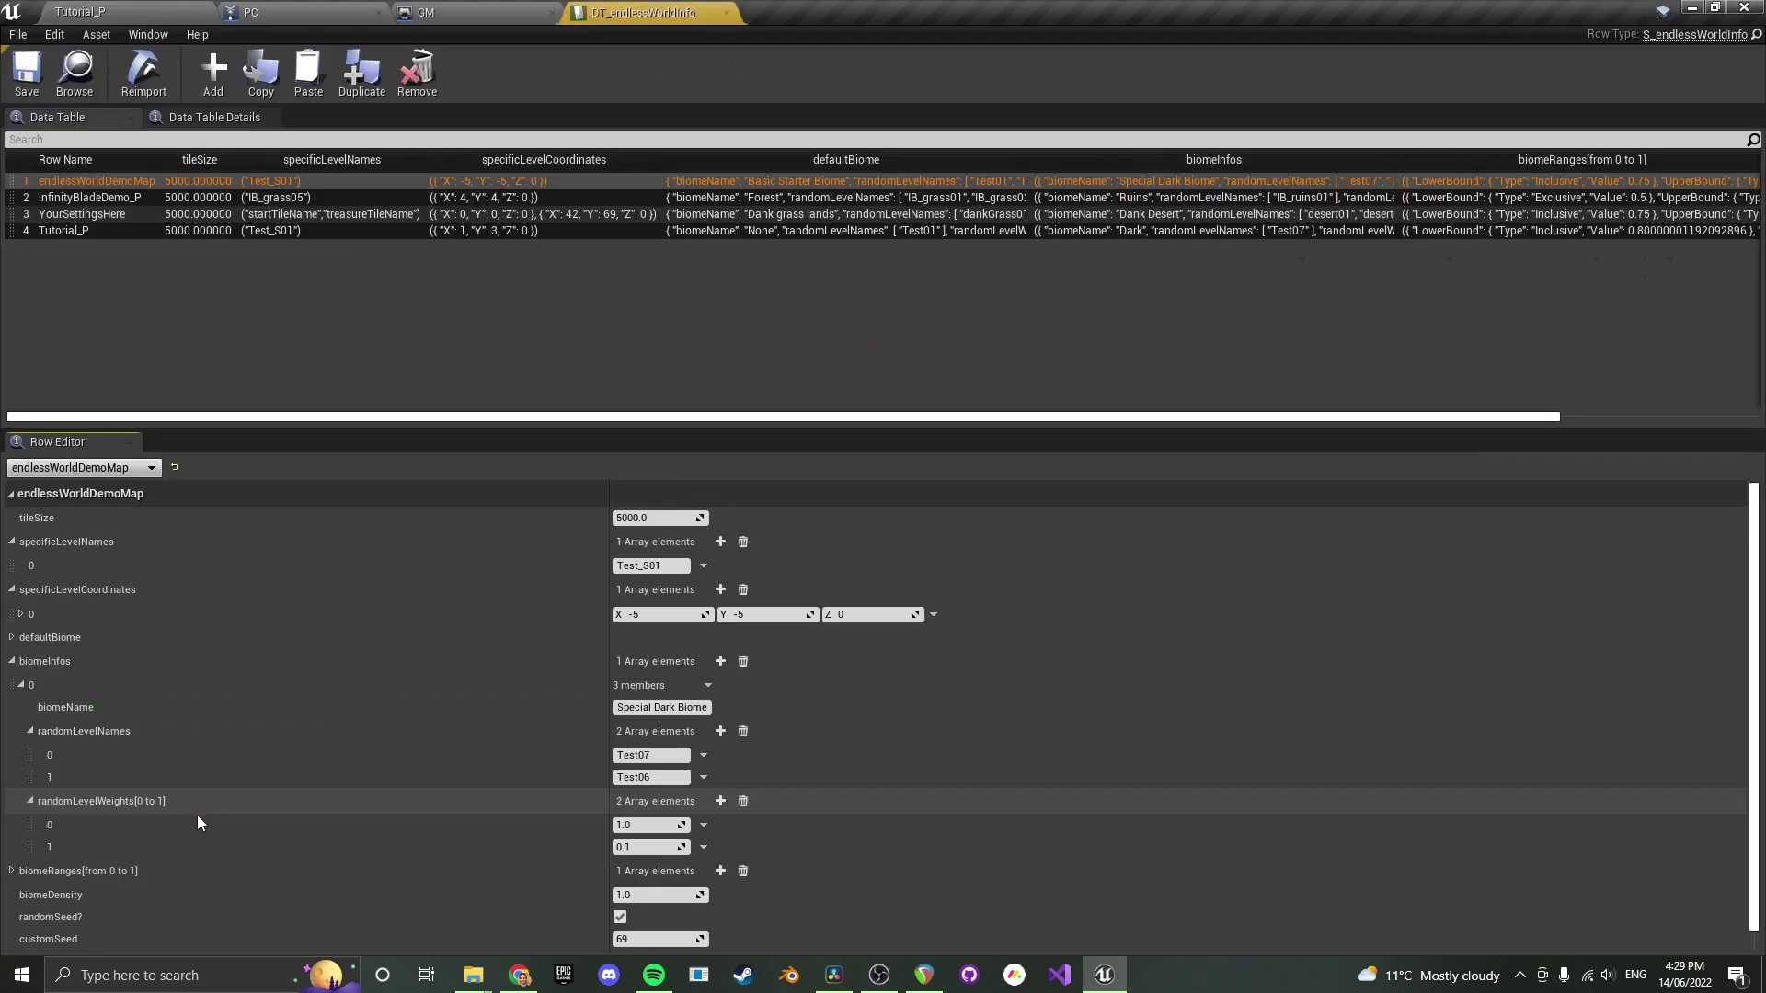
pyautogui.click(110, 235)
pyautogui.click(74, 232)
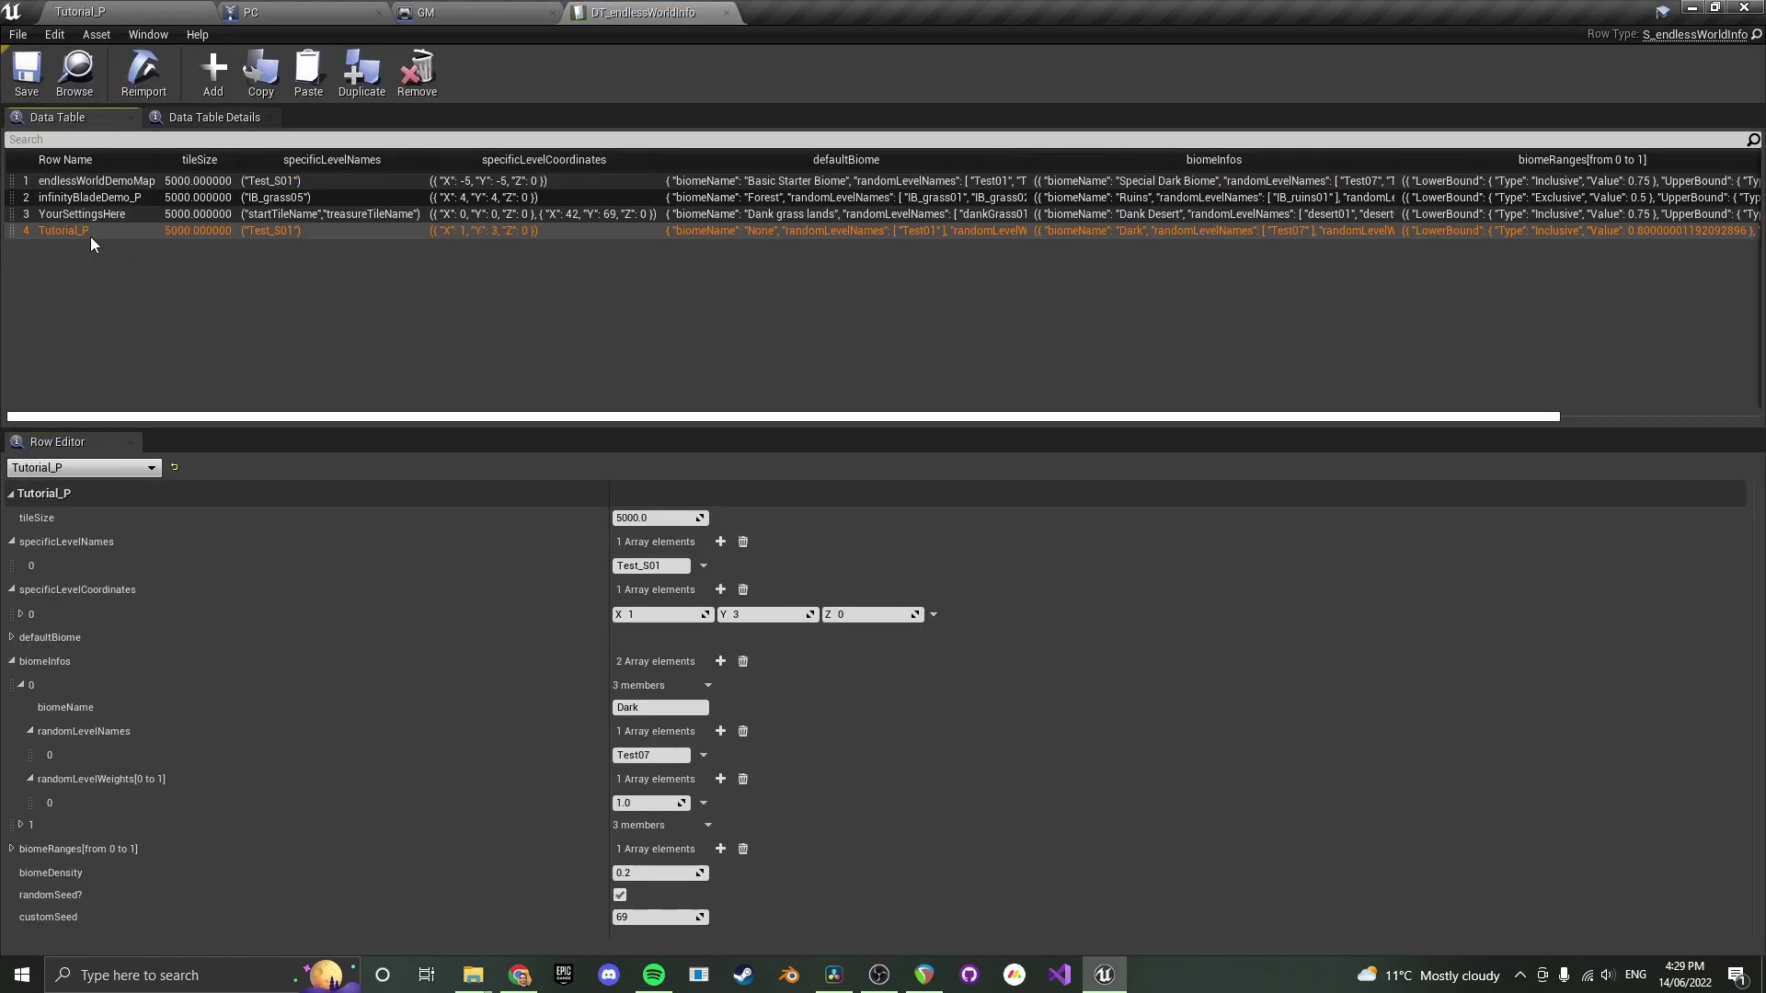
pyautogui.press('Delete')
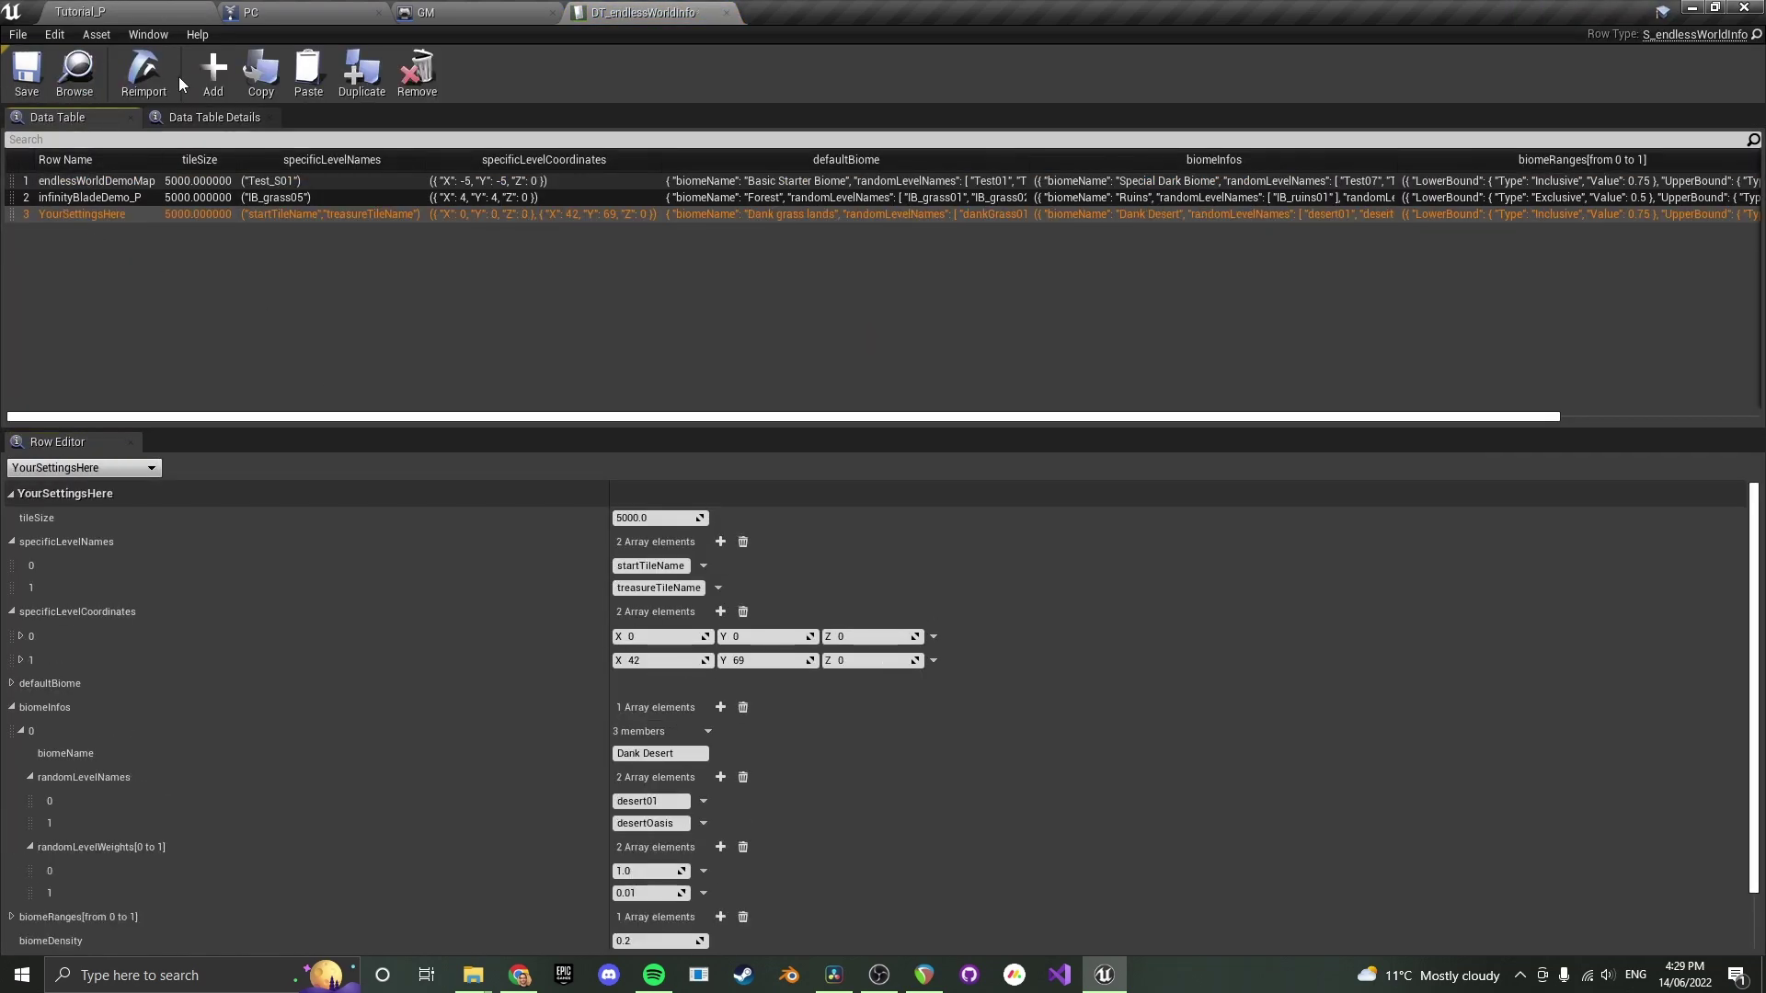
# Add a new row to DT_endlessWorldInfo and name it Tutorial_P
pyautogui.click(208, 79)
pyautogui.doubleClick(61, 233)
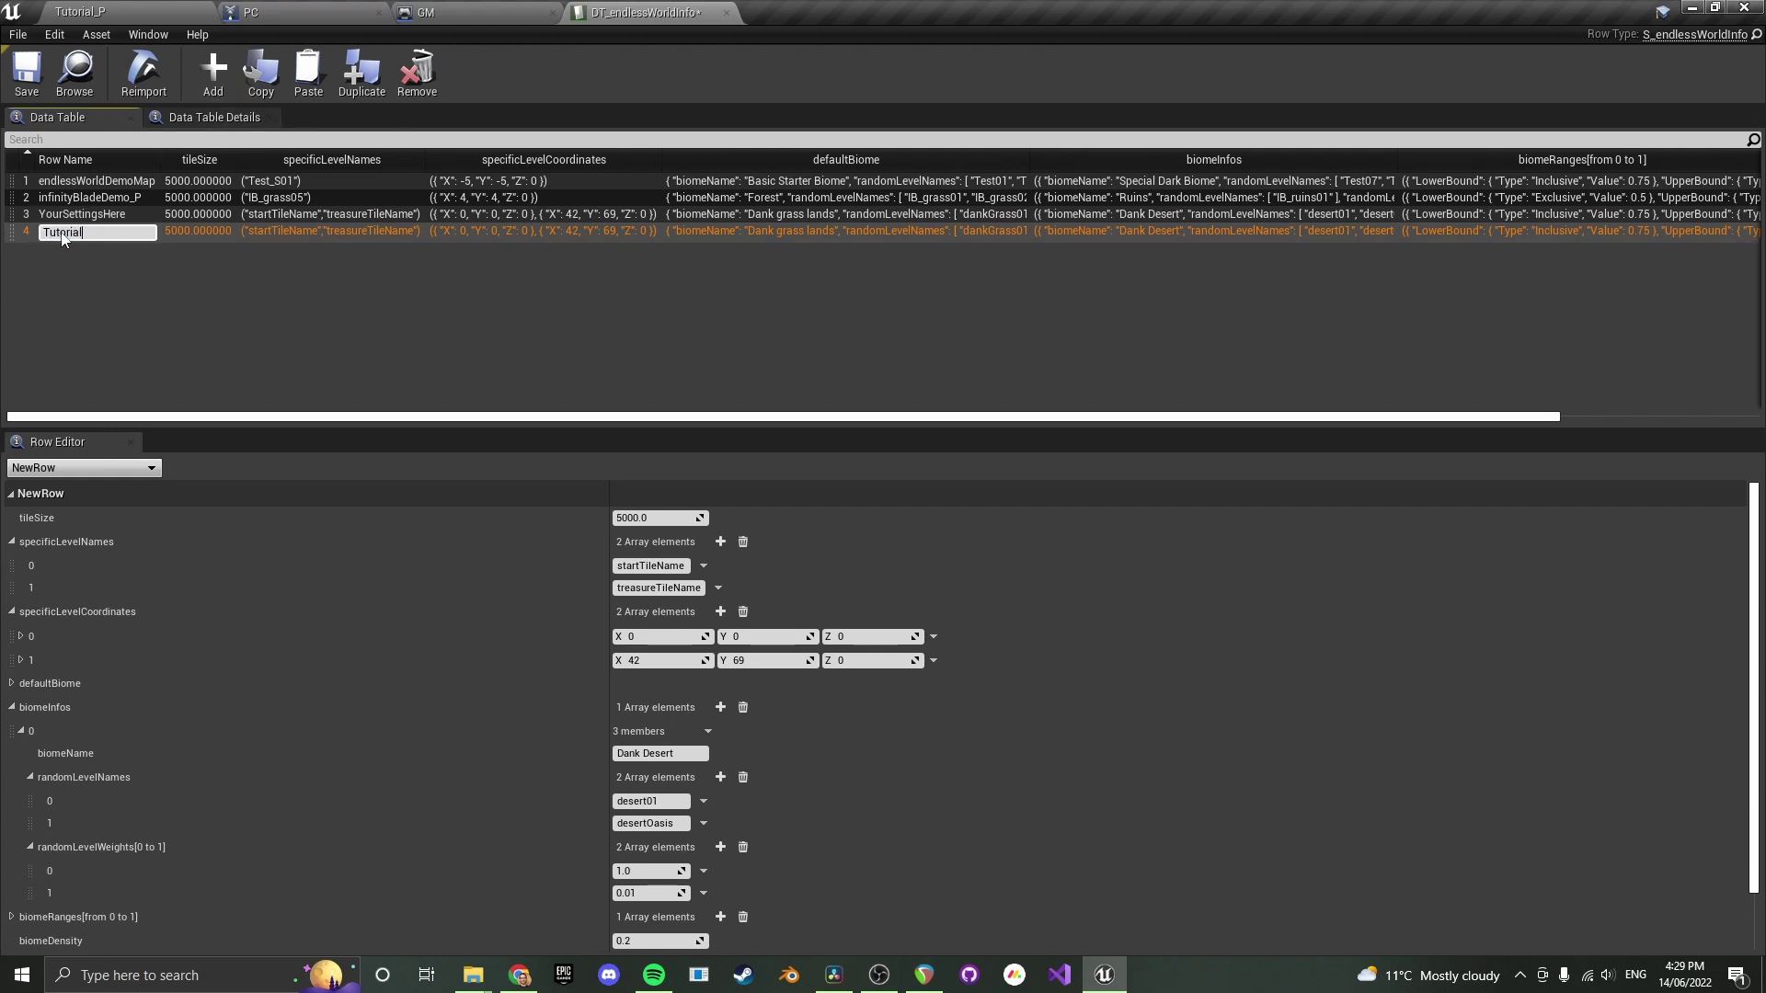
pyautogui.write('Tutorial_P')
pyautogui.press('Return')
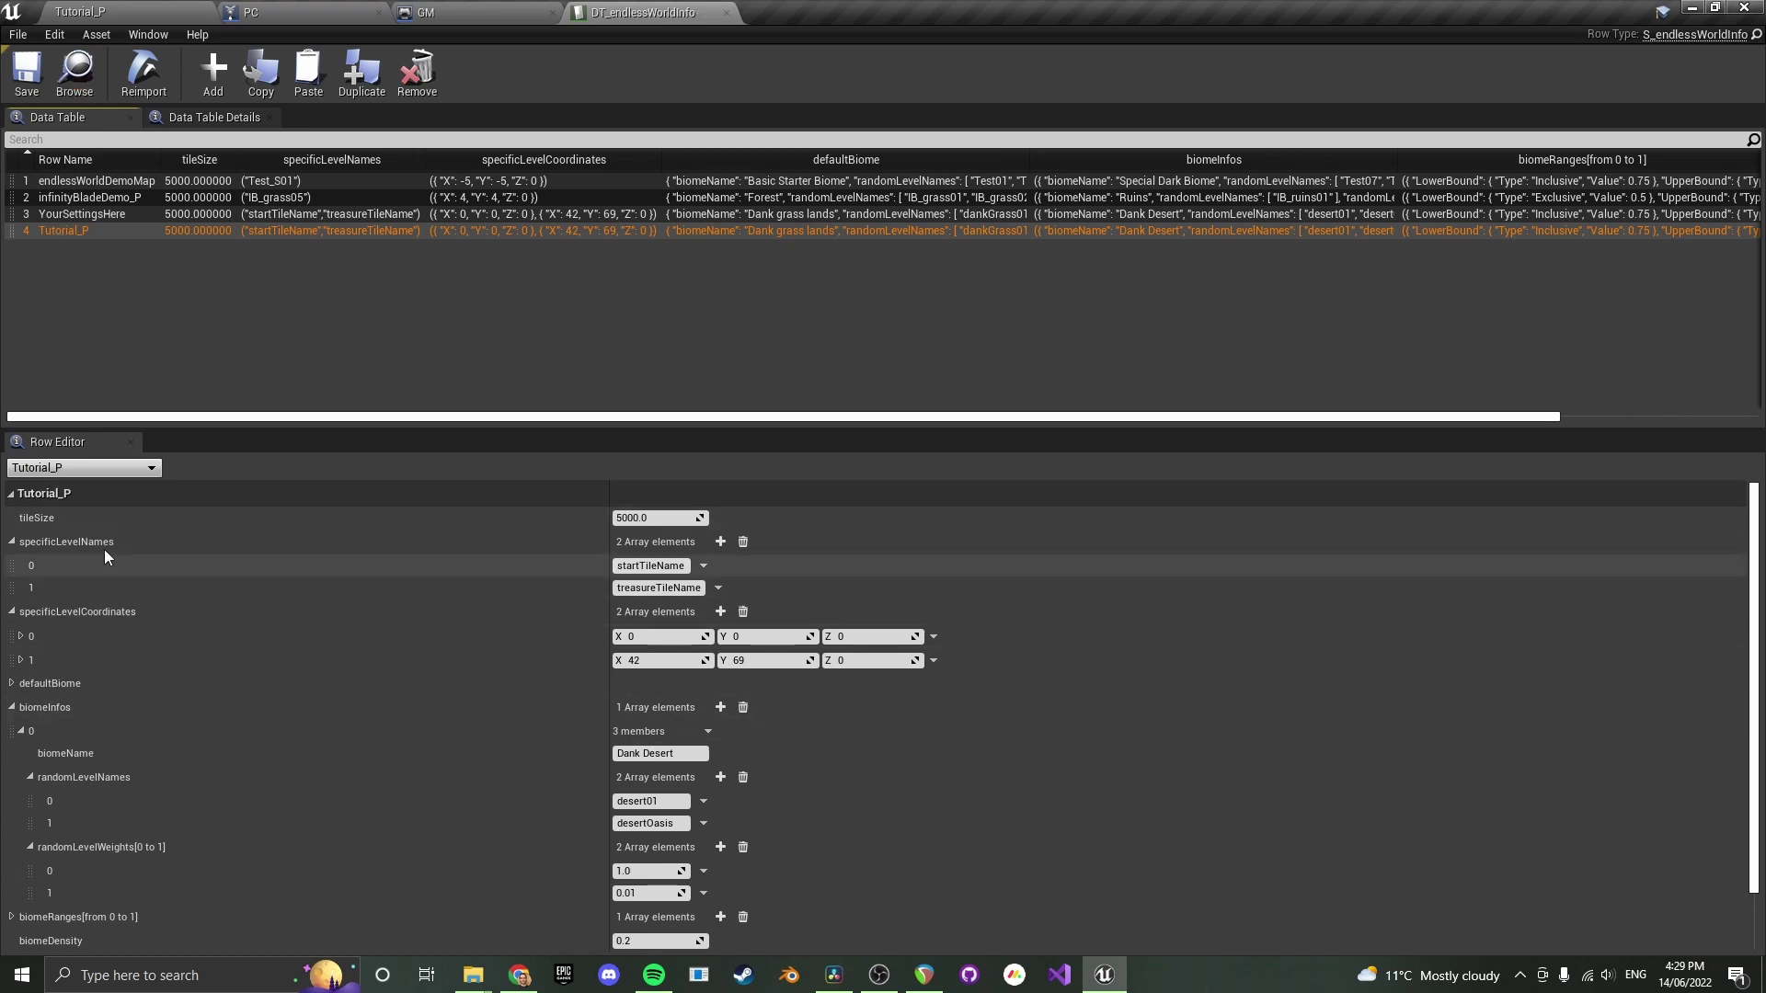
# Empty the specificLevelNames, specificLevelCoordinates, biomeInfos and biomeRanges arrays of the Tutorial_P row and save the table
pyautogui.click(744, 542)
pyautogui.click(743, 567)
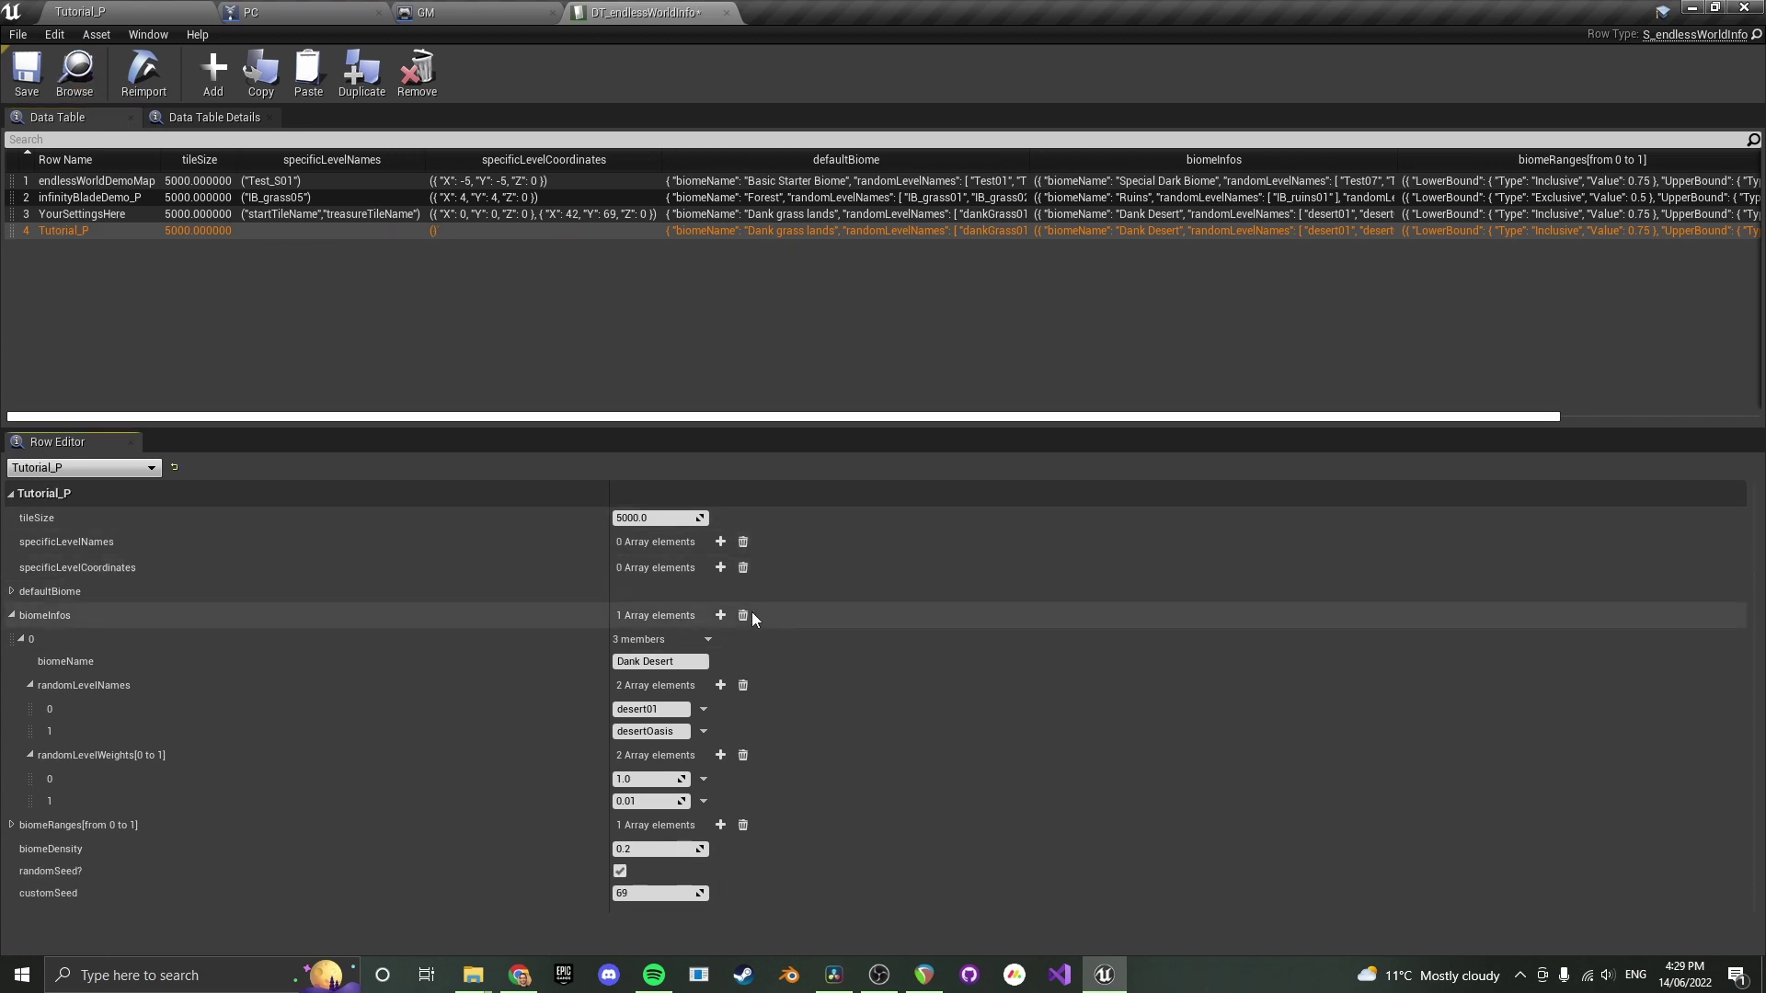
pyautogui.click(743, 615)
pyautogui.click(743, 641)
pyautogui.hotkey('ctrl', 's')
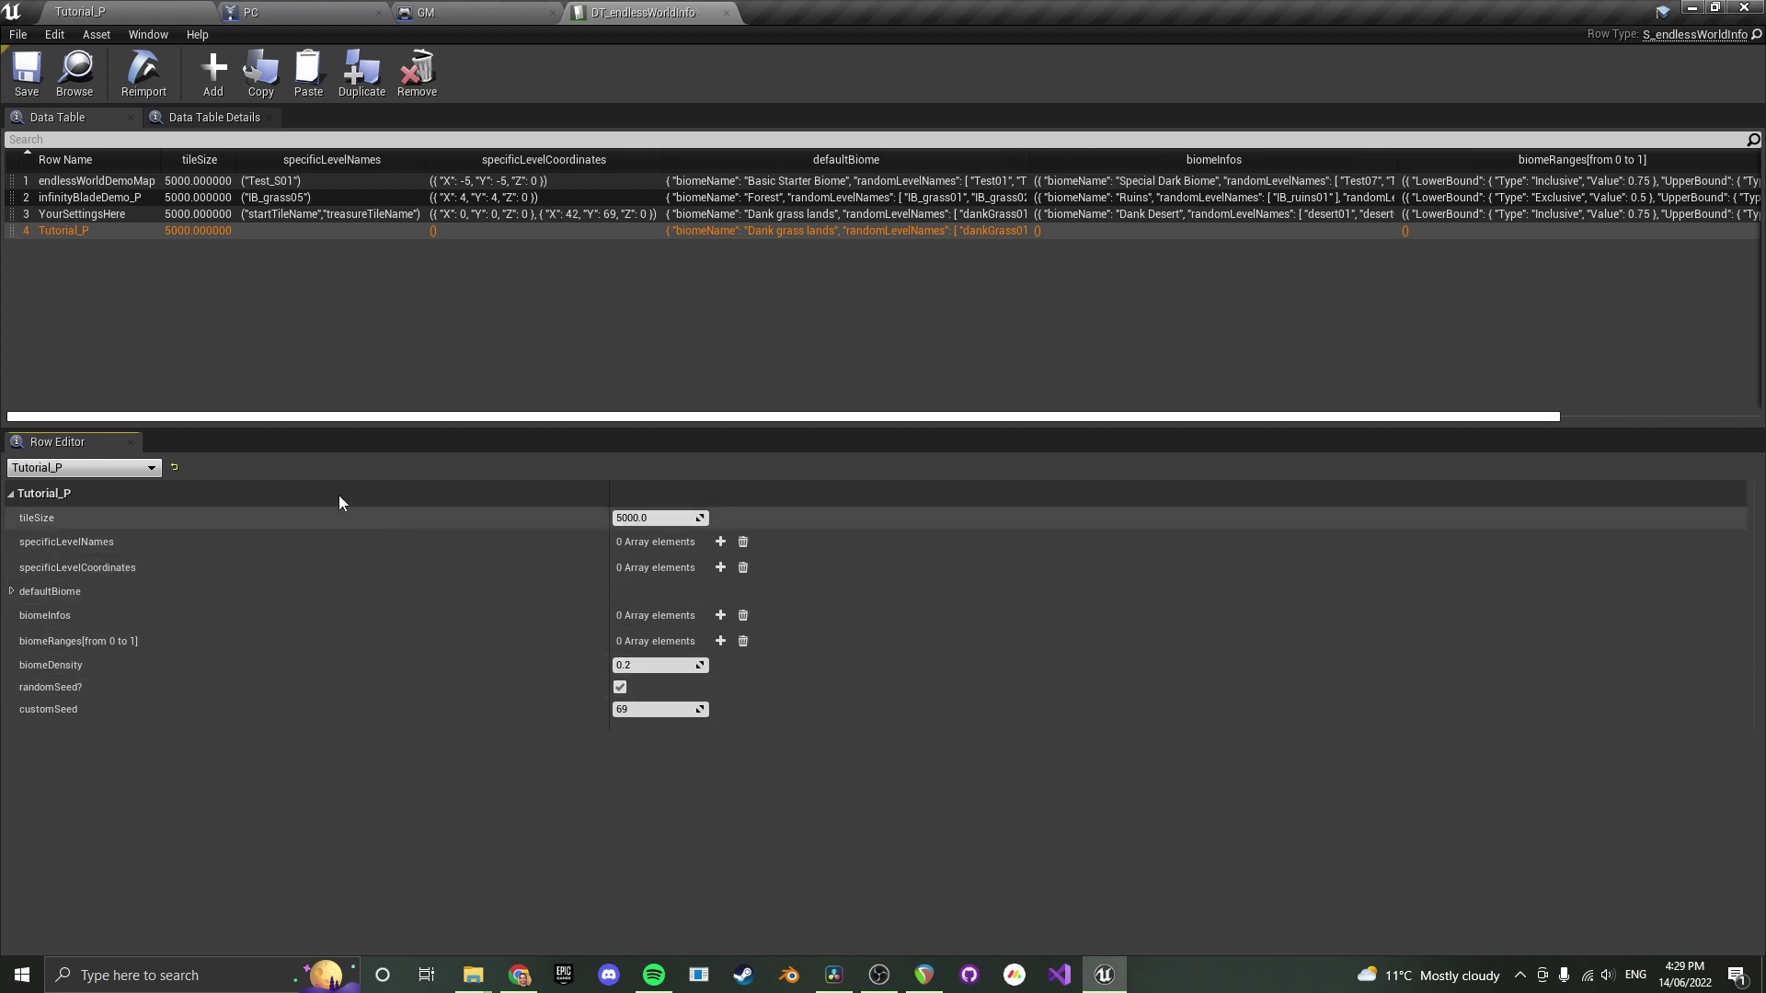
# Add Test_S01 to the Tutorial_P row's specificLevelNames, checking that sublevel and its name in the map
pyautogui.click(721, 543)
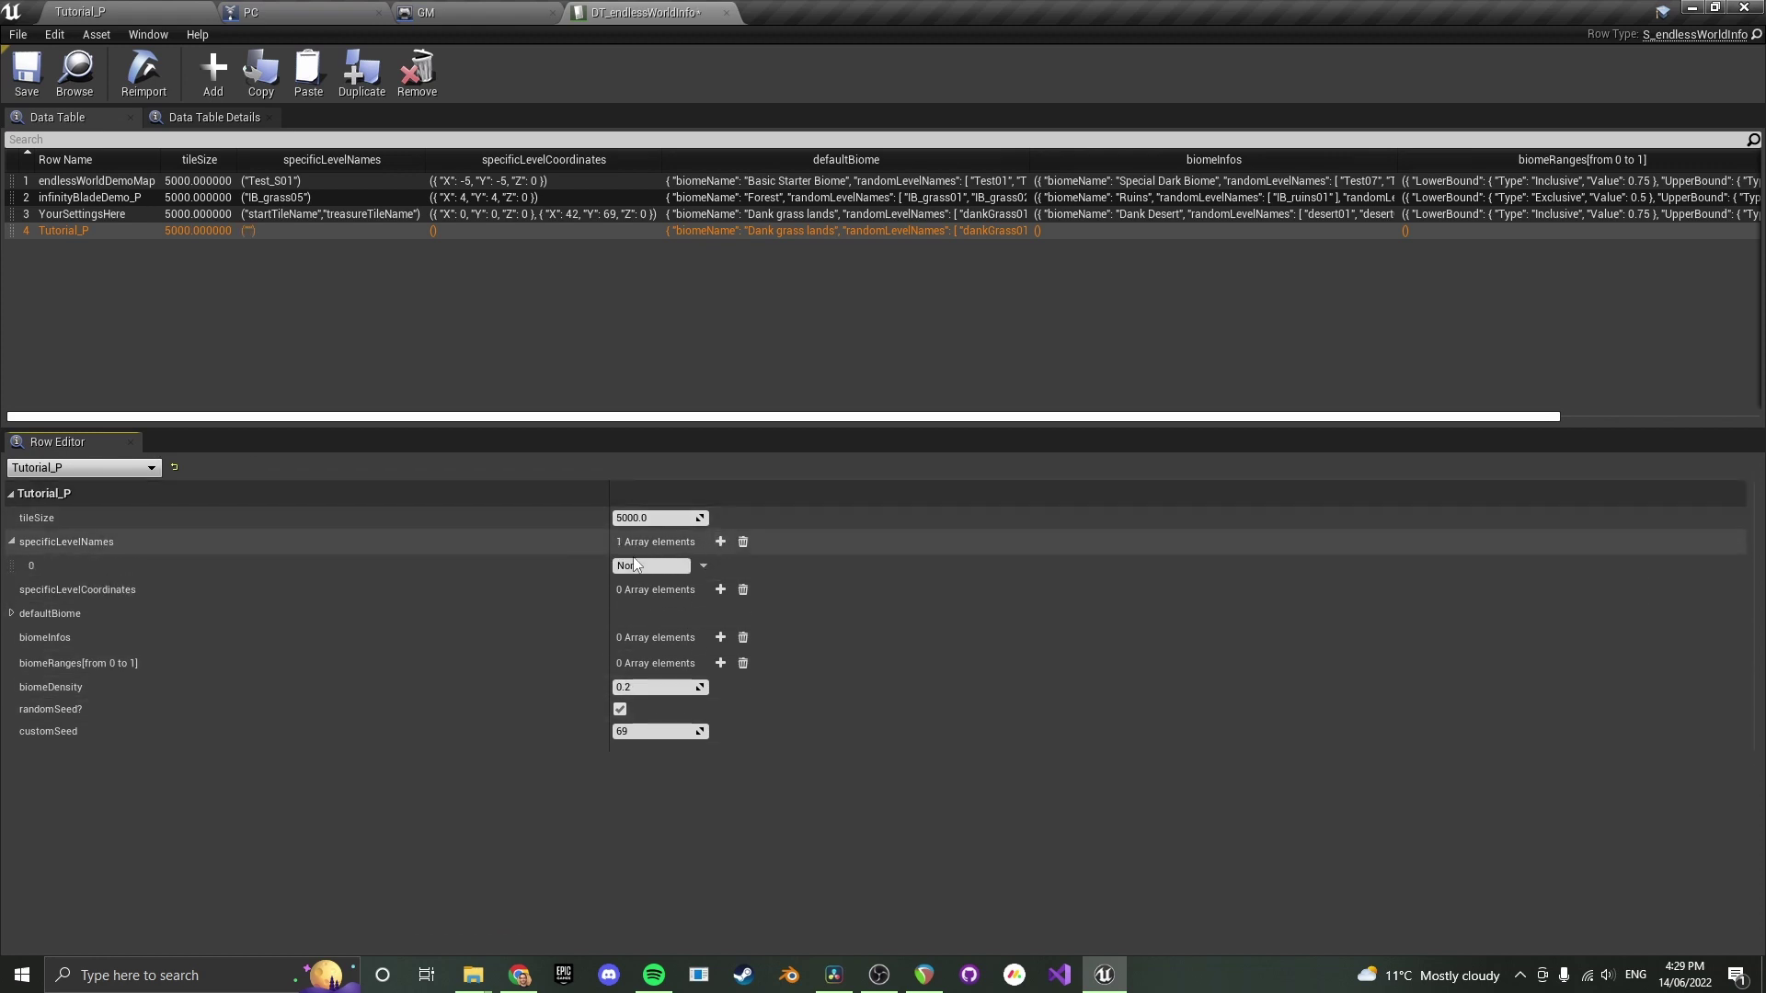
pyautogui.click(80, 11)
pyautogui.click(1418, 277)
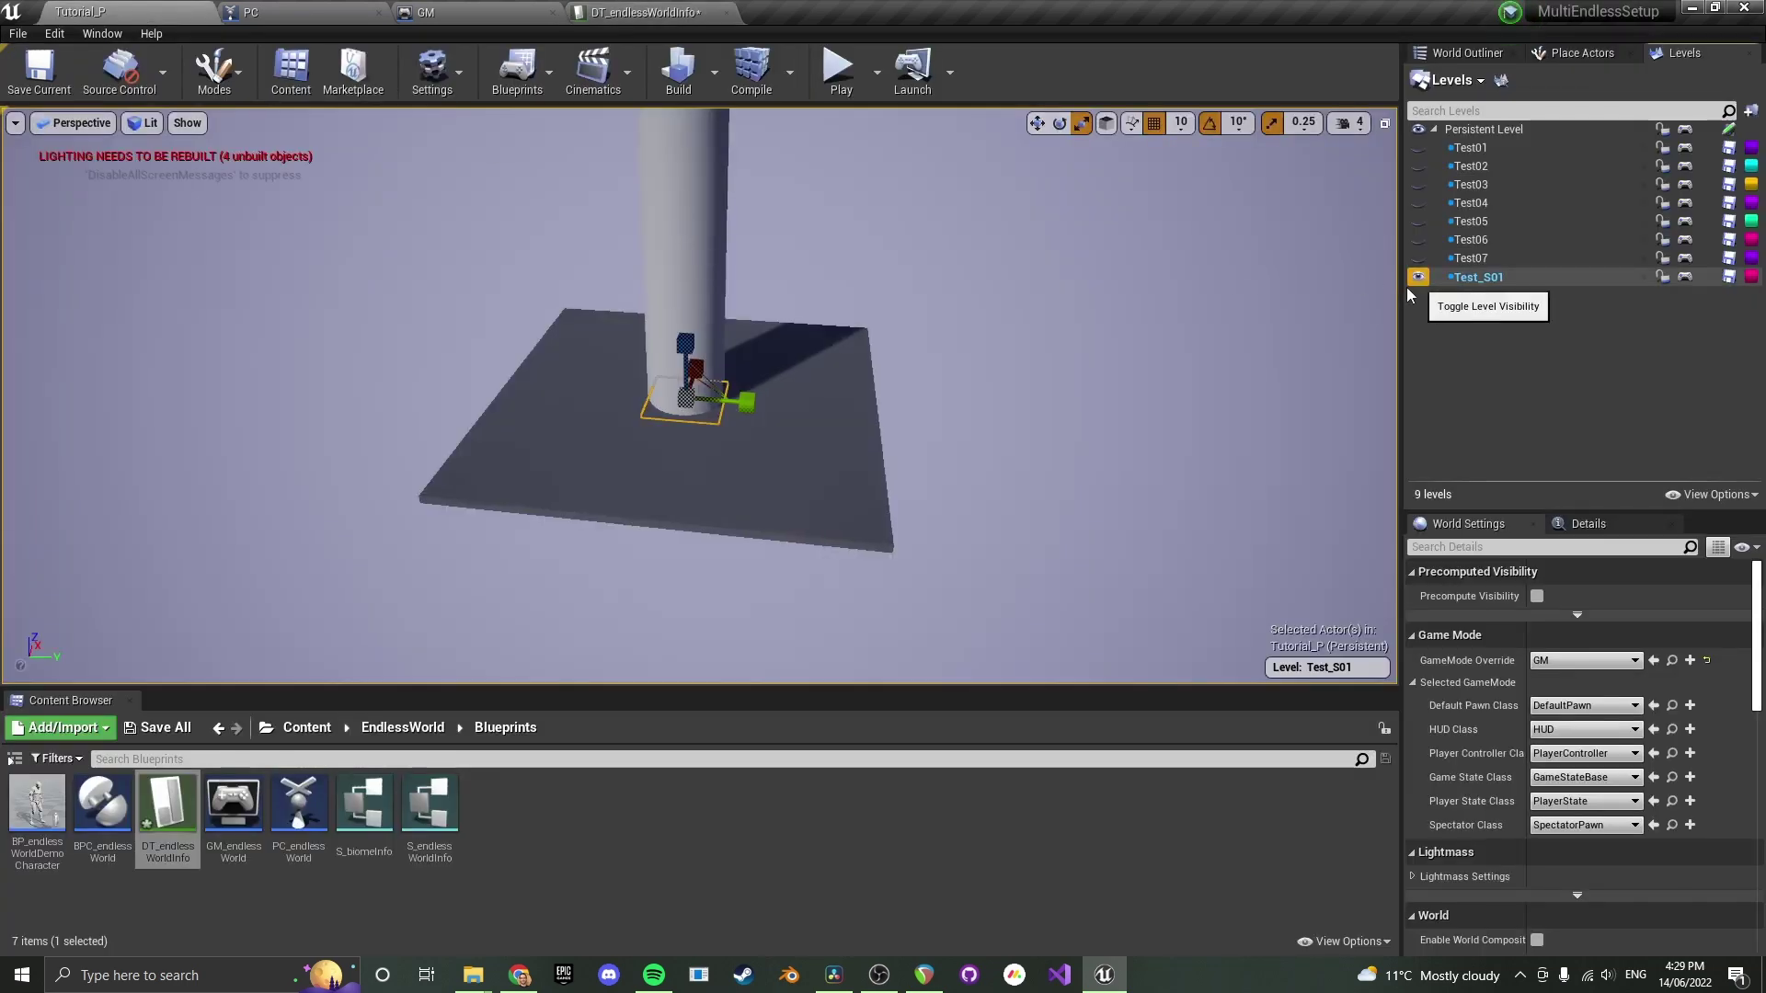
pyautogui.moveTo(897, 377); pyautogui.dragTo(897, 378, button='right')
pyautogui.click(644, 12)
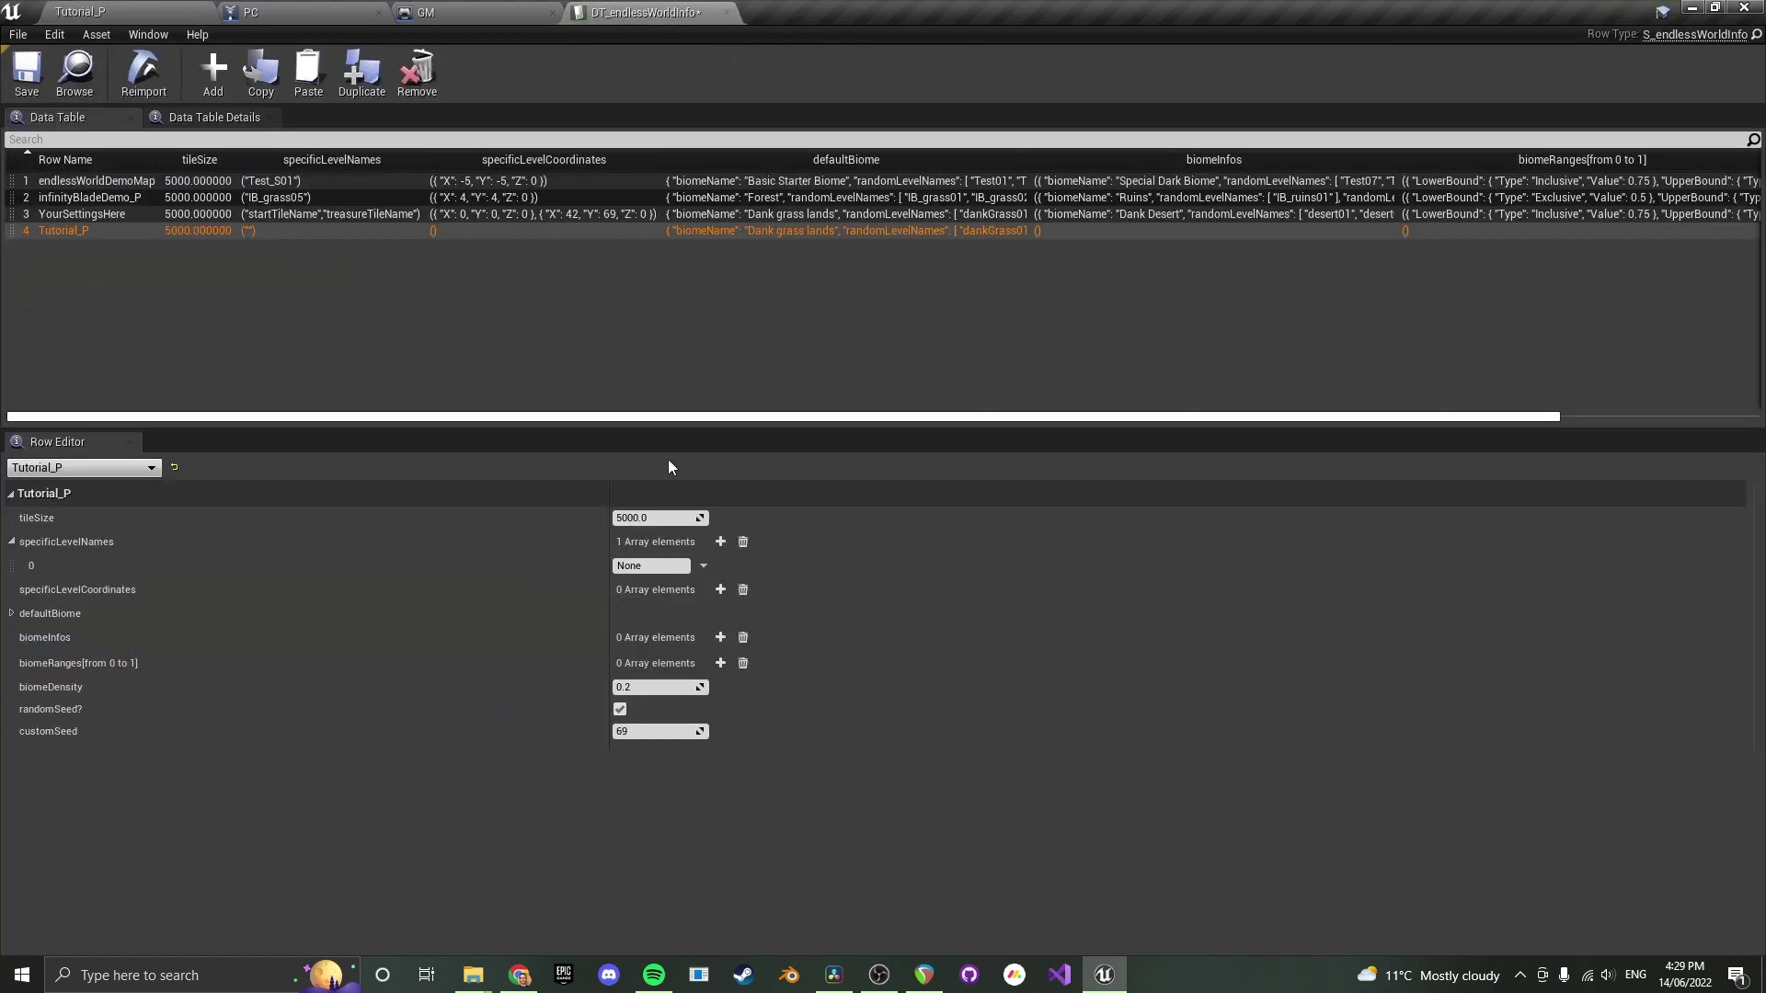
pyautogui.write('Test')
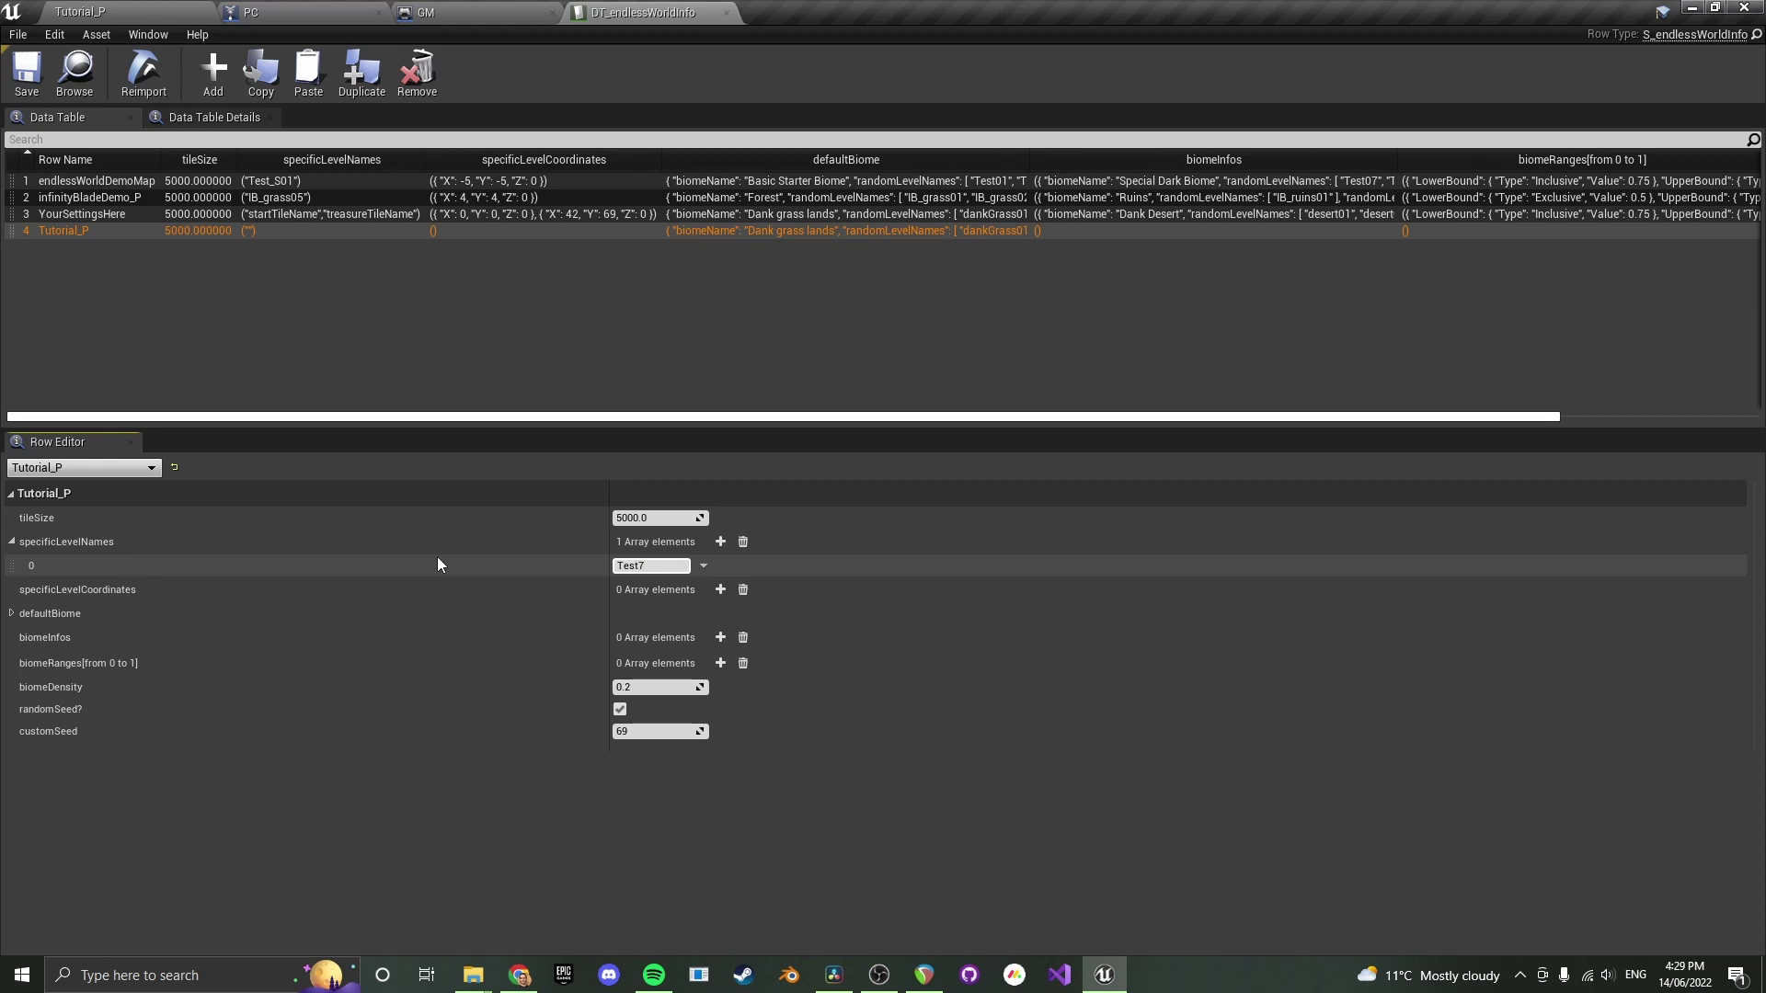
pyautogui.write('7')
pyautogui.press('BackSpace')
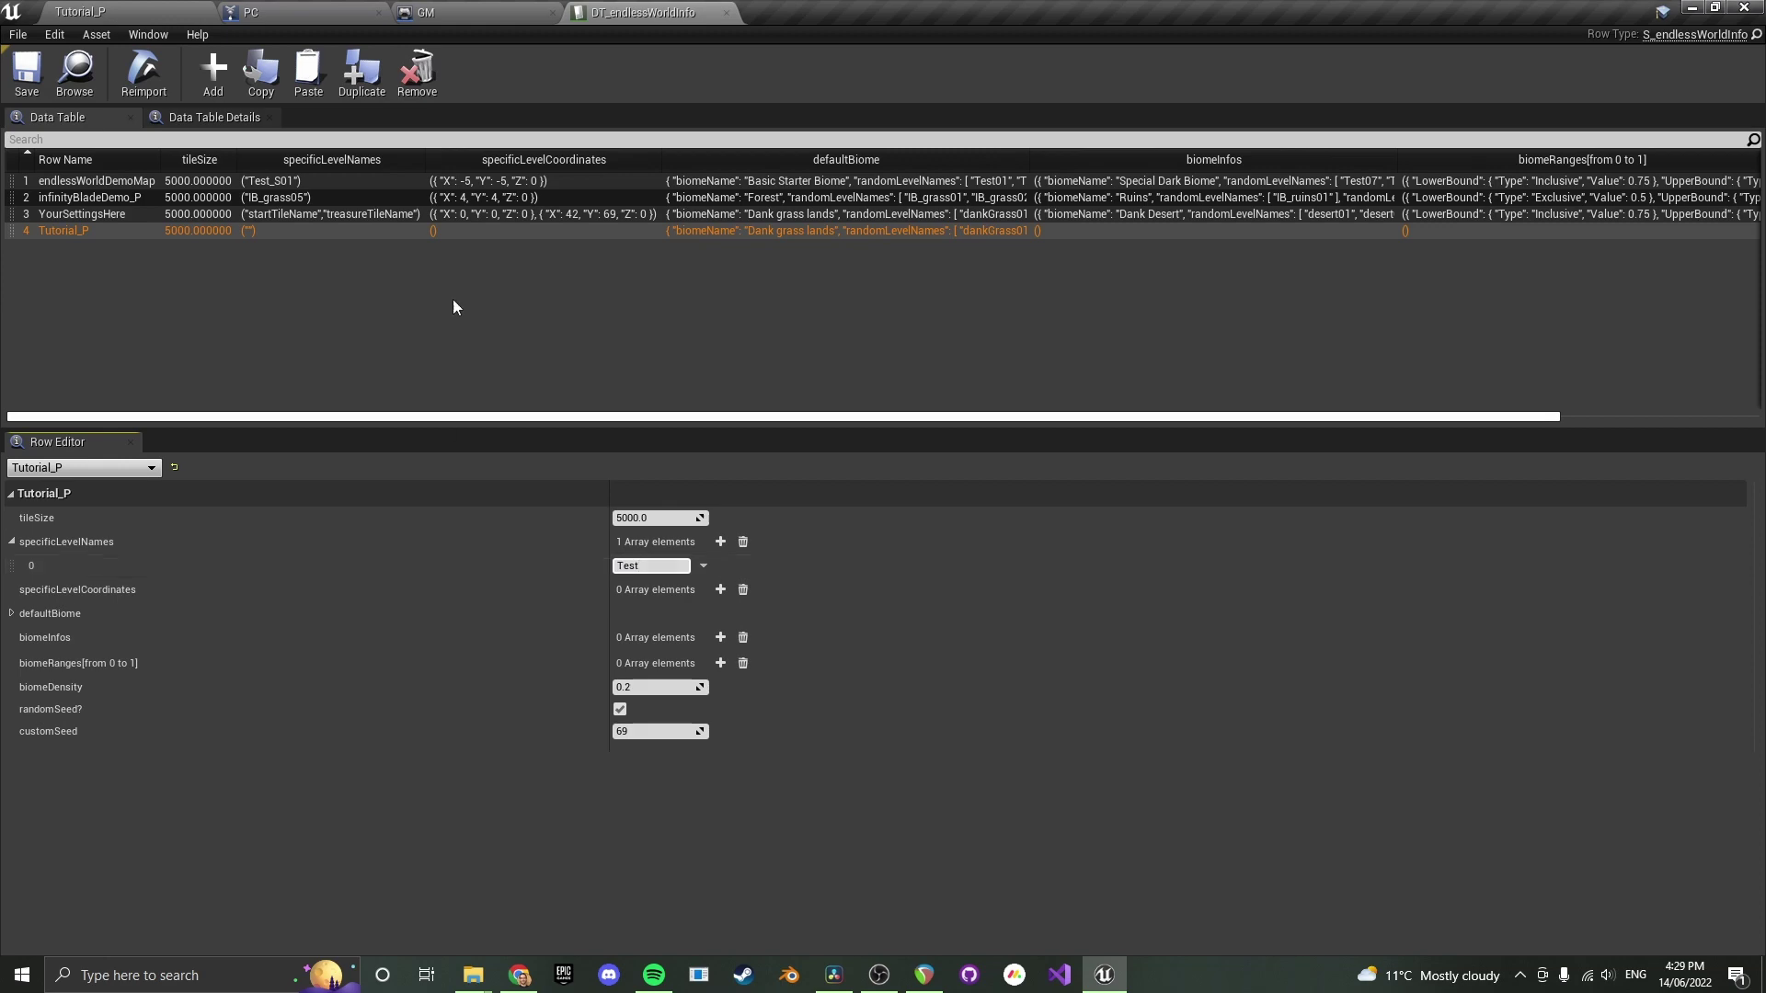
pyautogui.click(118, 8)
pyautogui.click(644, 12)
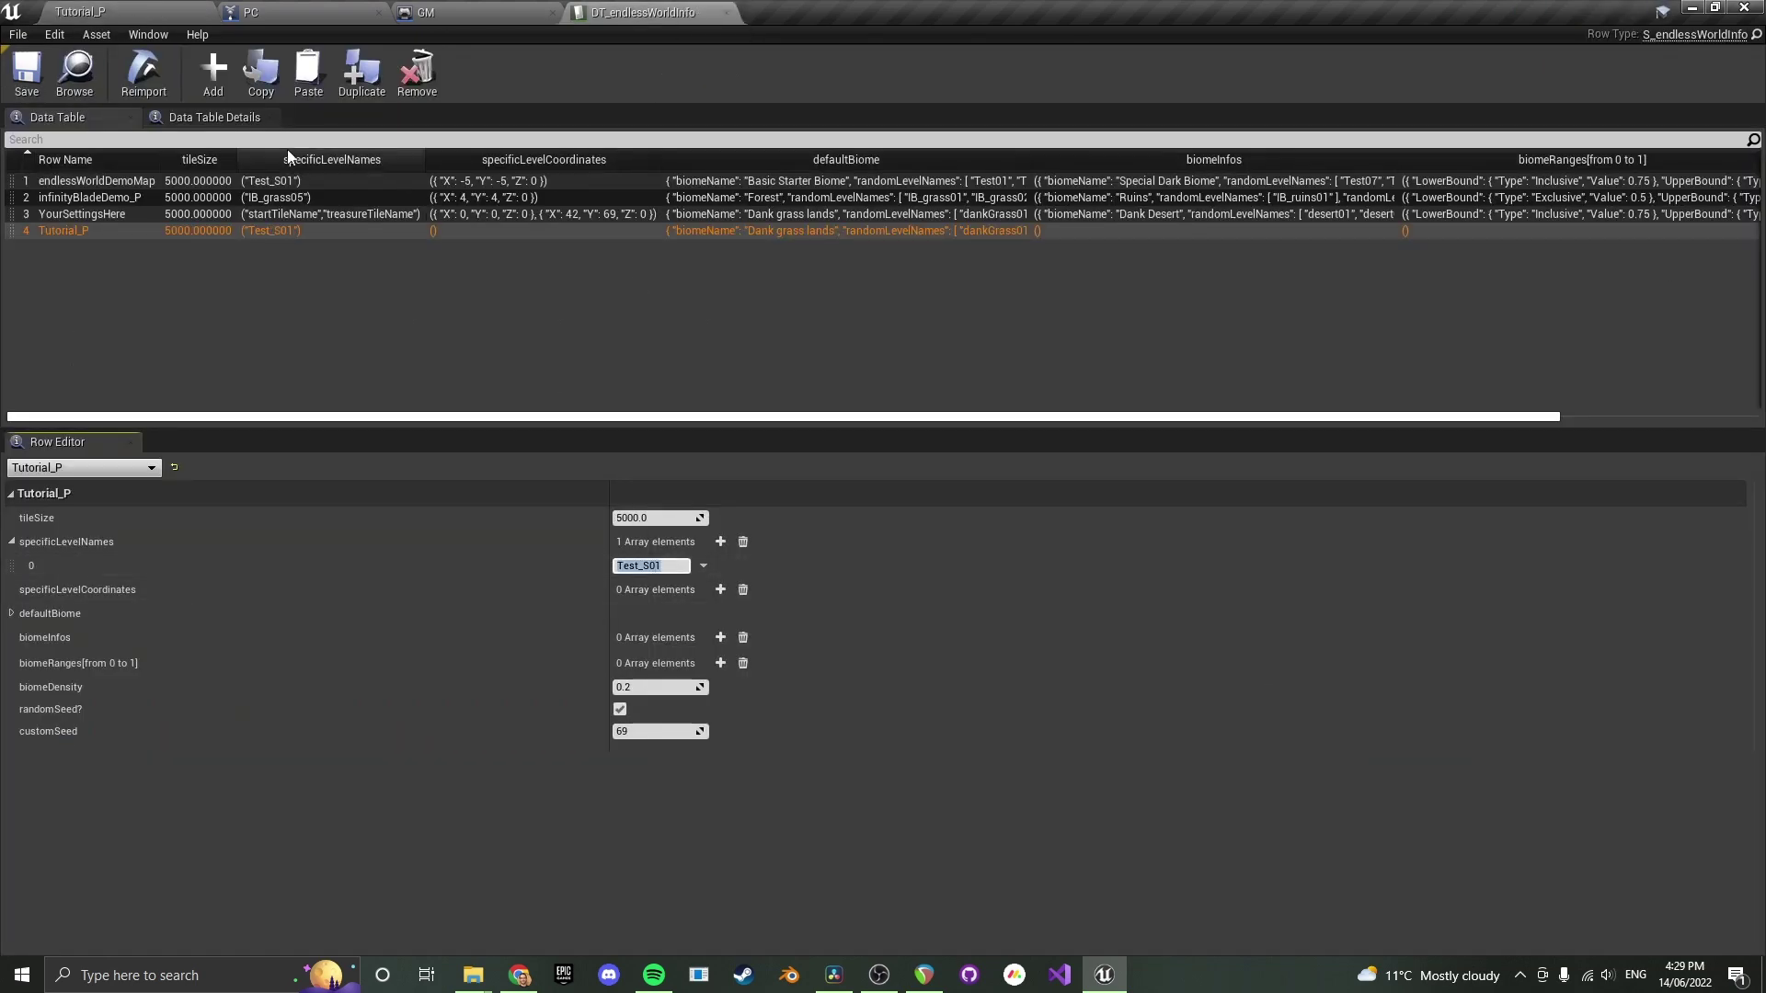
pyautogui.click(118, 11)
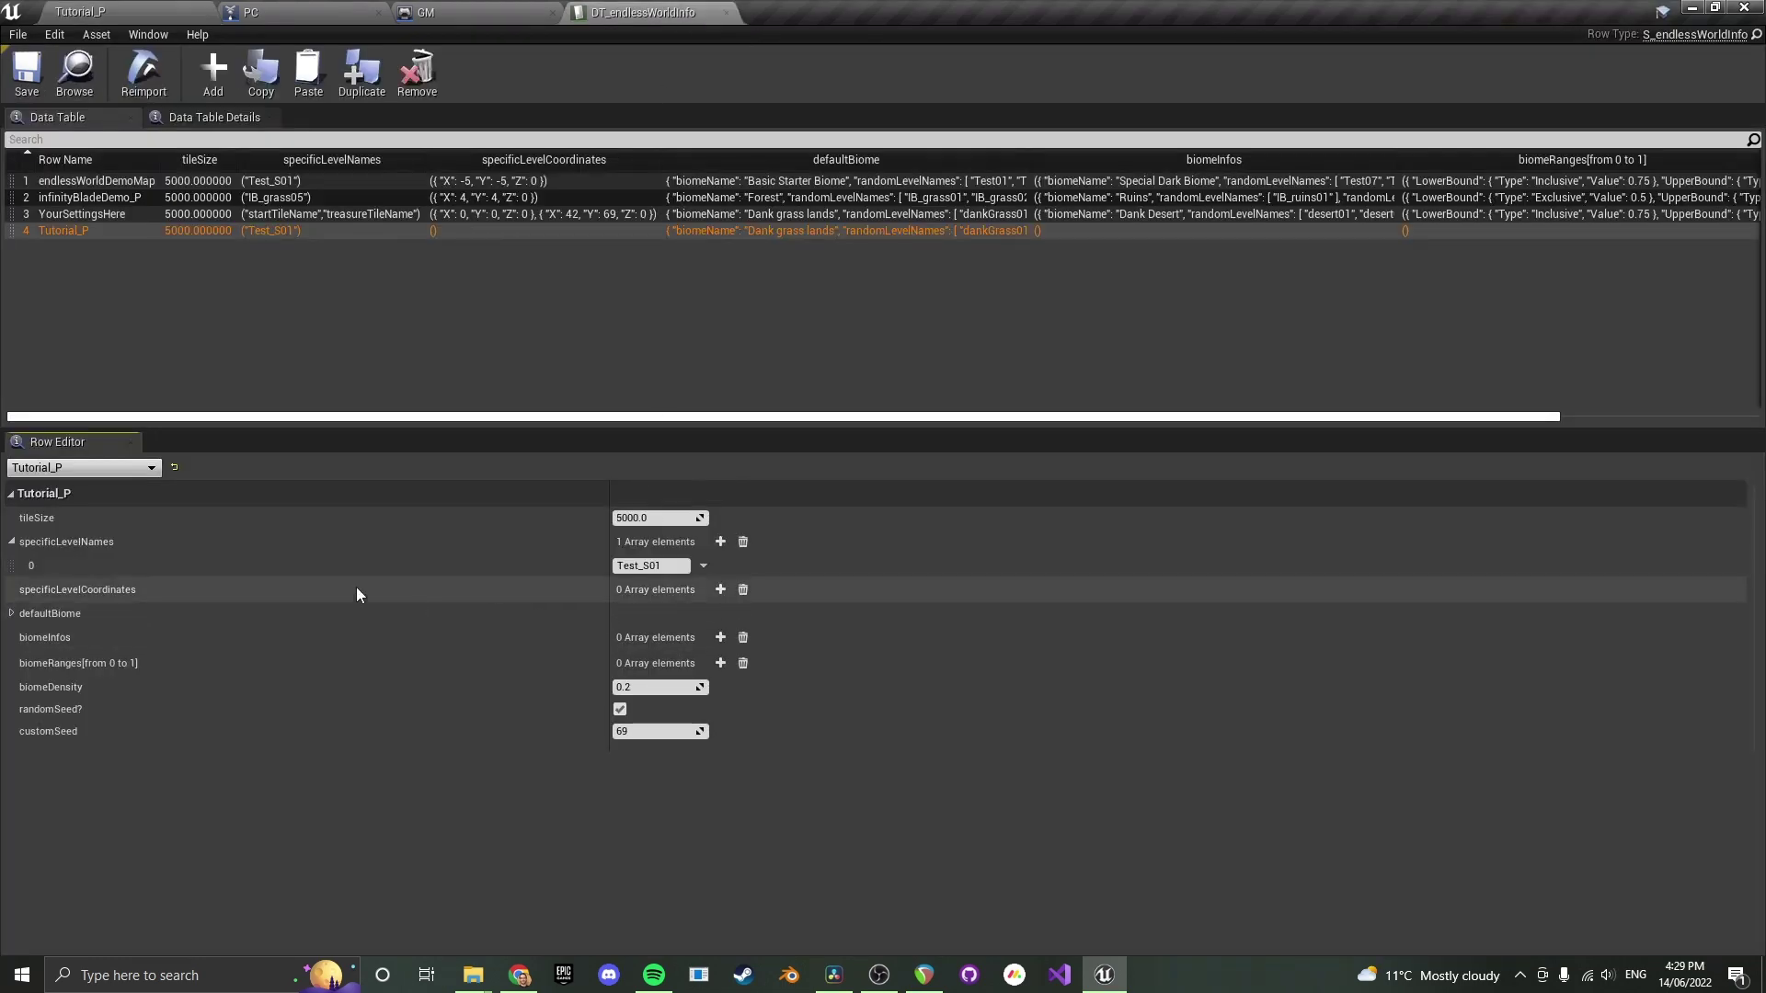
# Add a specificLevelCoordinates entry for Test_S01 with X 1 and Y 3
pyautogui.click(720, 589)
pyautogui.click(637, 614)
pyautogui.write('1')
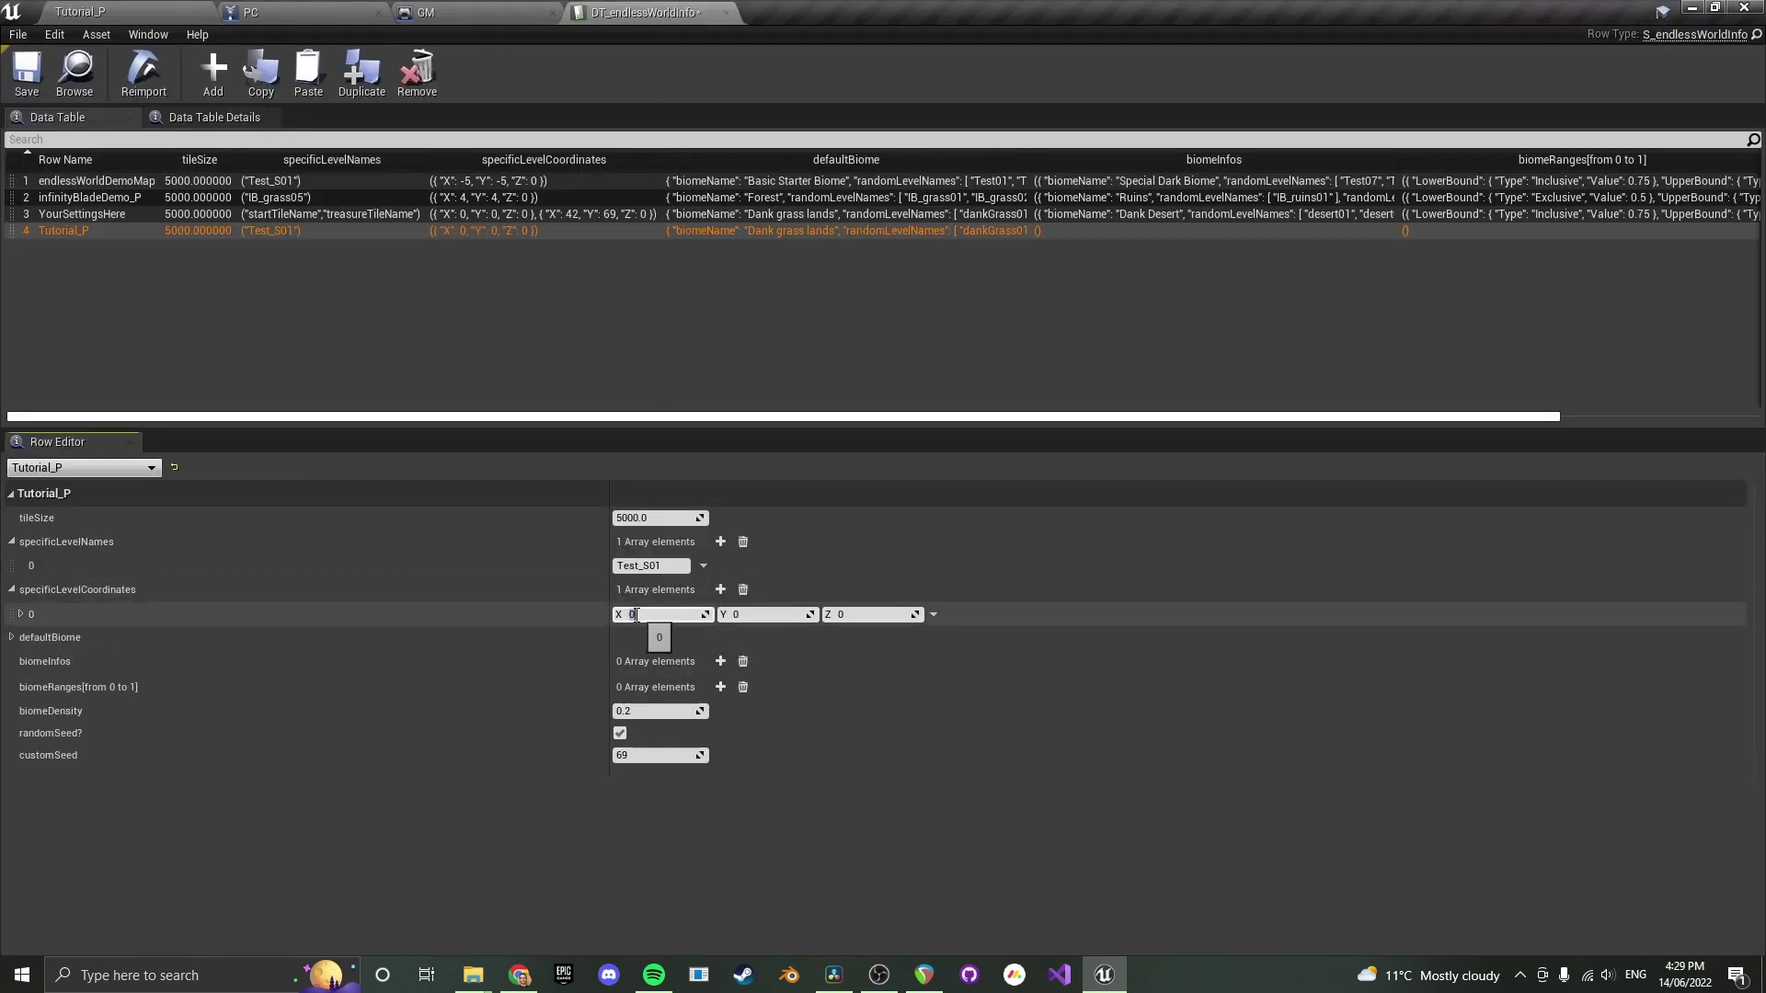
pyautogui.press('Tab')
pyautogui.write('3')
# Set the first random level name of the Tutorial_P row's default biome to Test01
pyautogui.click(12, 637)
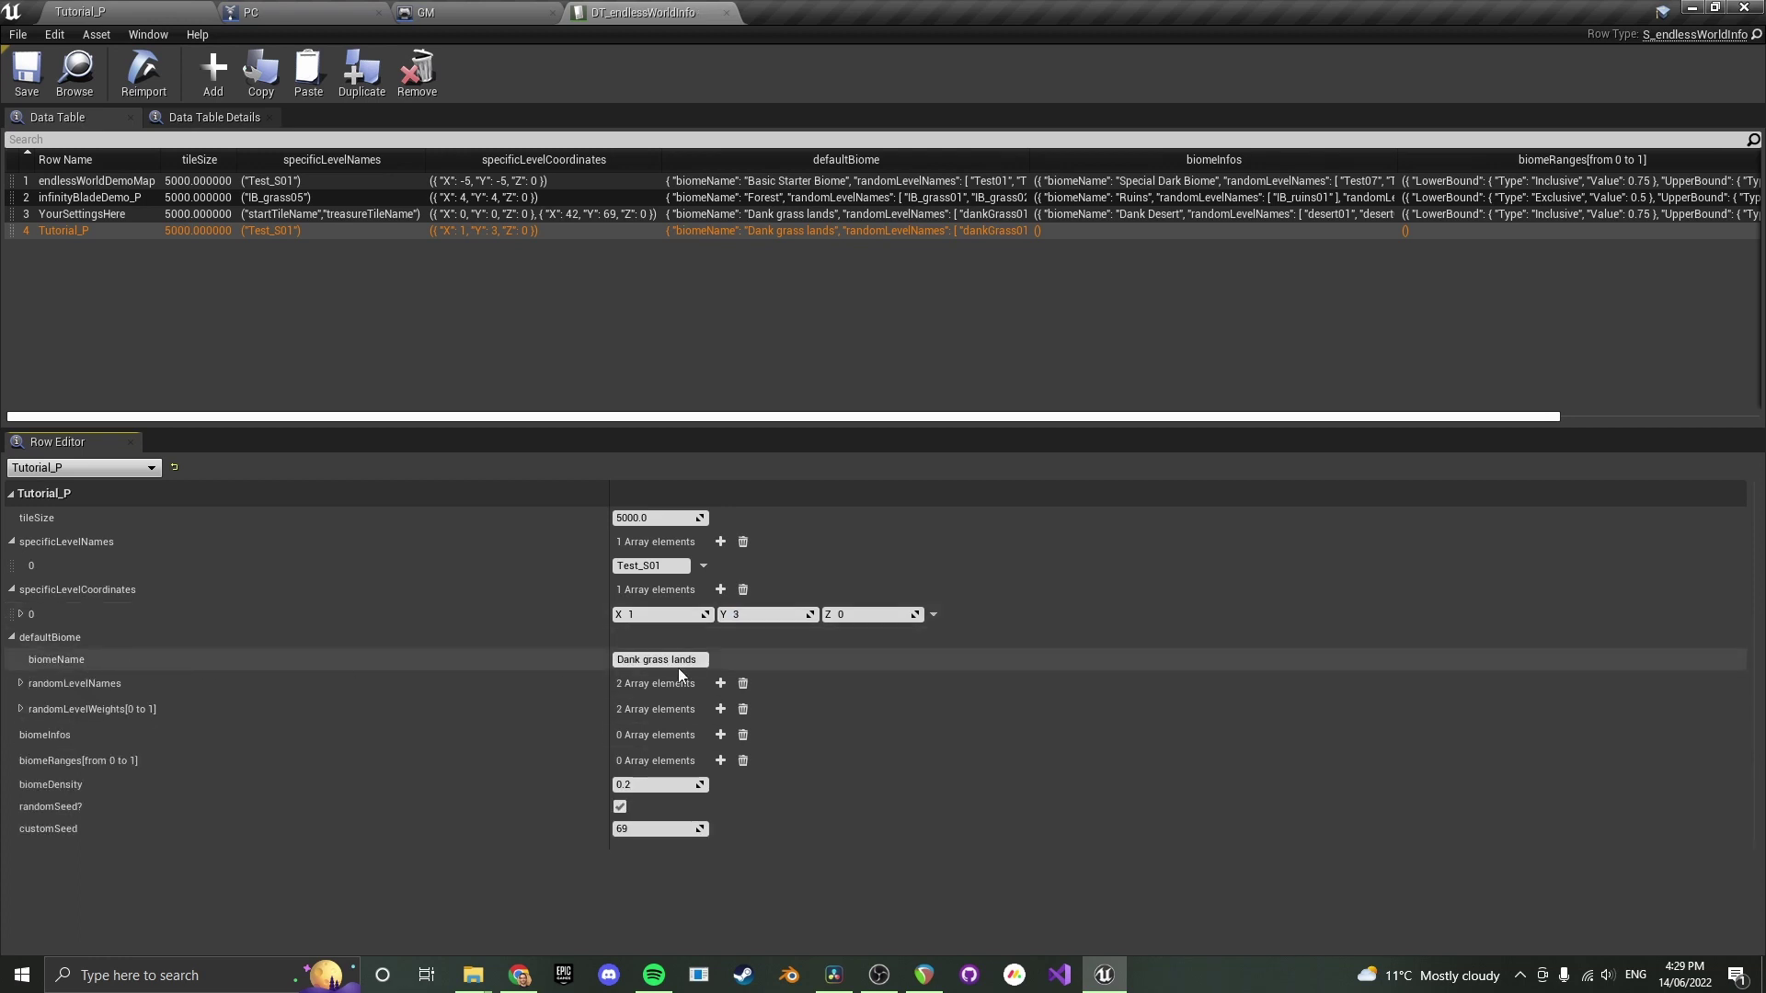
pyautogui.click(363, 686)
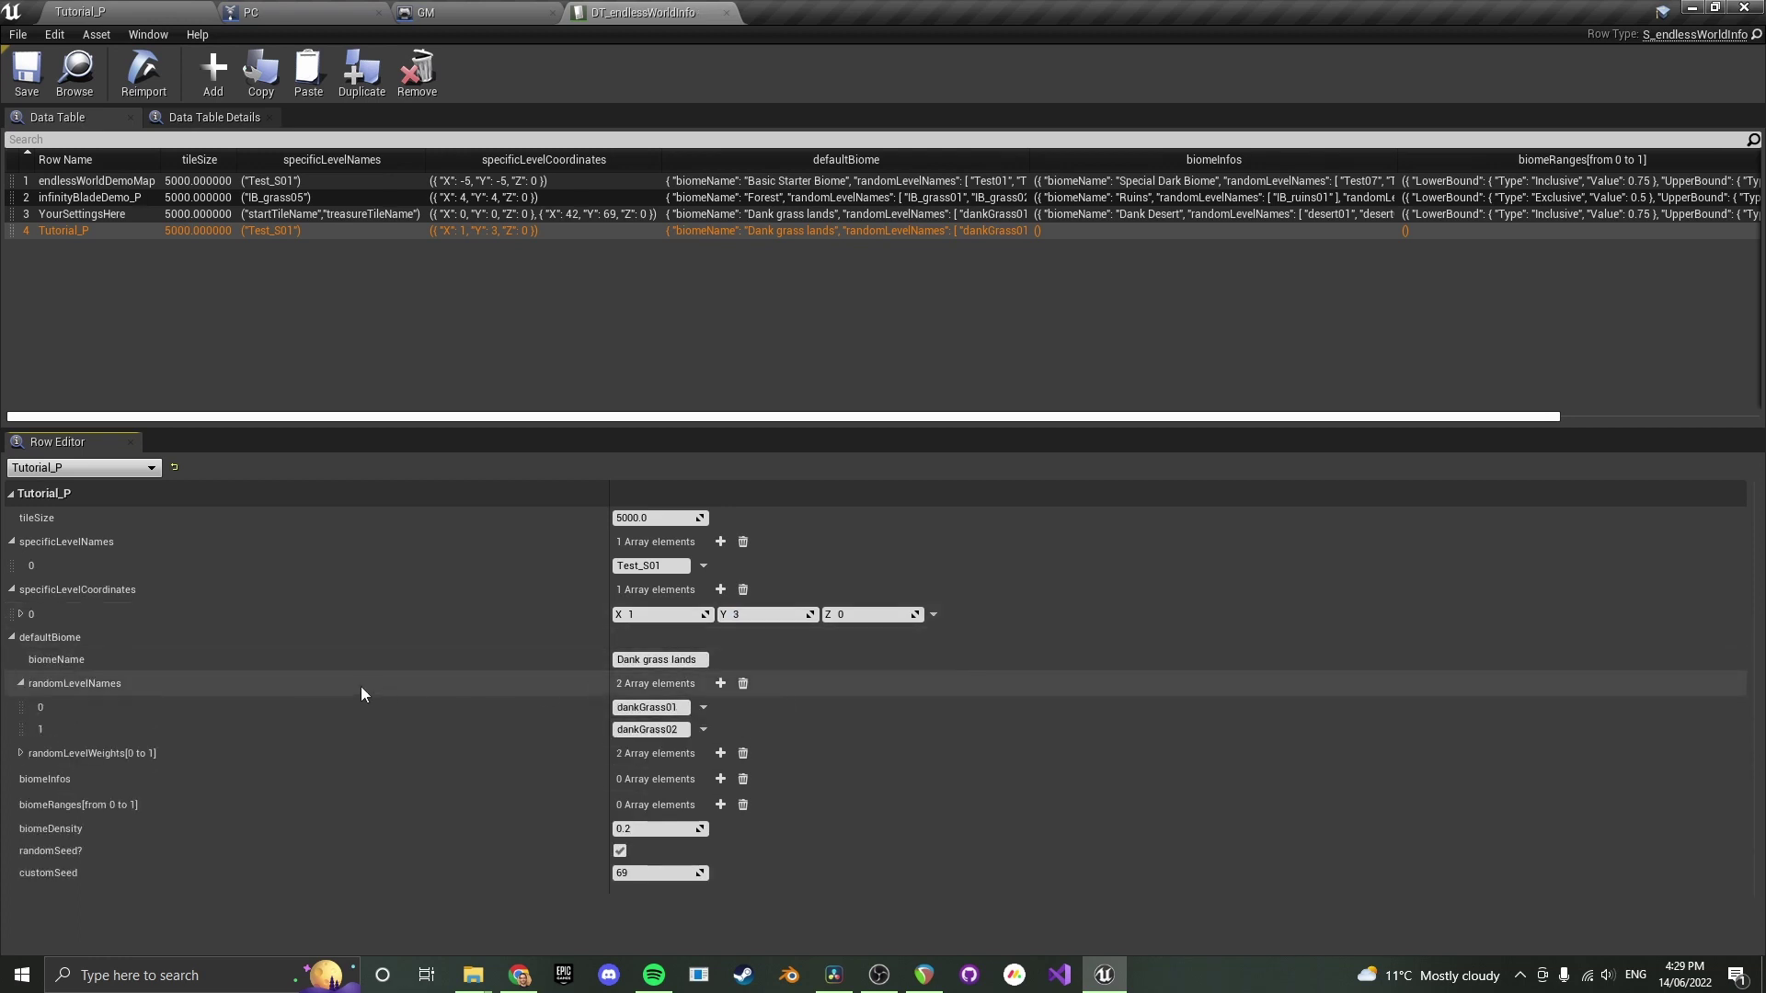
pyautogui.click(147, 751)
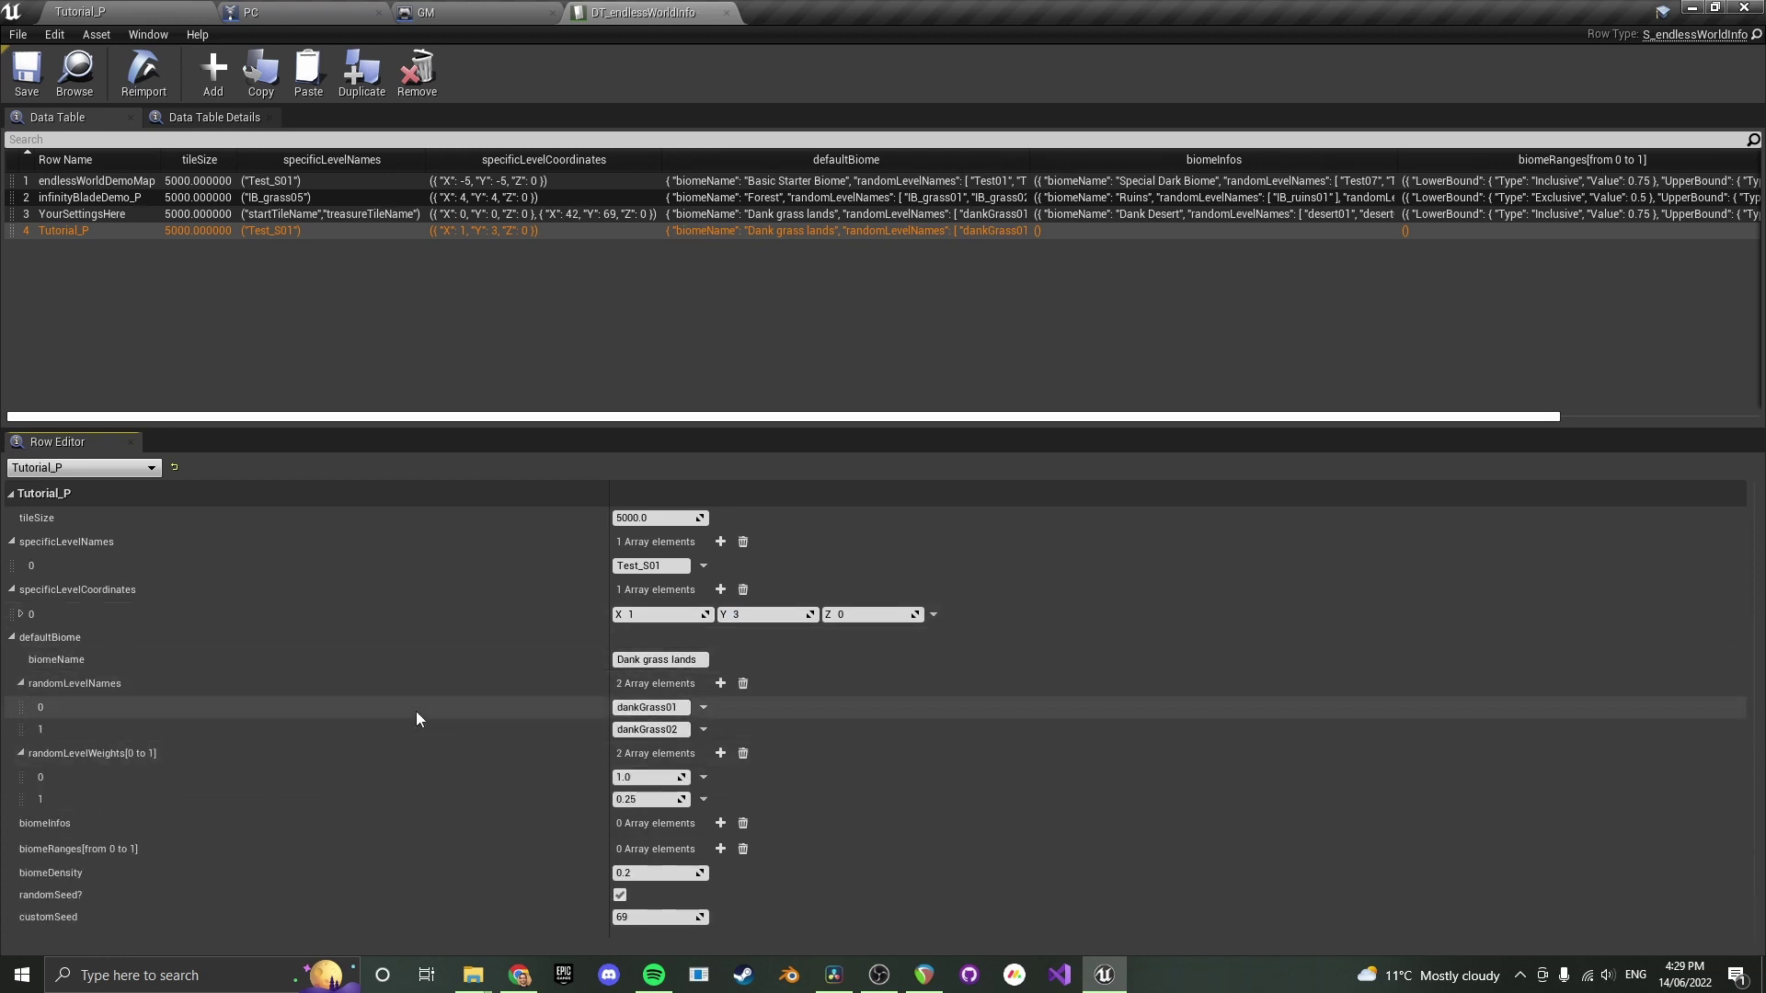
pyautogui.doubleClick(687, 708)
pyautogui.write('Test01')
# Remove the default biome's second random level name, dankGrass02, and its matching second random level weight
pyautogui.click(704, 729)
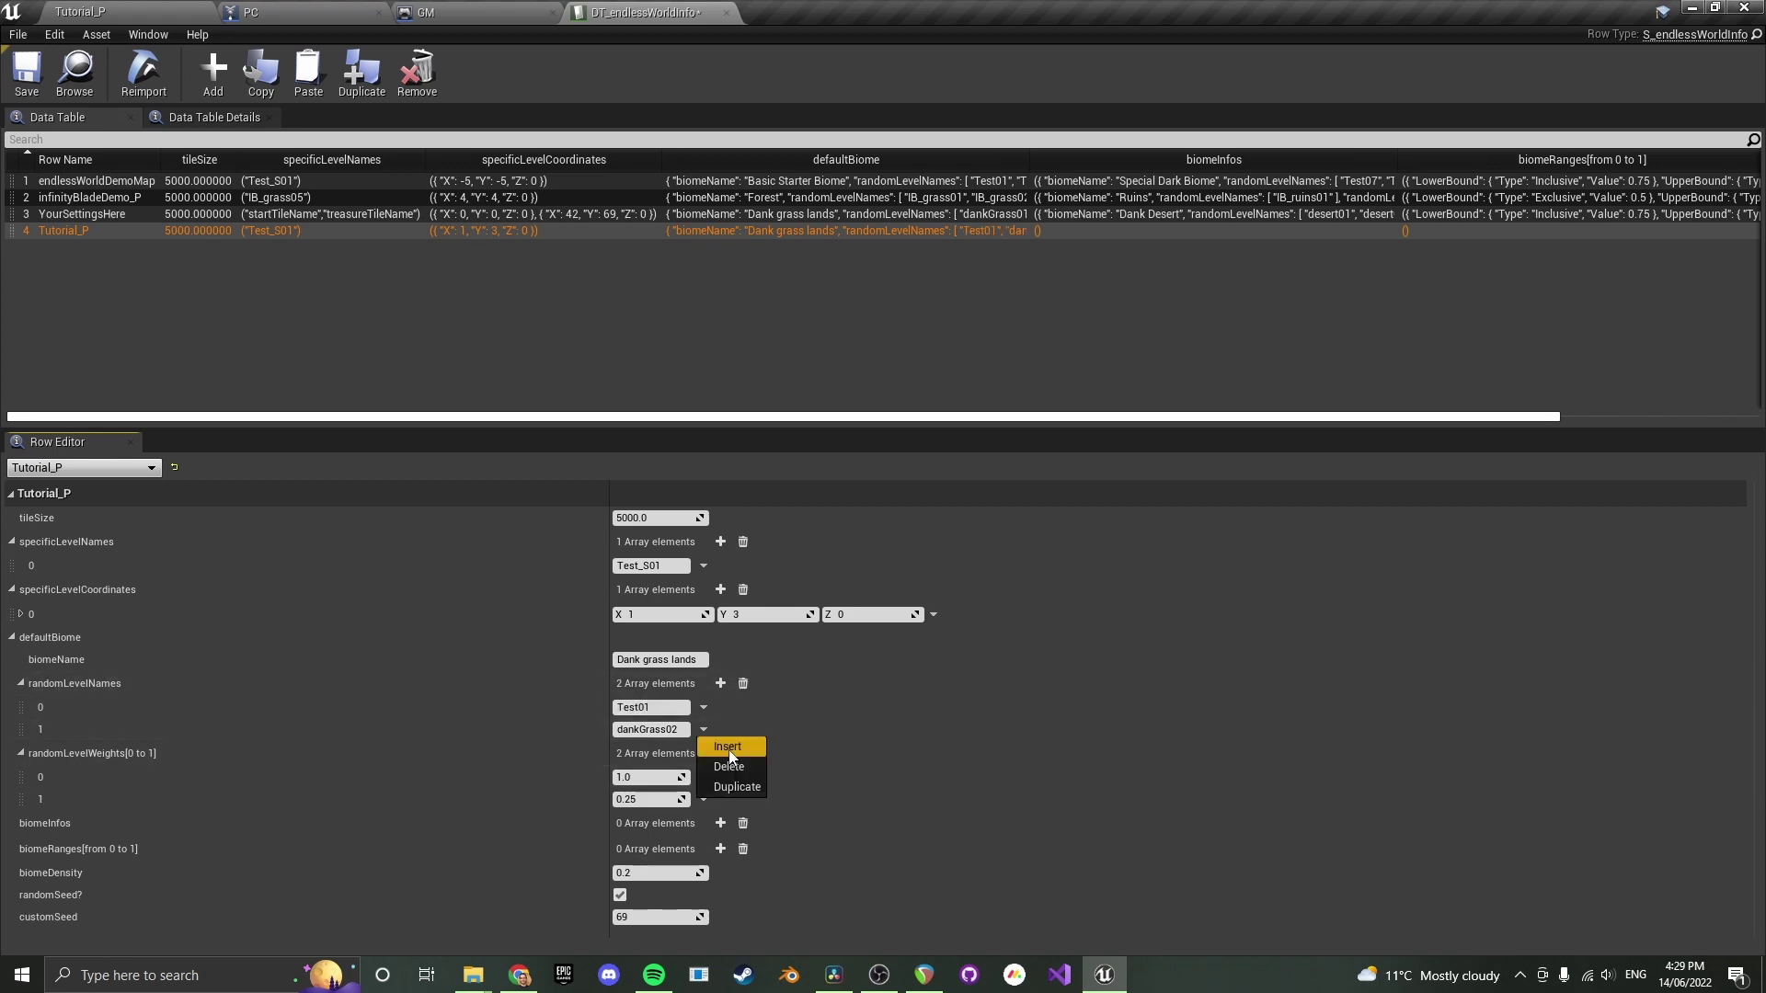
pyautogui.click(729, 766)
pyautogui.click(703, 778)
pyautogui.click(723, 813)
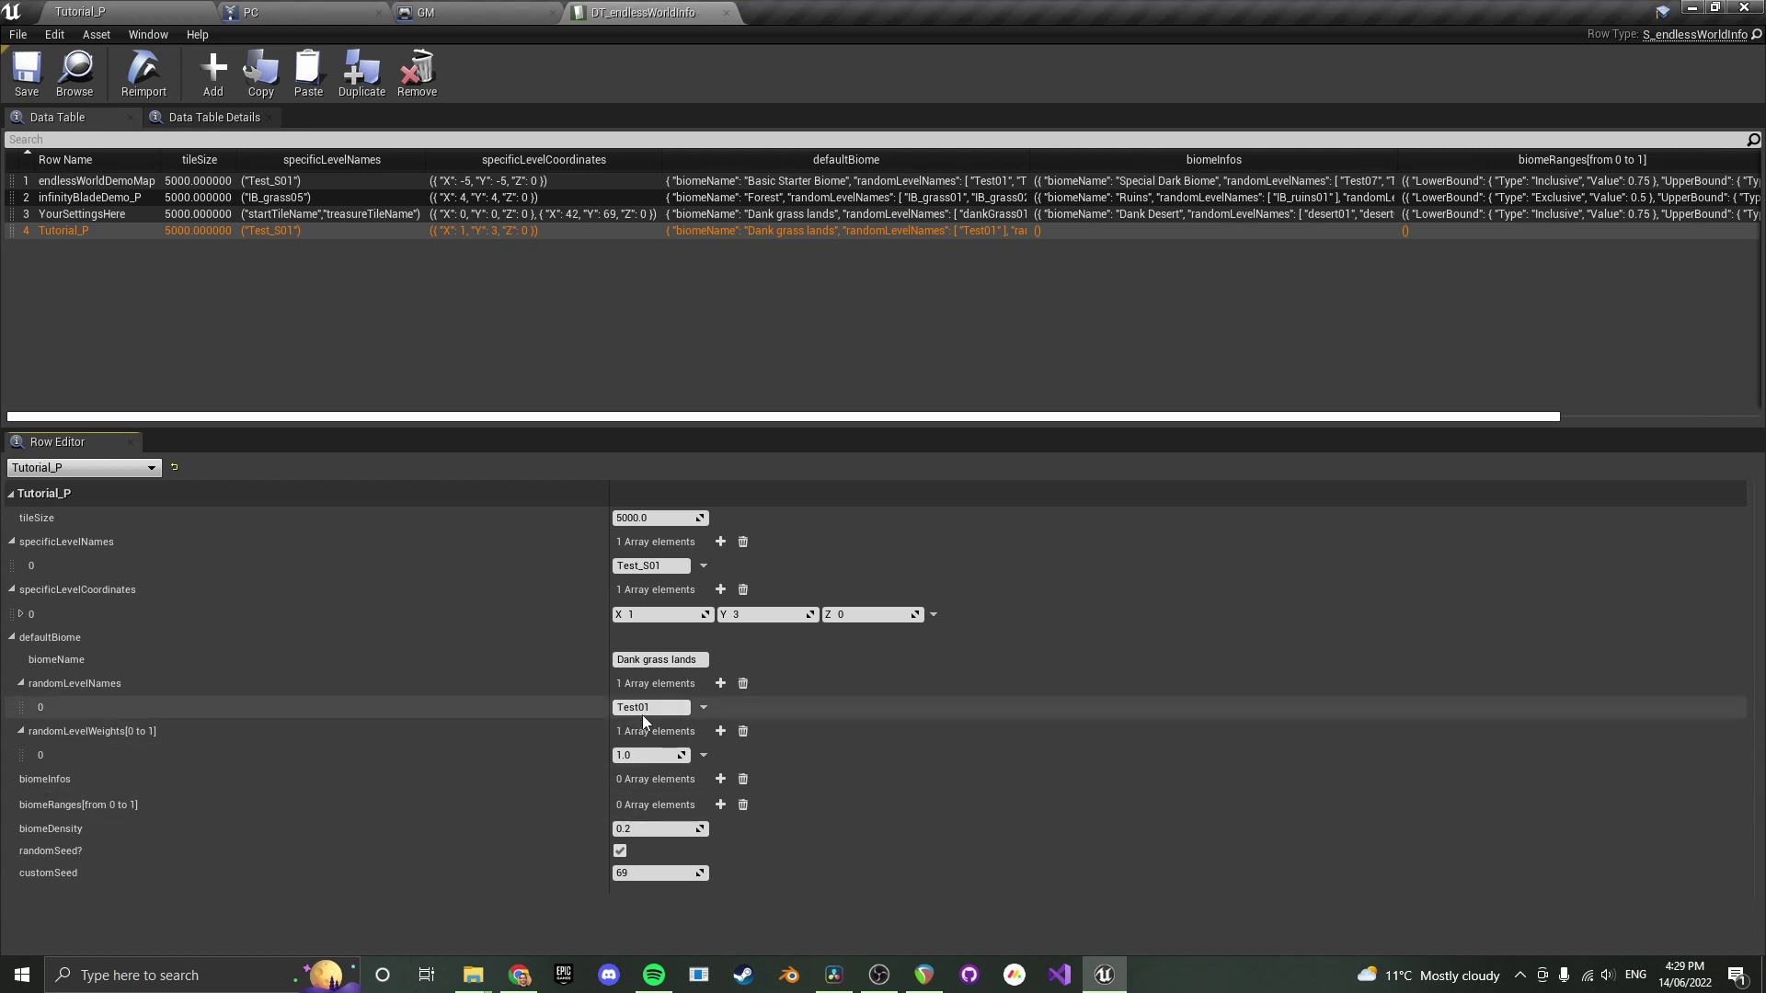
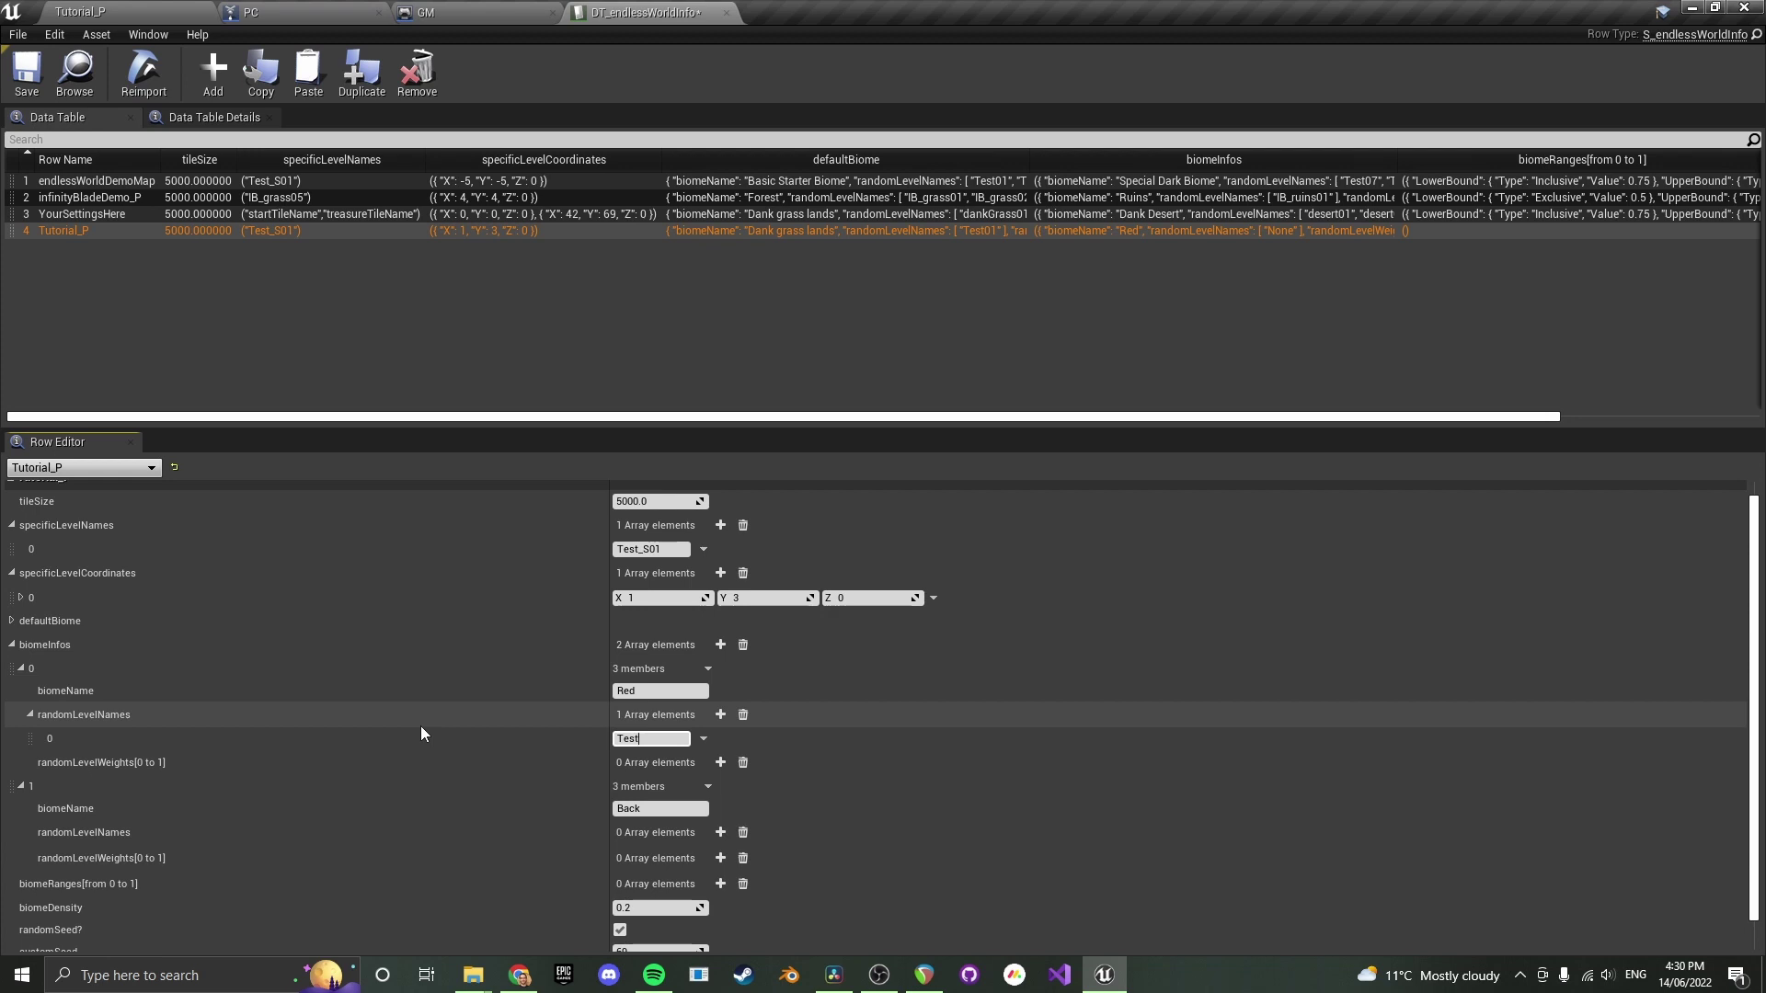
# Set the Red biome's random level name to Test06 and add a random level weight of 1.0
pyautogui.write('0-66')
pyautogui.press('Return')
pyautogui.click(720, 763)
pyautogui.click(645, 788)
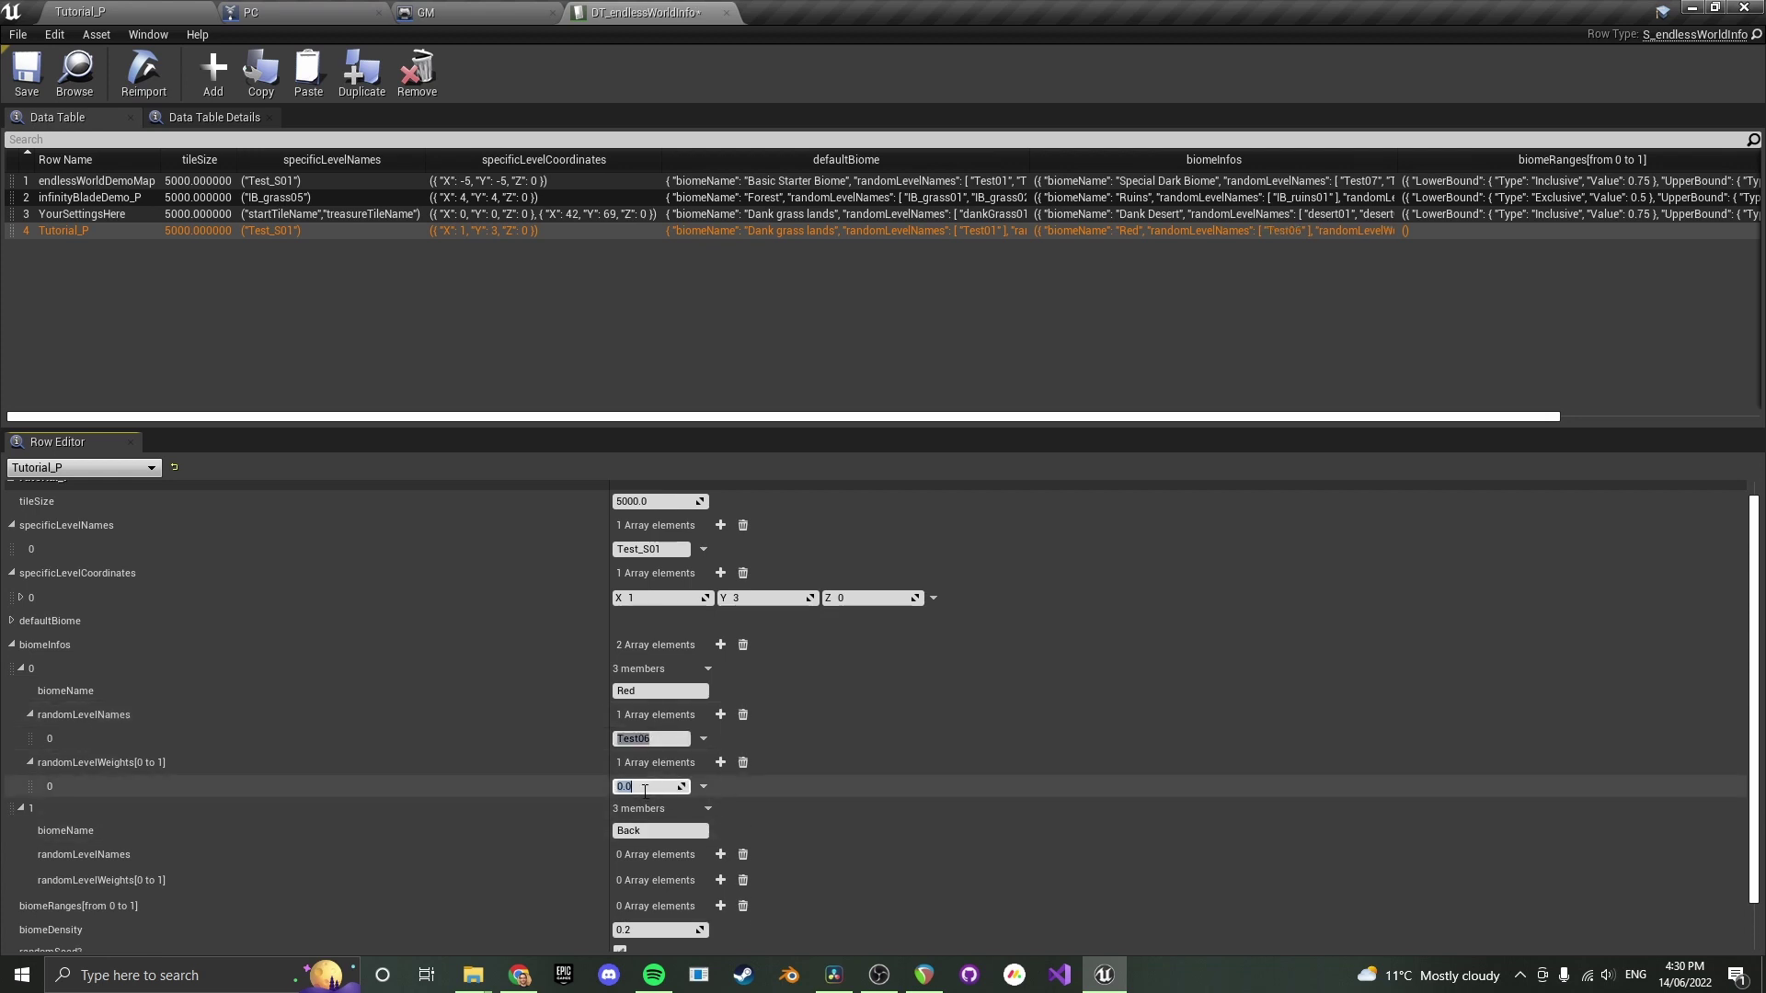
# Rename the second biomeInfos entry to Black and give it random level name Test07 with a random level weight of 1.0
pyautogui.scroll(-2, 704, 773)
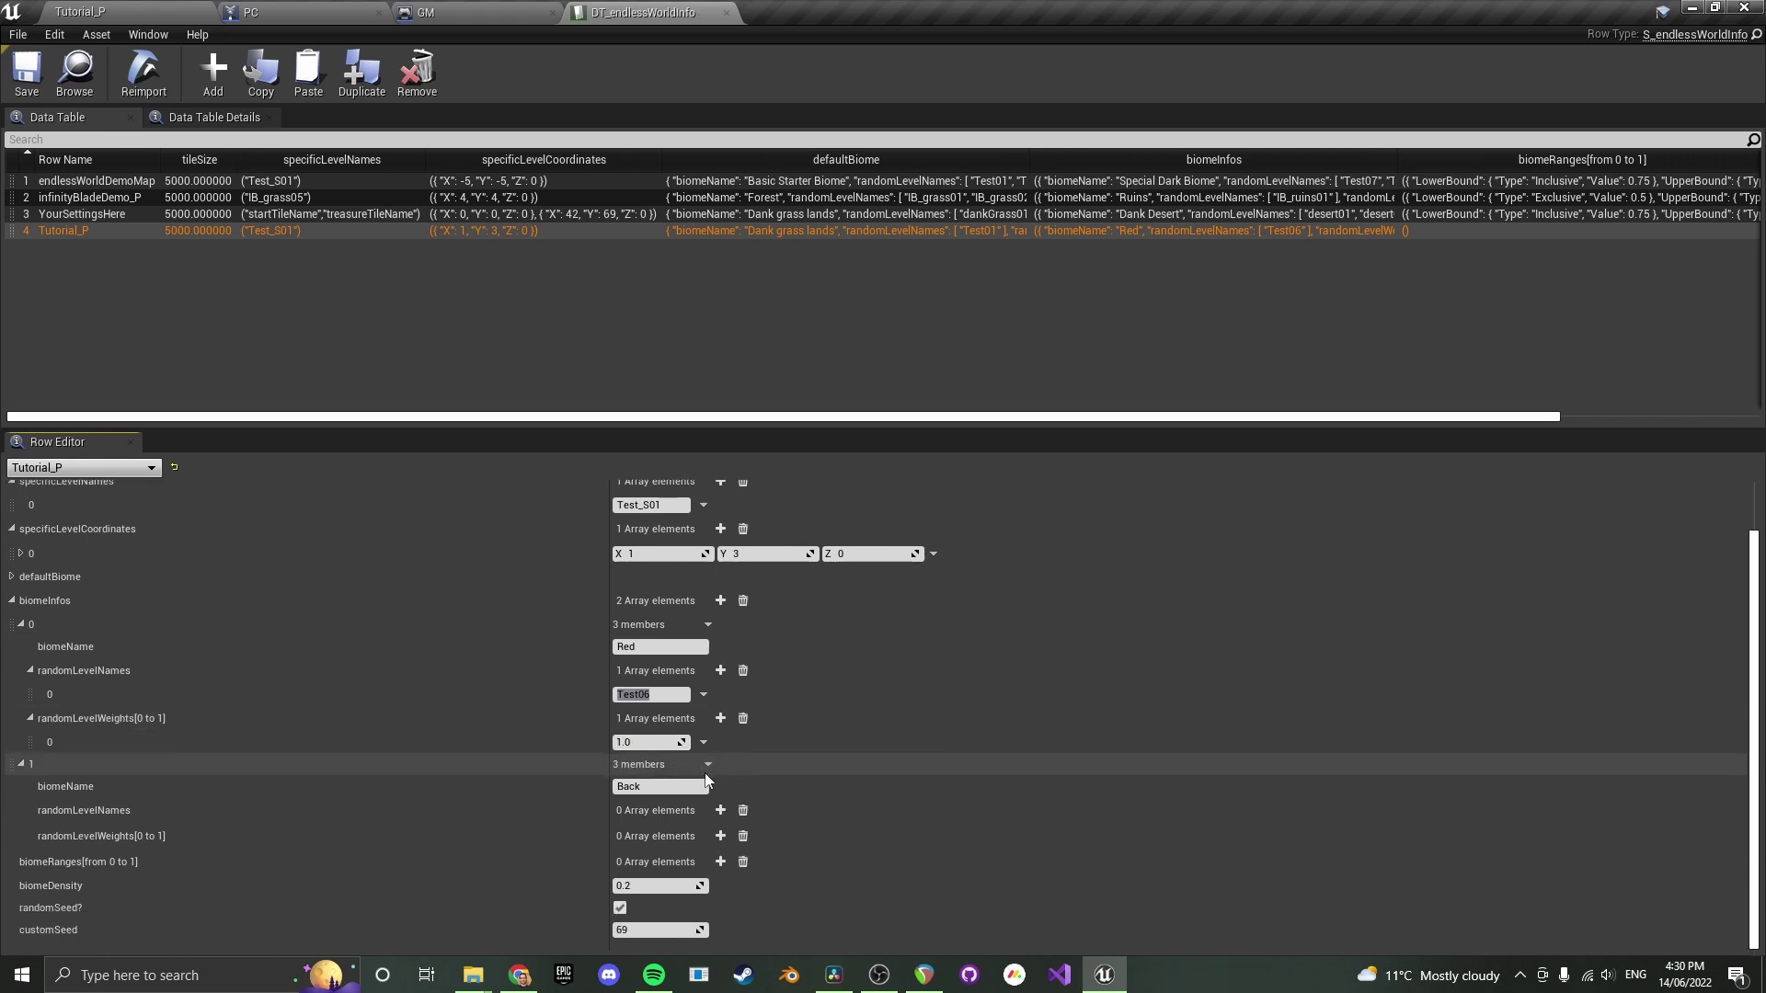
pyautogui.click(626, 788)
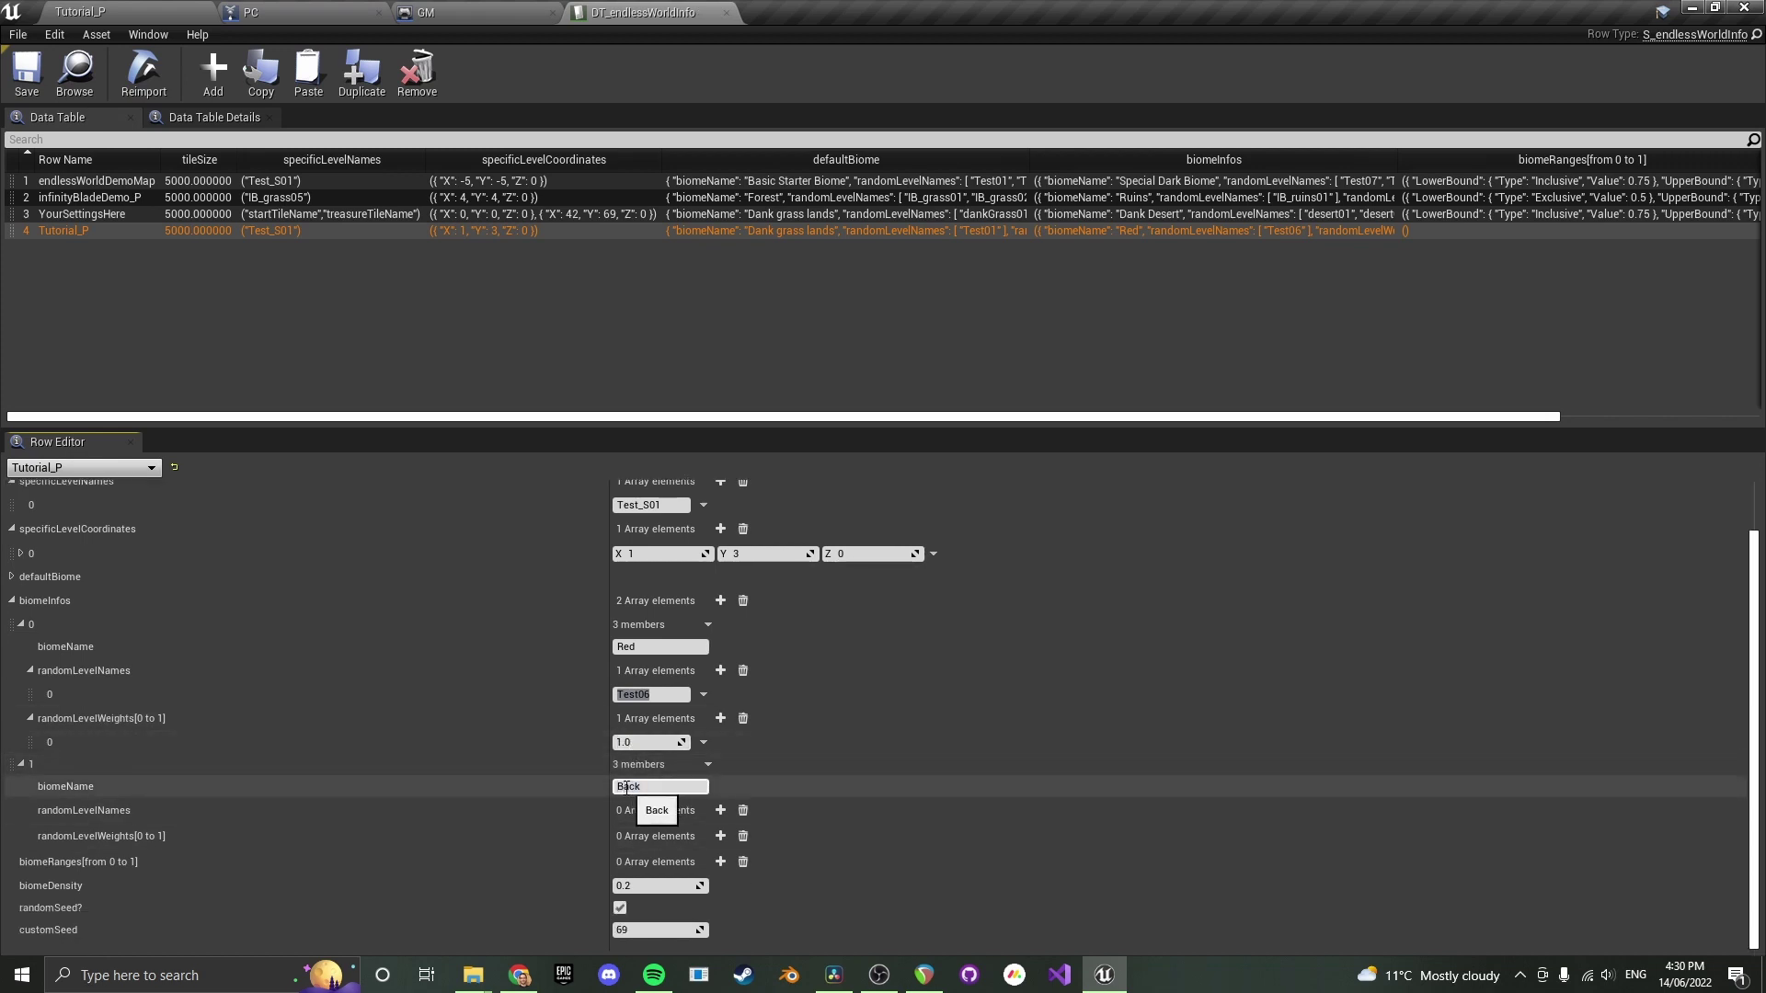
pyautogui.click(721, 810)
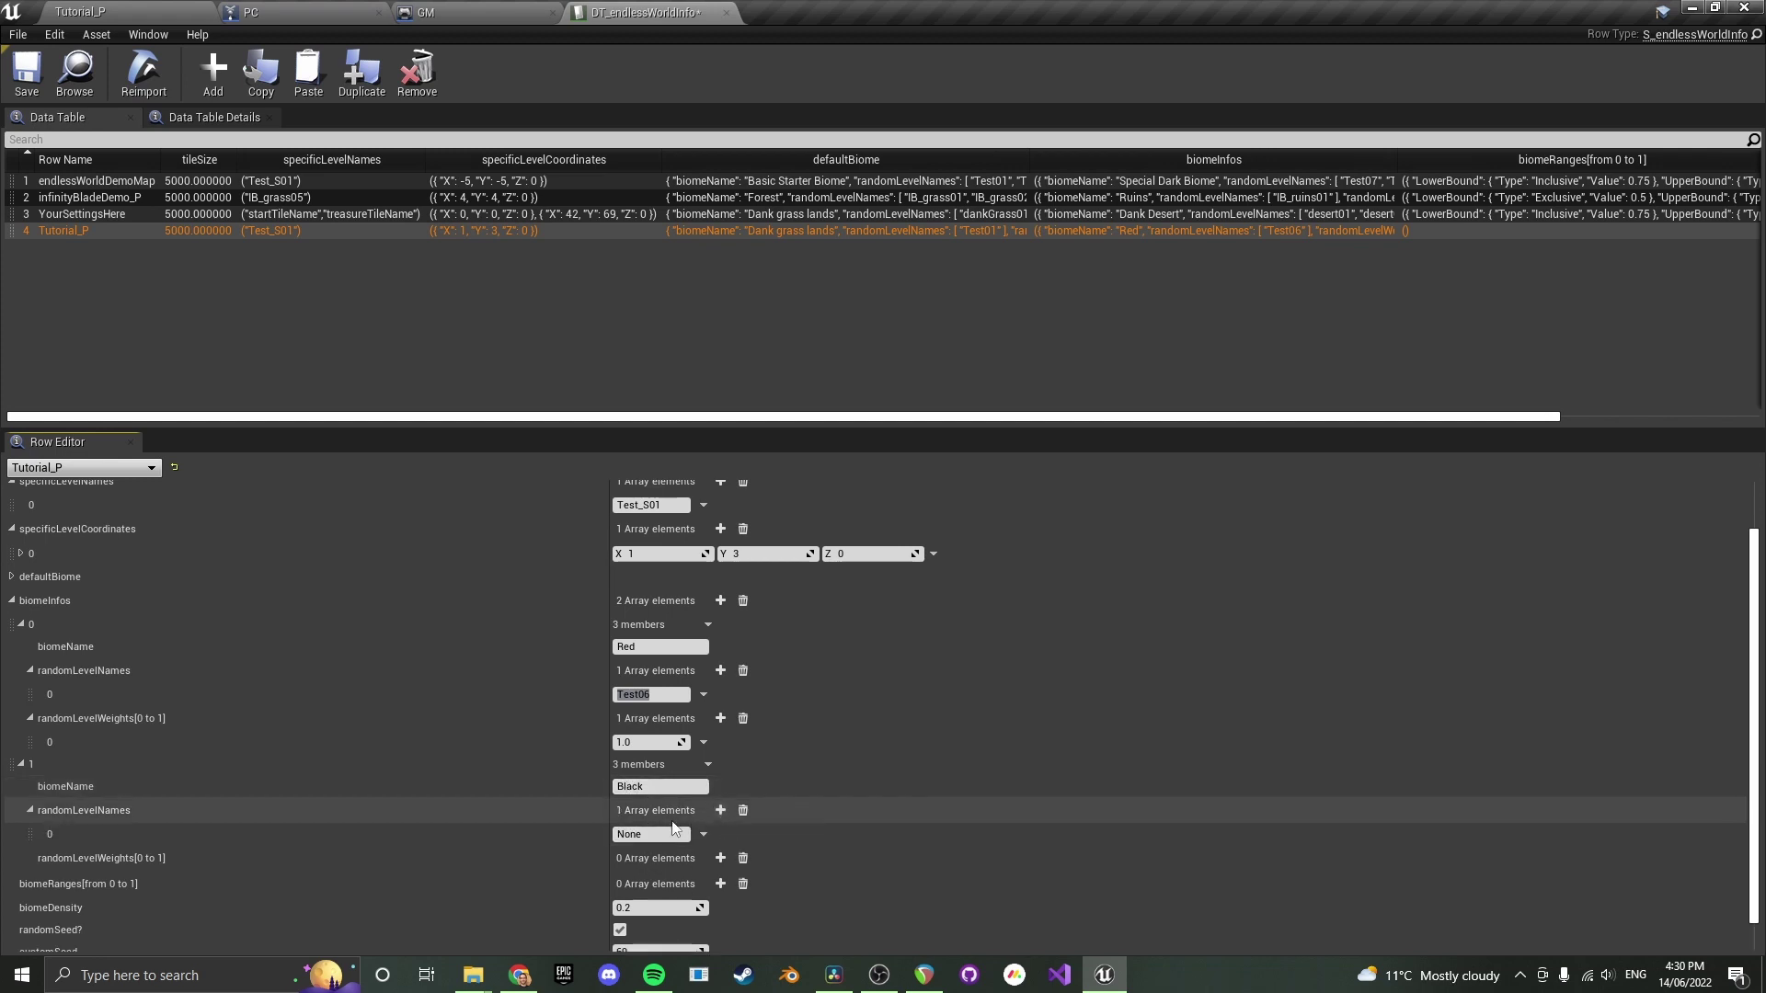
pyautogui.write('Test07')
pyautogui.click(720, 858)
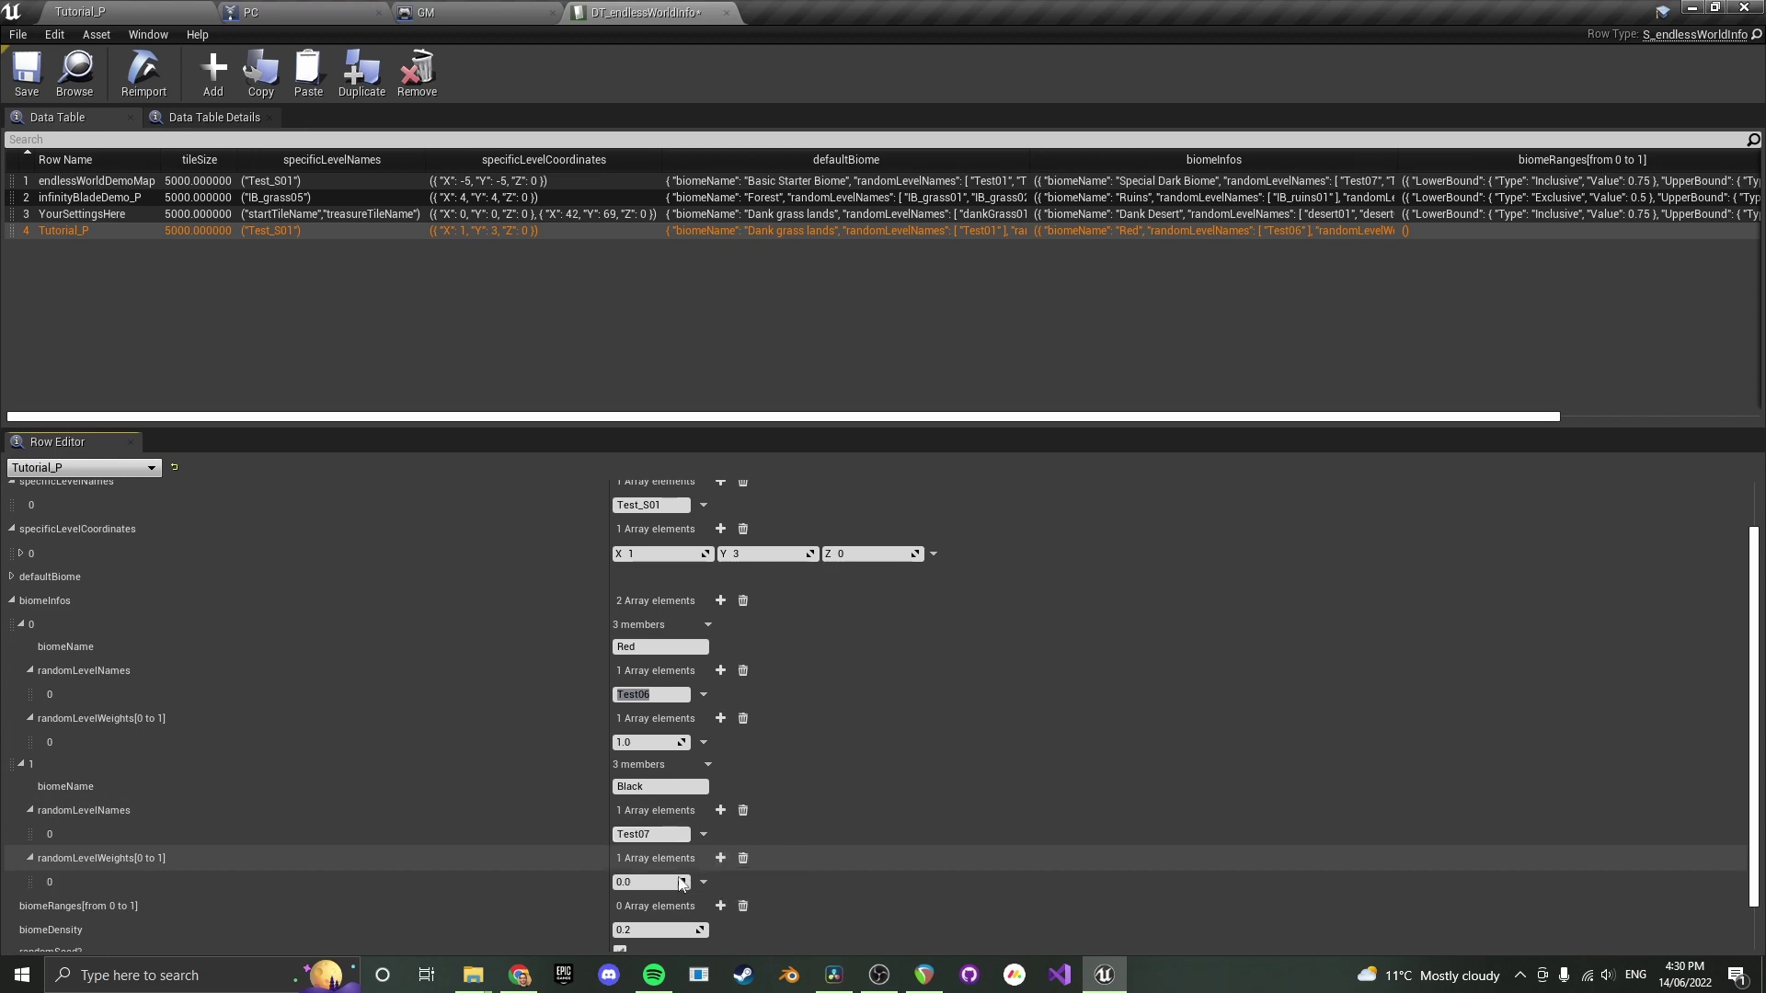
pyautogui.click(653, 882)
pyautogui.press('Return')
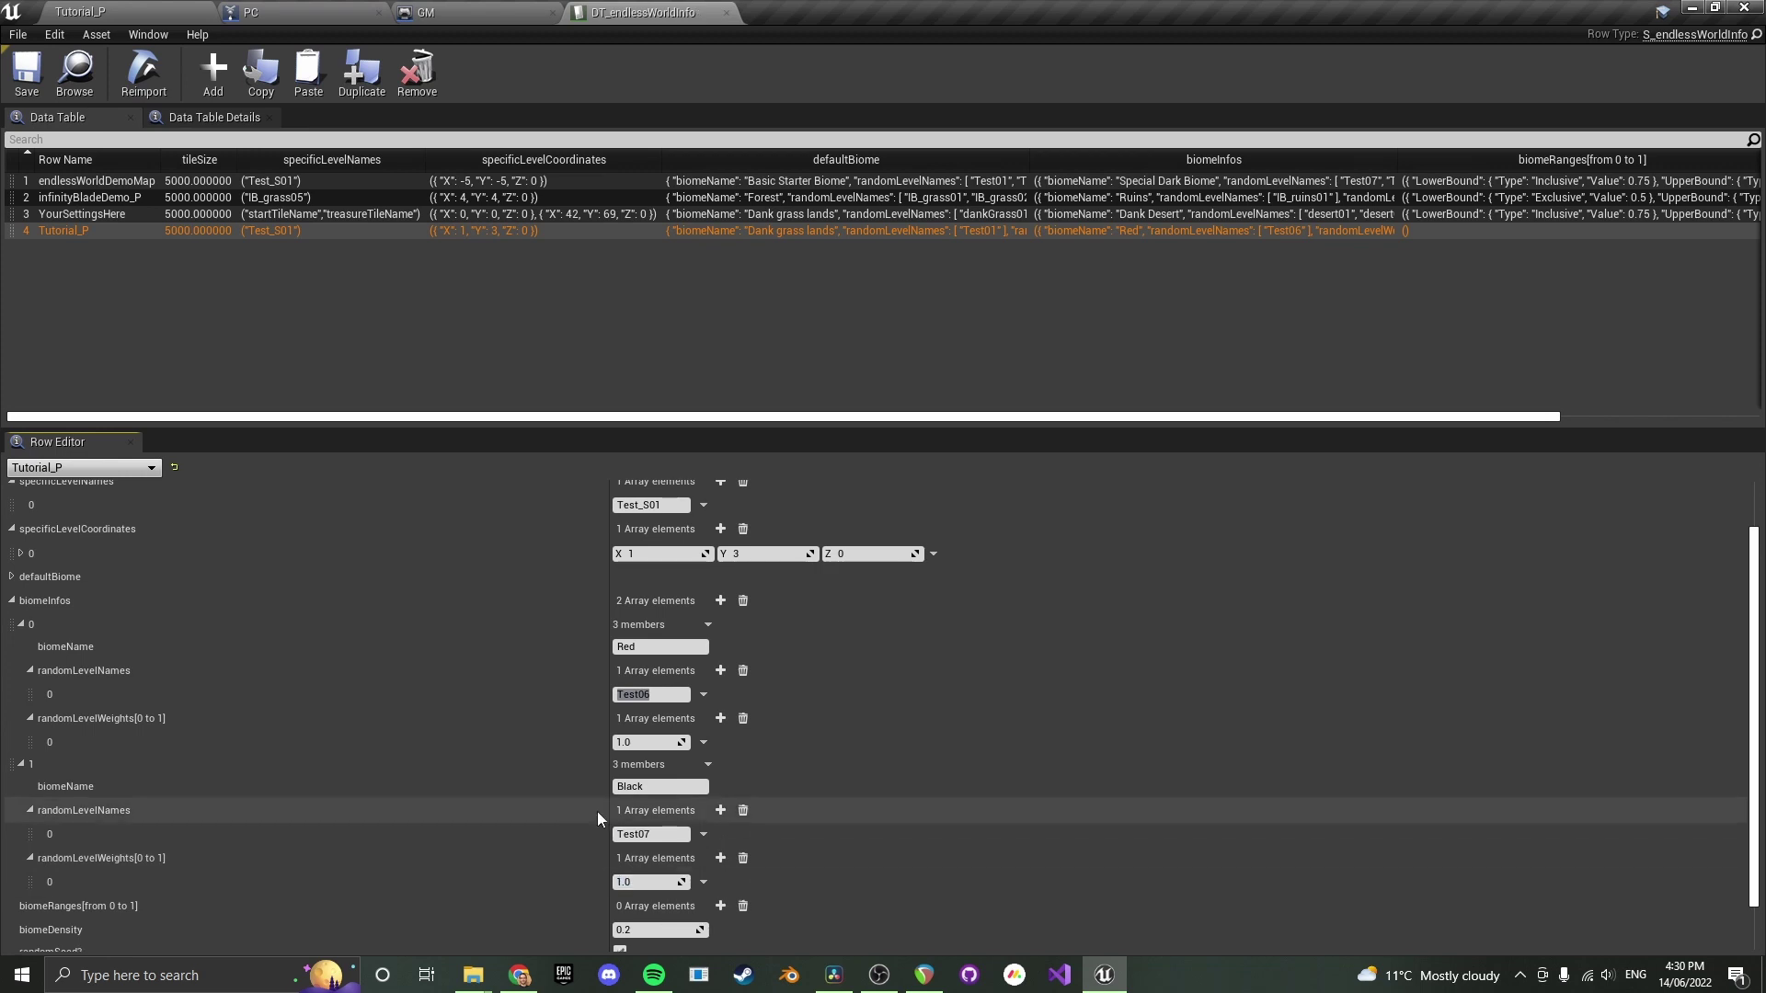
# Add two biomeRanges elements to the Tutorial_P row, one for each entry in biomeInfos
pyautogui.scroll(-1, 598, 811)
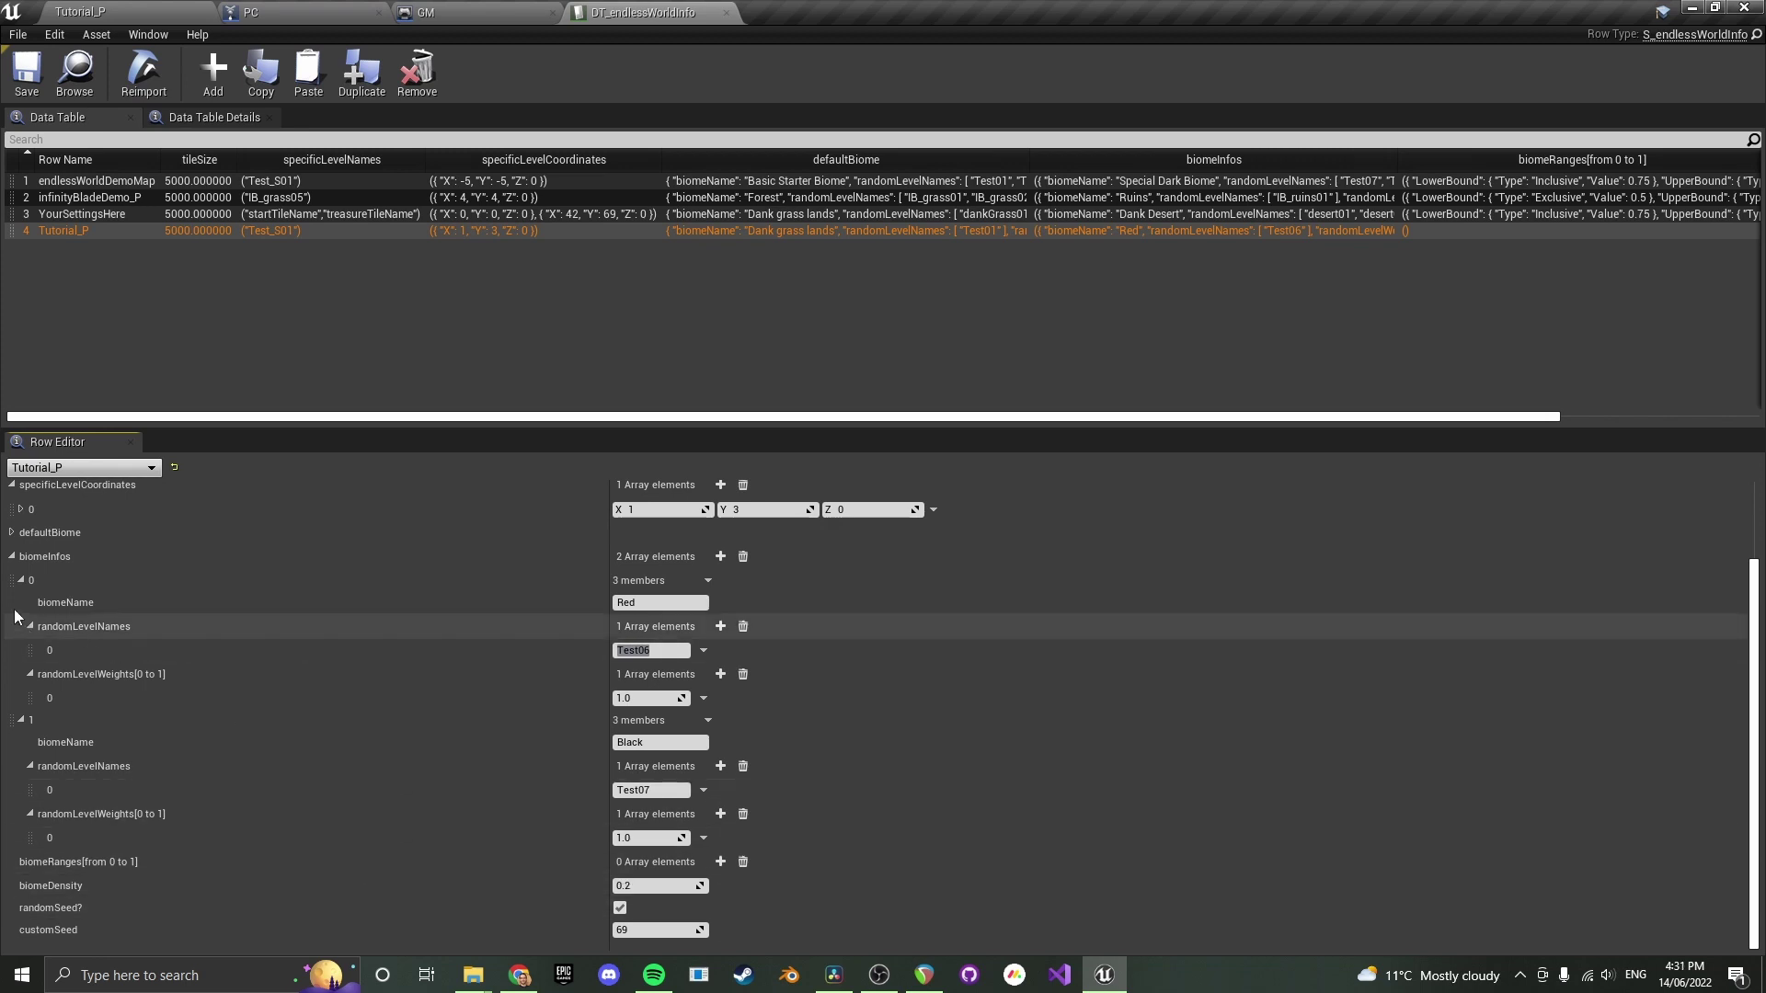
pyautogui.click(15, 563)
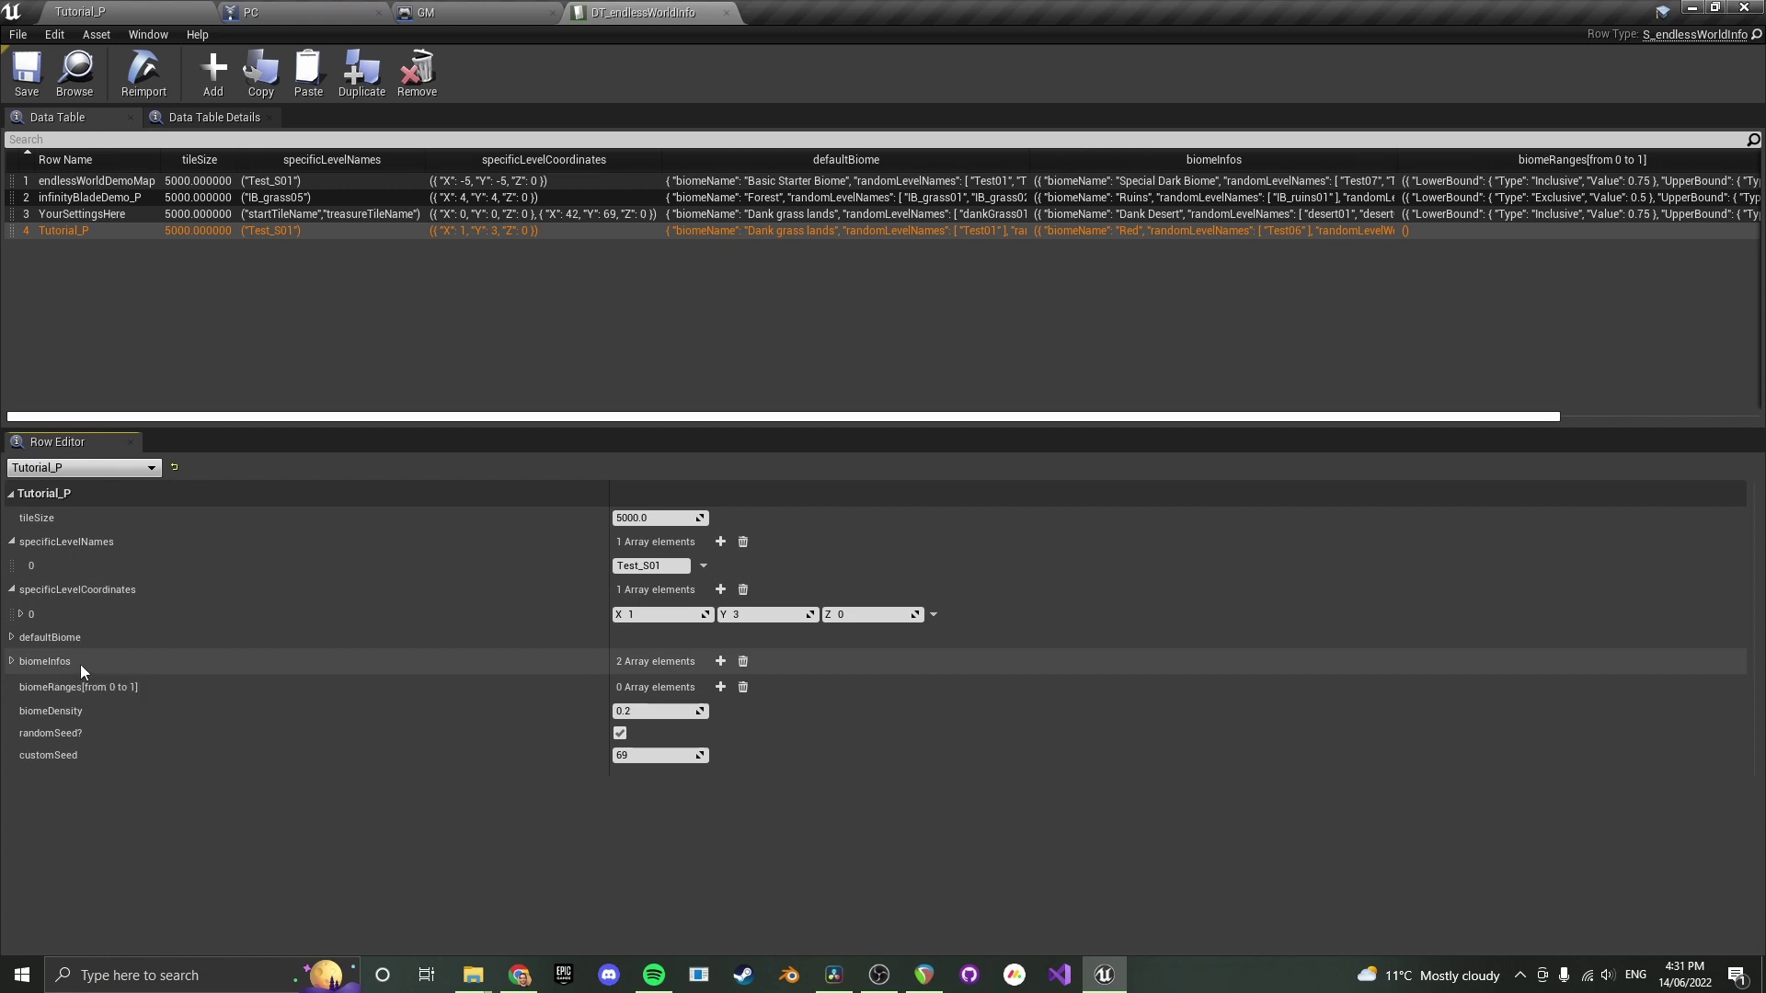
pyautogui.click(721, 688)
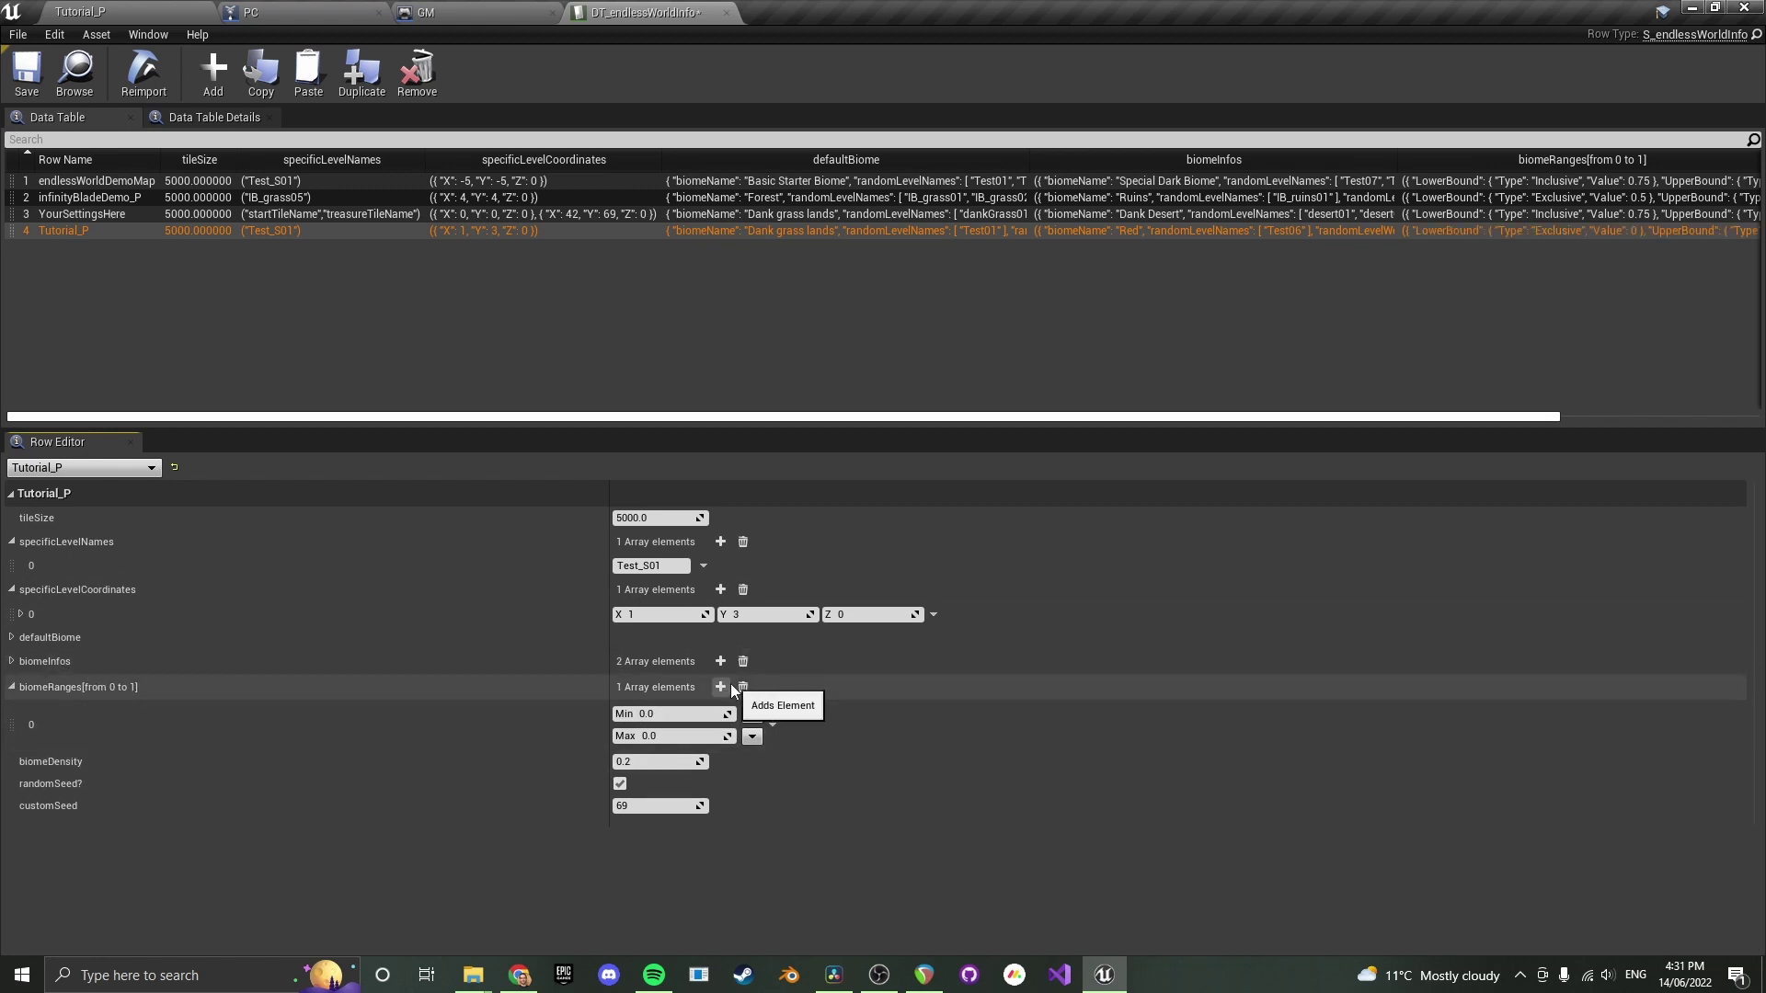
pyautogui.click(729, 687)
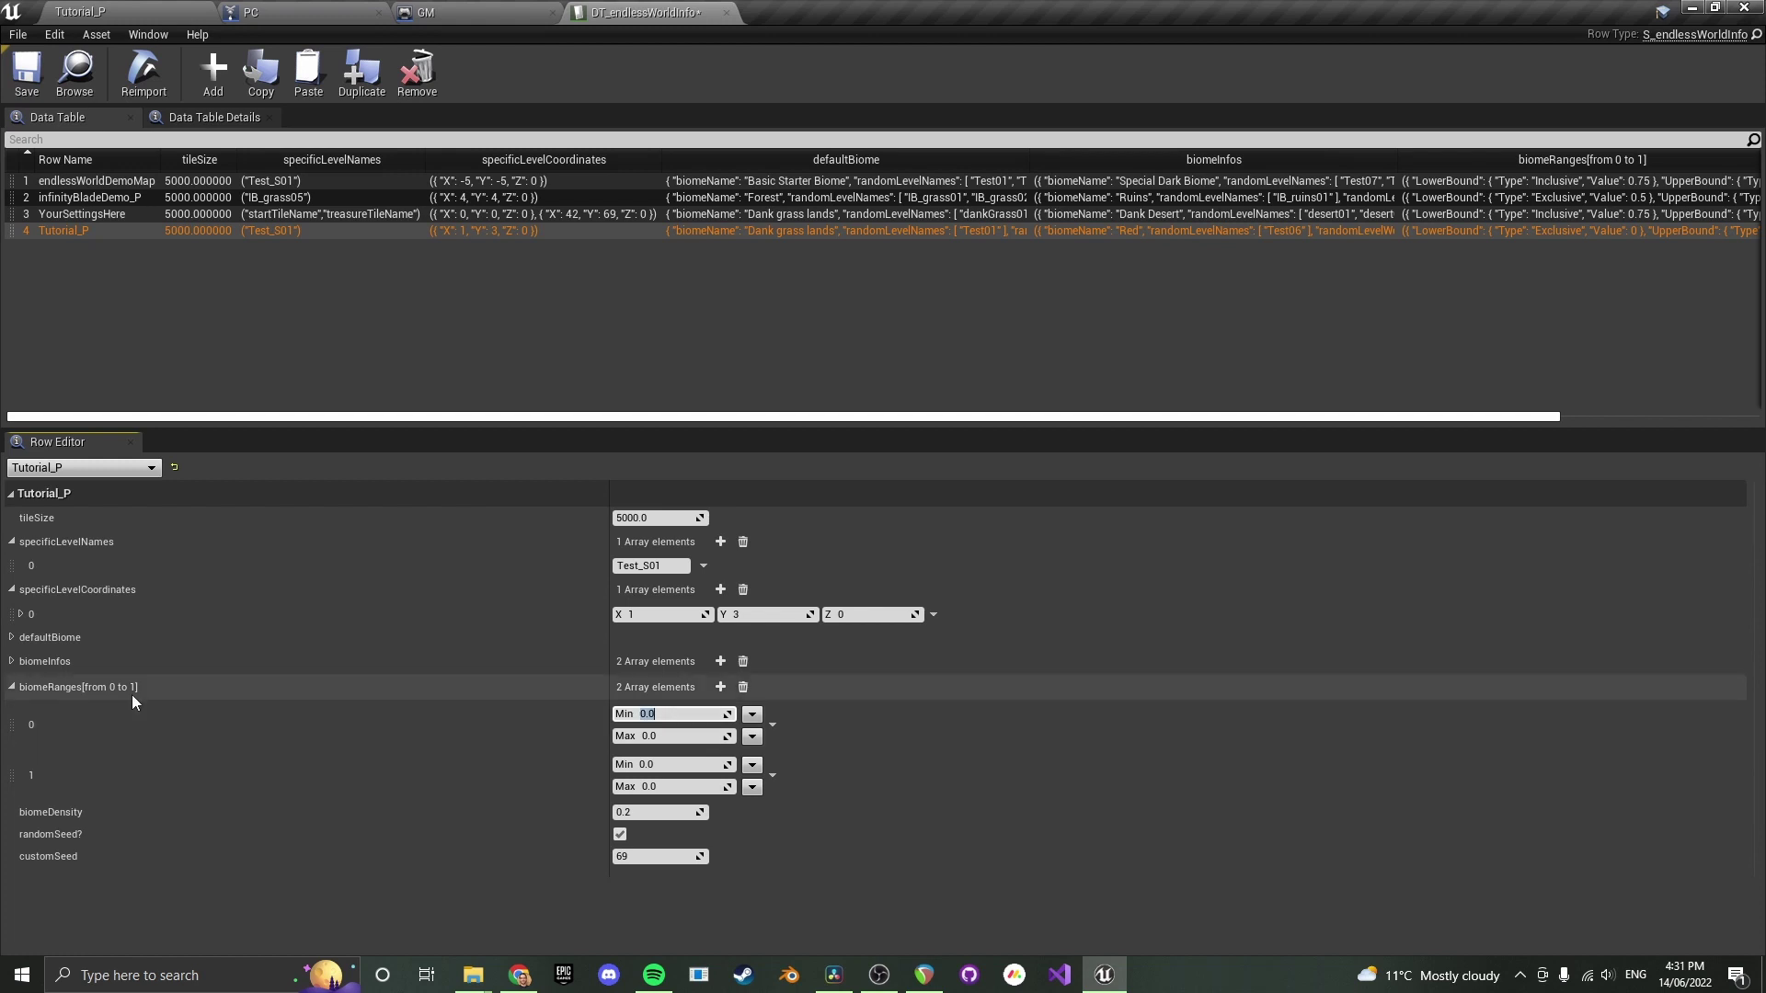
pyautogui.click(48, 666)
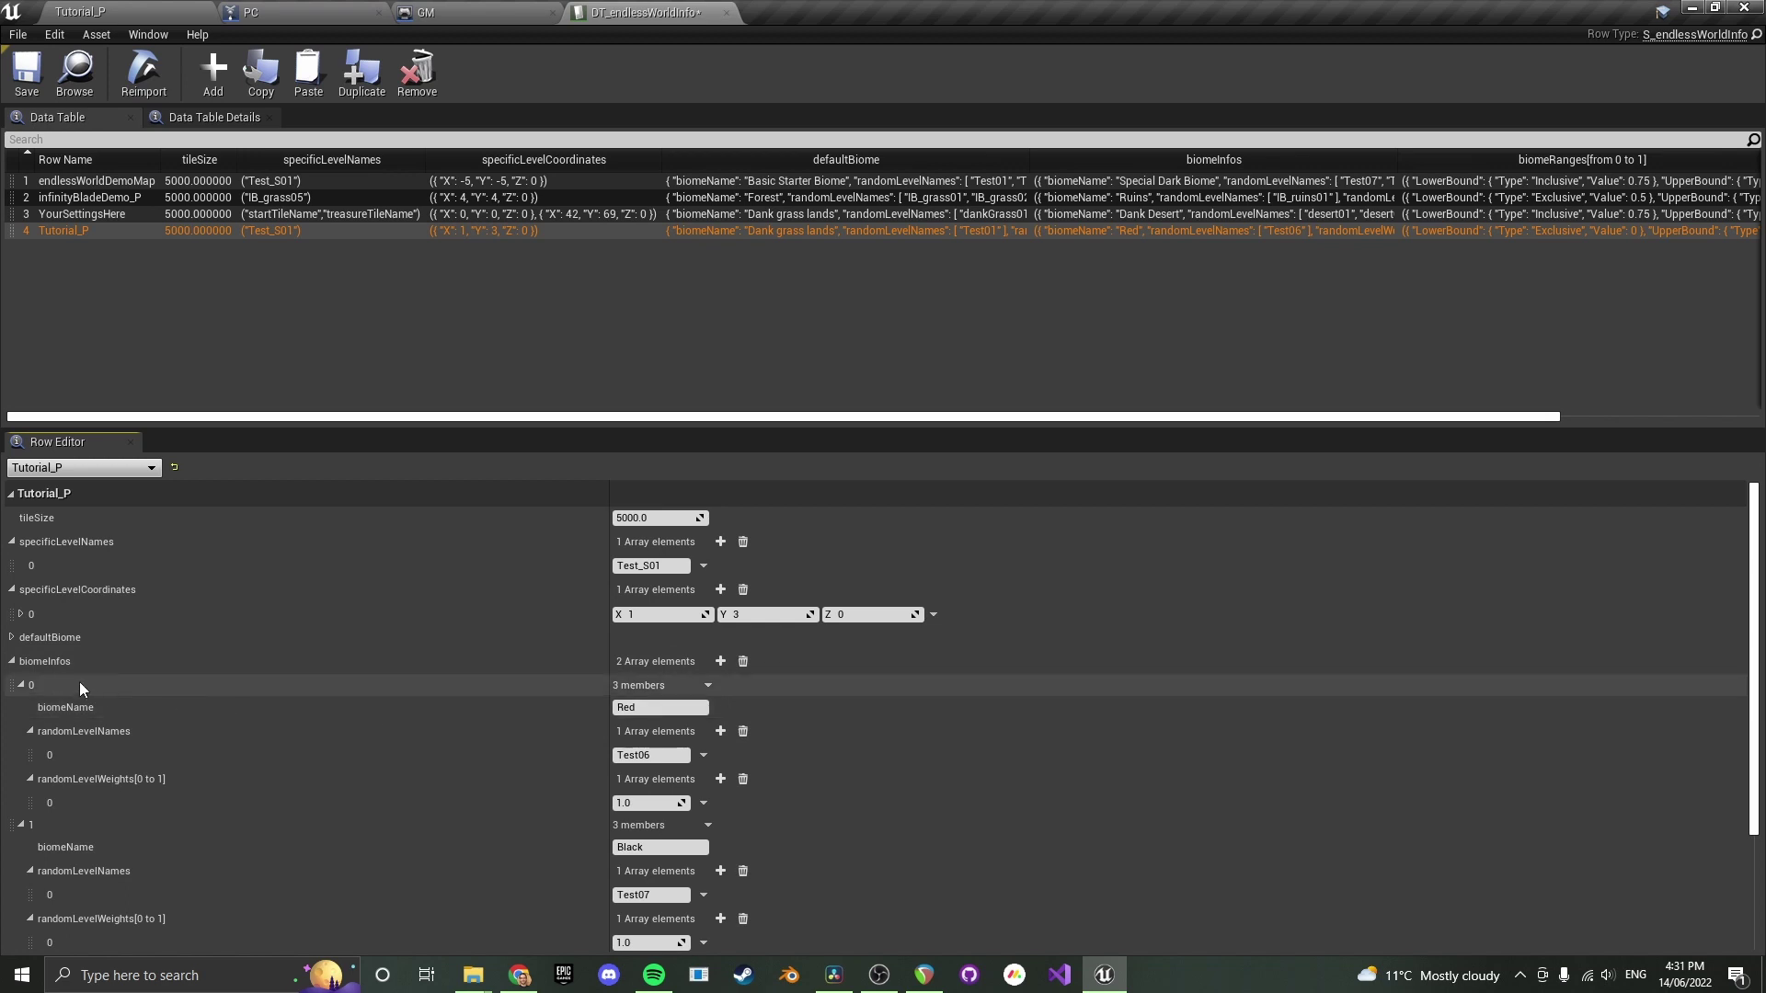
pyautogui.click(56, 664)
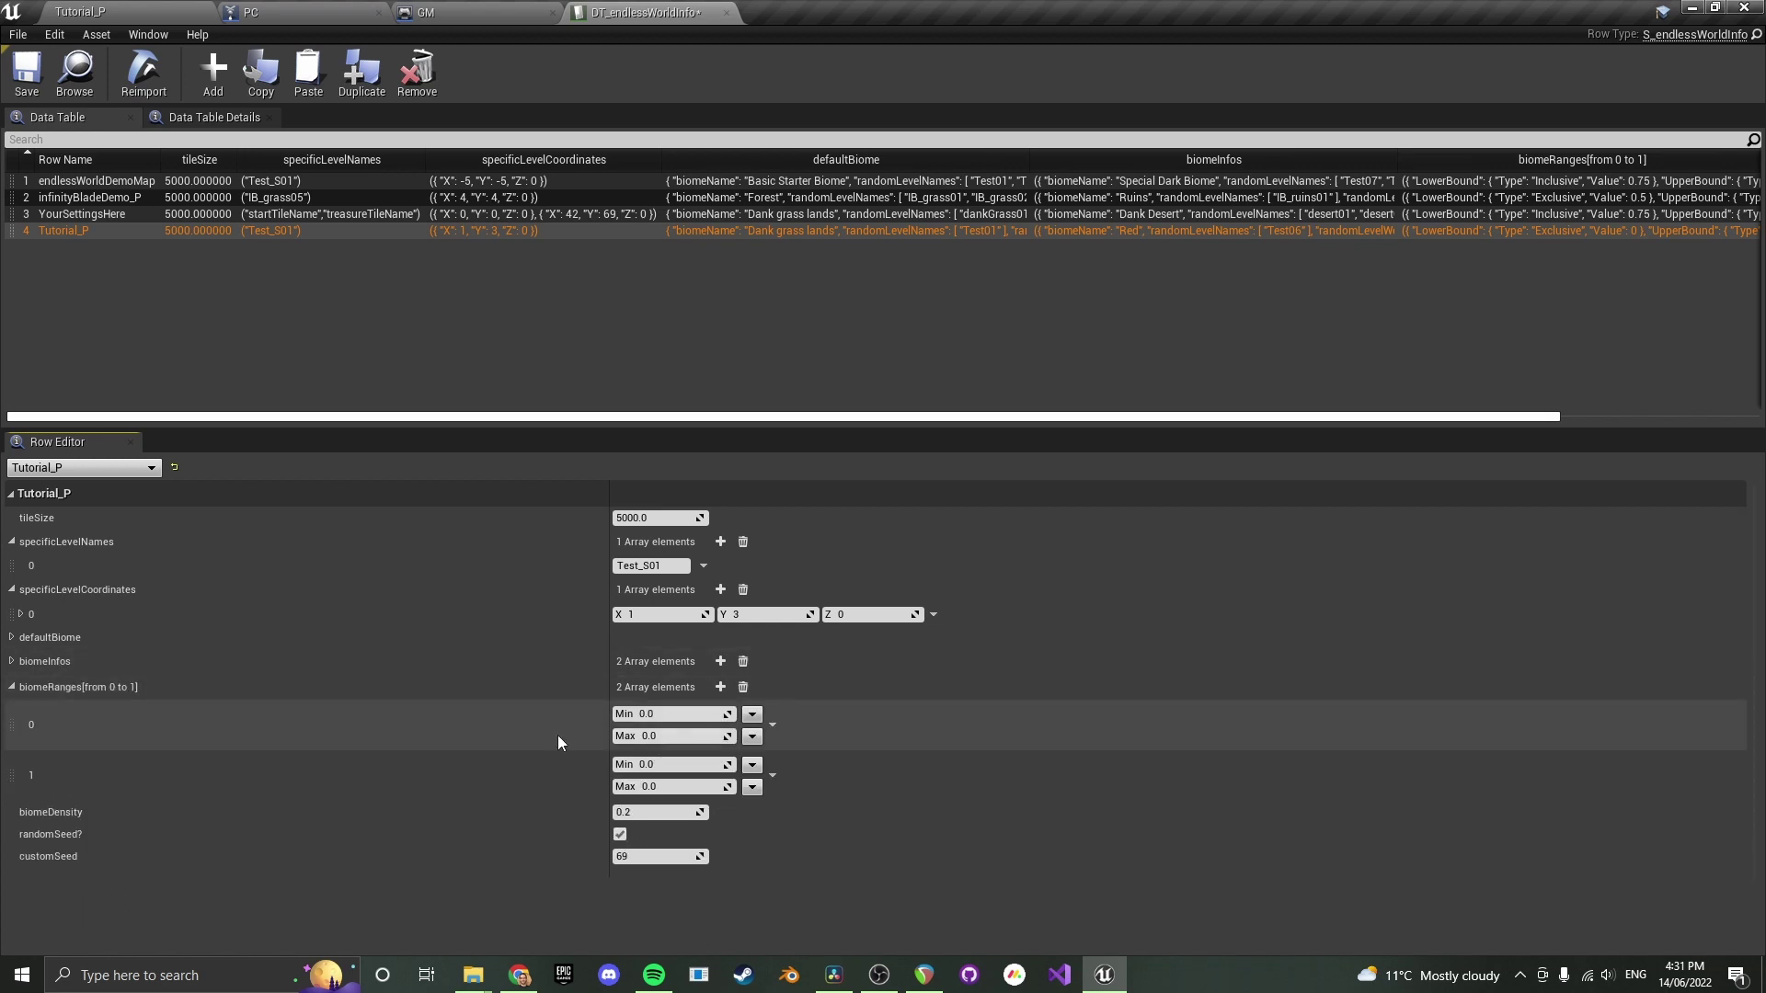
# Set the first biome range to a minimum of 0.5 and a maximum of 0.75, with the minimum bound Inclusive
pyautogui.click(659, 737)
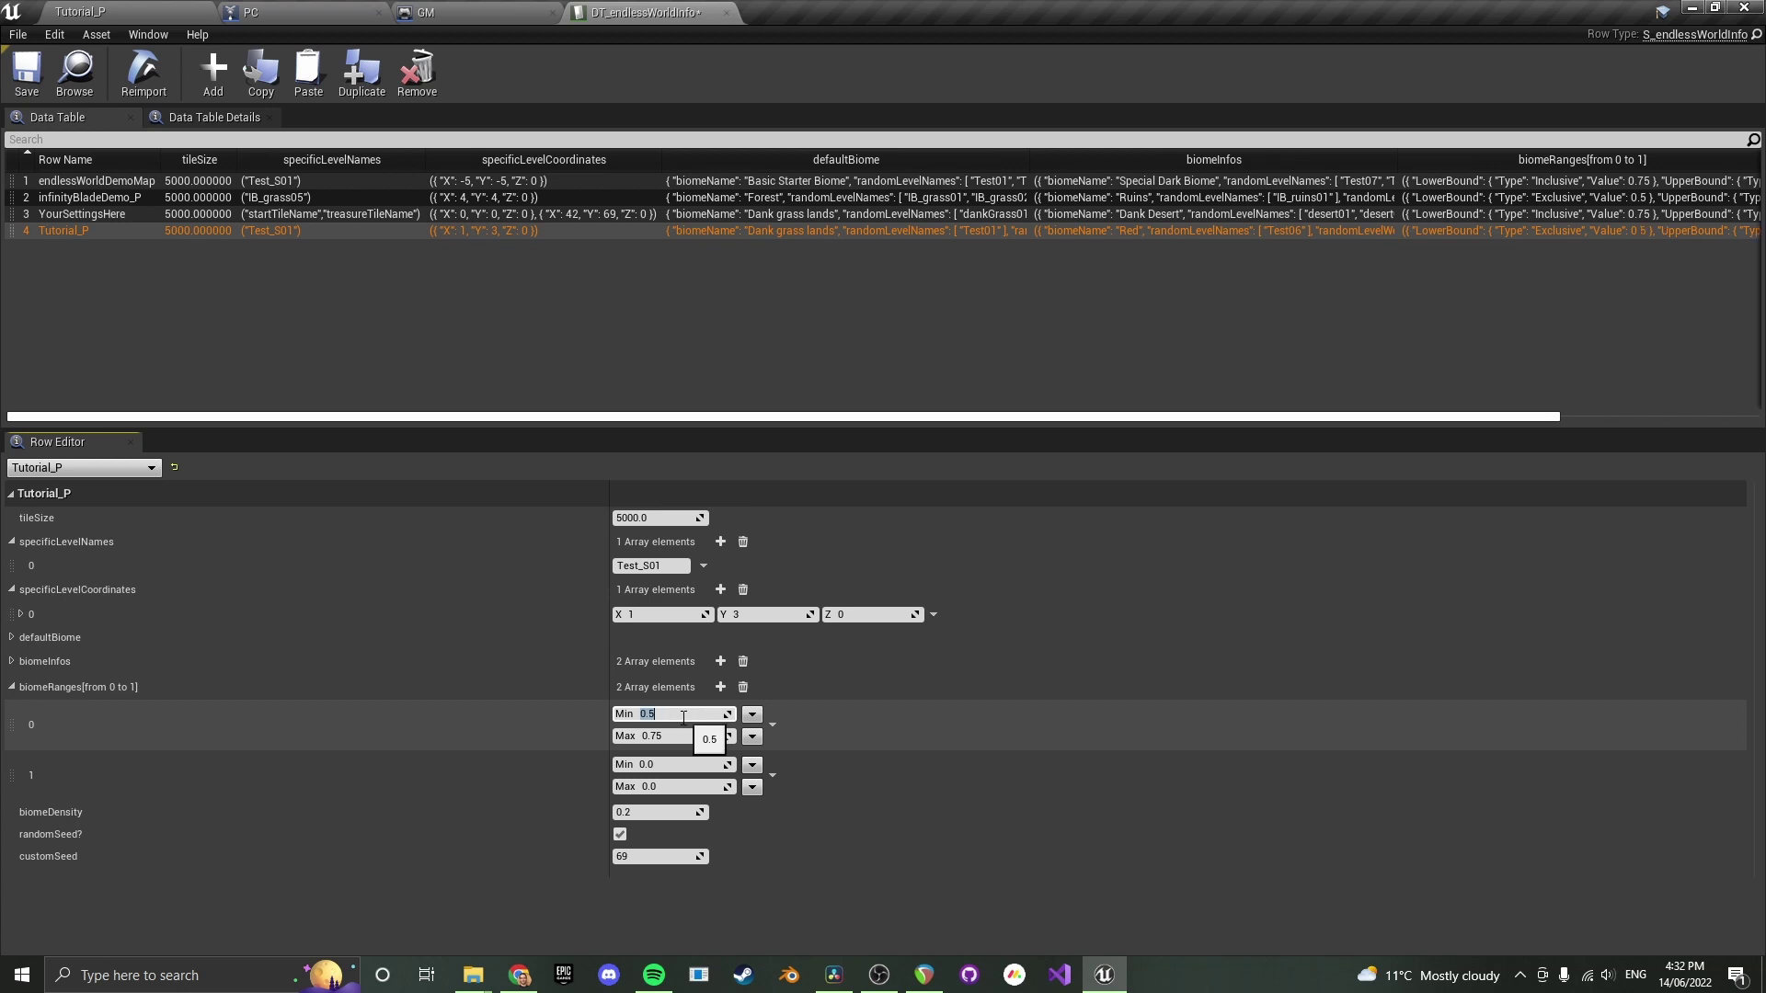
pyautogui.click(752, 715)
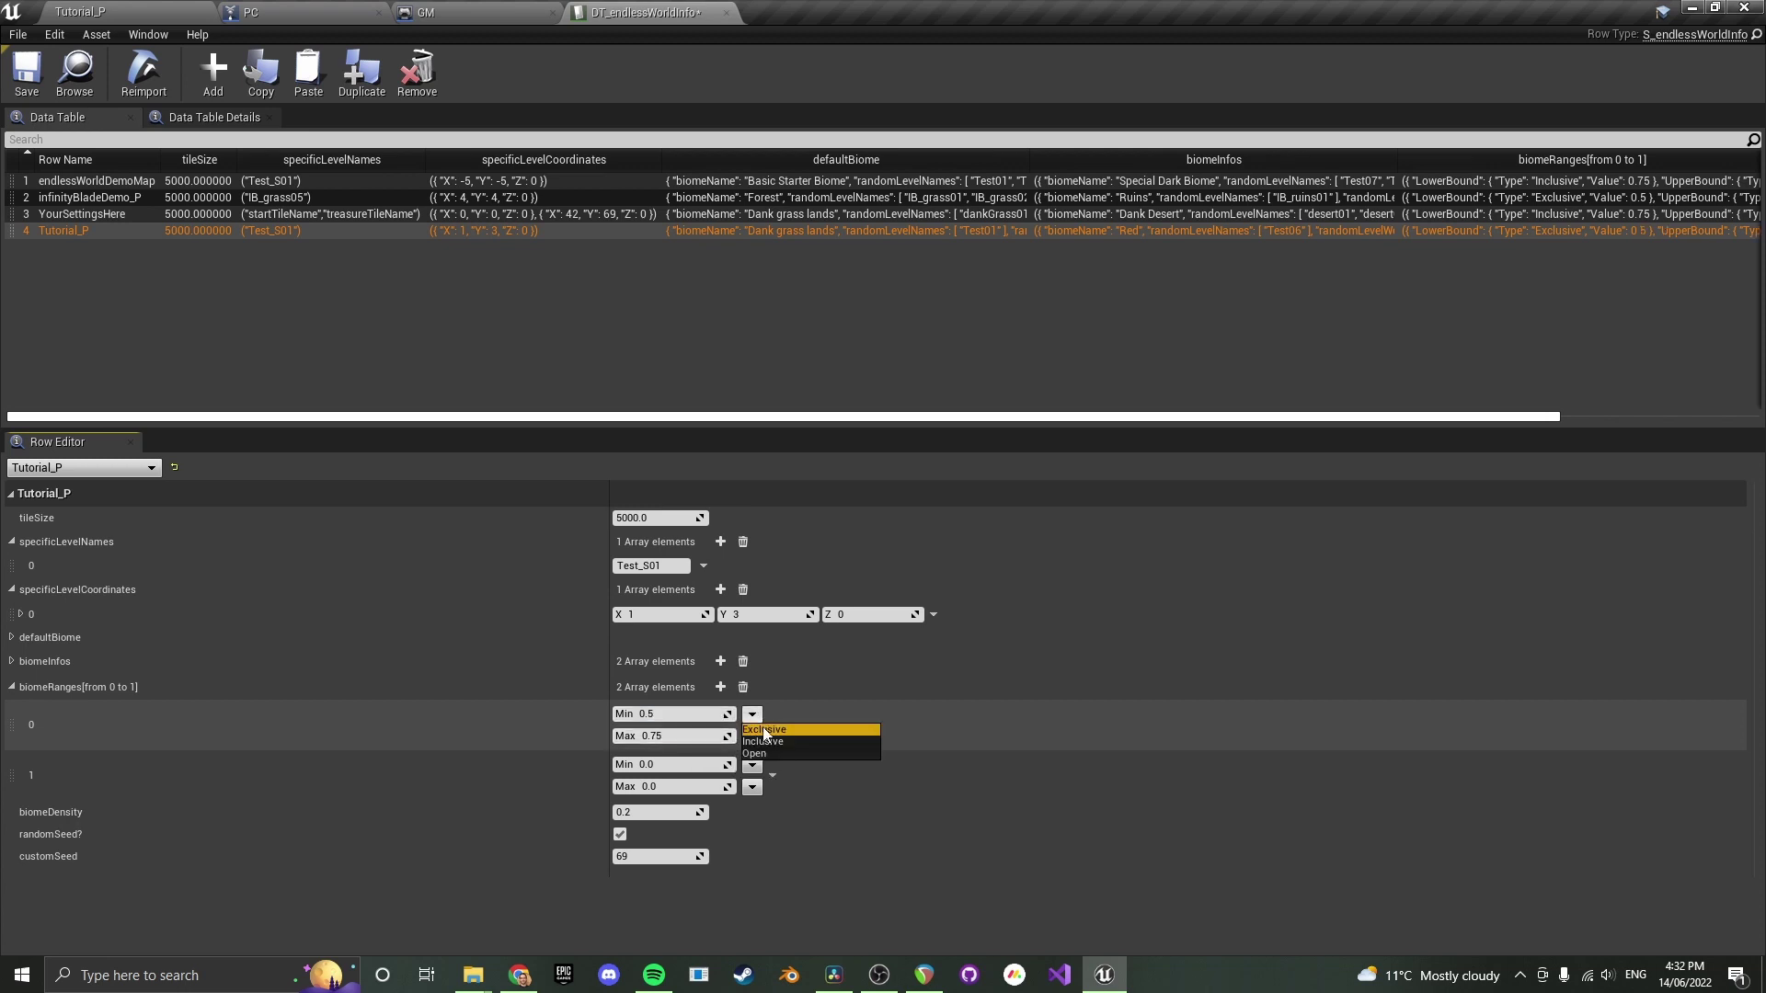
pyautogui.click(763, 742)
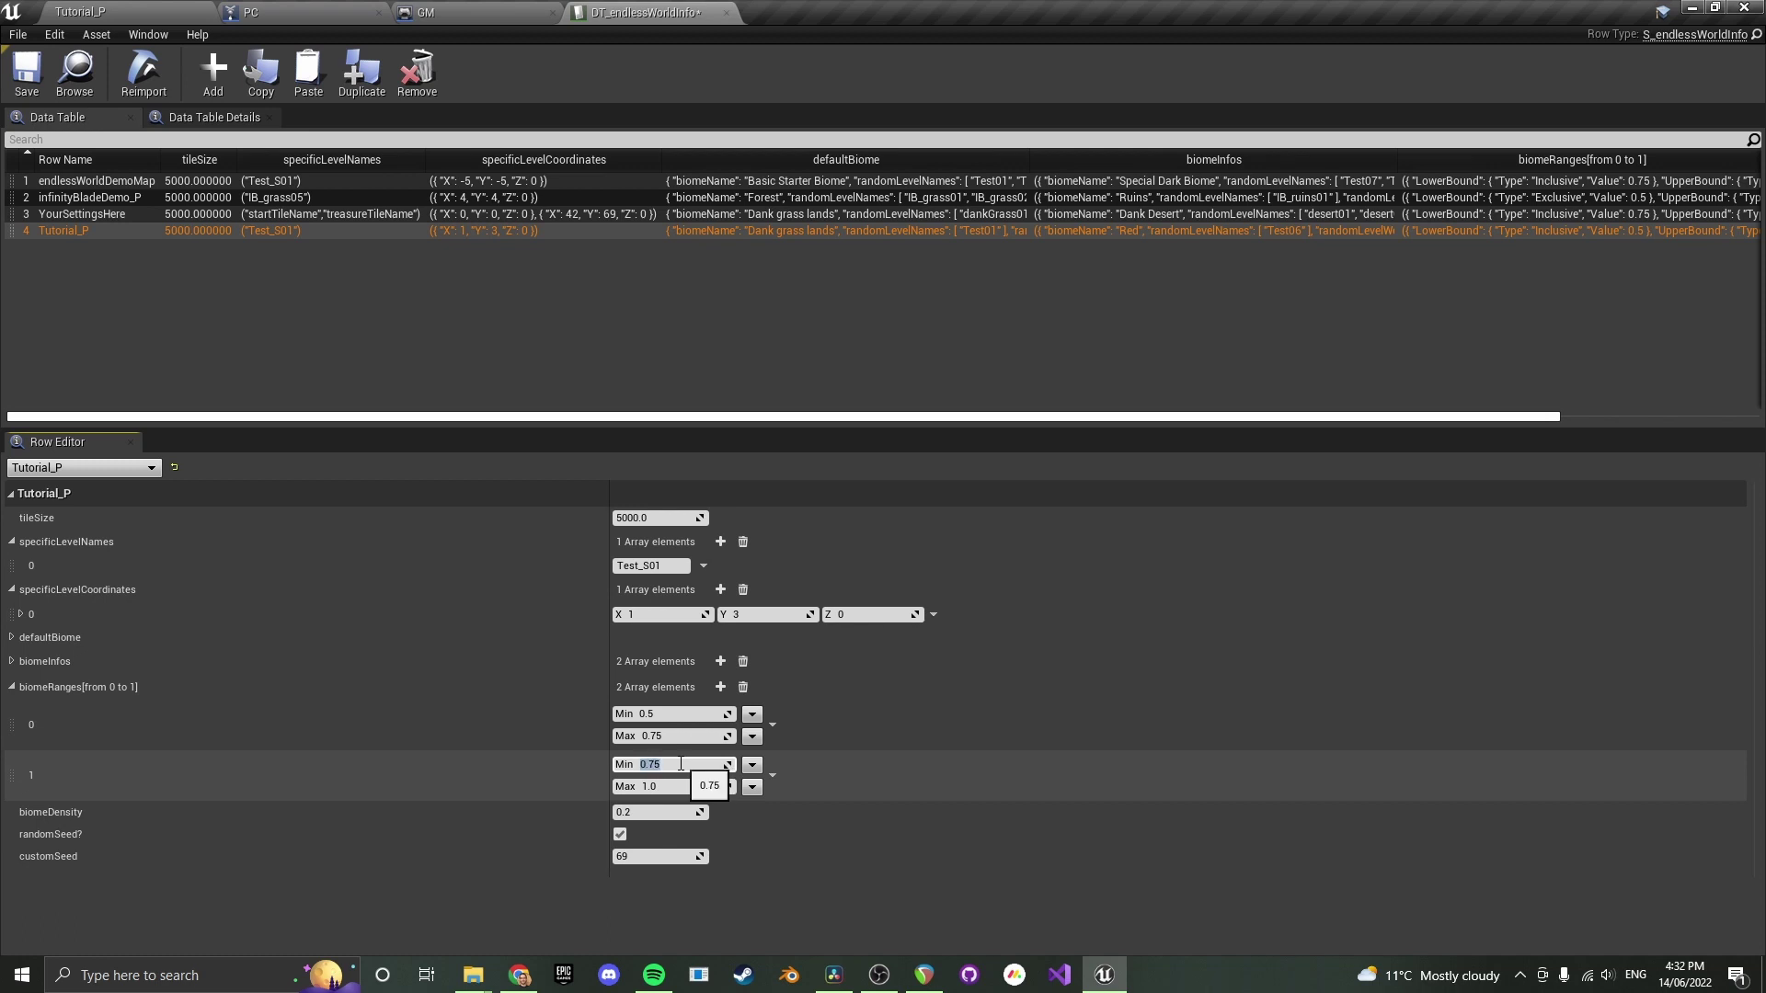
# Set the second biome range to 0.75 through 1.0 with an Inclusive maximum, and disable randomSeed for the row
pyautogui.click(753, 766)
pyautogui.click(766, 782)
pyautogui.click(751, 786)
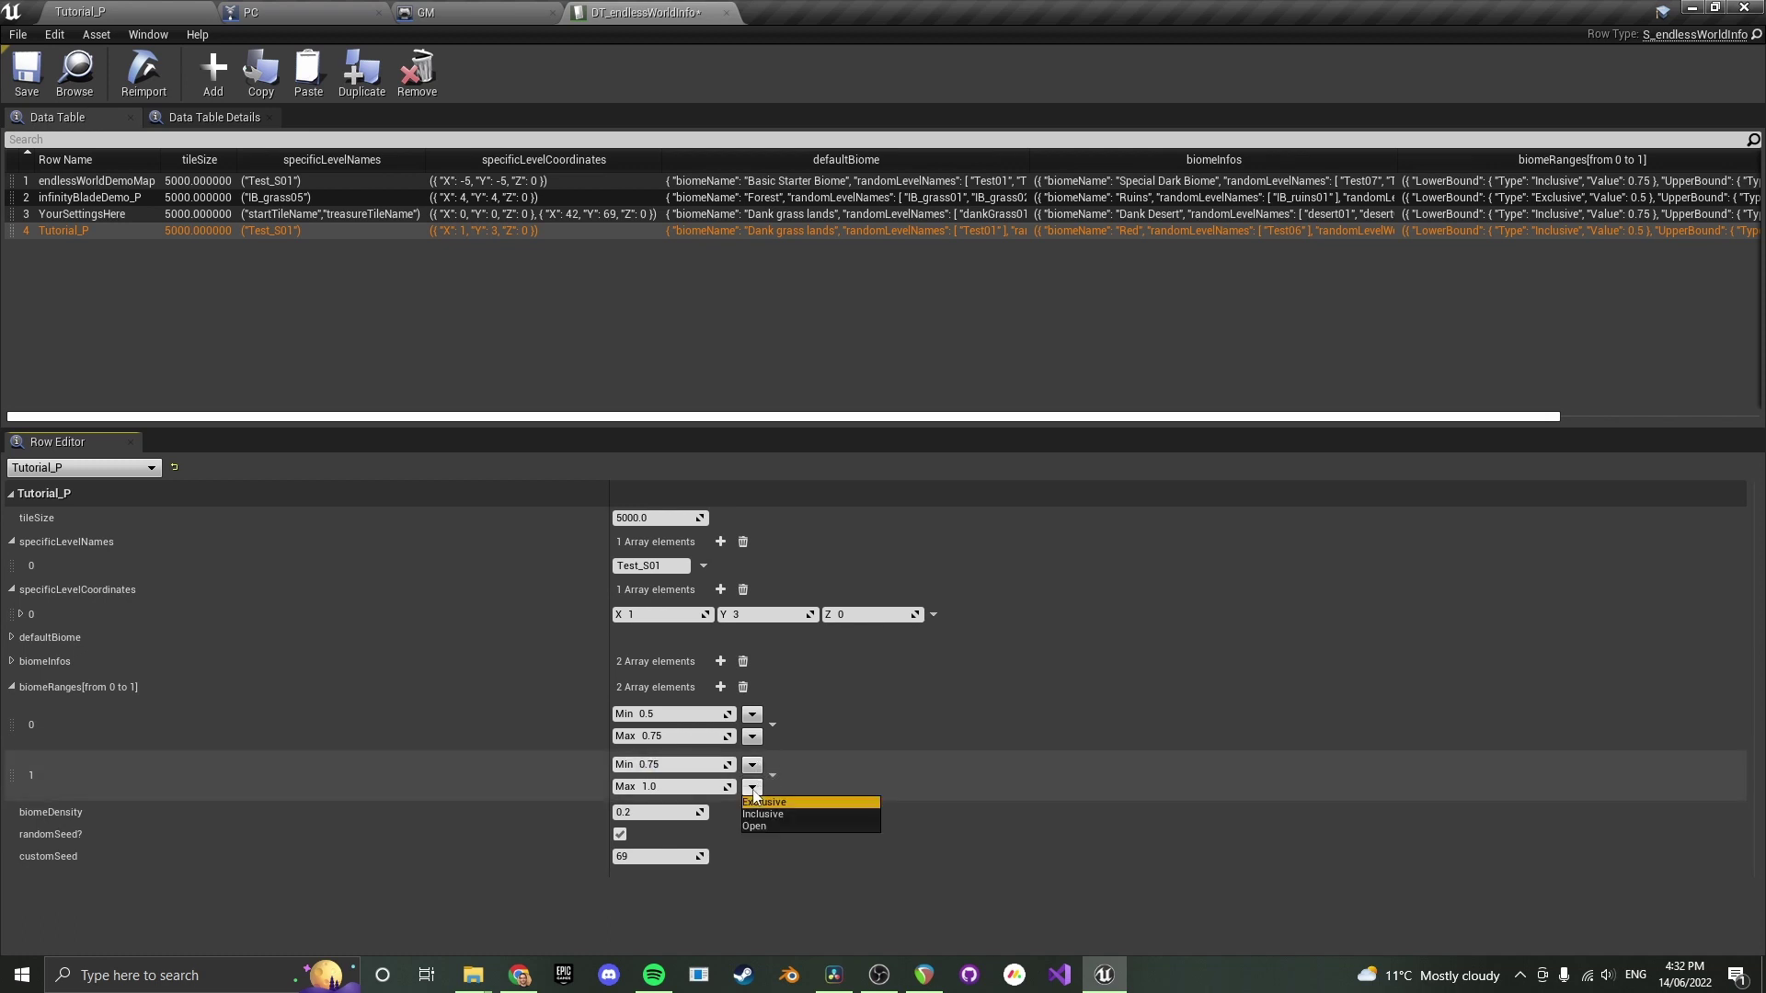
pyautogui.click(773, 814)
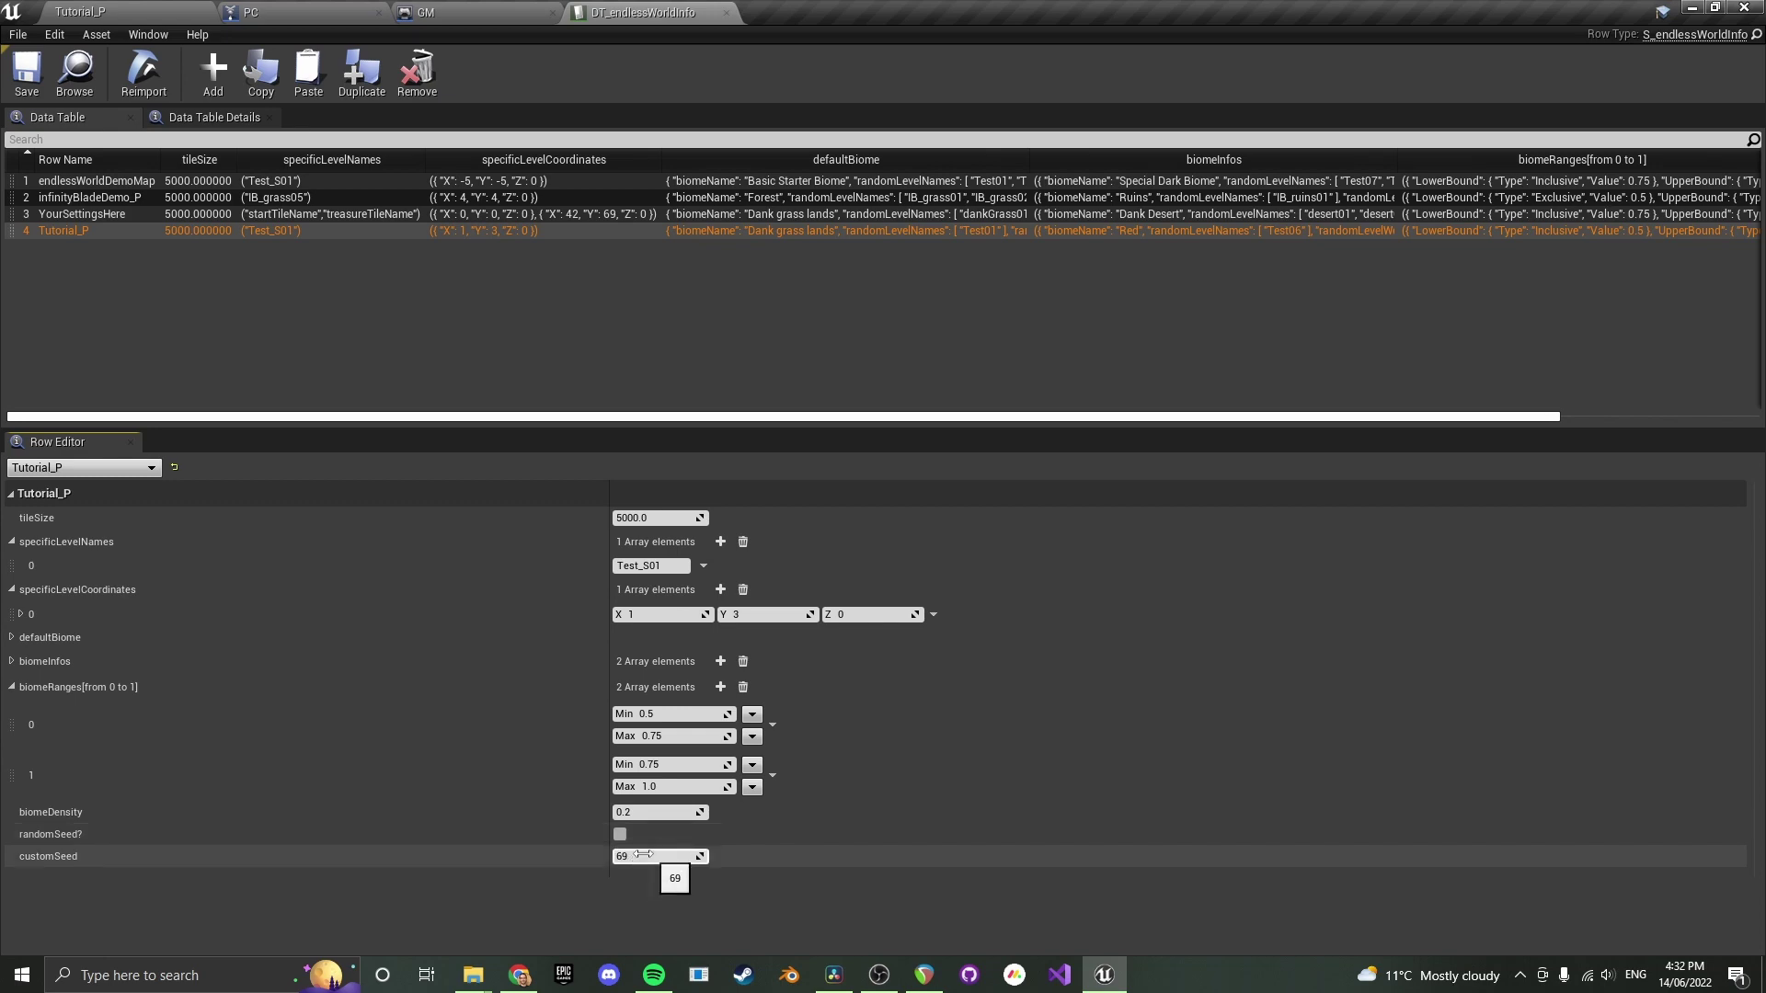
# Return to the Tutorial_P map and play-test it with the default flying pawn
pyautogui.click(129, 11)
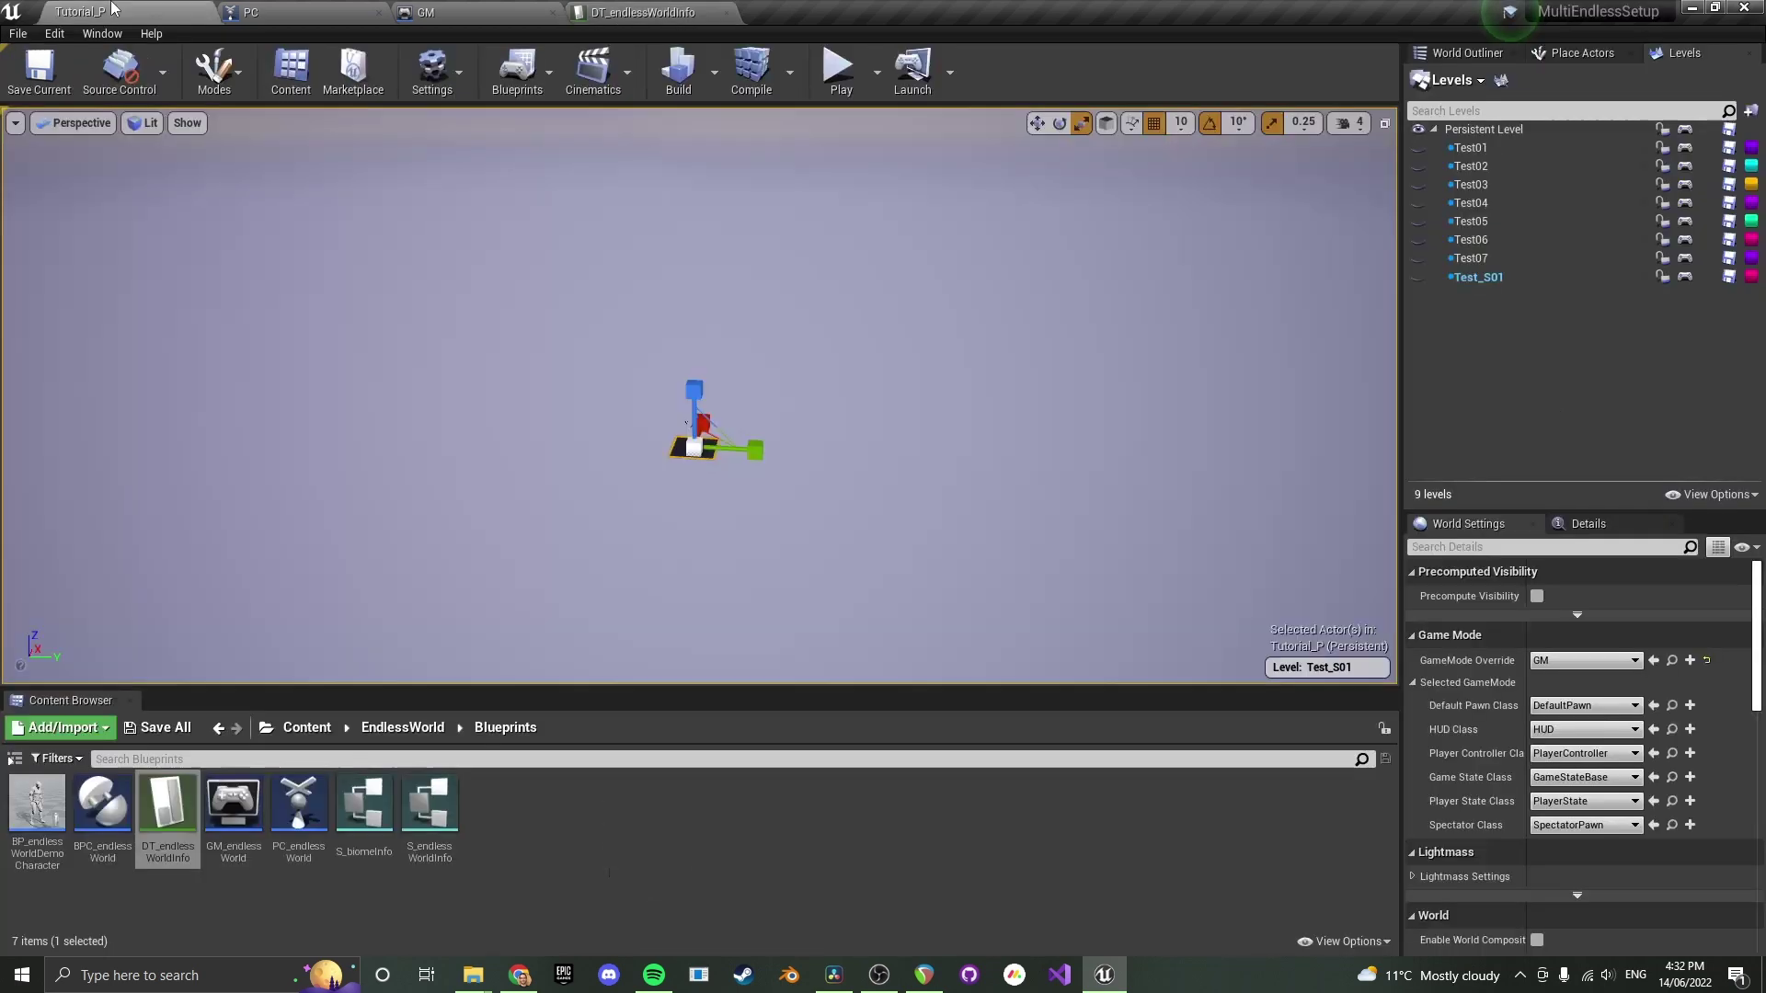
pyautogui.click(837, 78)
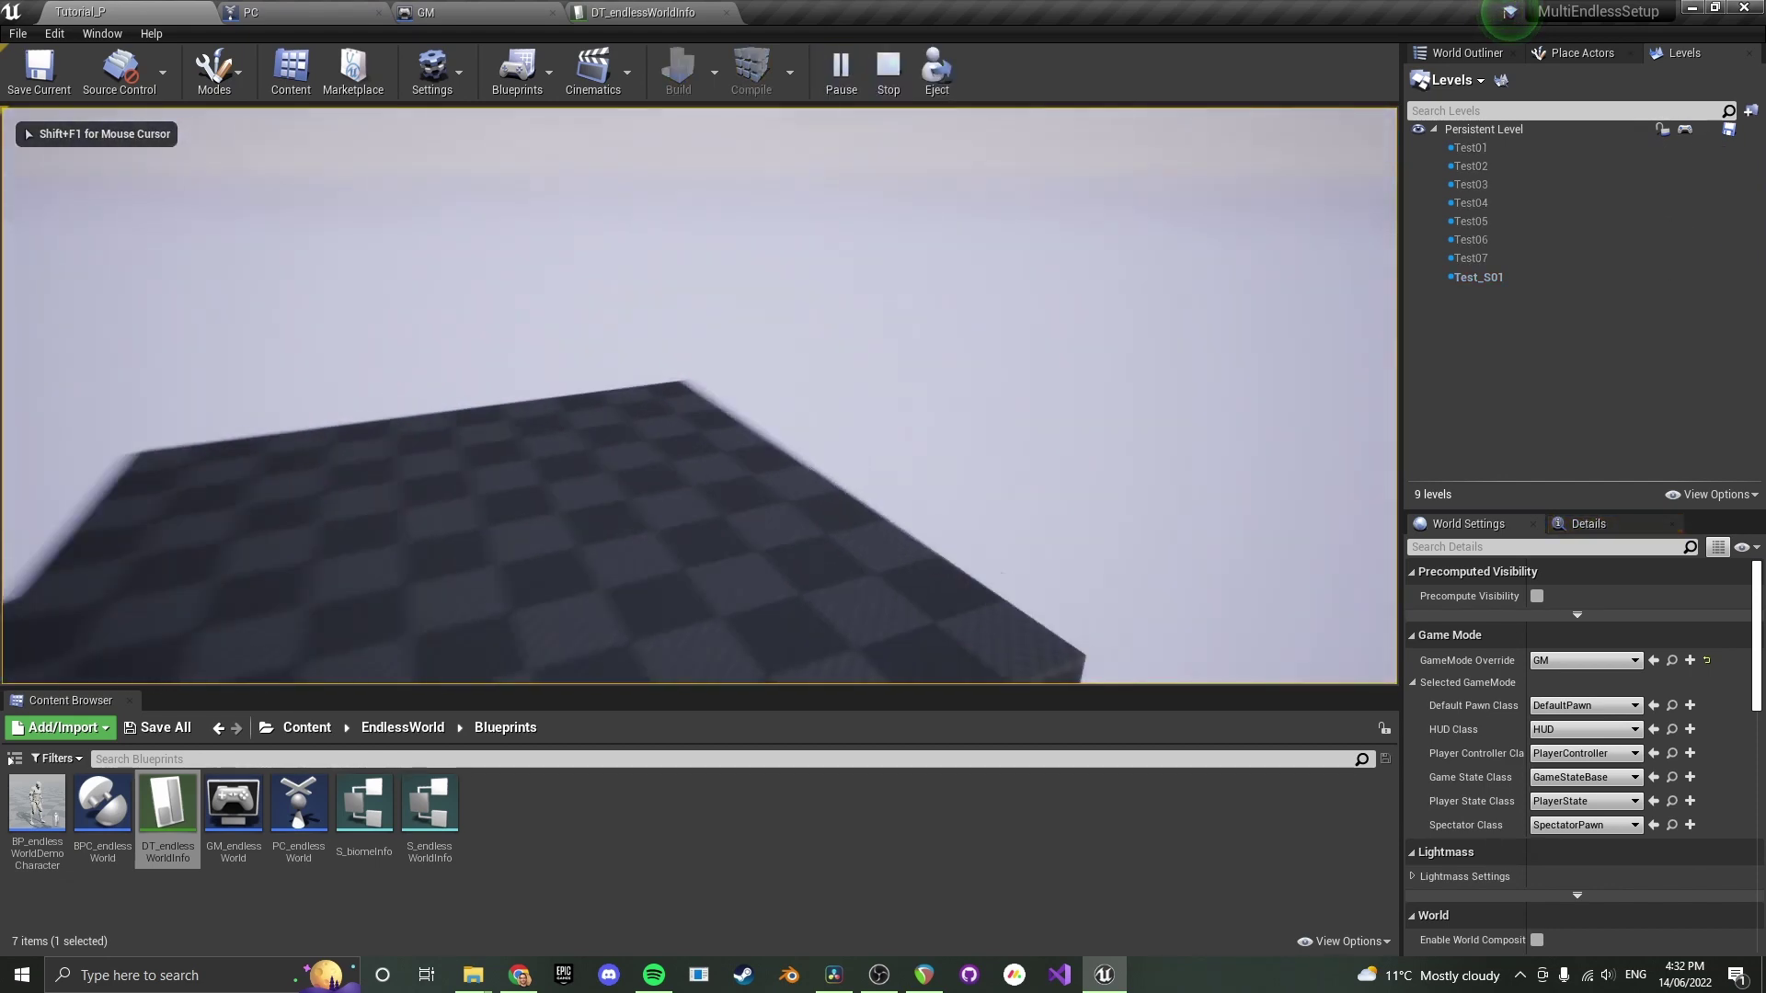
pyautogui.press('Escape')
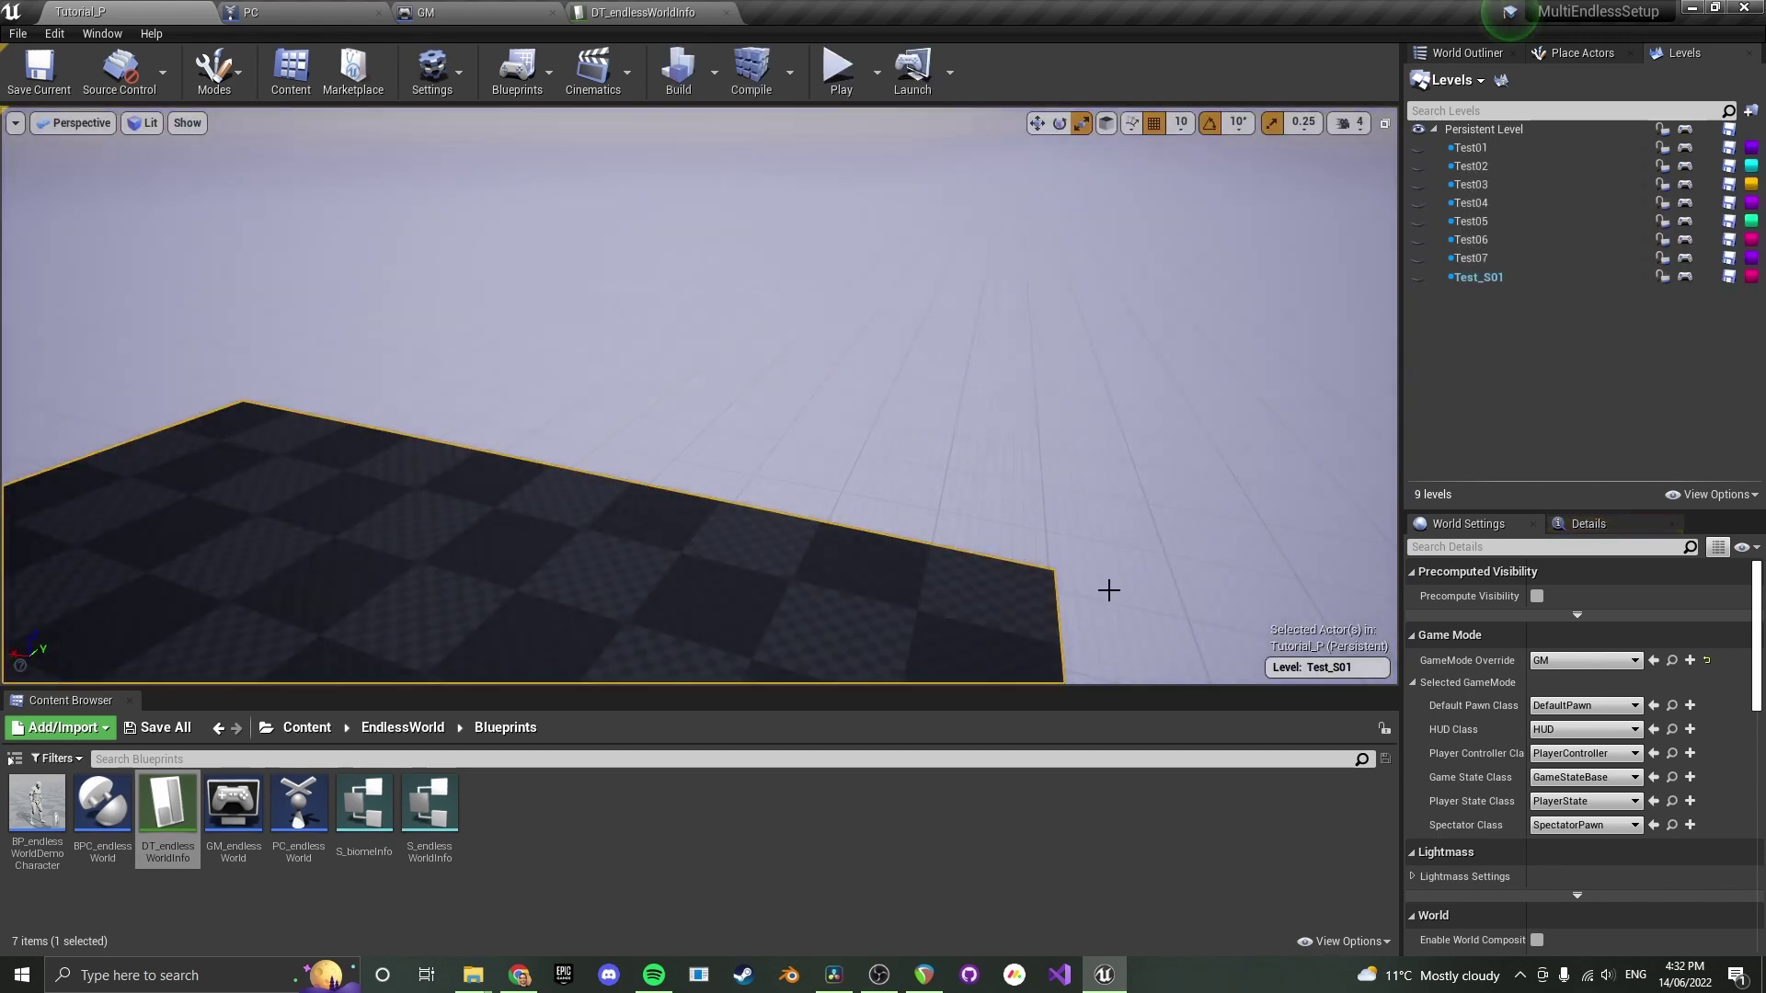
# Set the game mode's Default Pawn Class to ThirdPersonCharacter and play-test walking around the map
pyautogui.click(1590, 705)
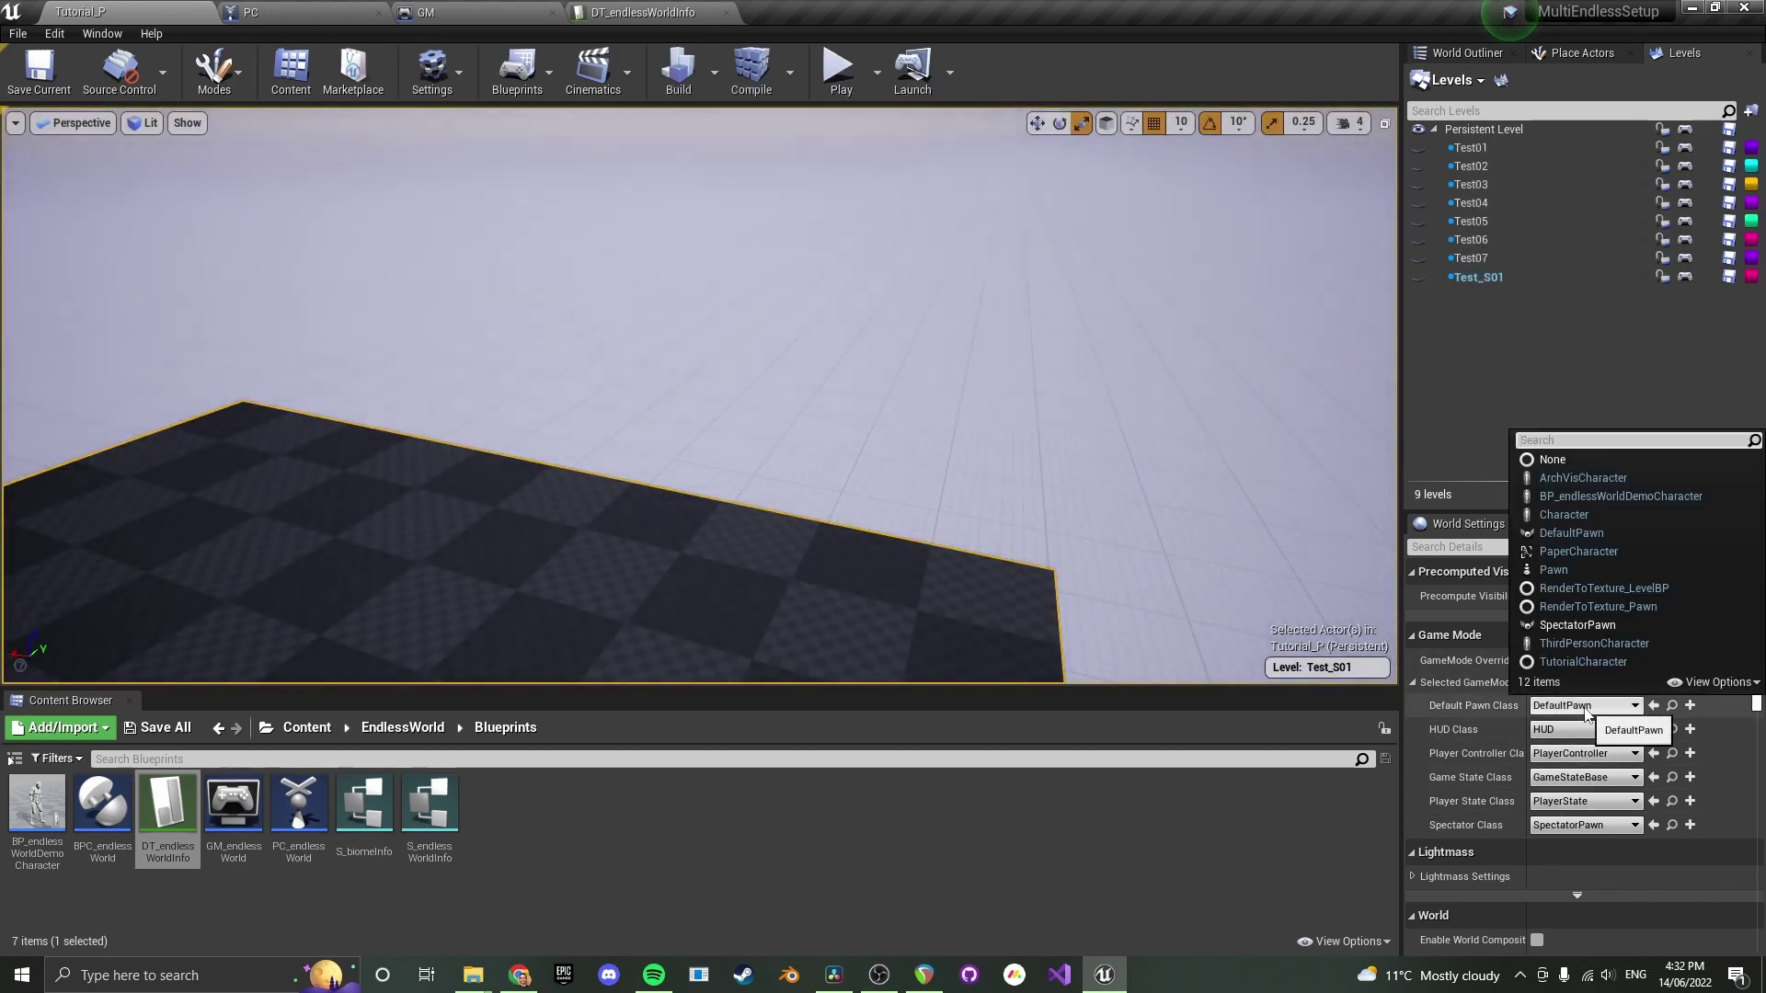
pyautogui.click(1595, 643)
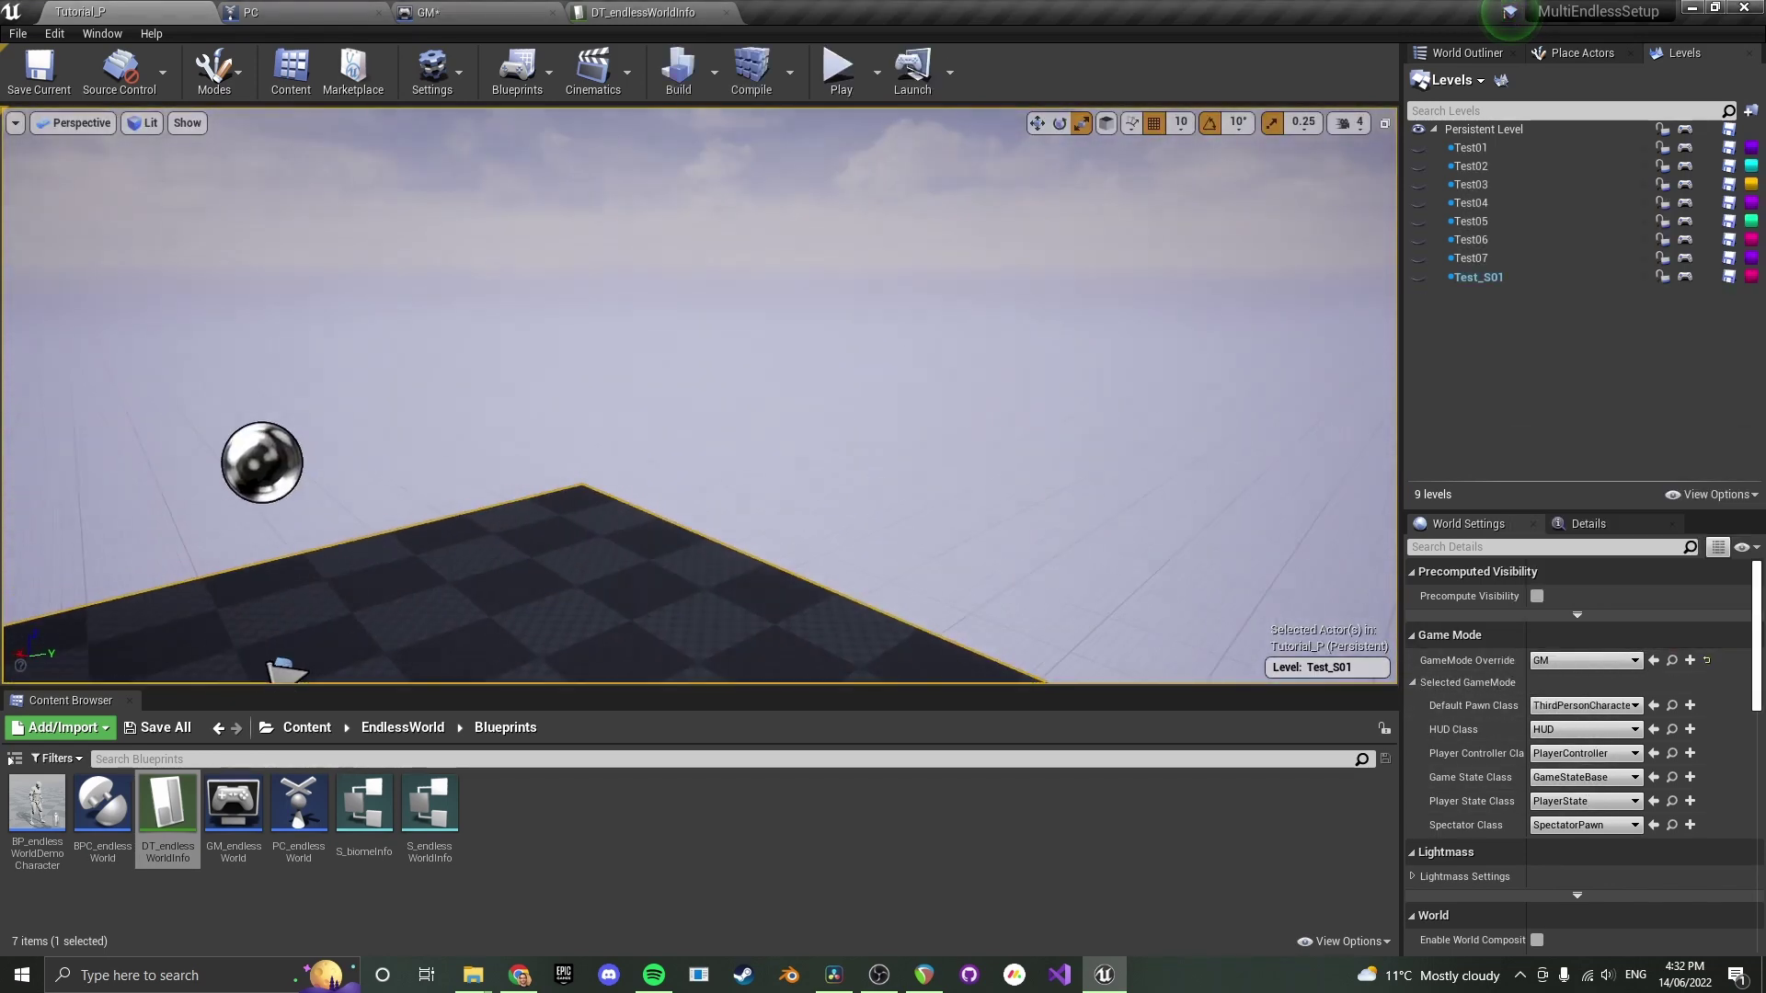
pyautogui.click(837, 92)
pyautogui.press('w')
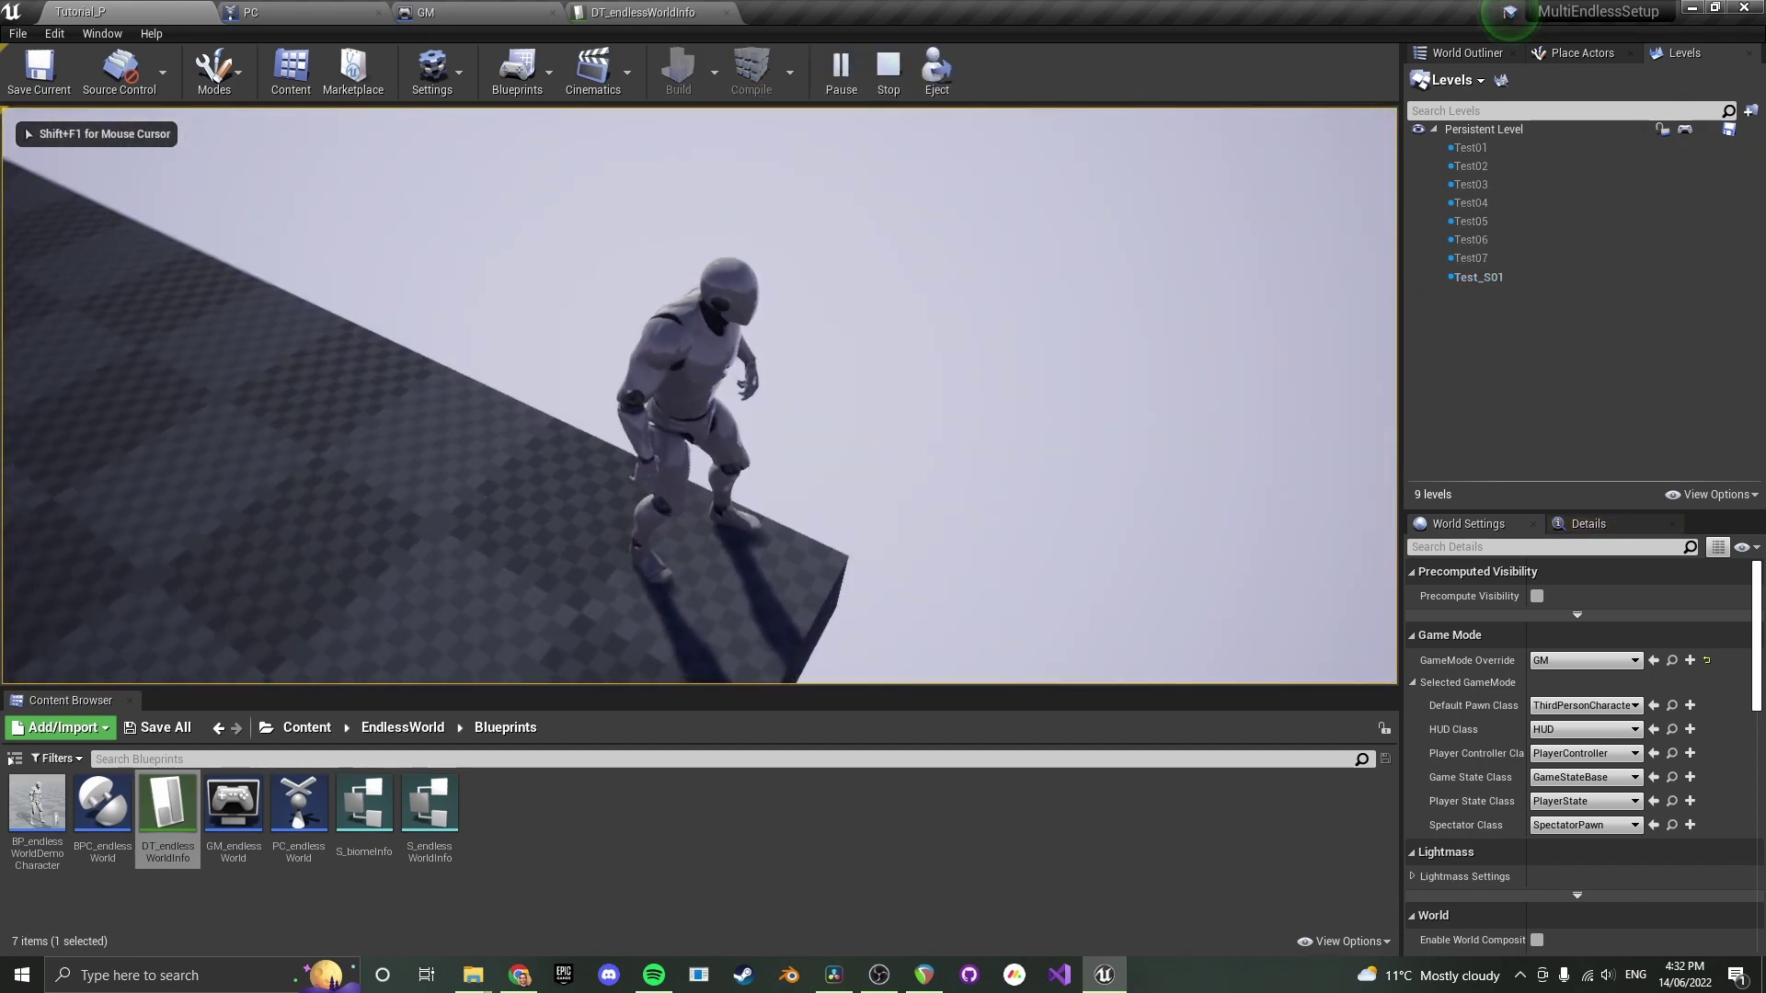
pyautogui.press('Escape')
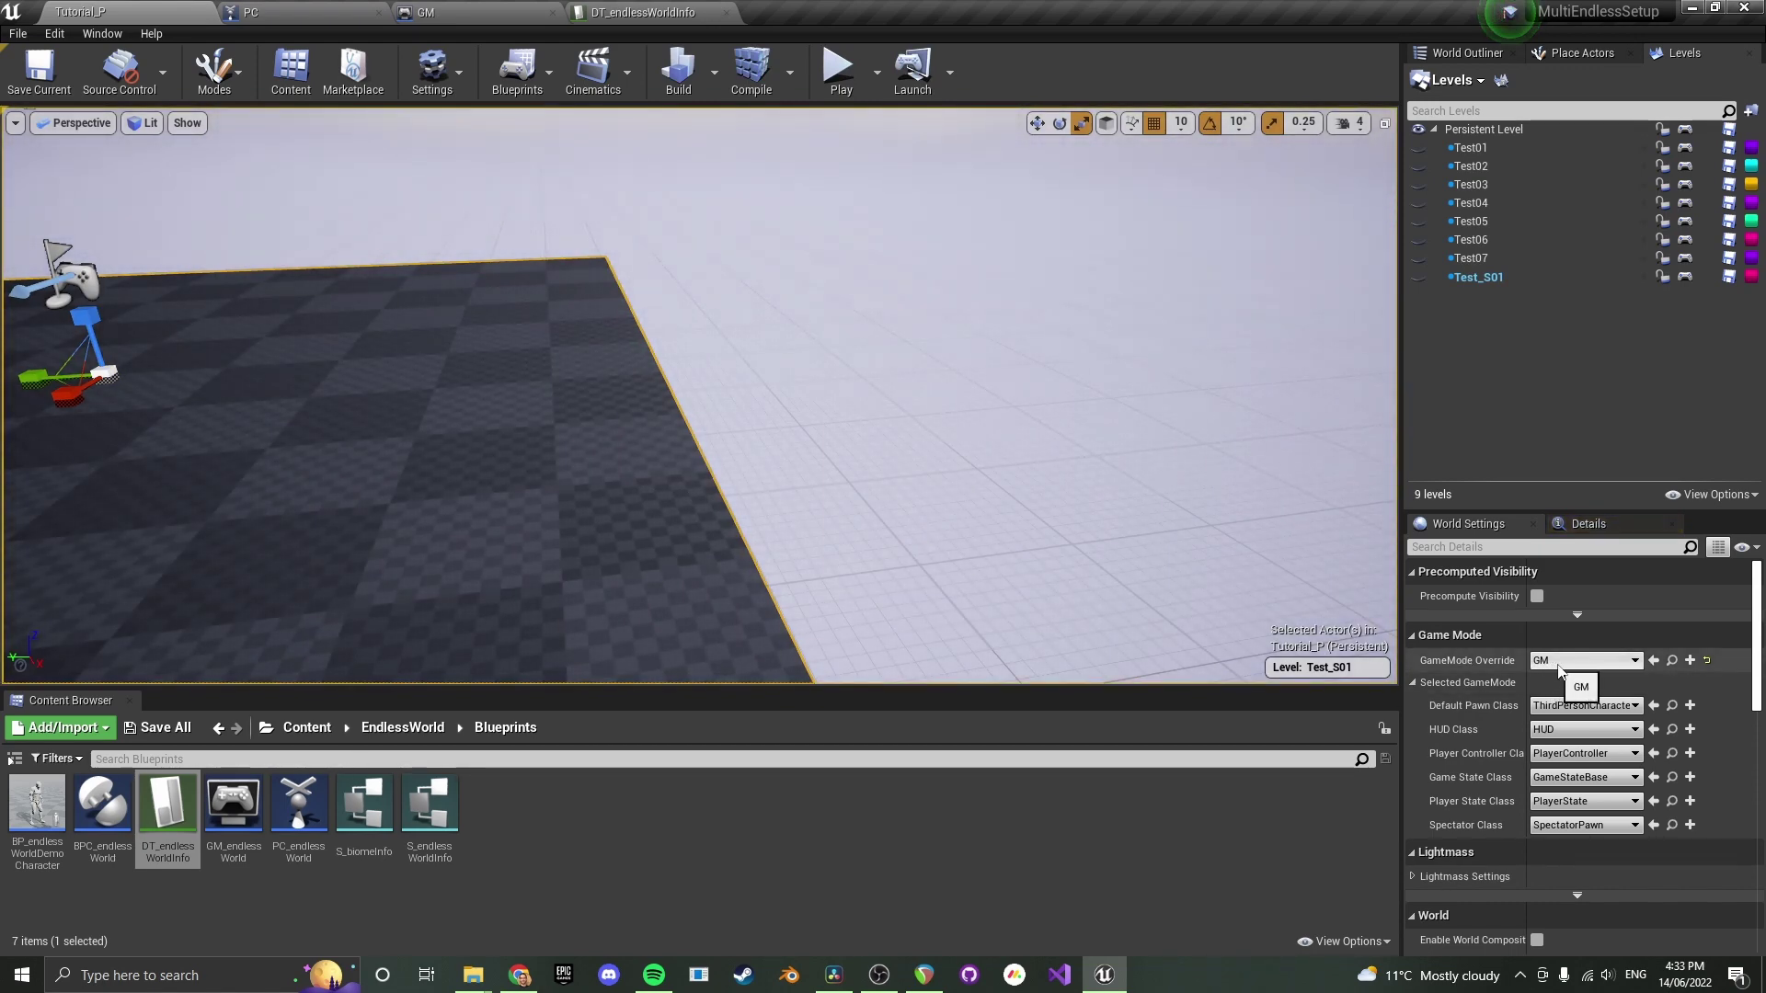
# Set the game mode's Player Controller Class to PC and save everything
pyautogui.click(1578, 753)
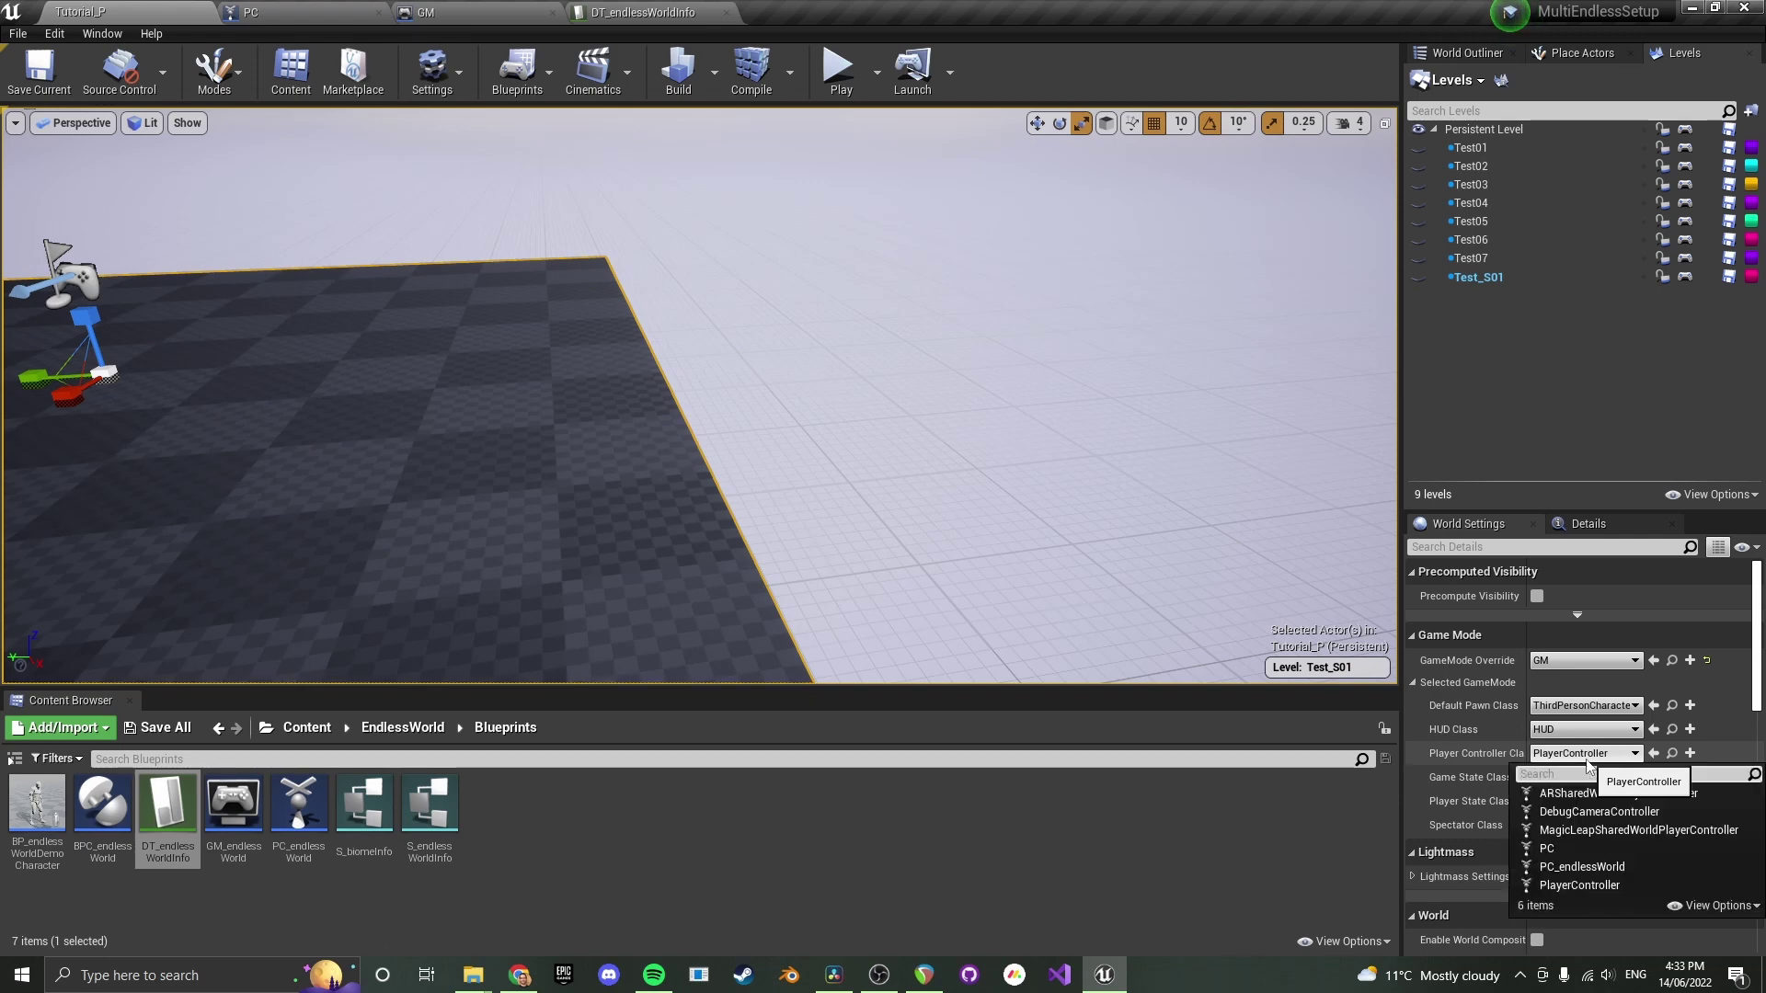
pyautogui.click(1555, 848)
pyautogui.hotkey('ctrl', 'shift', 's')
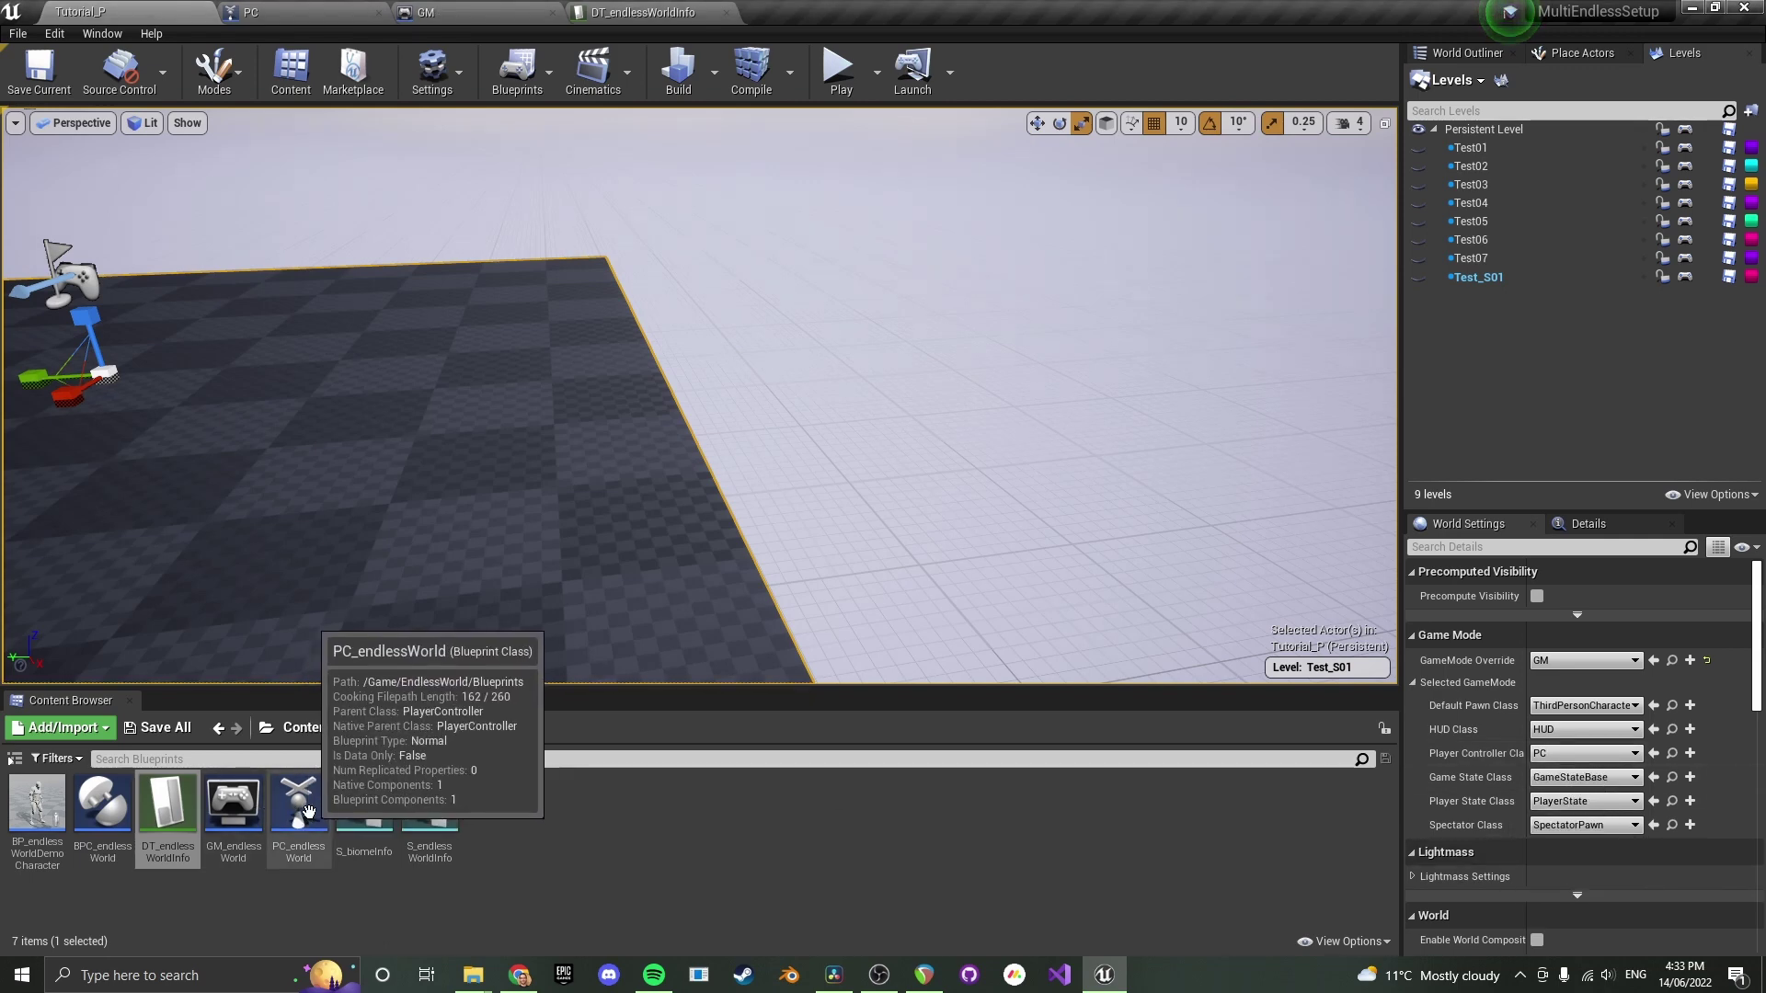
# Check the PC blueprint in the Tutorial folder for its BPC_endlessWorld component
pyautogui.click(302, 728)
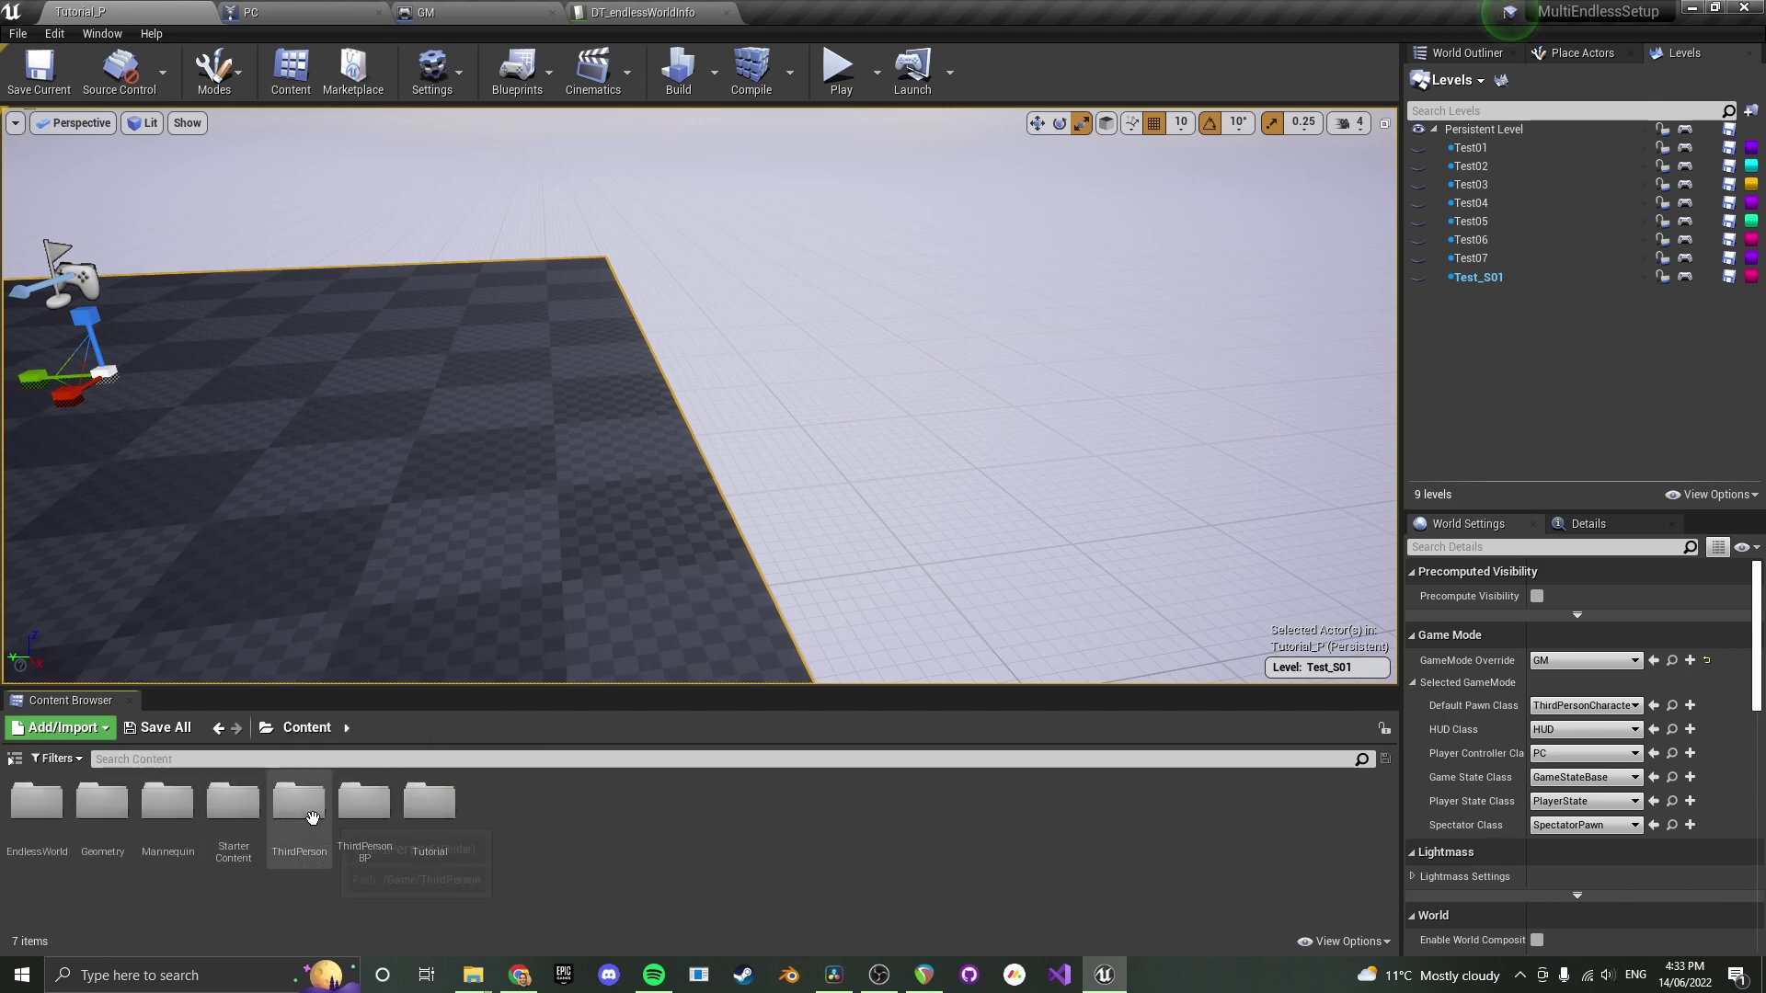
pyautogui.doubleClick(428, 819)
pyautogui.doubleClick(102, 817)
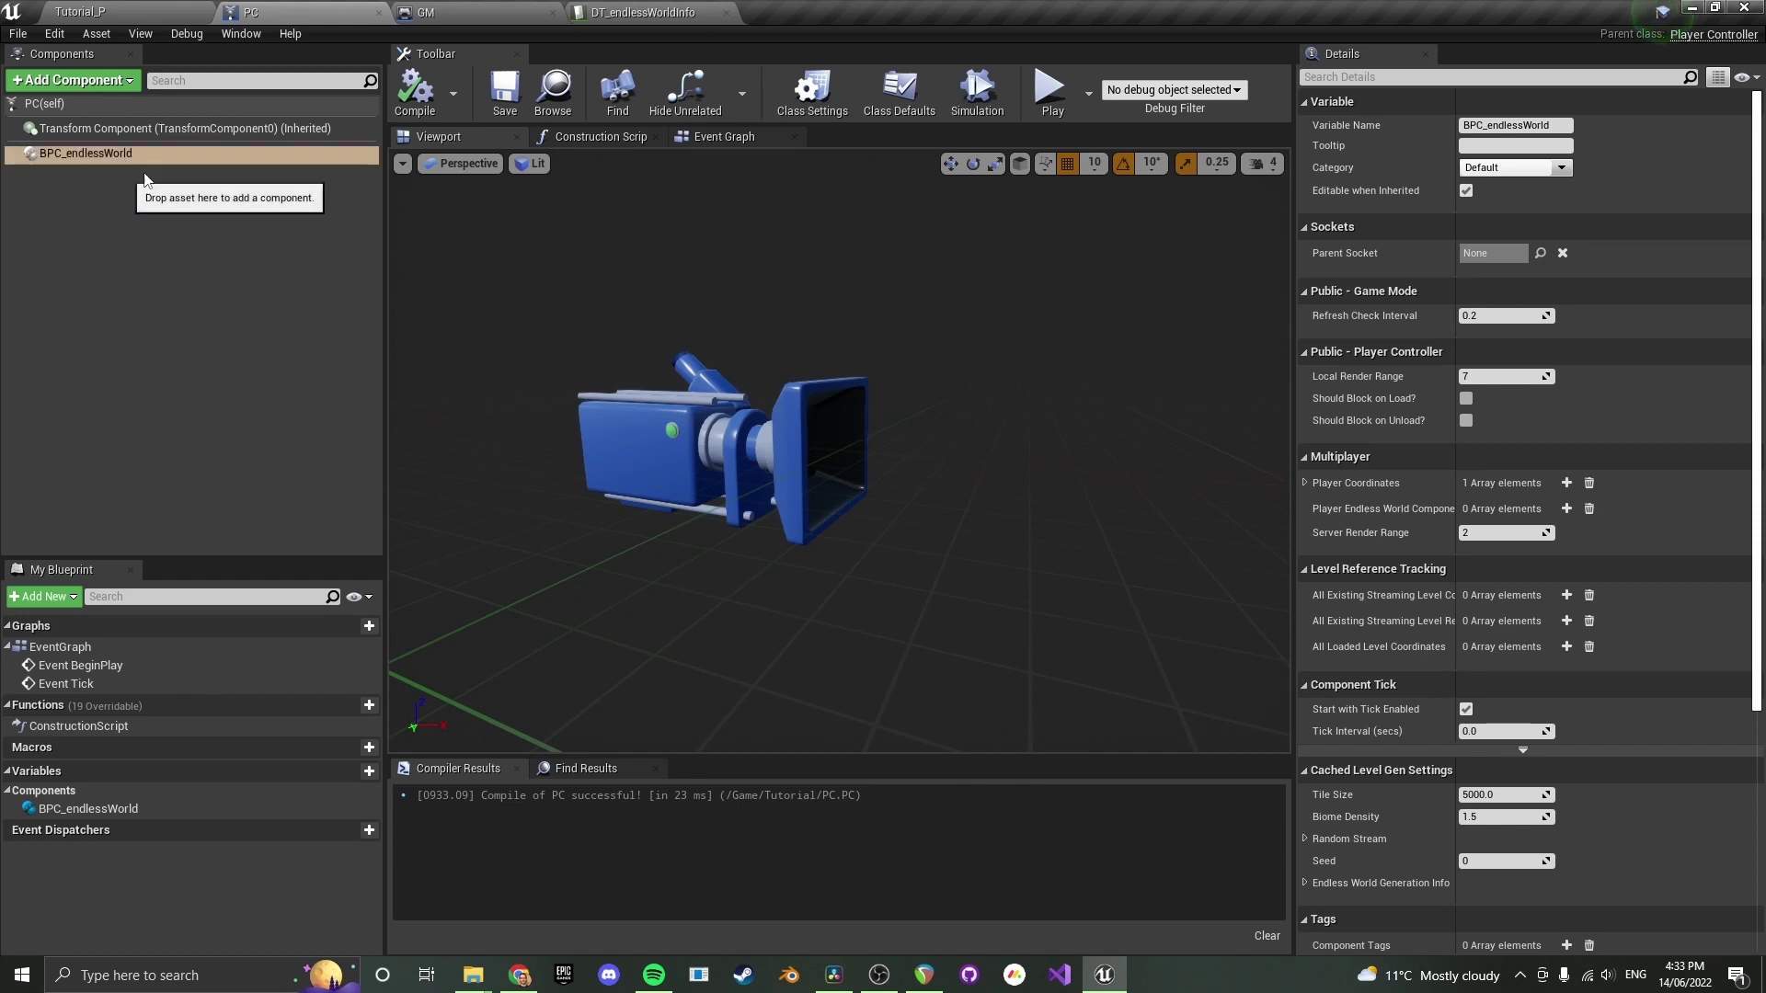
pyautogui.click(150, 9)
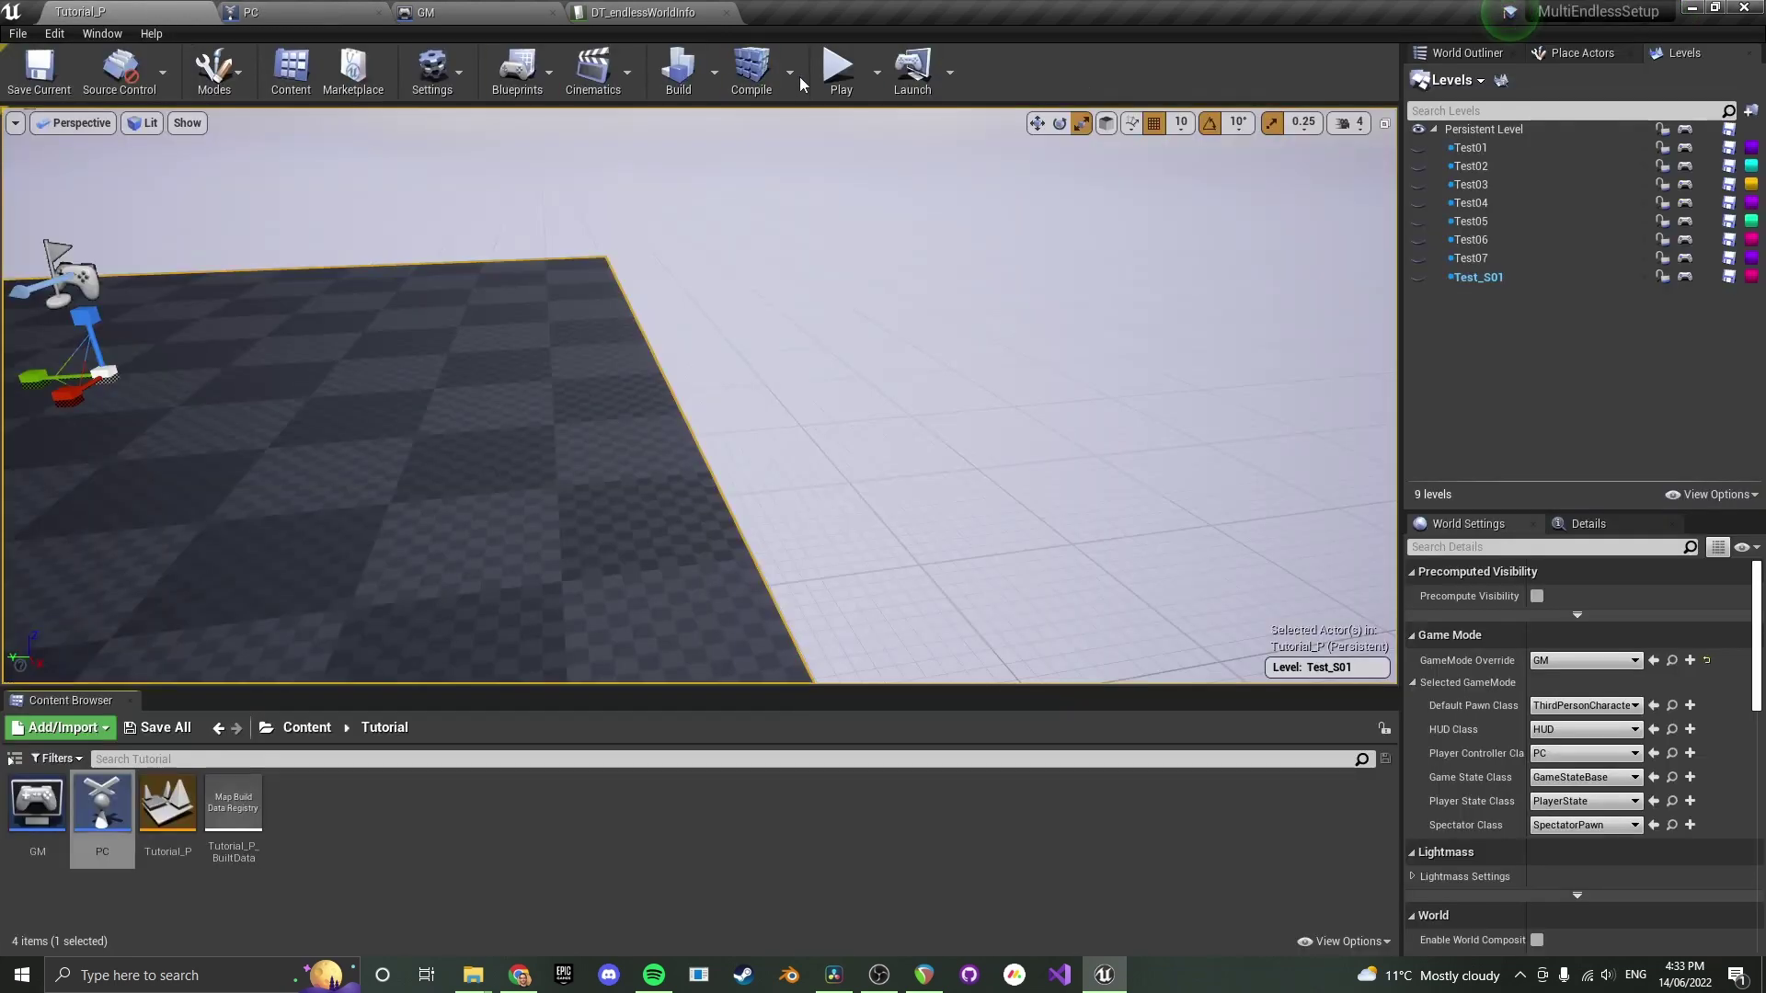
# Play-test the Tutorial_P map with the PC player controller in use
pyautogui.click(837, 66)
pyautogui.press('w')
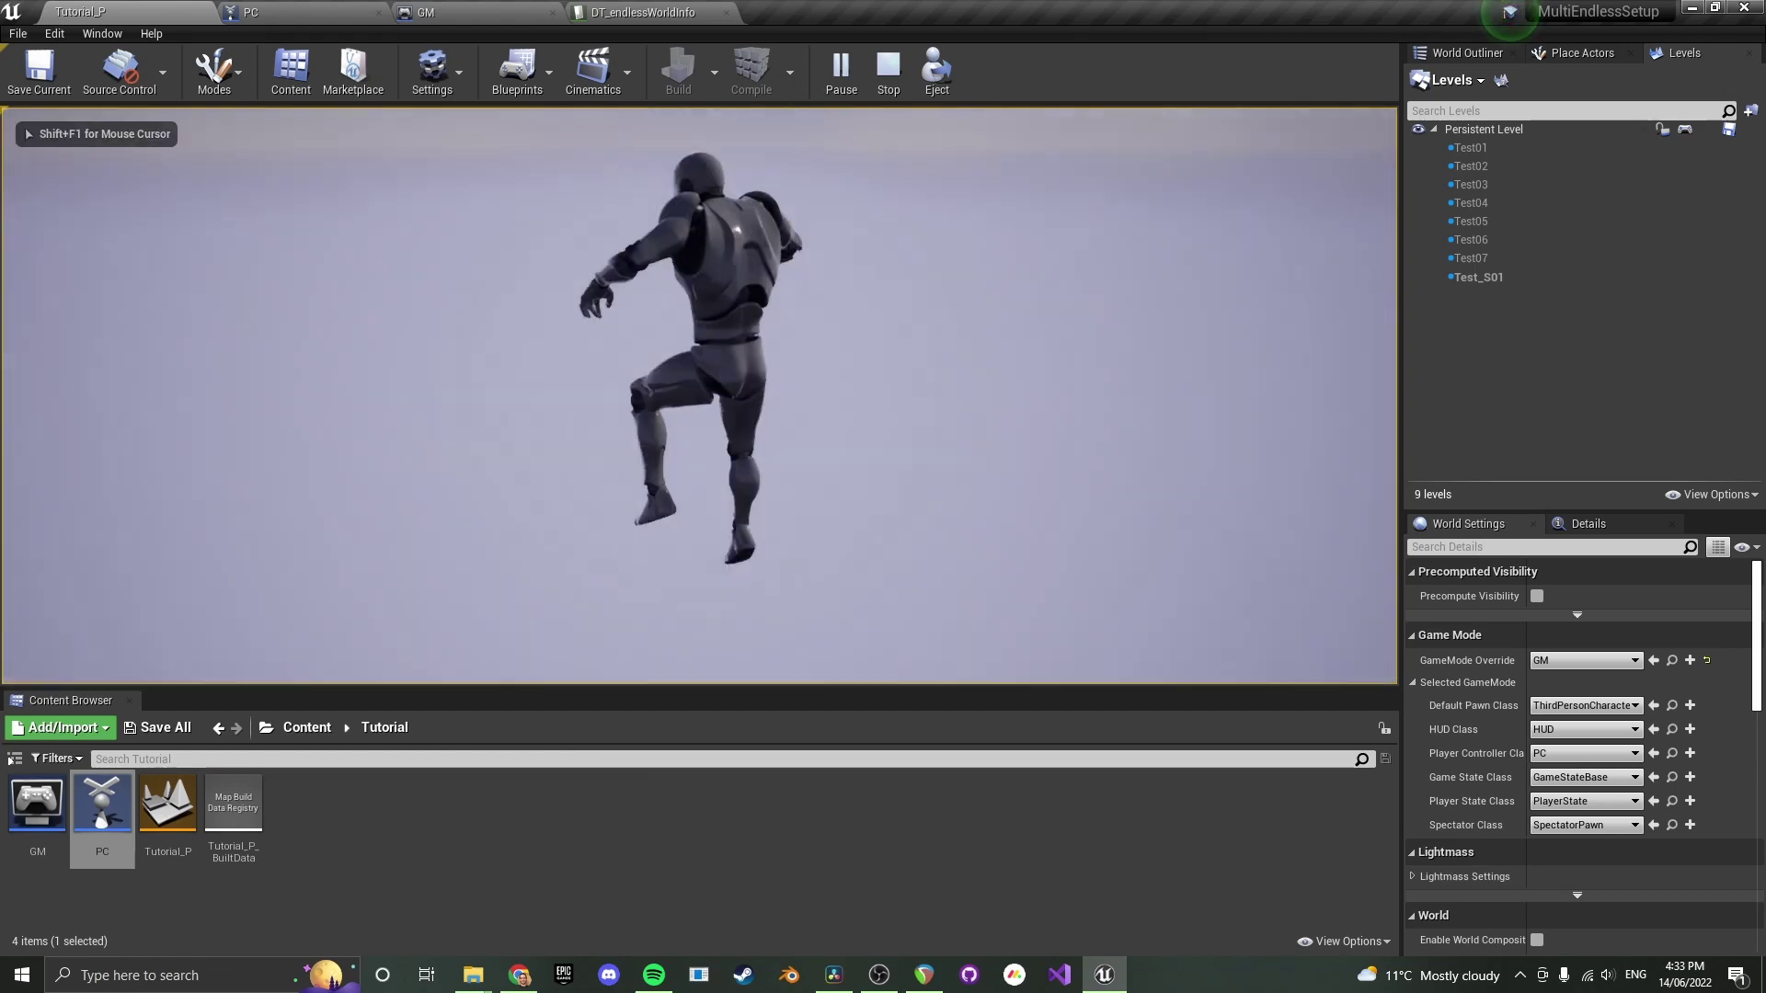
pyautogui.press('Escape')
# Open the Tutorial folder's GM blueprint and examine its Event Graph
pyautogui.click(878, 974)
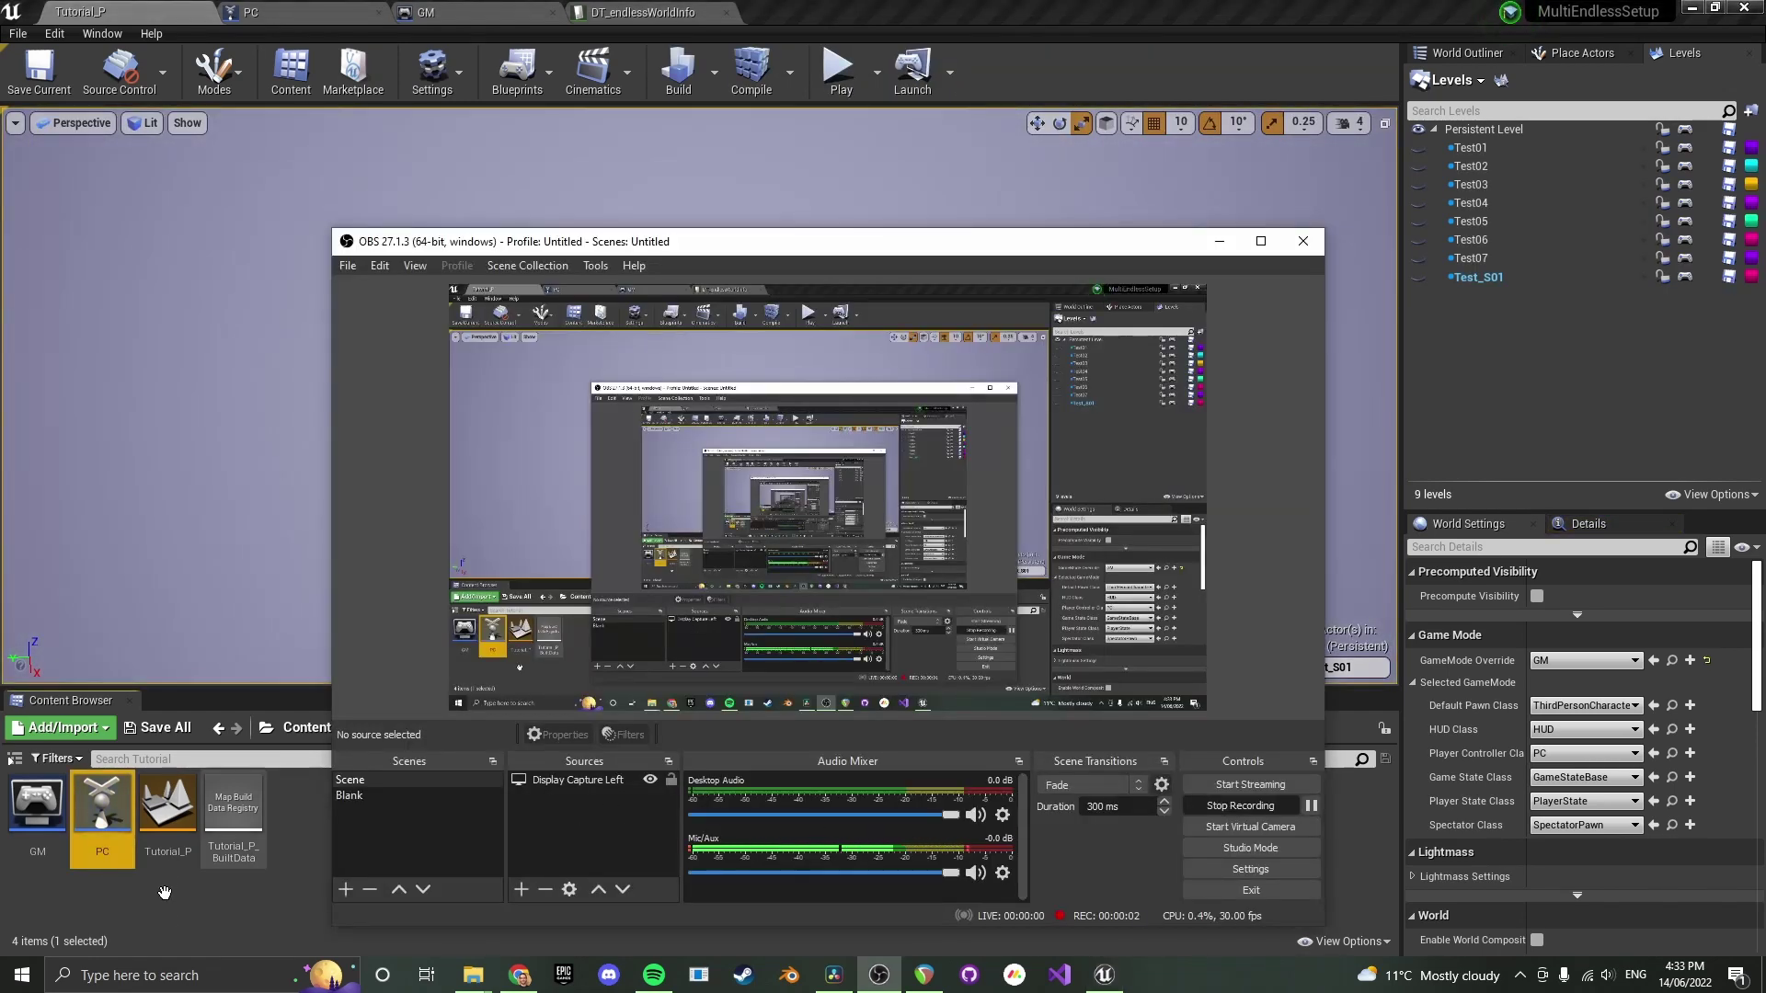
pyautogui.click(41, 805)
pyautogui.doubleClick(41, 805)
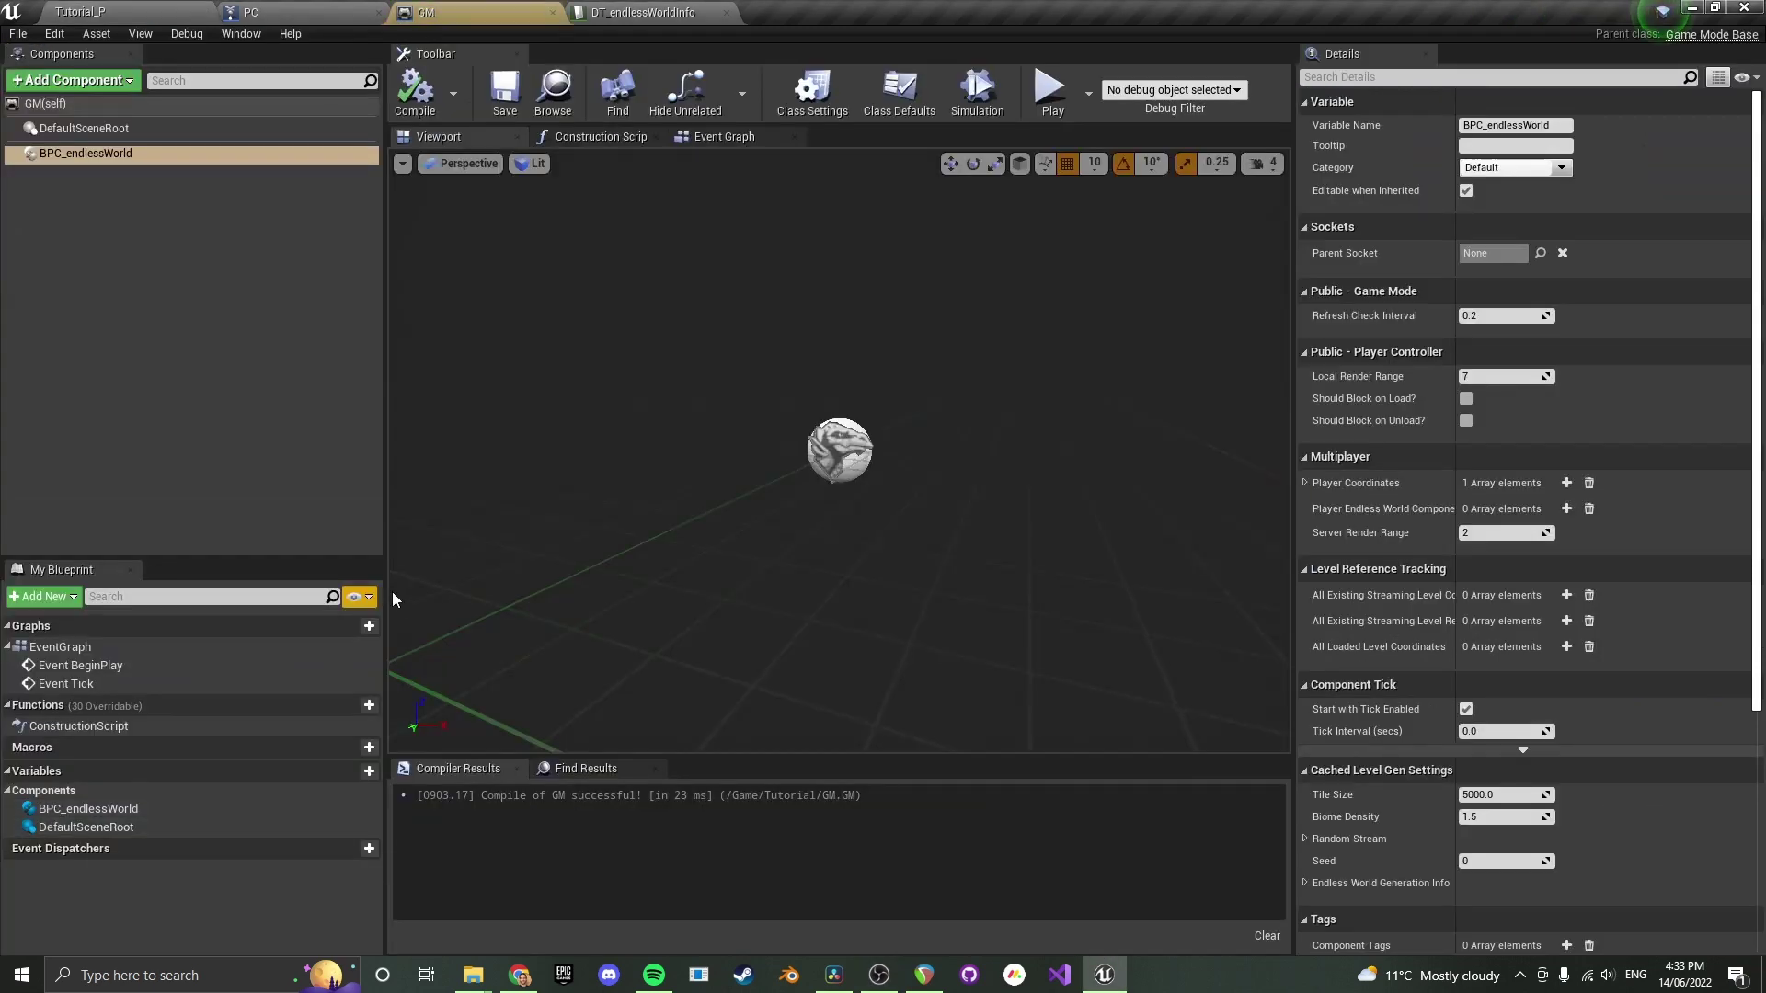
pyautogui.click(724, 136)
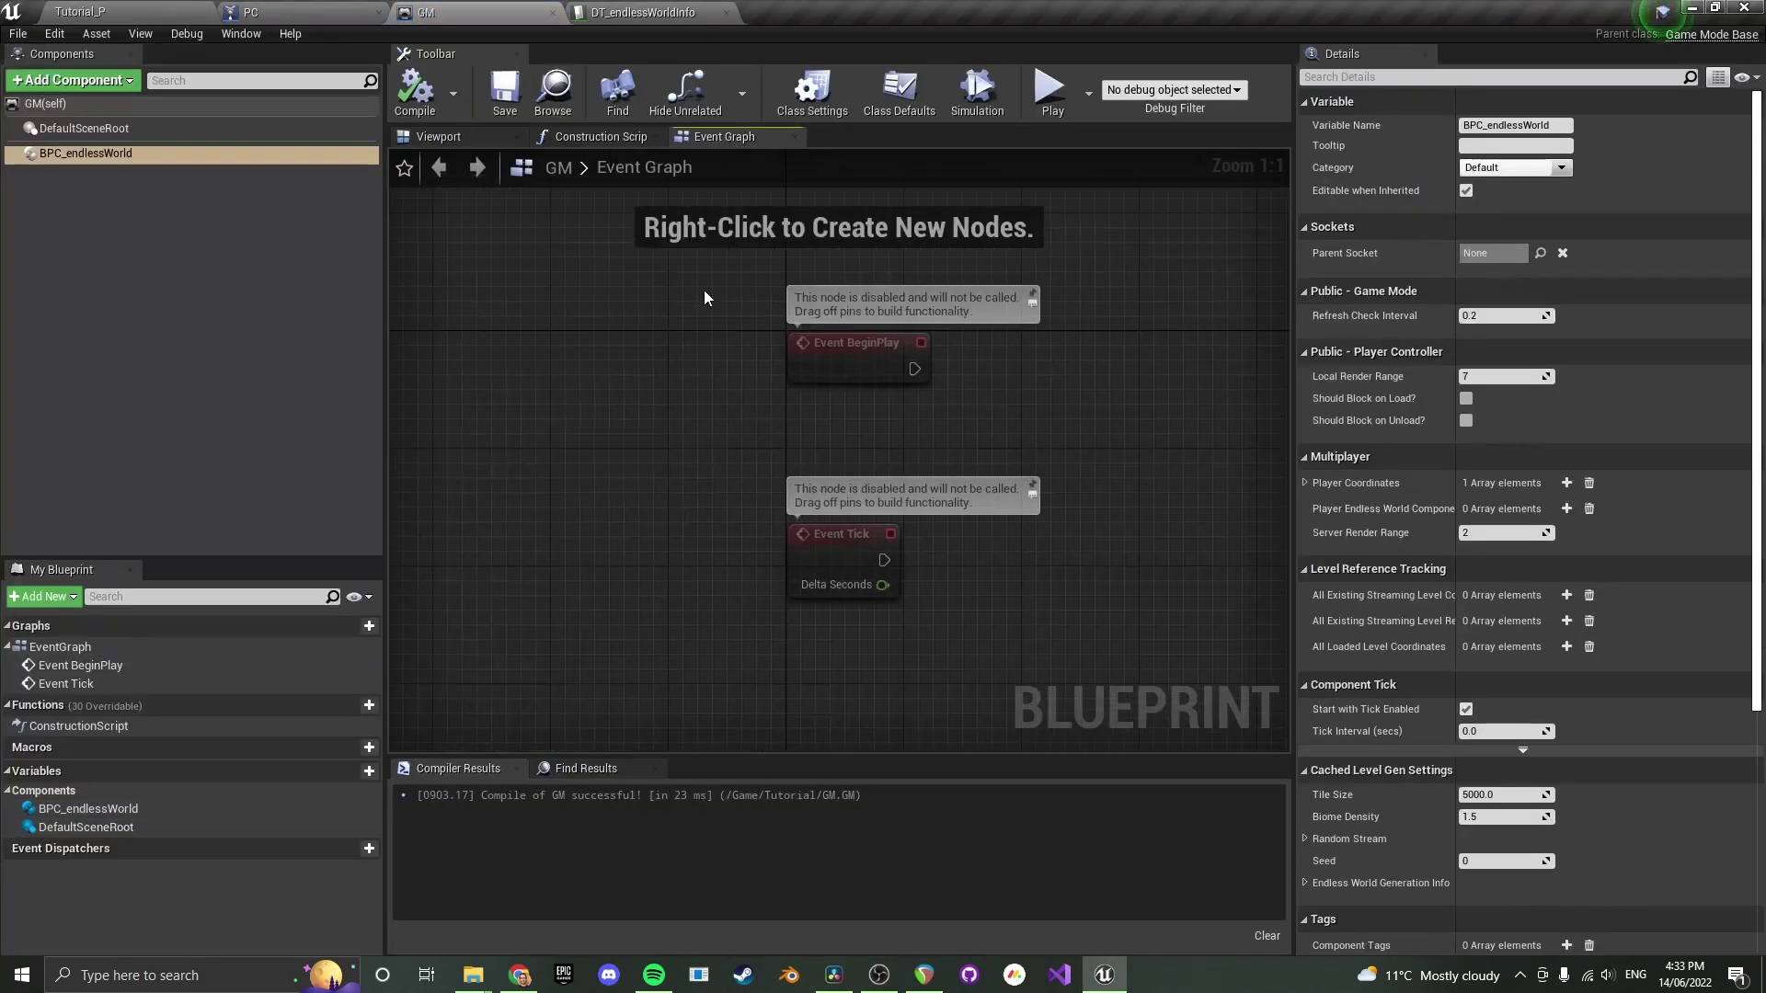
# Open the GM_endlessWorld blueprint from the EndlessWorld Blueprints folder to reach its player-tracking event graph
pyautogui.click(145, 8)
pyautogui.click(307, 728)
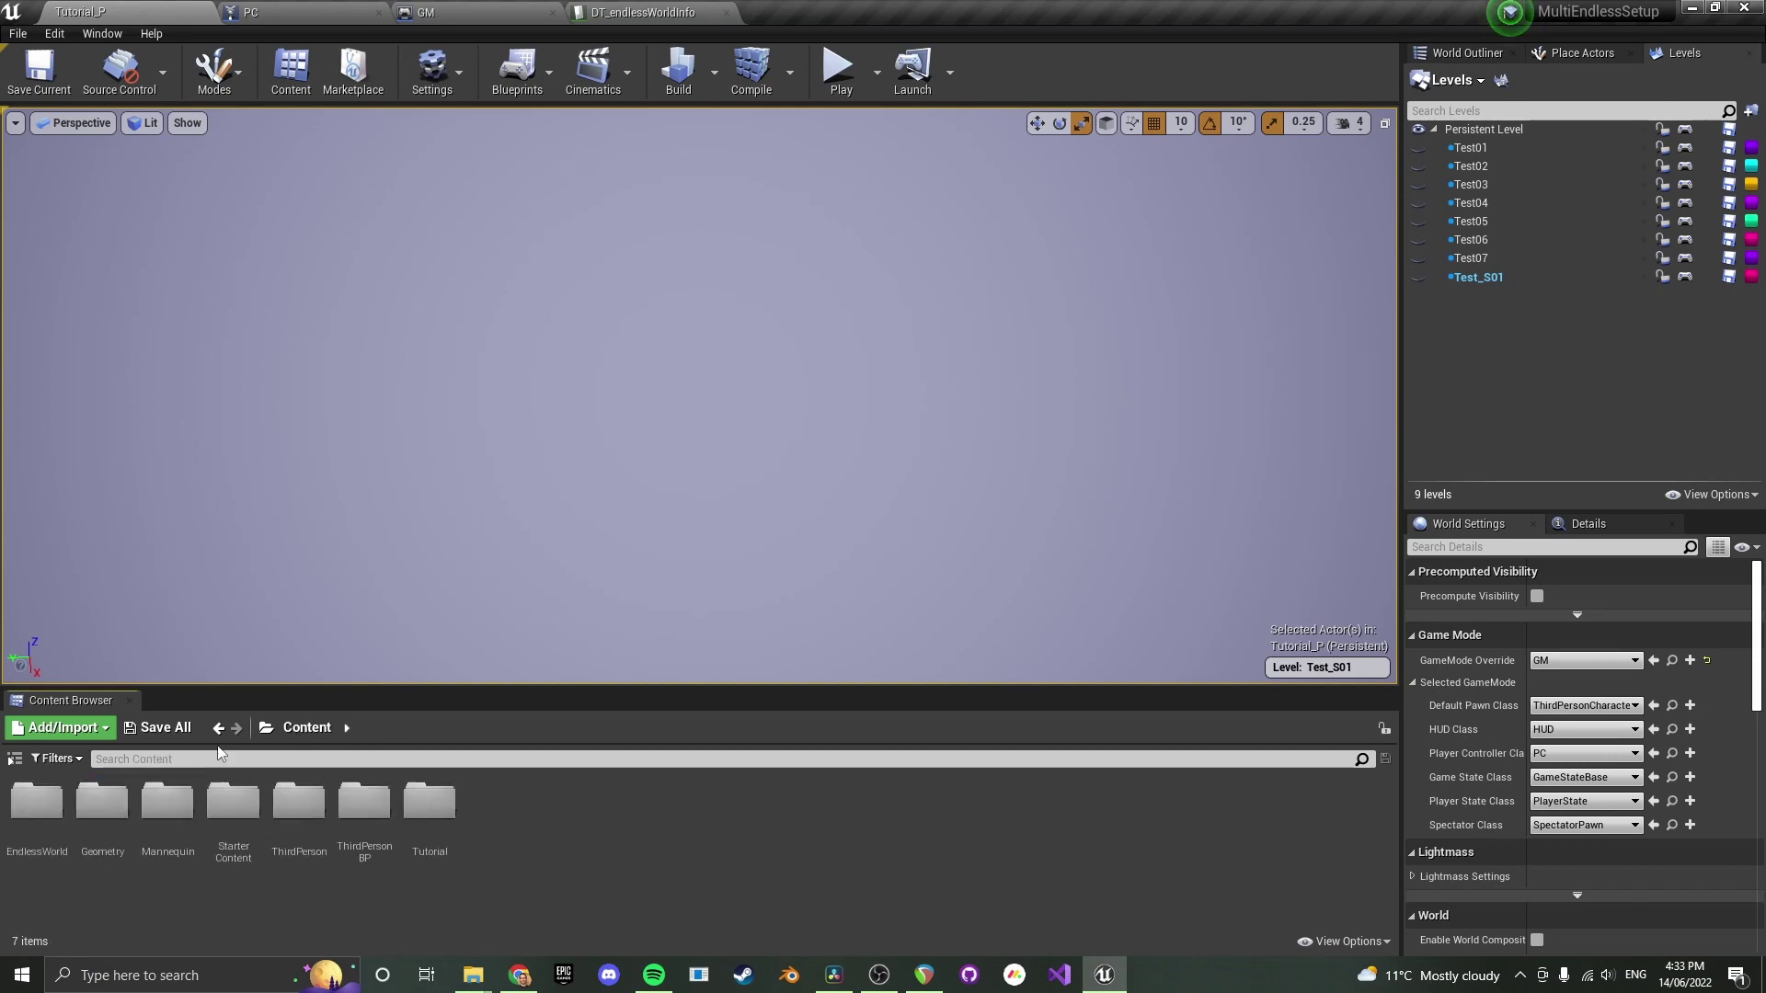
pyautogui.click(50, 817)
pyautogui.doubleClick(50, 817)
pyautogui.doubleClick(42, 805)
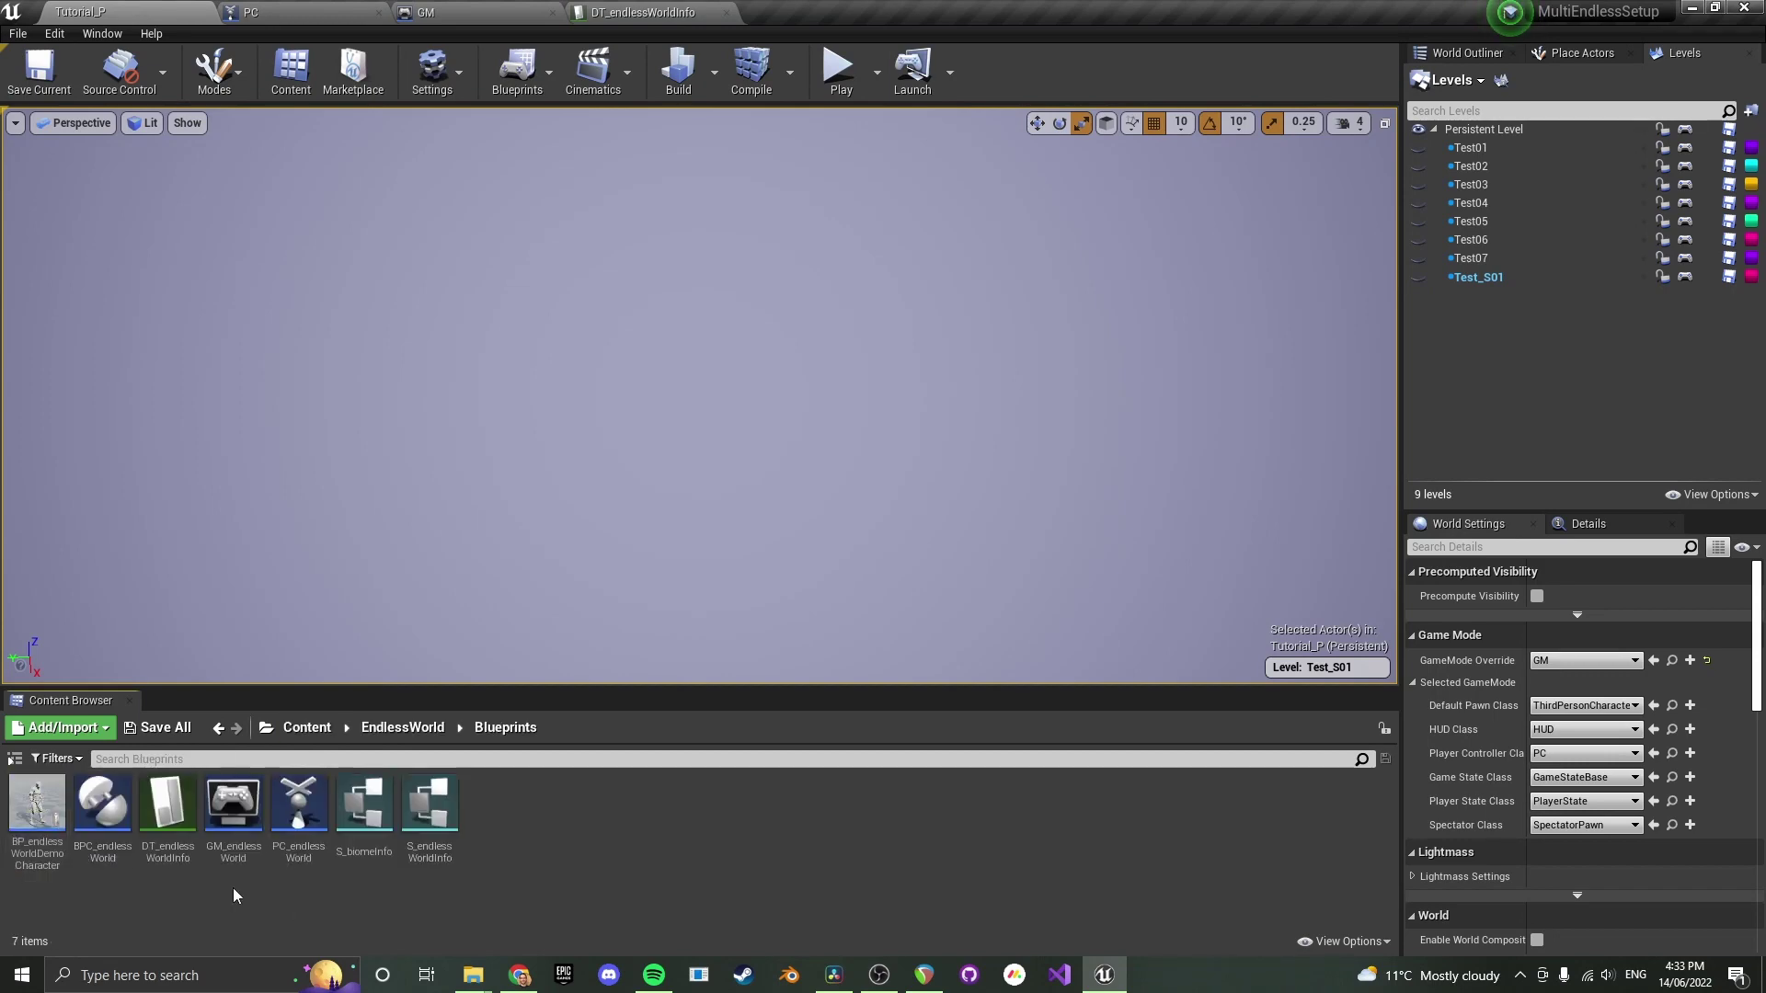
pyautogui.doubleClick(246, 810)
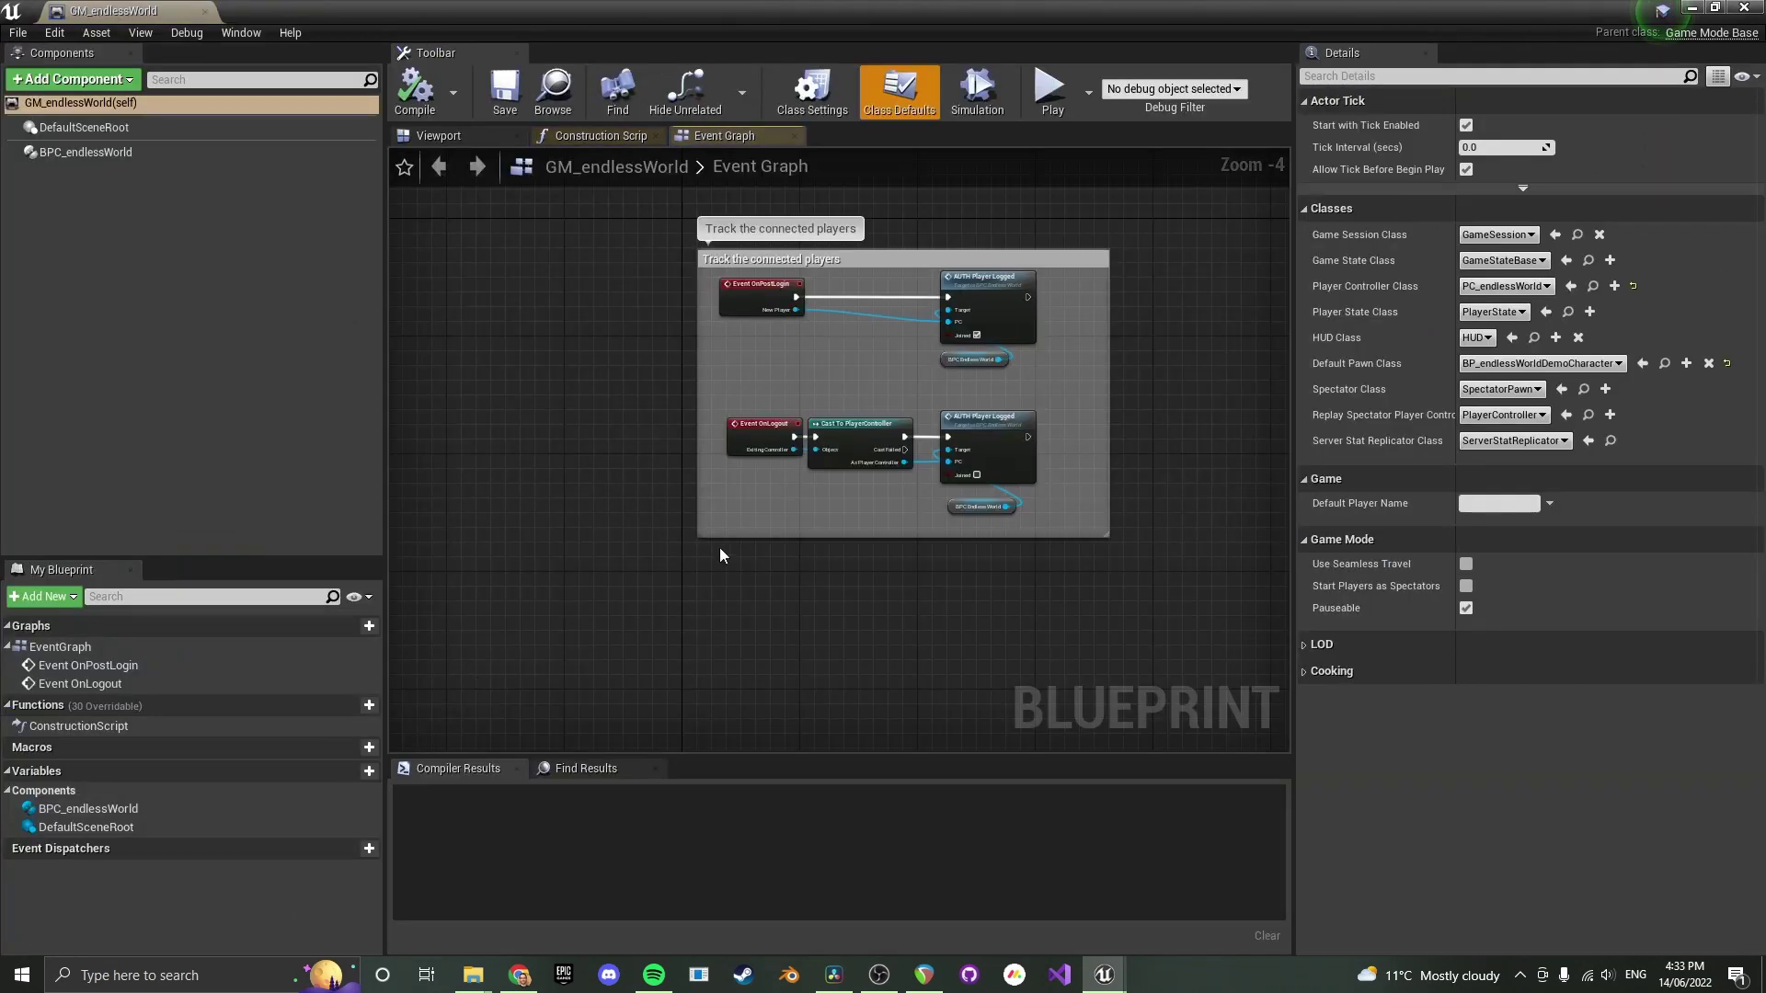
# Copy the "Track the connected players" node group from GM_endlessWorld into the GM blueprint's Event Graph
pyautogui.moveTo(602, 675); pyautogui.dragTo(1111, 264)
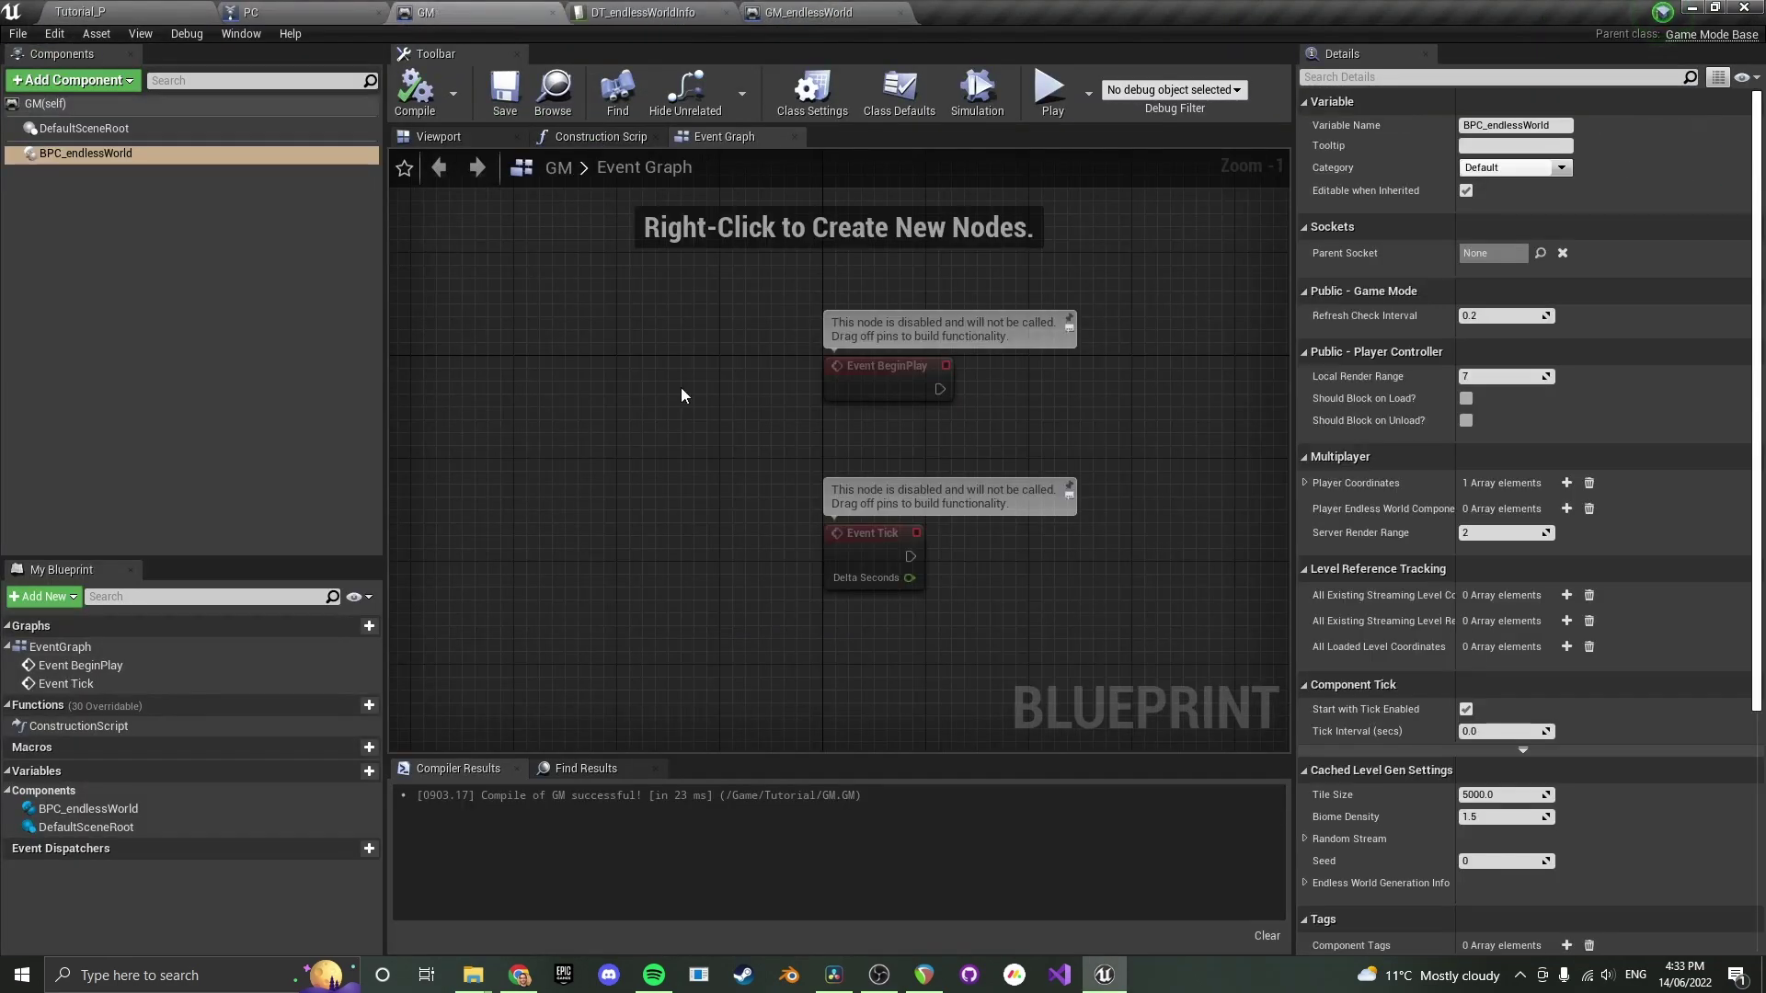
pyautogui.moveTo(681, 395); pyautogui.dragTo(328, 361, button='right')
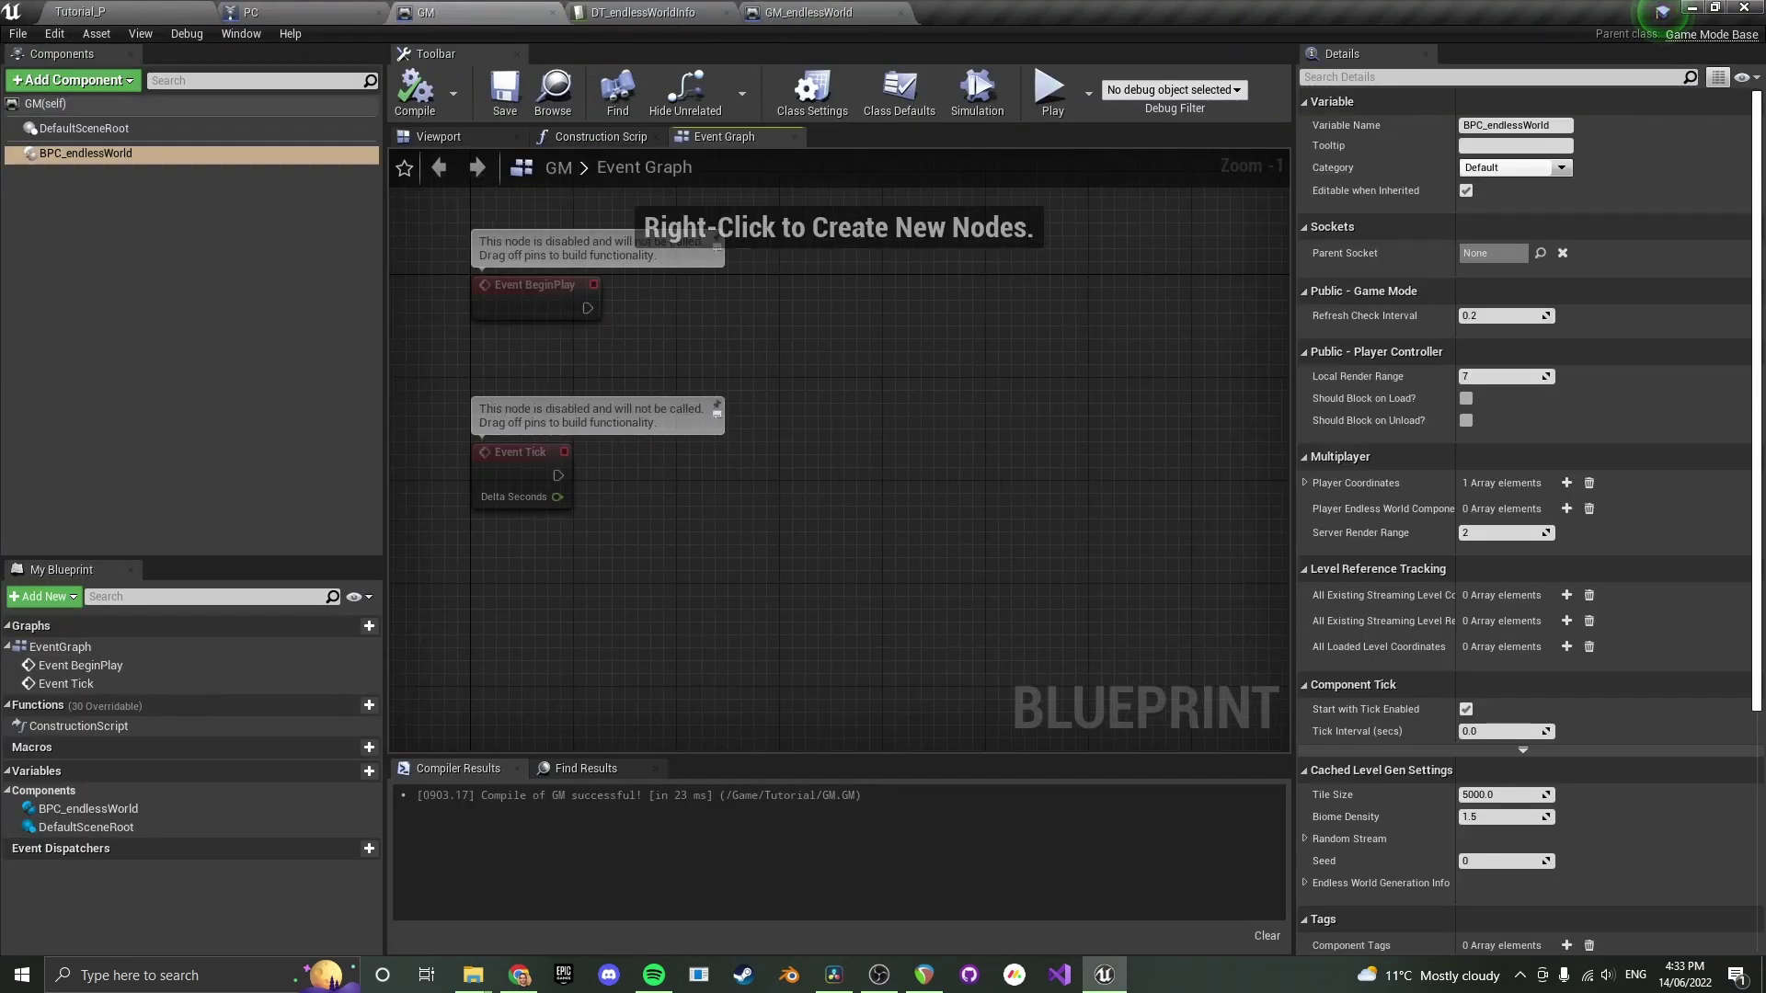
pyautogui.scroll(-2, 769, 473)
pyautogui.hotkey('ctrl', 'v')
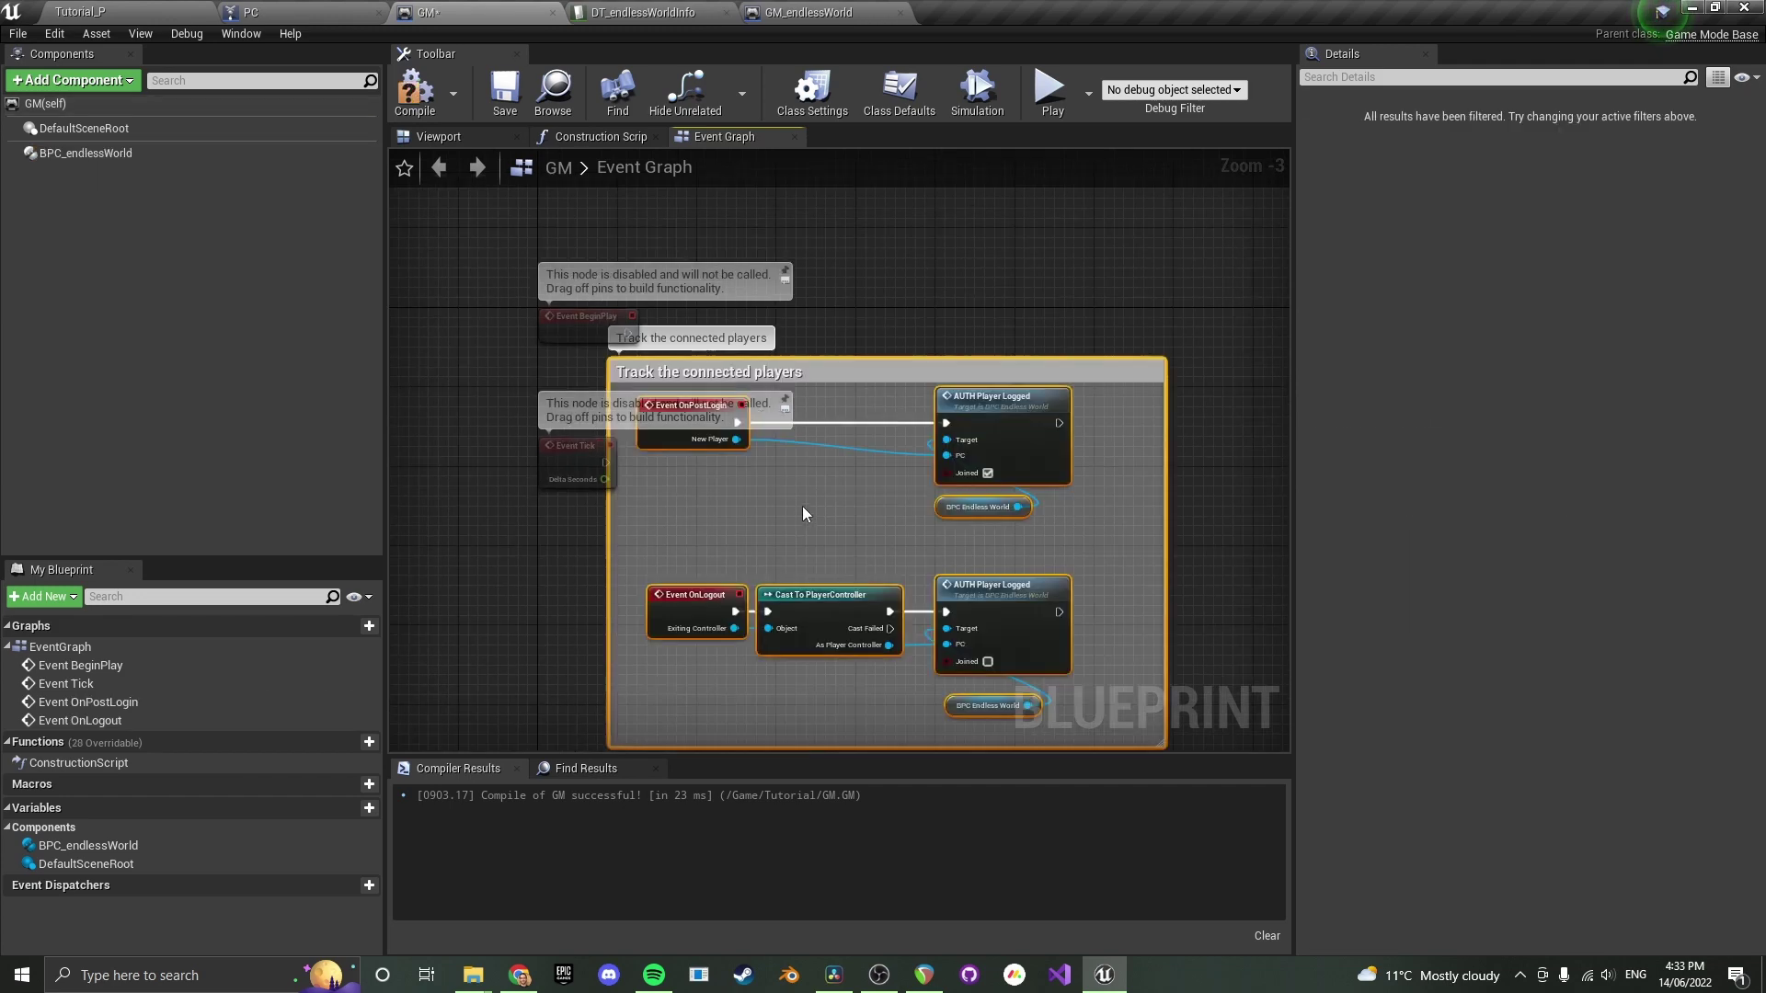
# Delete the disabled BeginPlay and Tick event nodes from GM's Event Graph, and compile and save the blueprint
pyautogui.moveTo(504, 496); pyautogui.dragTo(591, 310)
pyautogui.press('Delete')
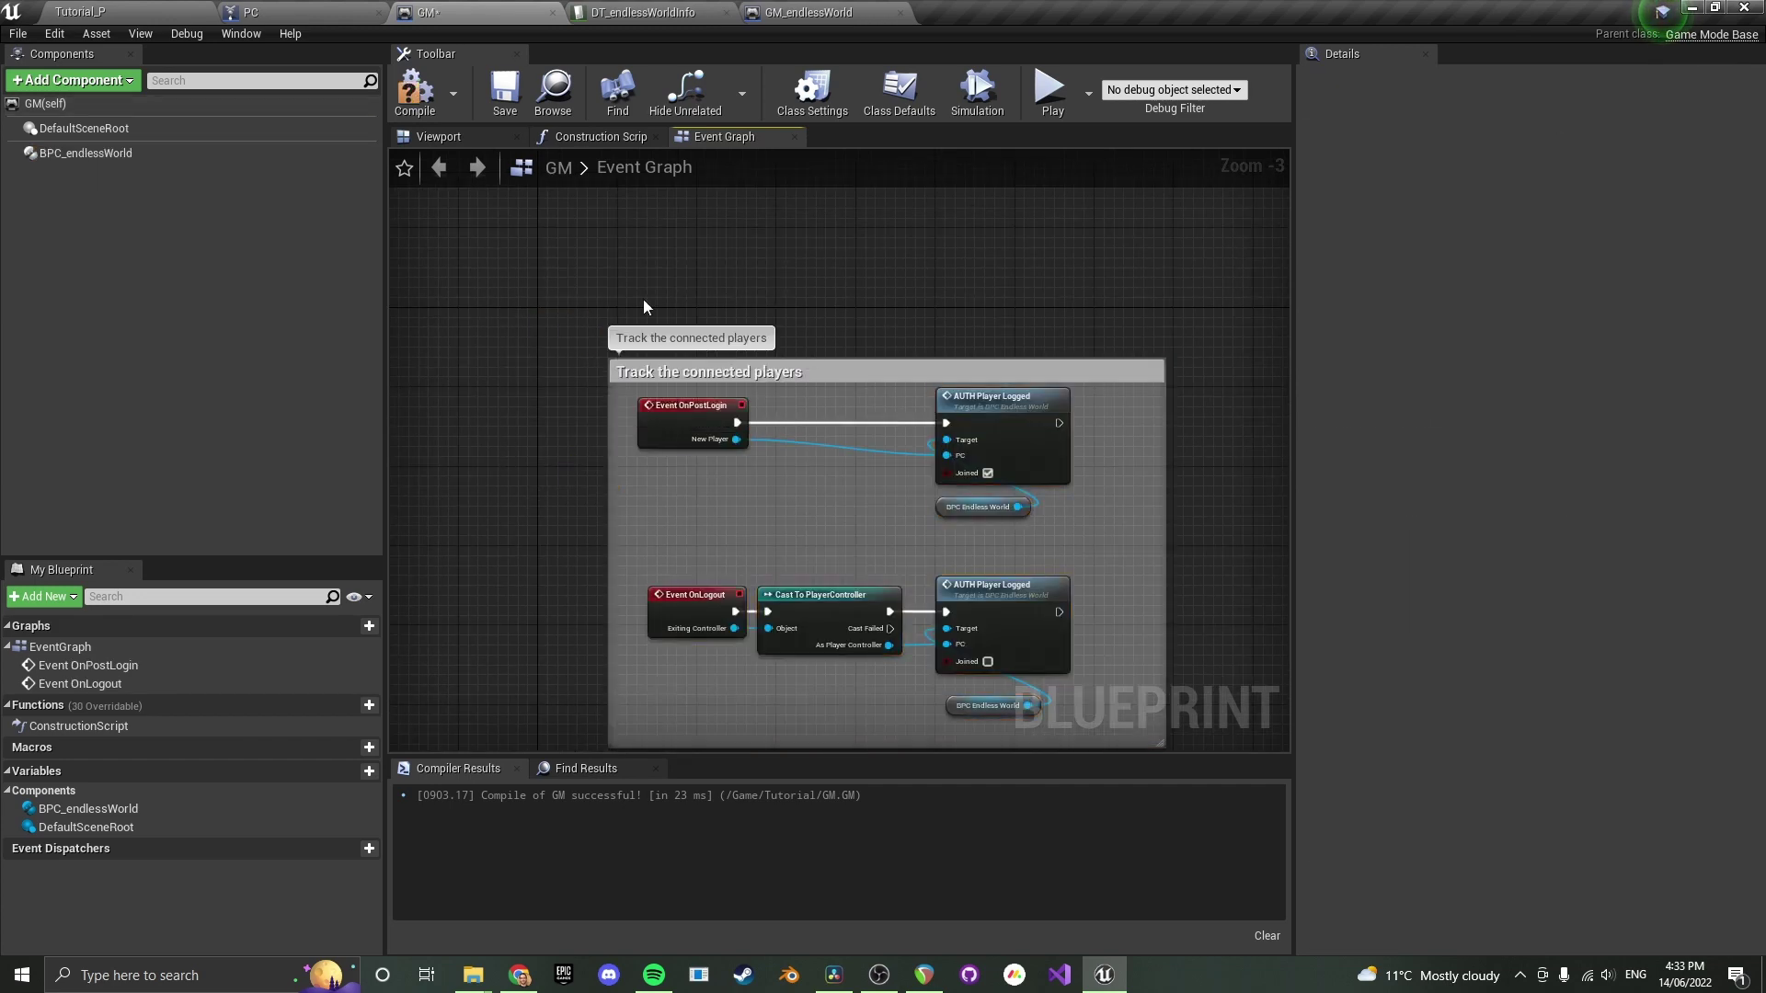
pyautogui.moveTo(845, 298); pyautogui.dragTo(764, 268, button='right')
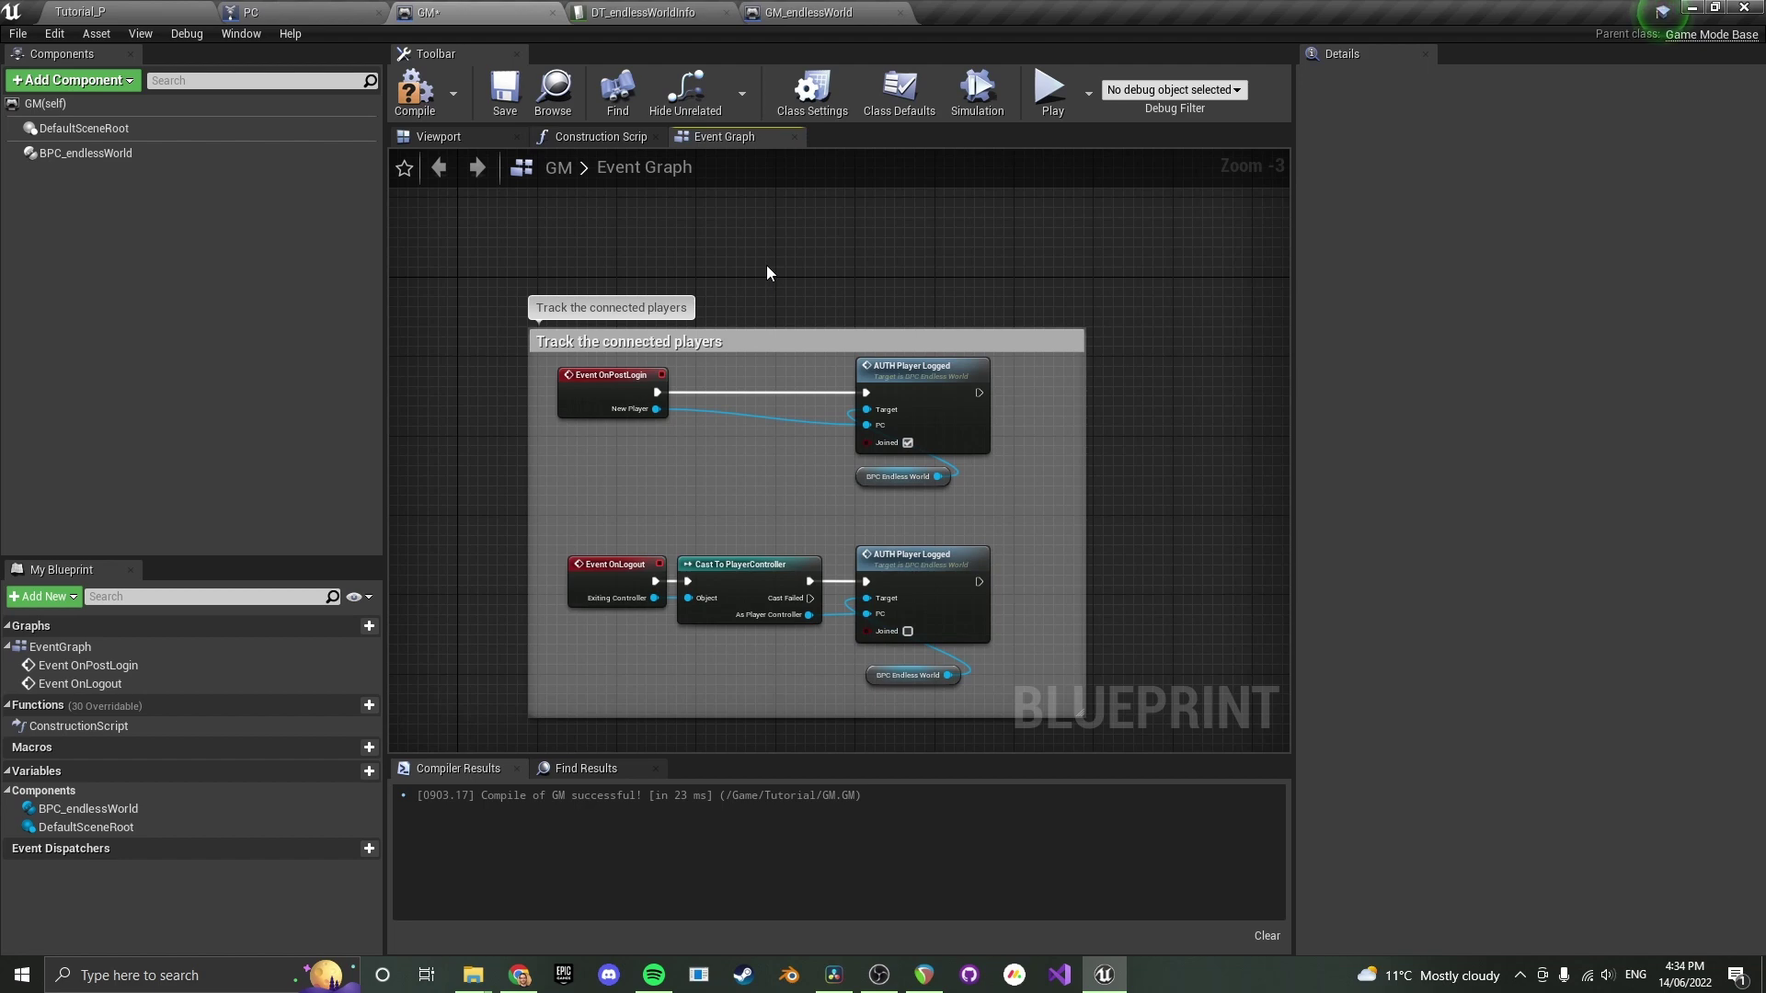
pyautogui.hotkey('ctrl', 's')
pyautogui.scroll(1, 758, 476)
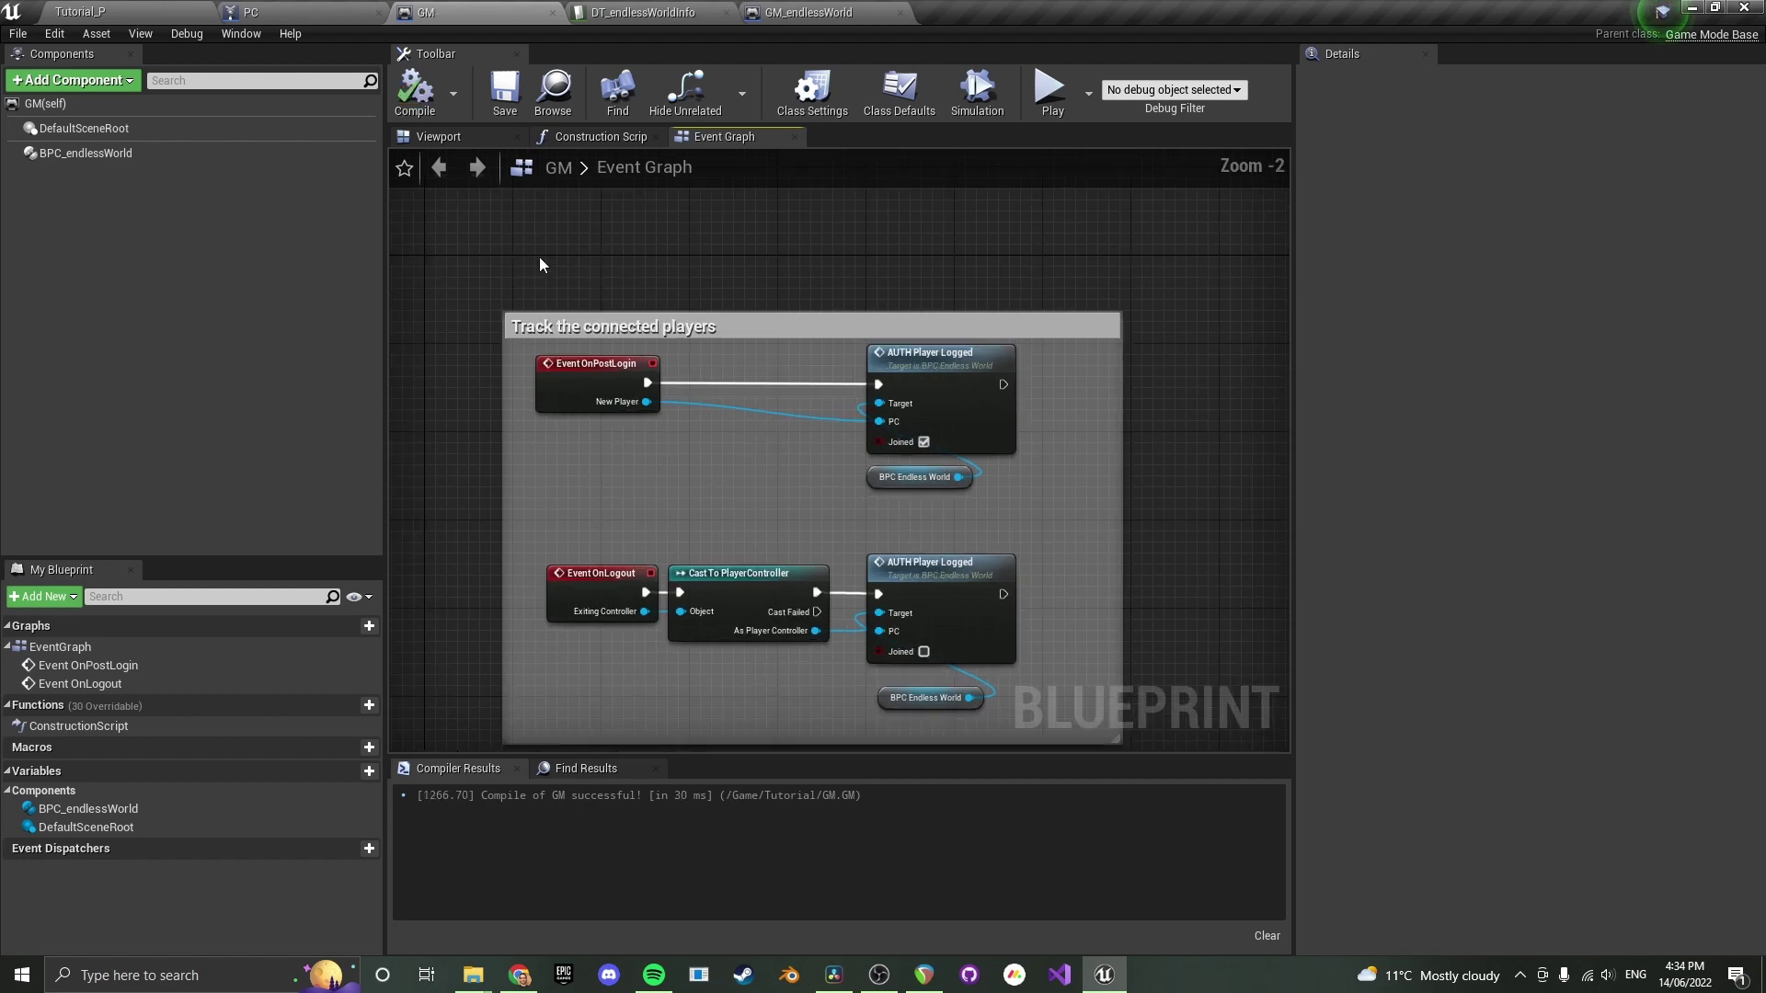
pyautogui.moveTo(1030, 647); pyautogui.dragTo(975, 594, button='right')
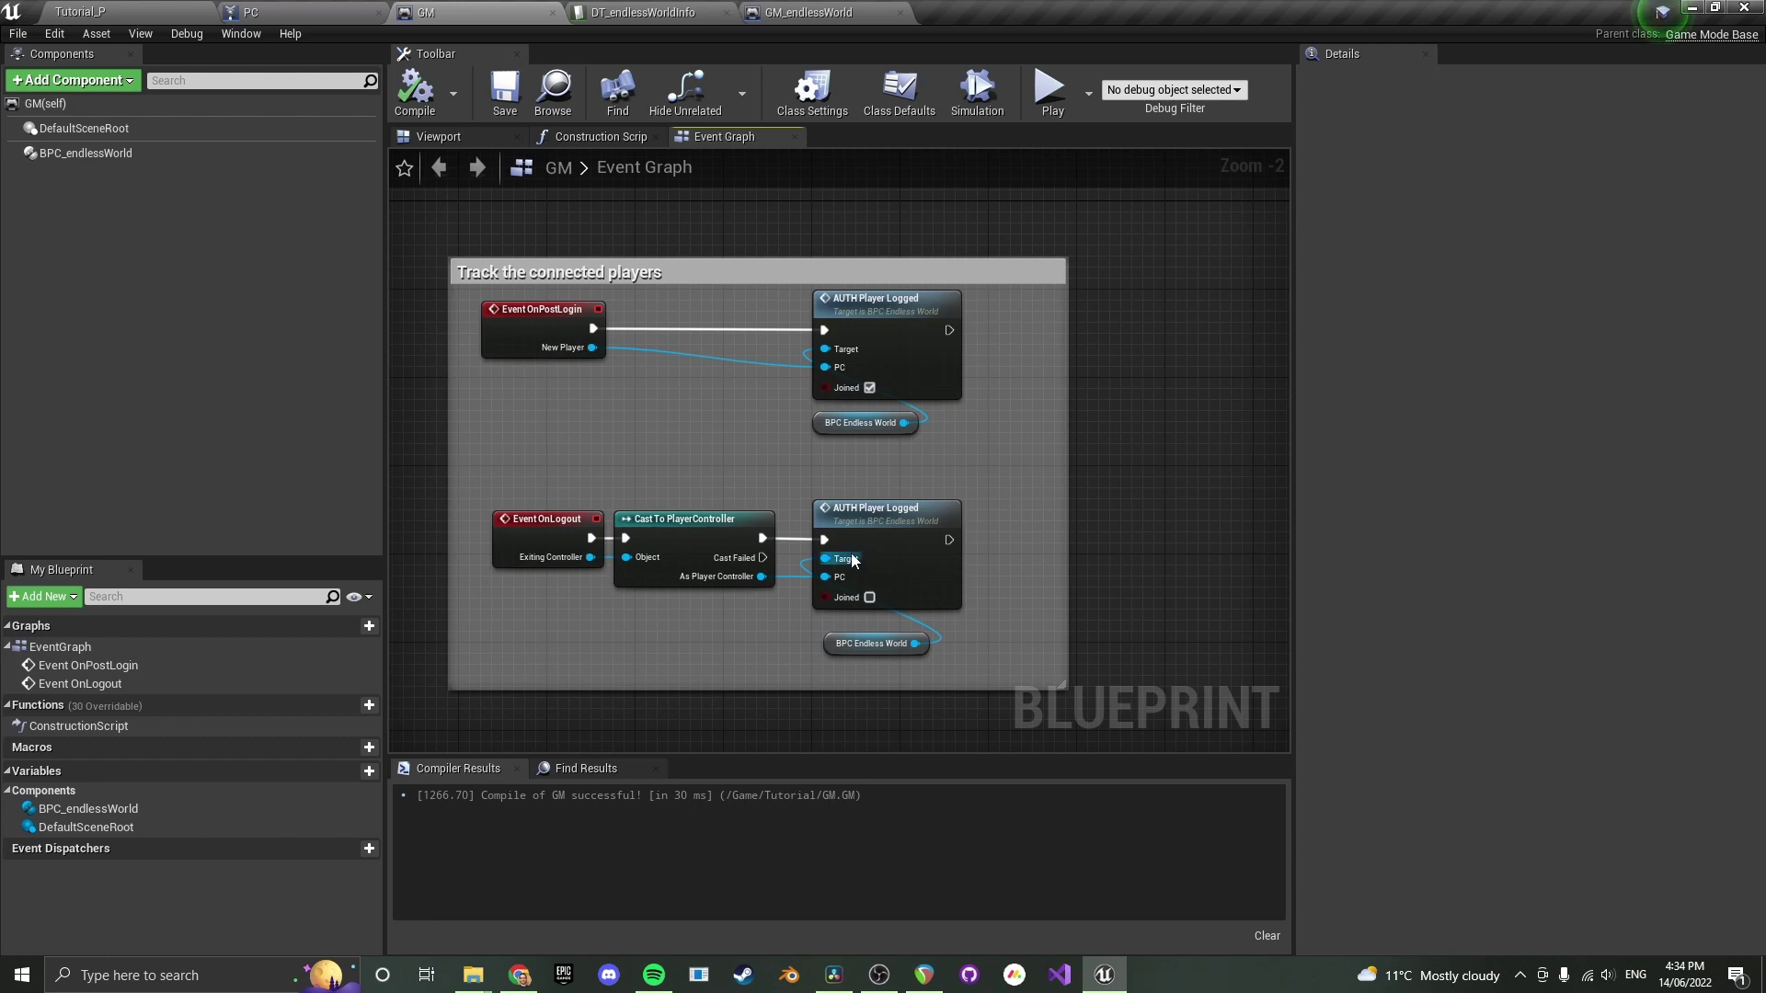
# Play-test the Tutorial_P map by running and jumping the third-person character across the generated tiles
pyautogui.click(197, 9)
pyautogui.click(840, 75)
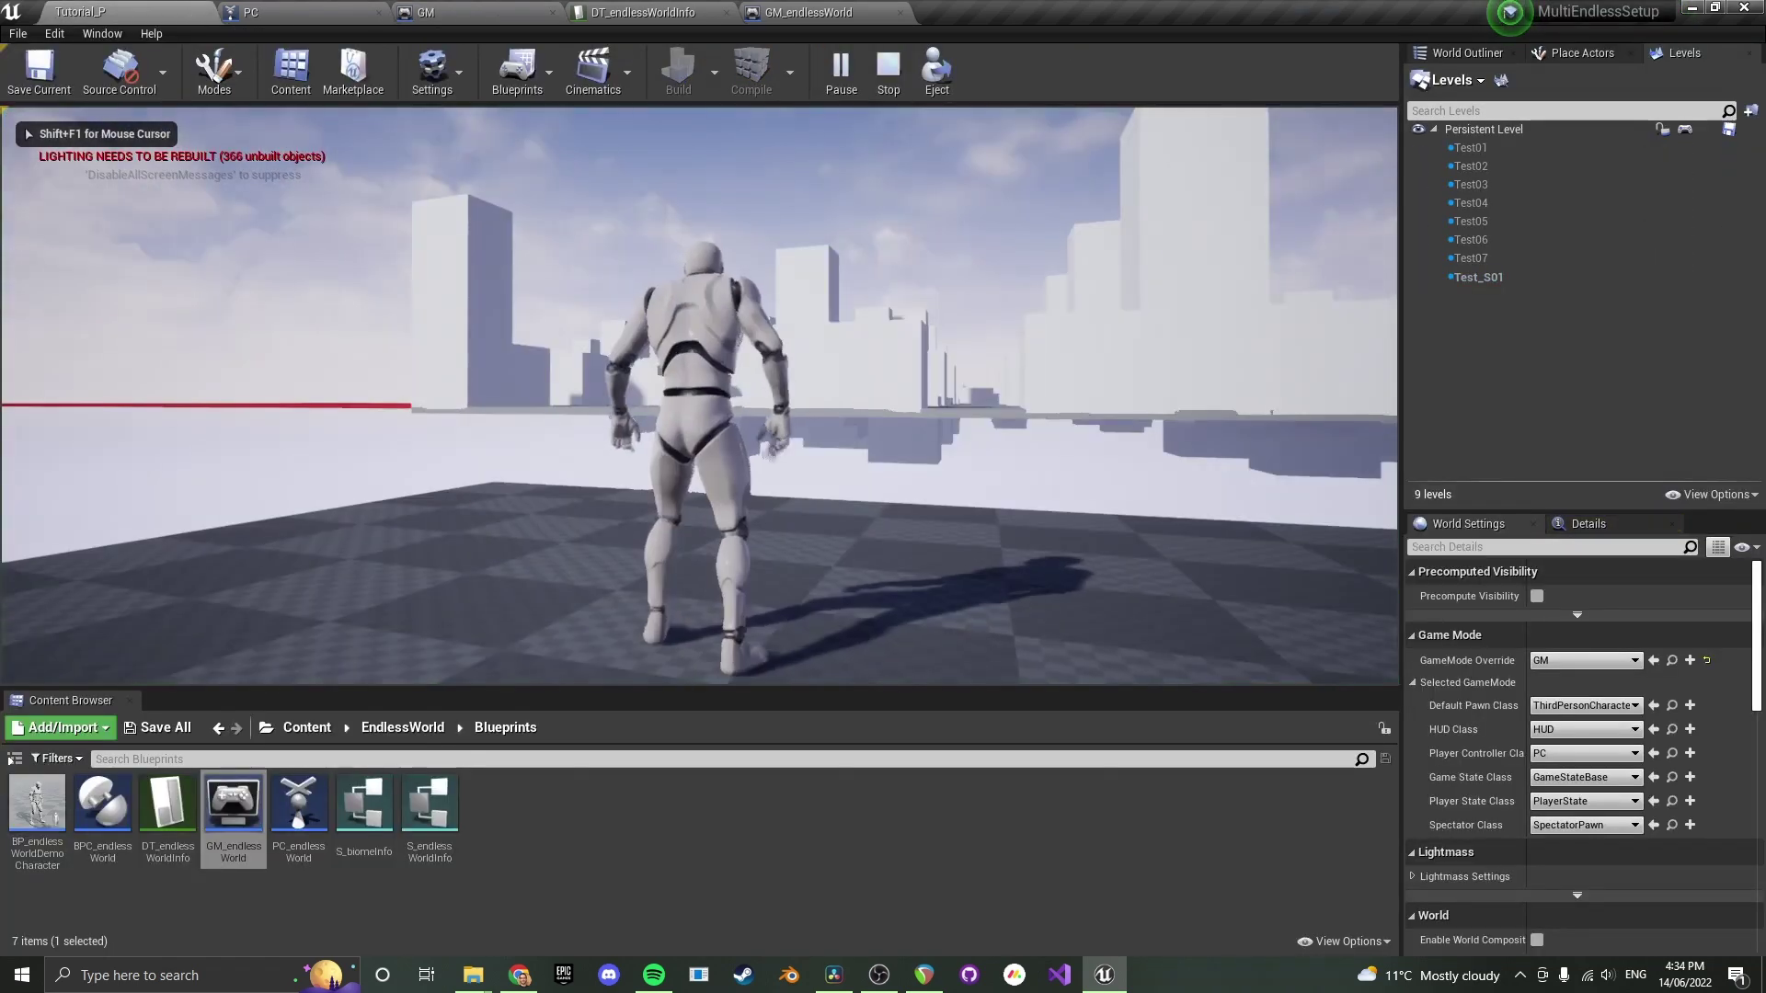
pyautogui.press('w')
pyautogui.press('space')
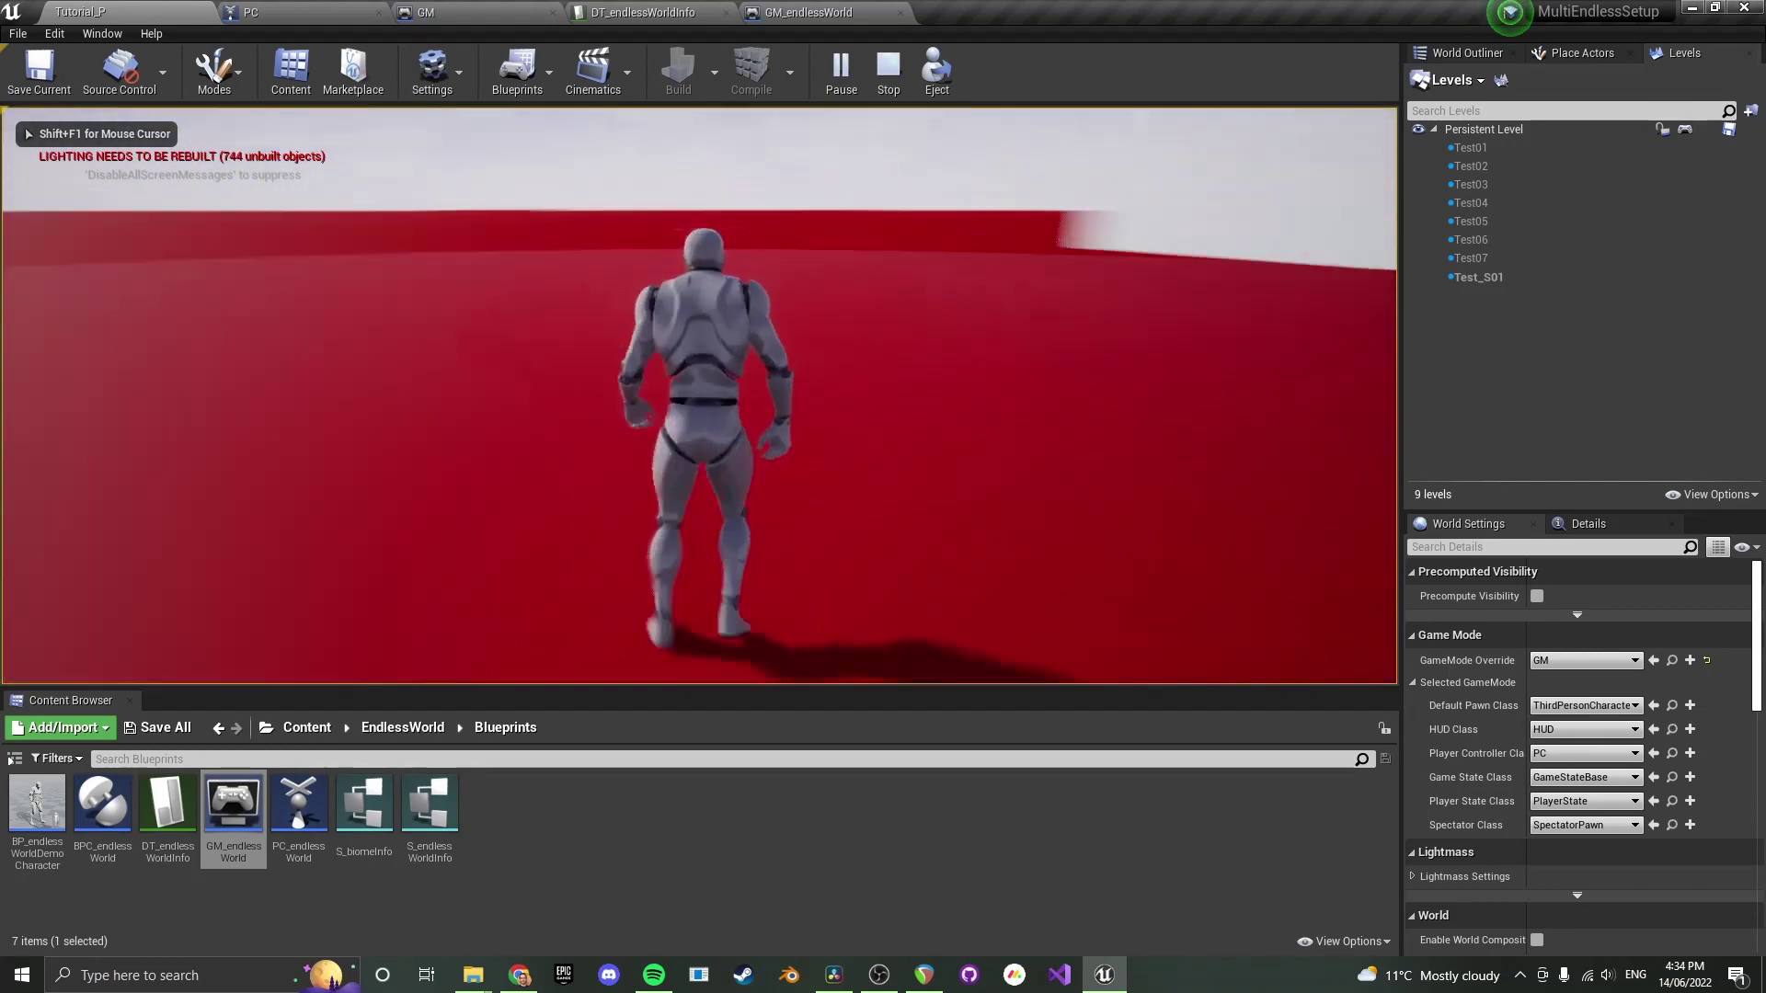
pyautogui.press('a')
pyautogui.press('s')
pyautogui.press('Escape')
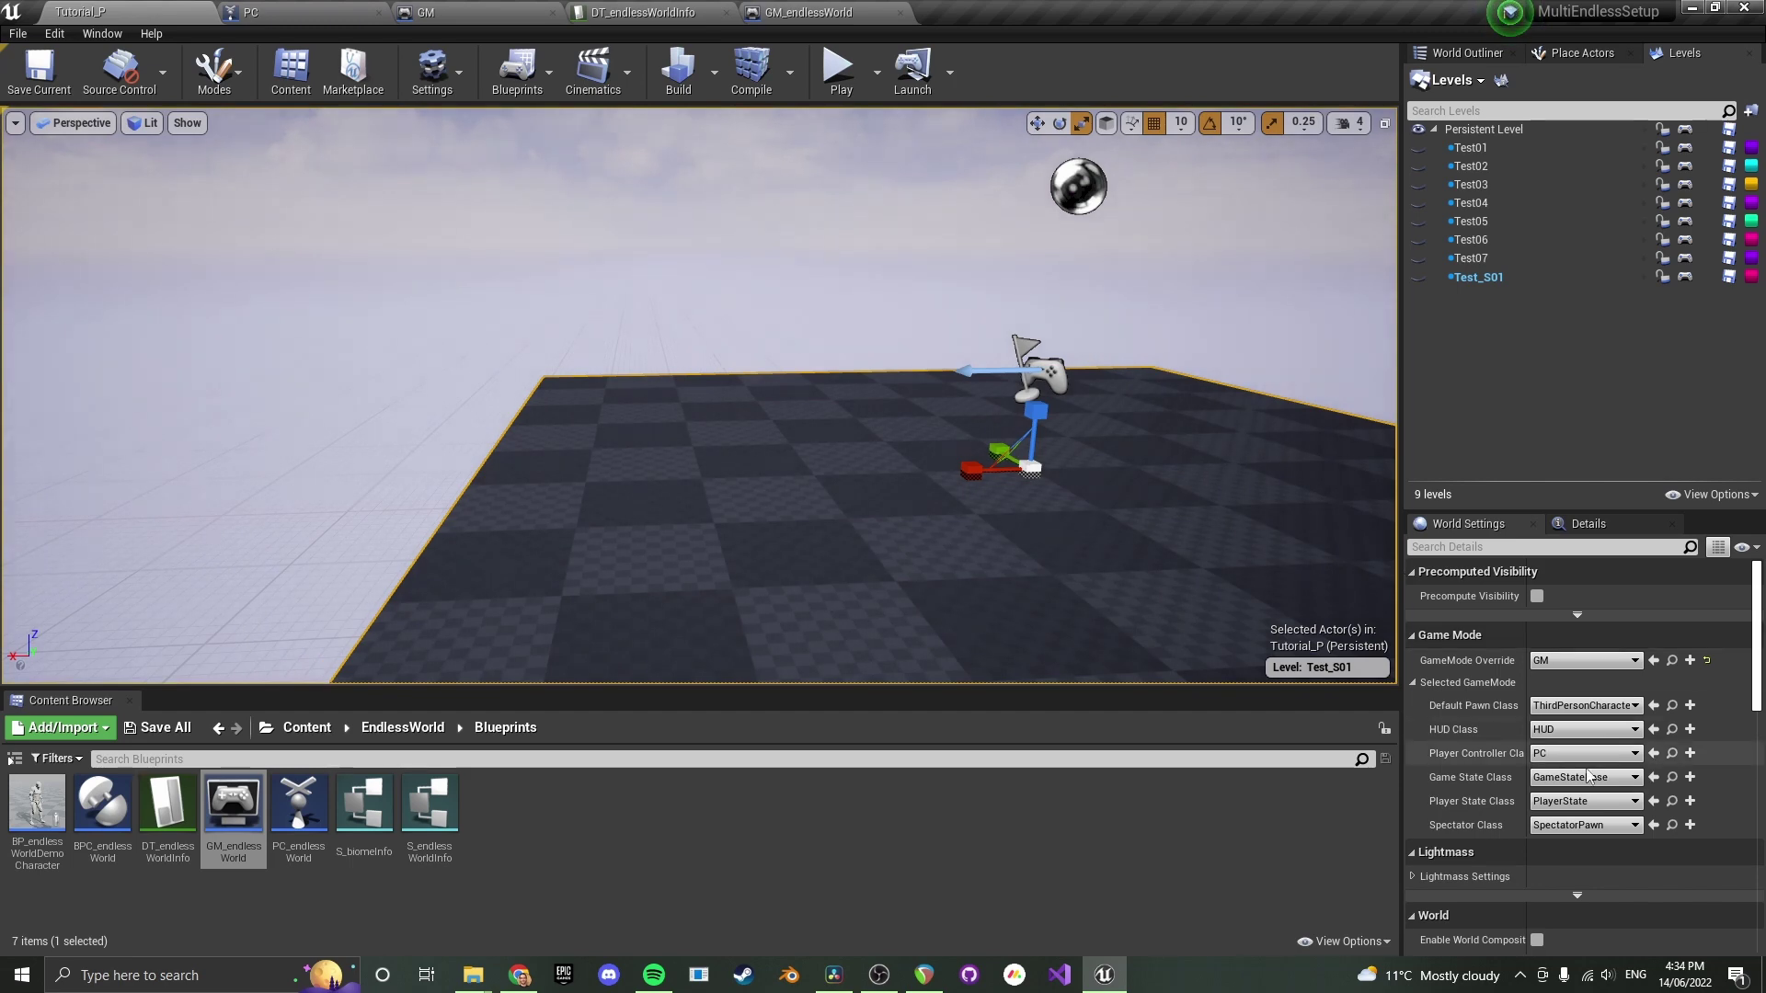
# Set the GM game mode's Default Pawn Class to SpectatorPawn and play-test Tutorial_P by flying over the tiles
pyautogui.click(1584, 705)
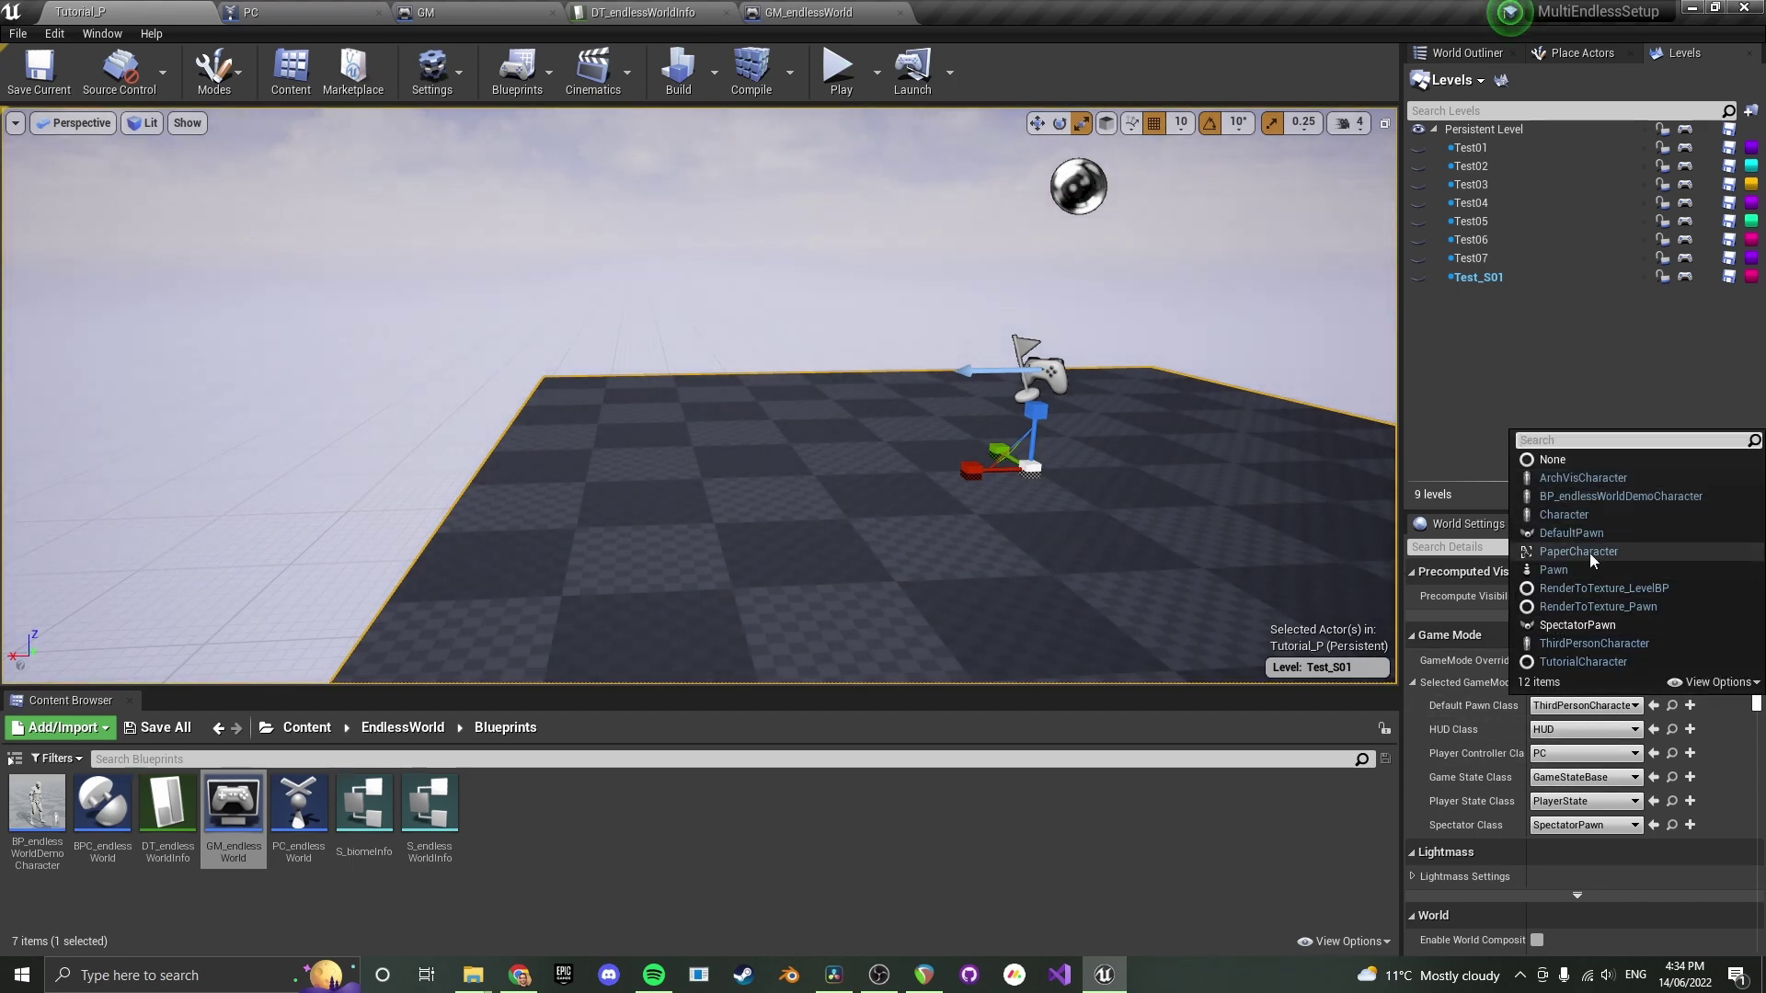
pyautogui.click(1578, 624)
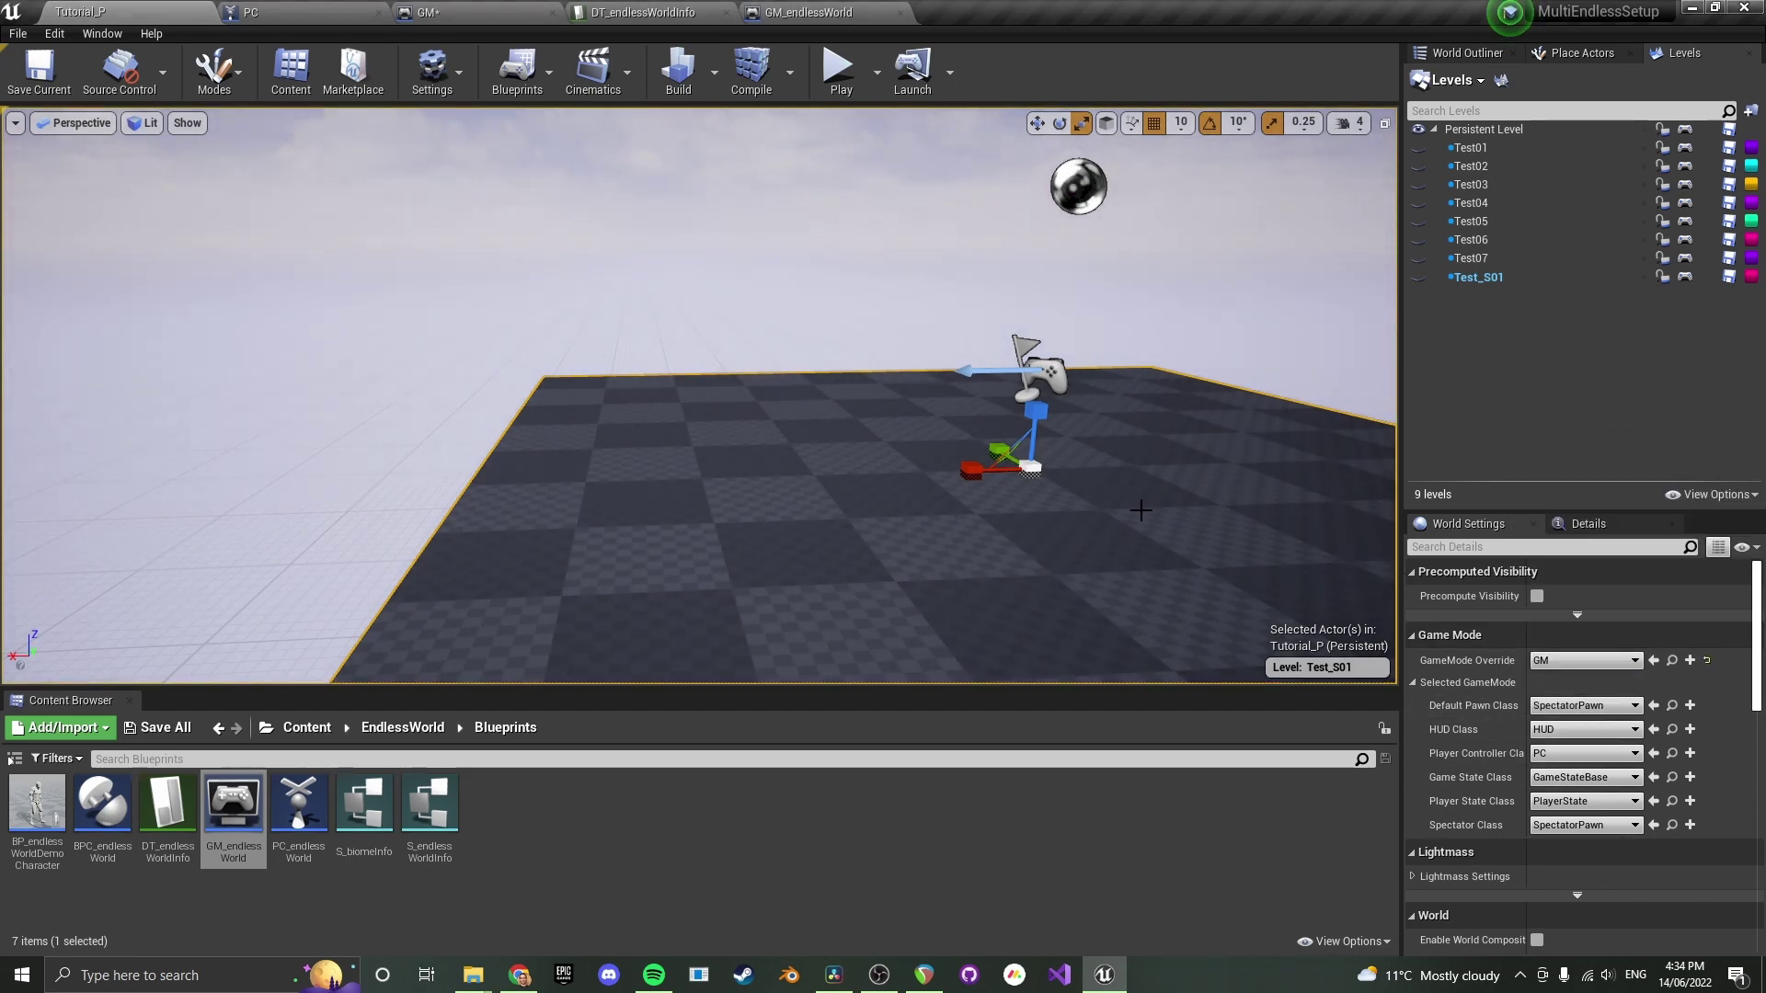
pyautogui.click(837, 69)
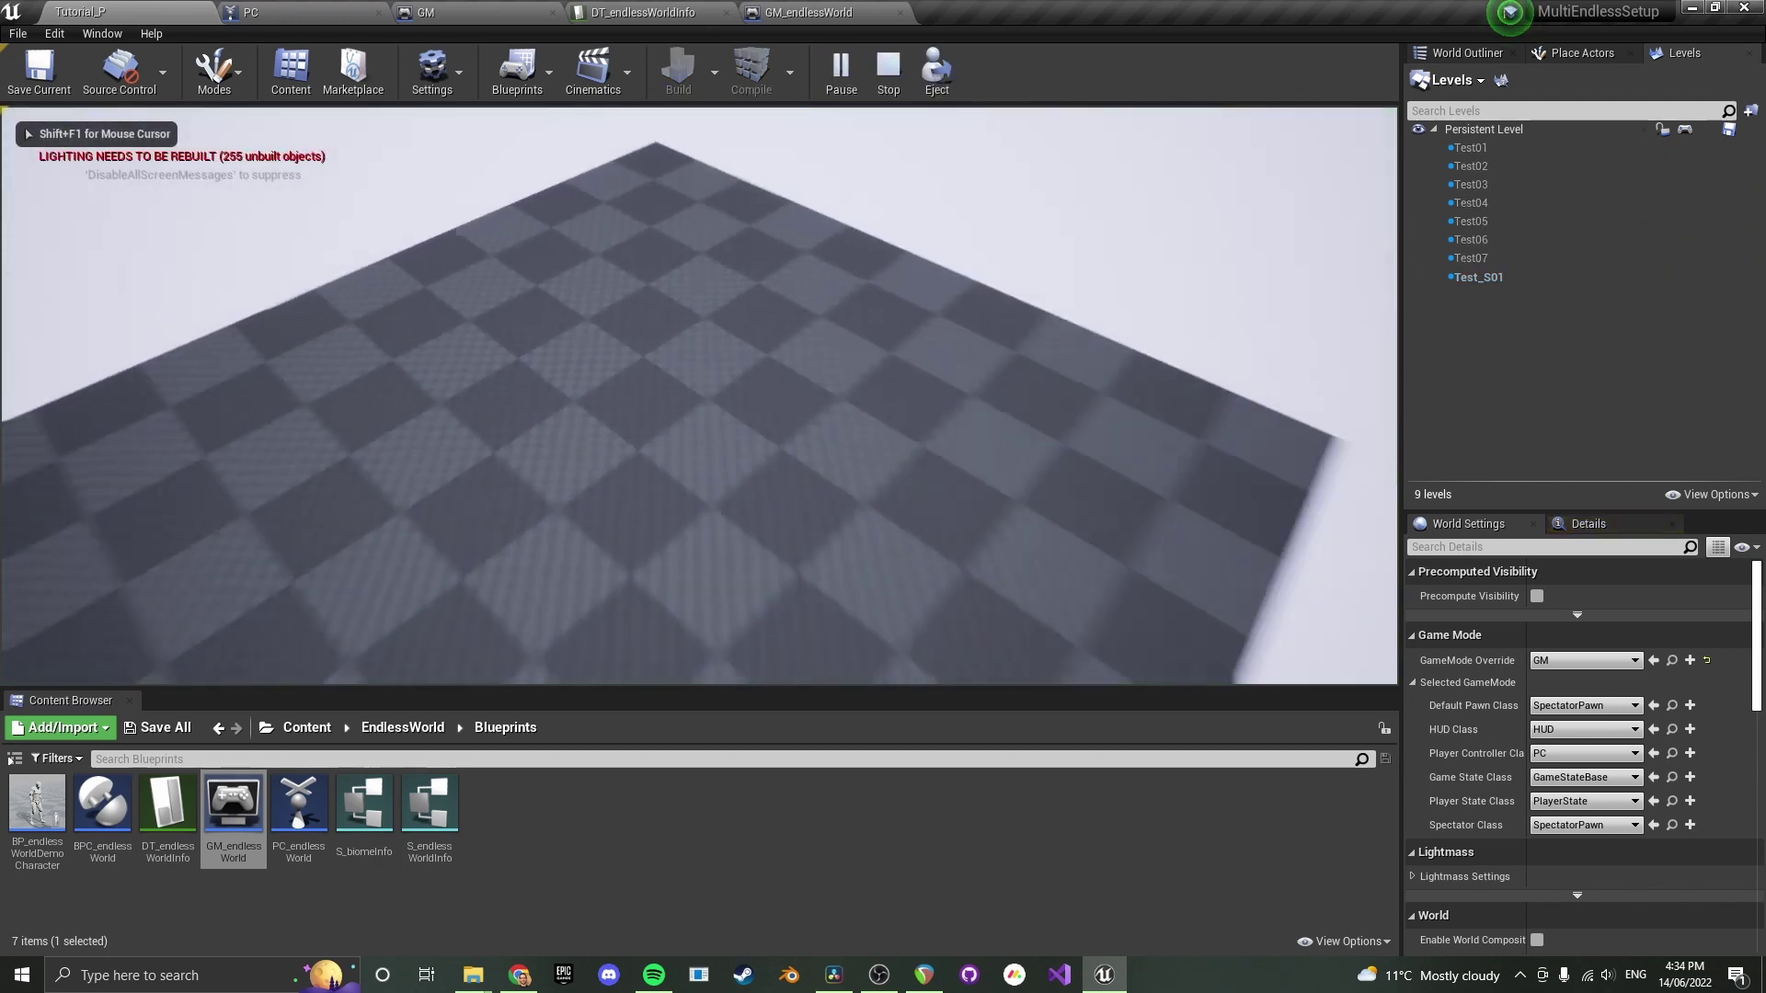
pyautogui.press('w')
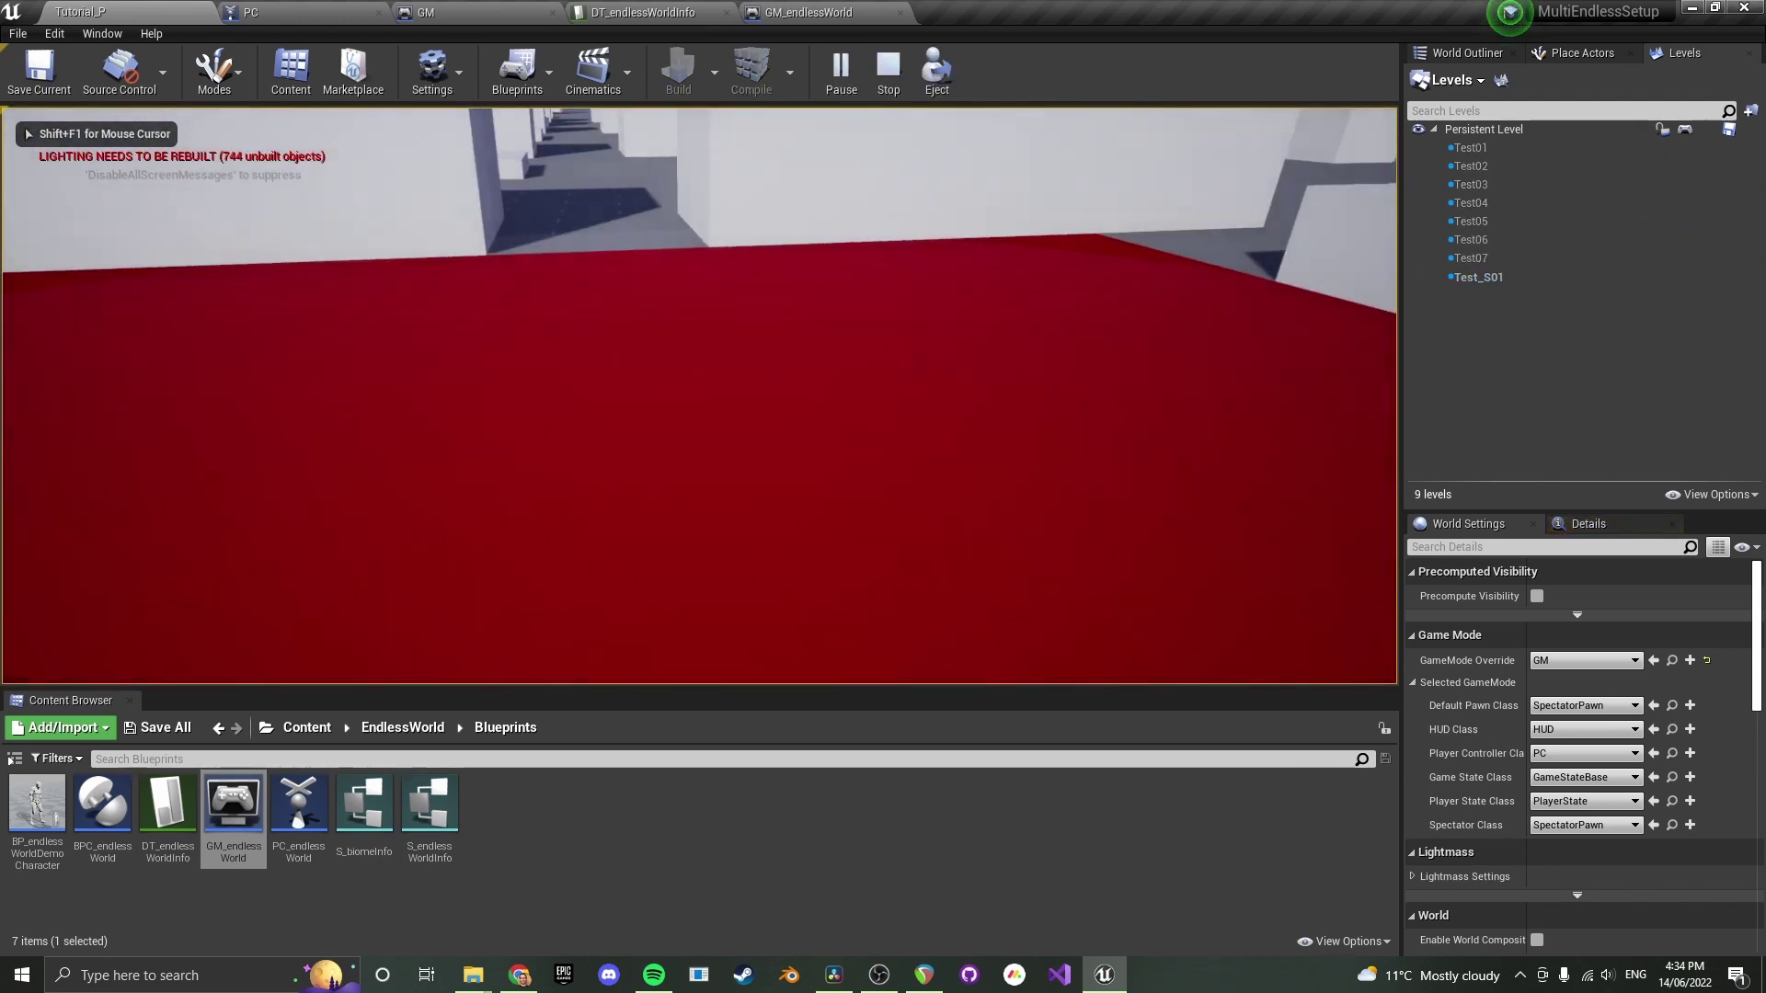
pyautogui.press('w')
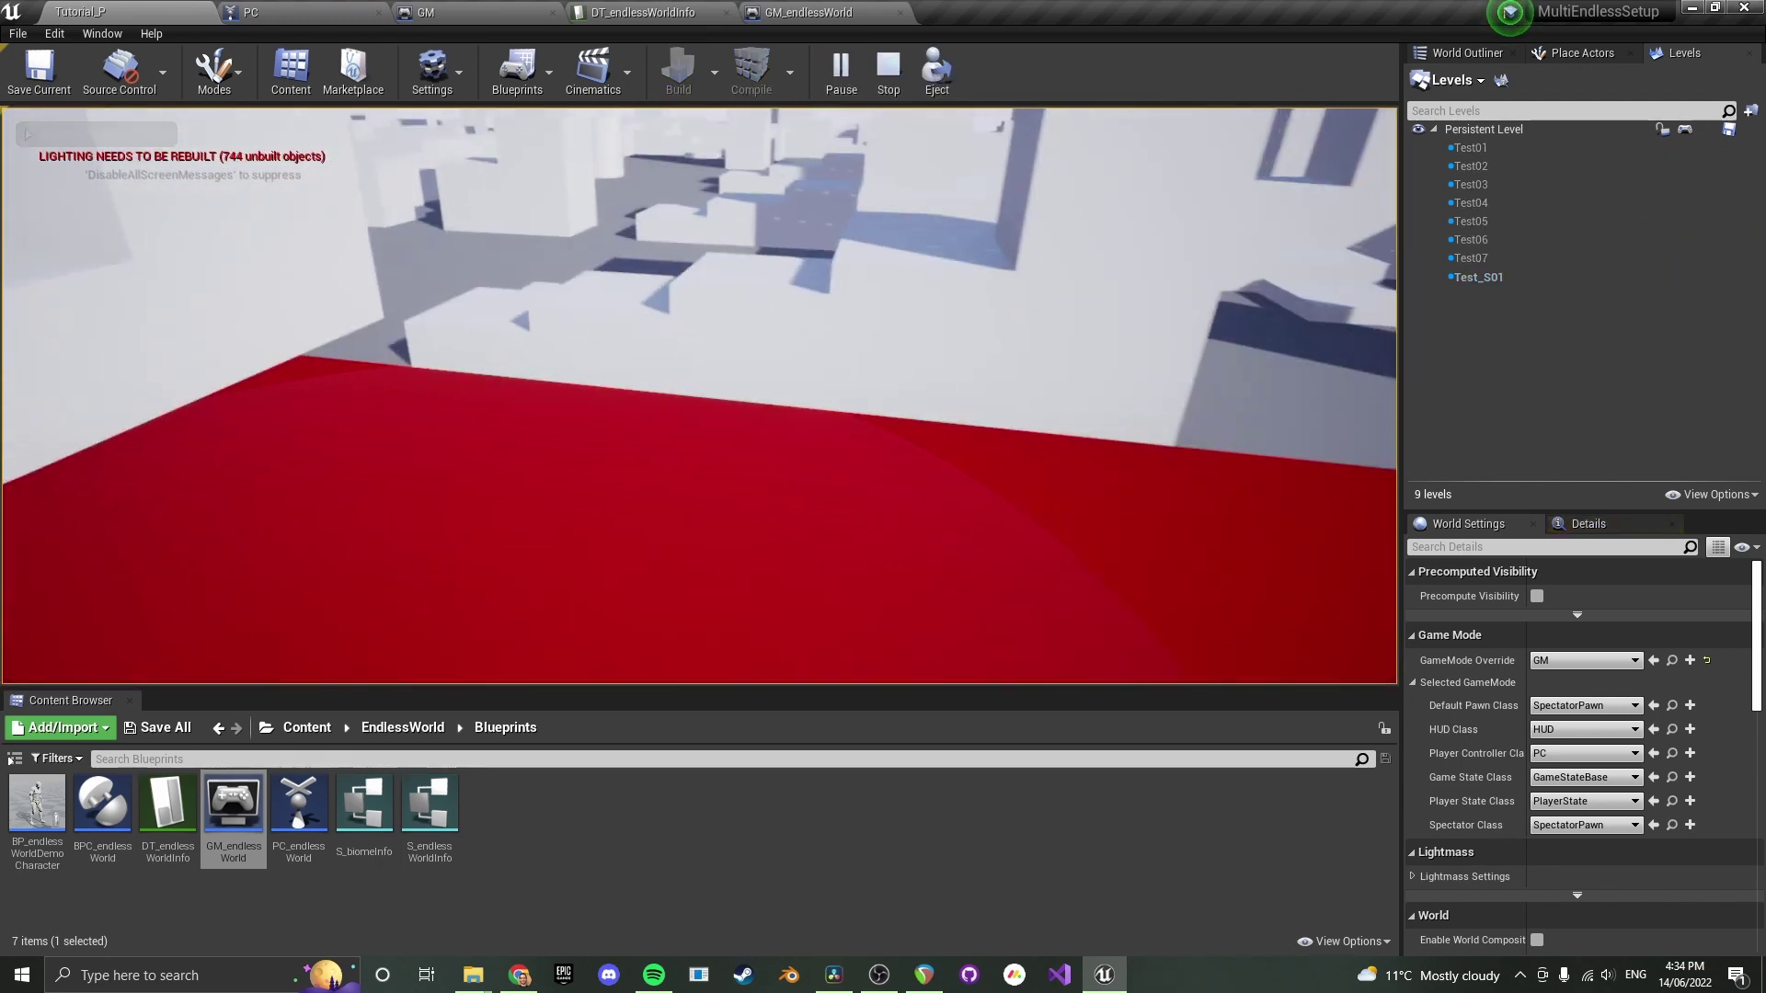
pyautogui.press('w')
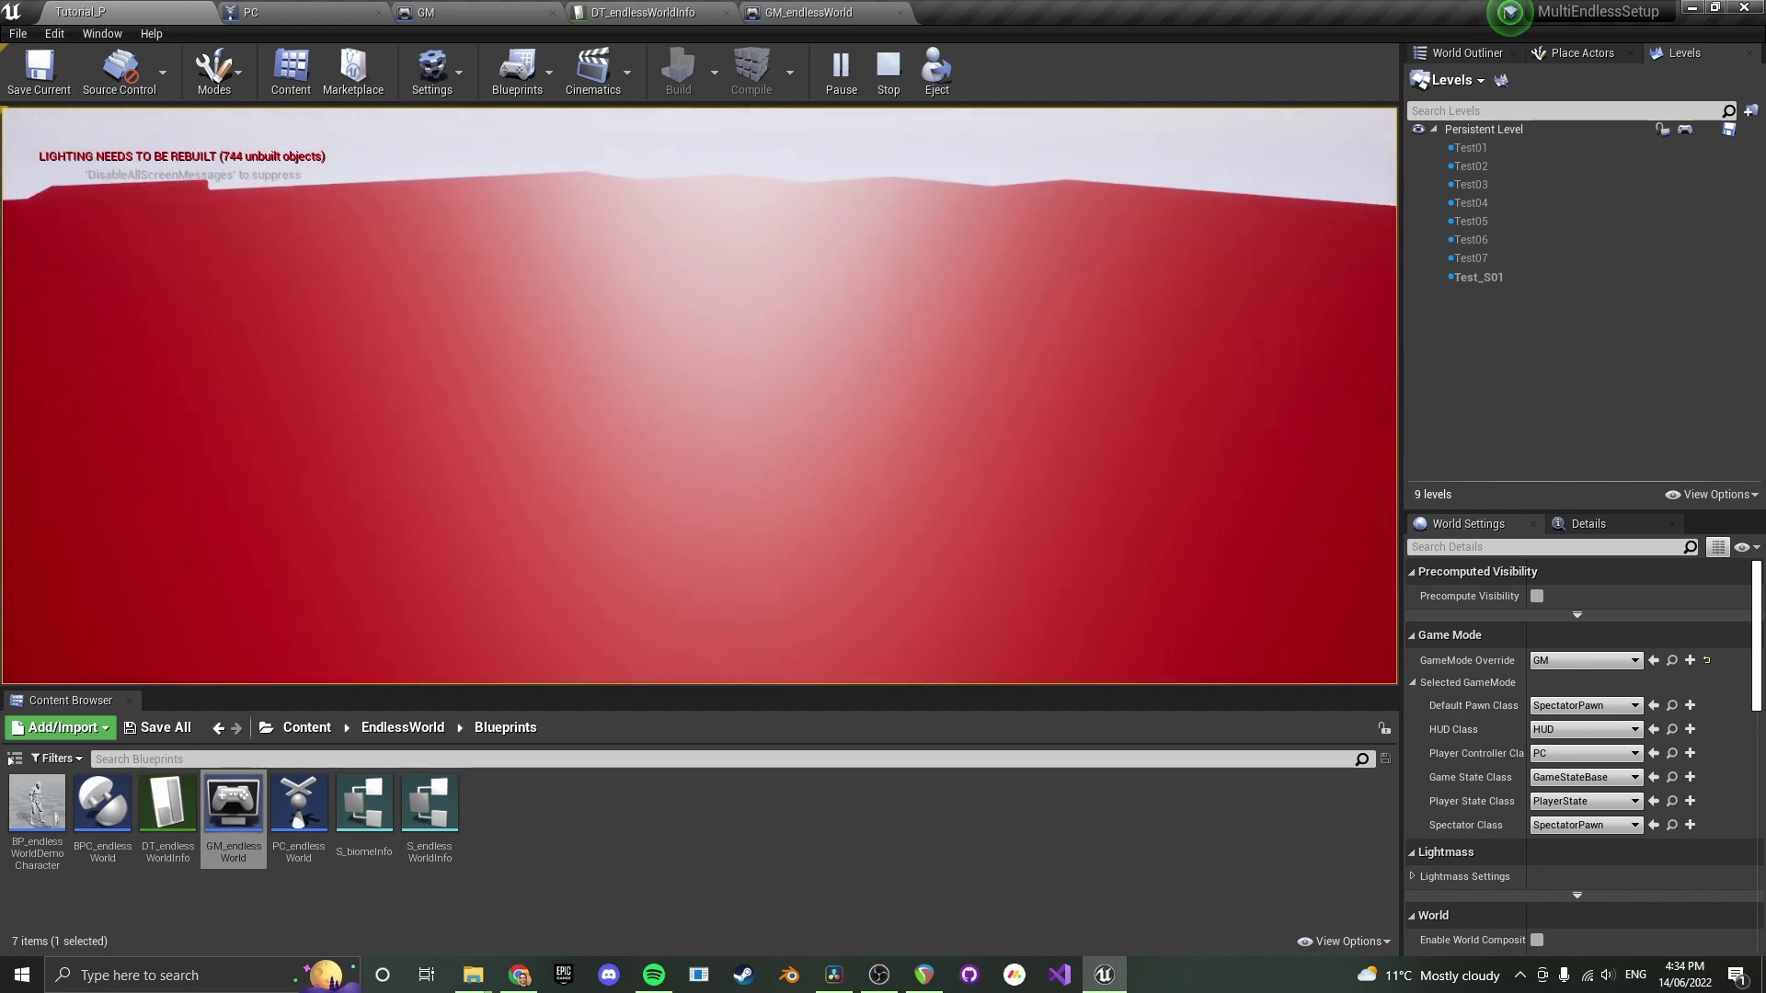
pyautogui.press('w')
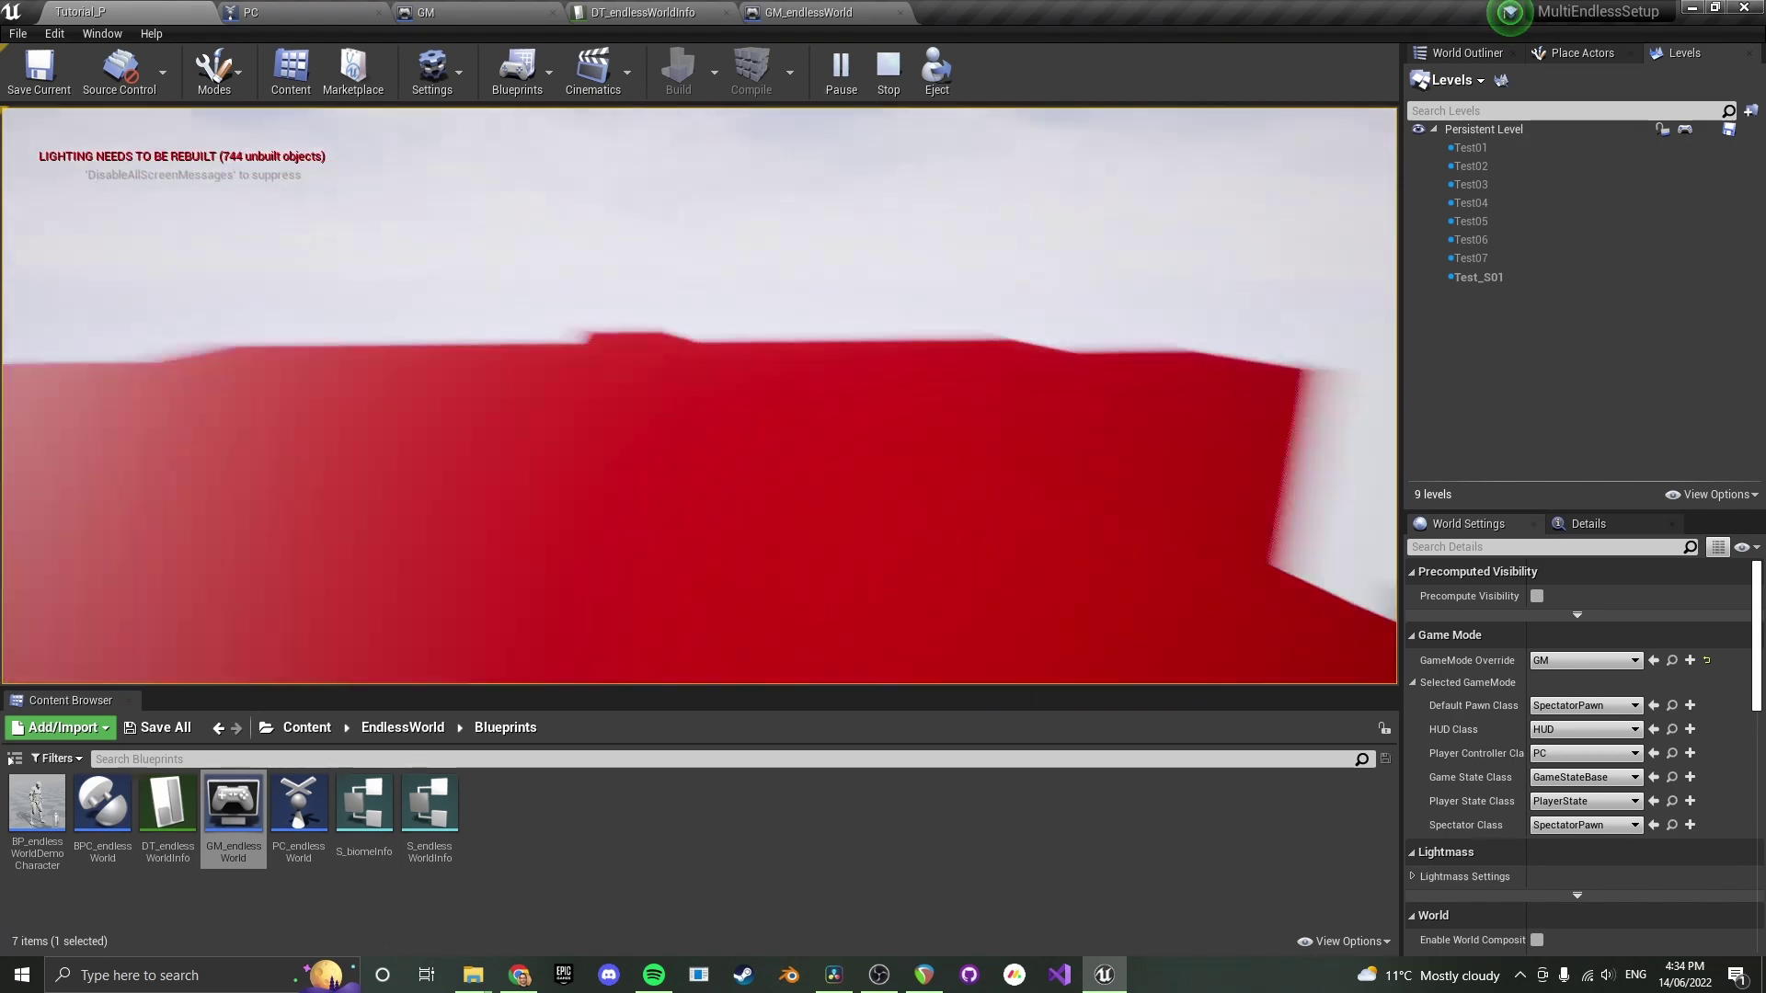
pyautogui.press('w')
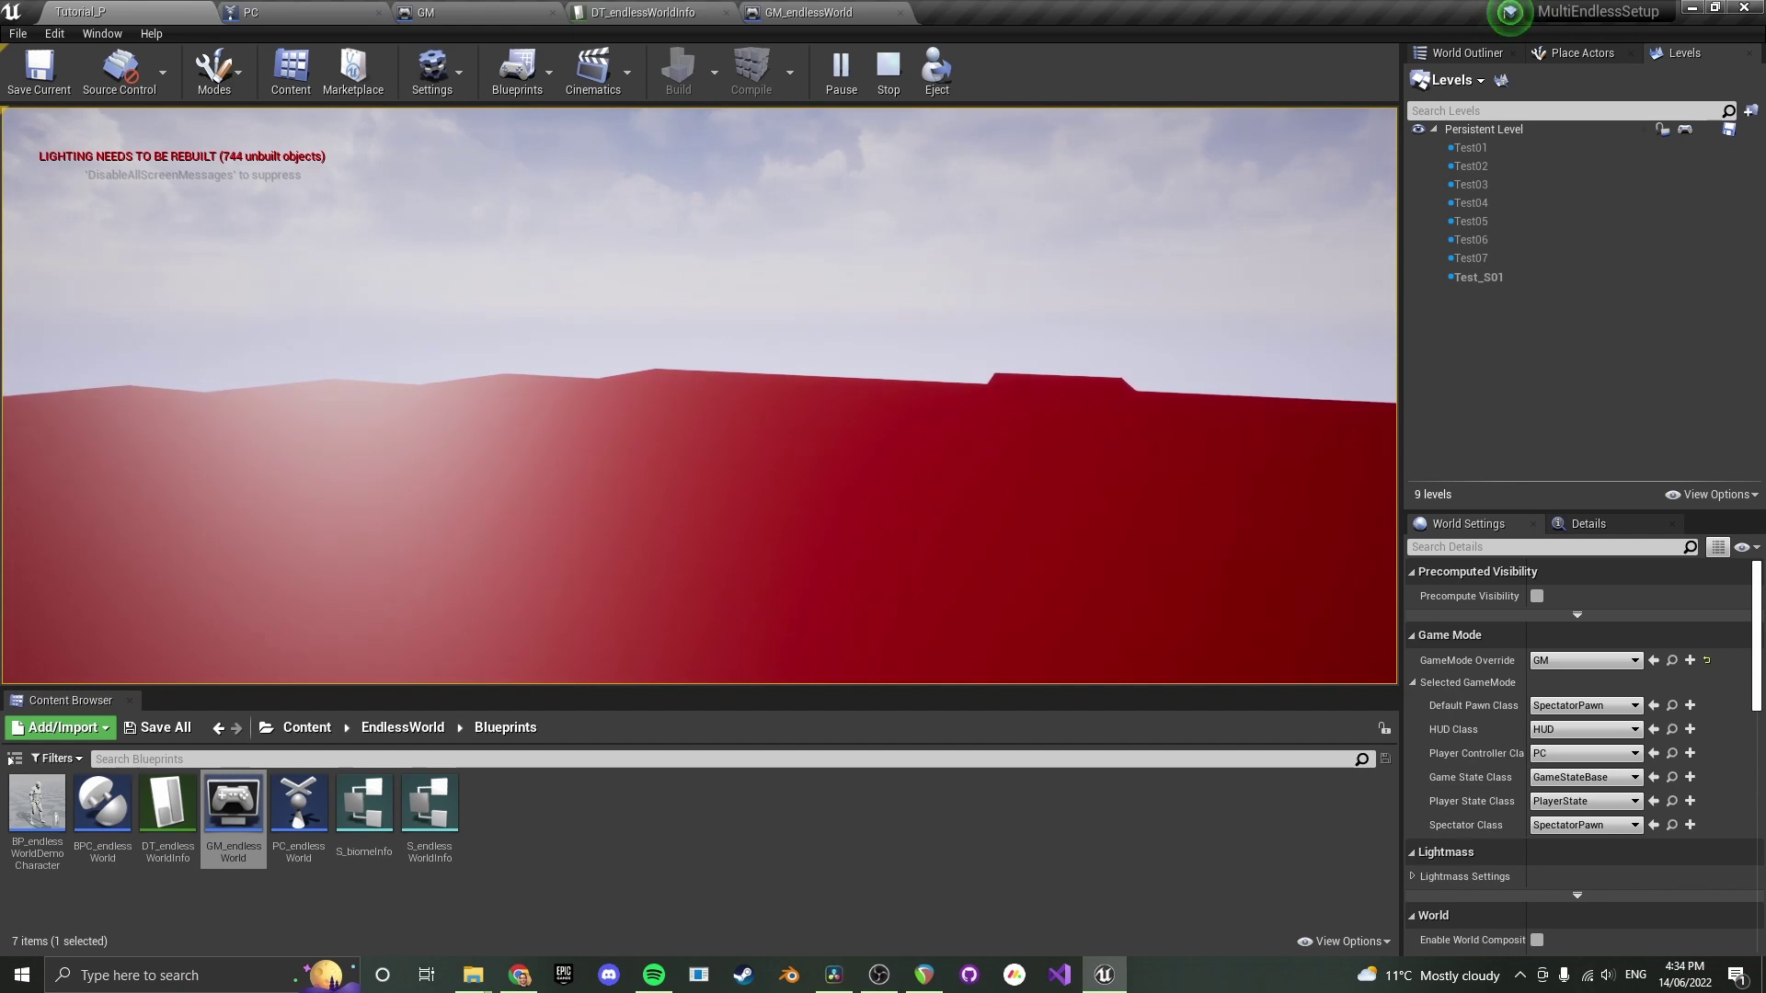
pyautogui.press('w')
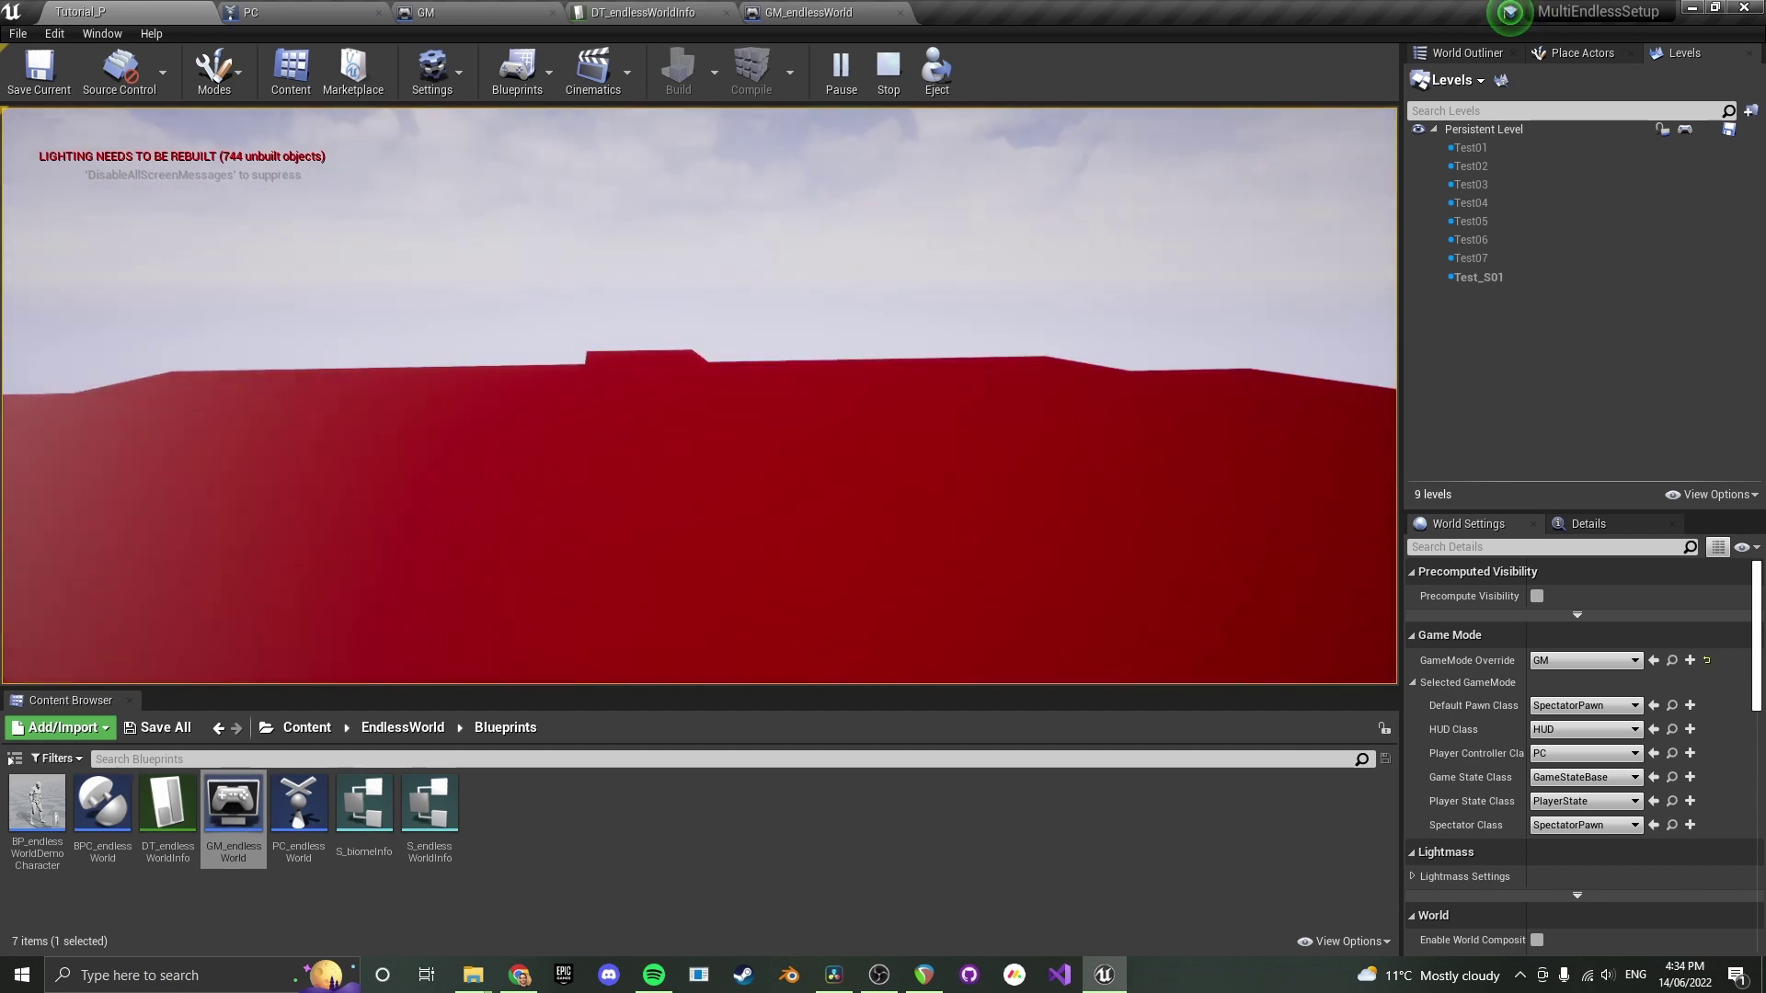
pyautogui.press('Escape')
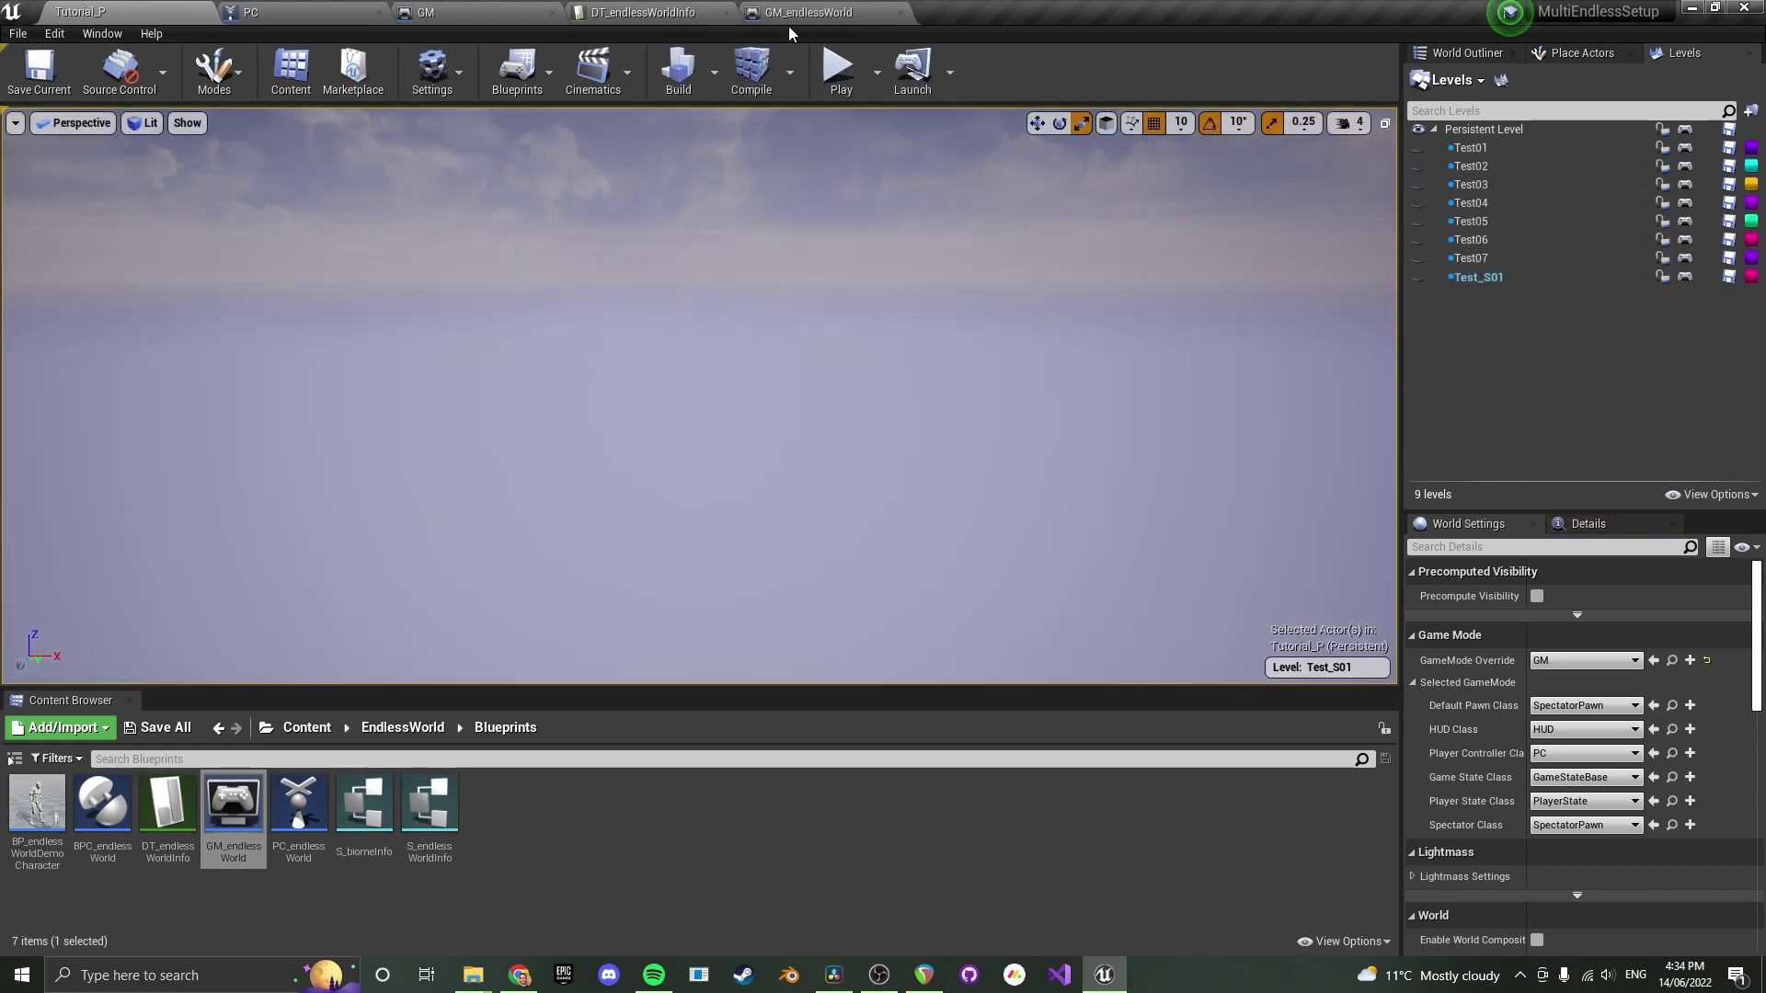
# Set biomeDensity to 2.0 in the Tutorial_P row of DT_endlessWorldInfo, save, and return to the map
pyautogui.click(322, 11)
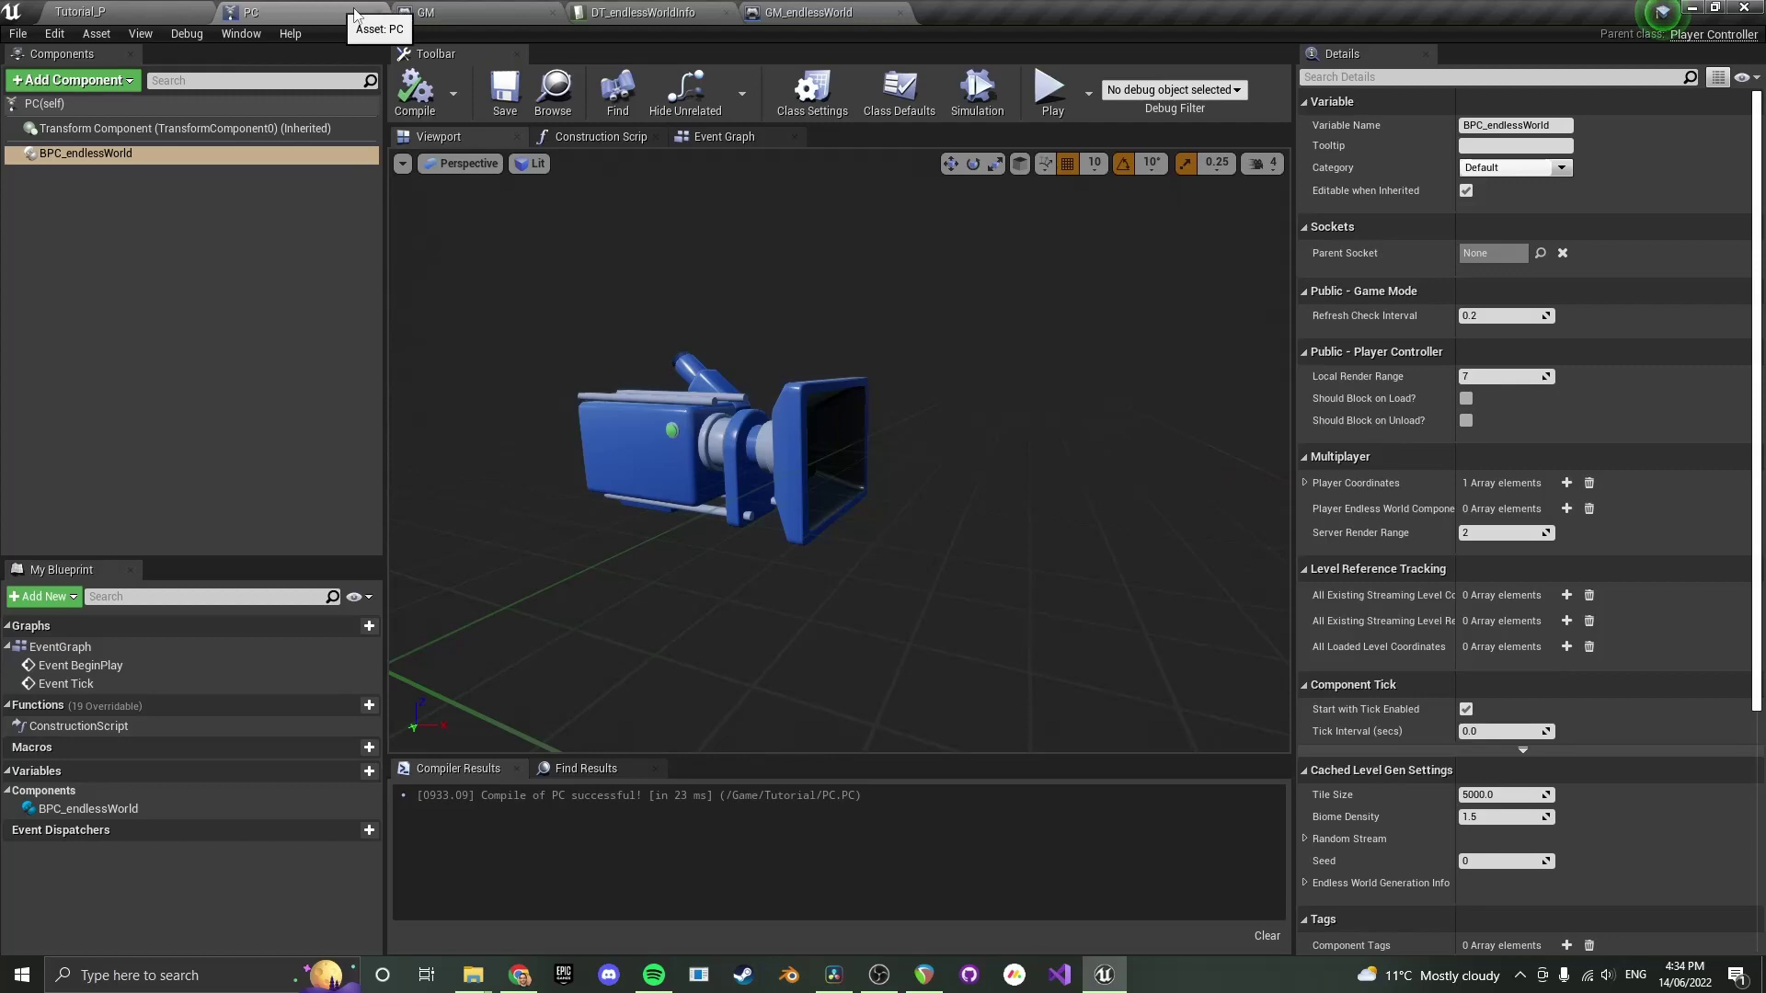
pyautogui.click(645, 13)
pyautogui.click(631, 813)
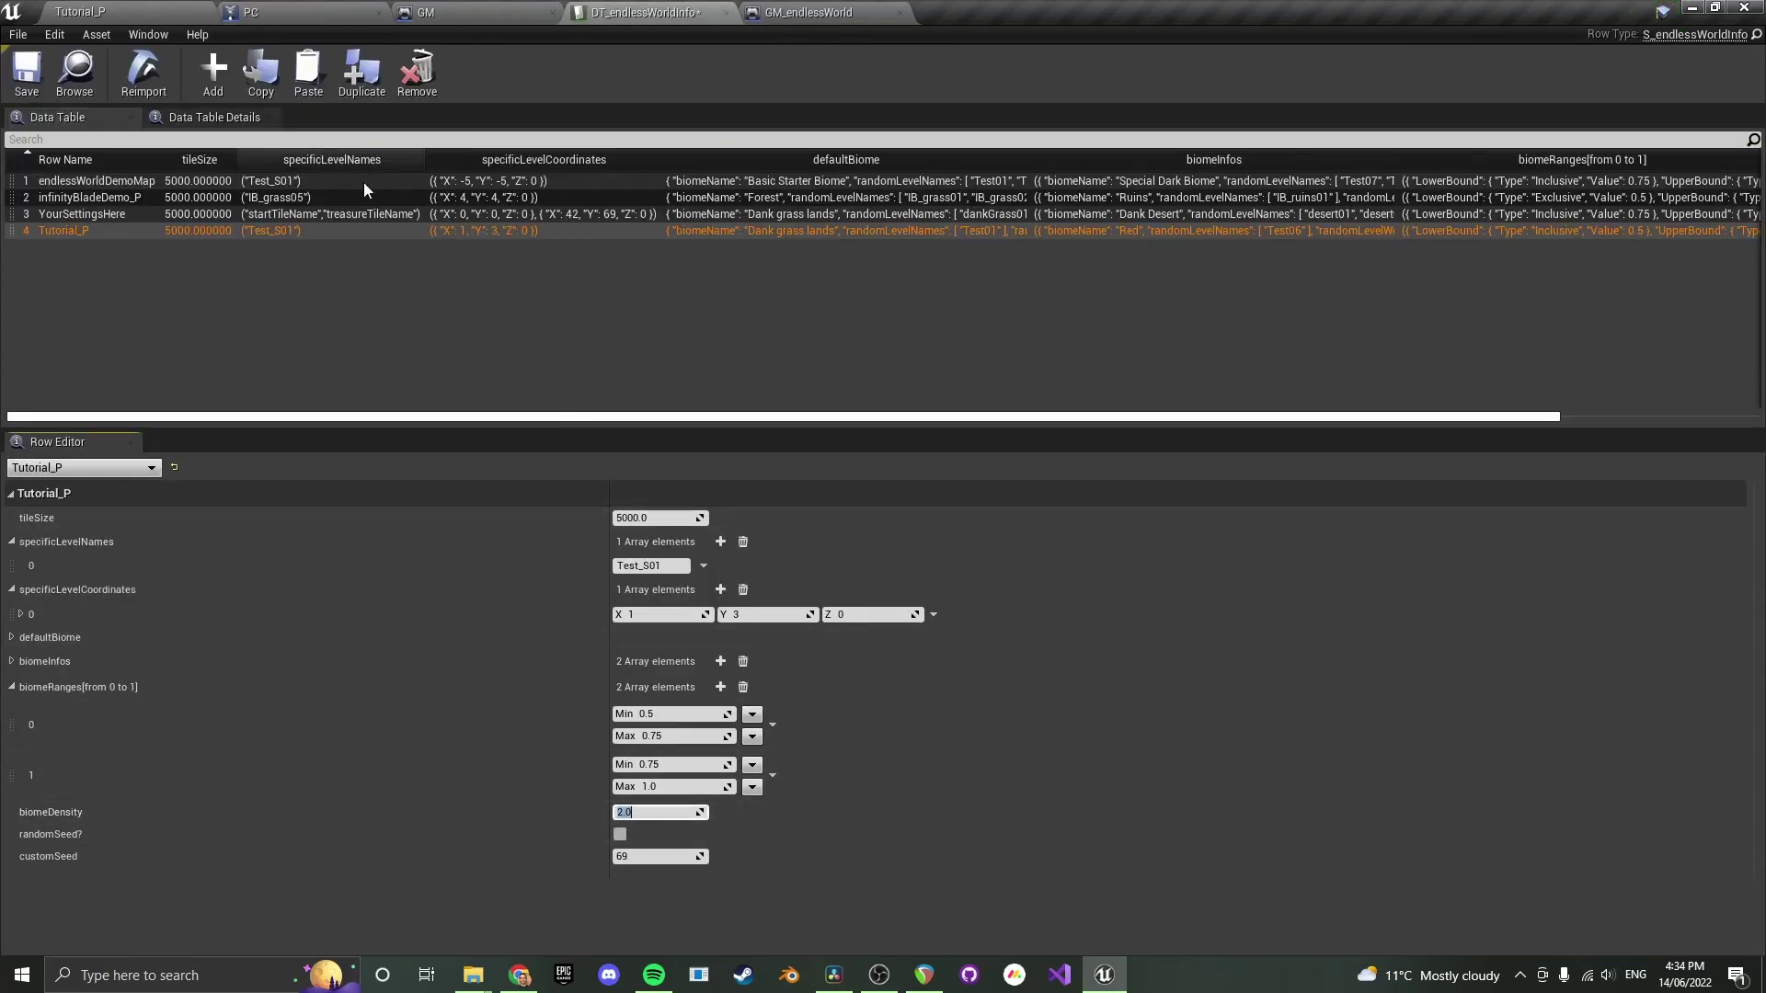
pyautogui.click(126, 10)
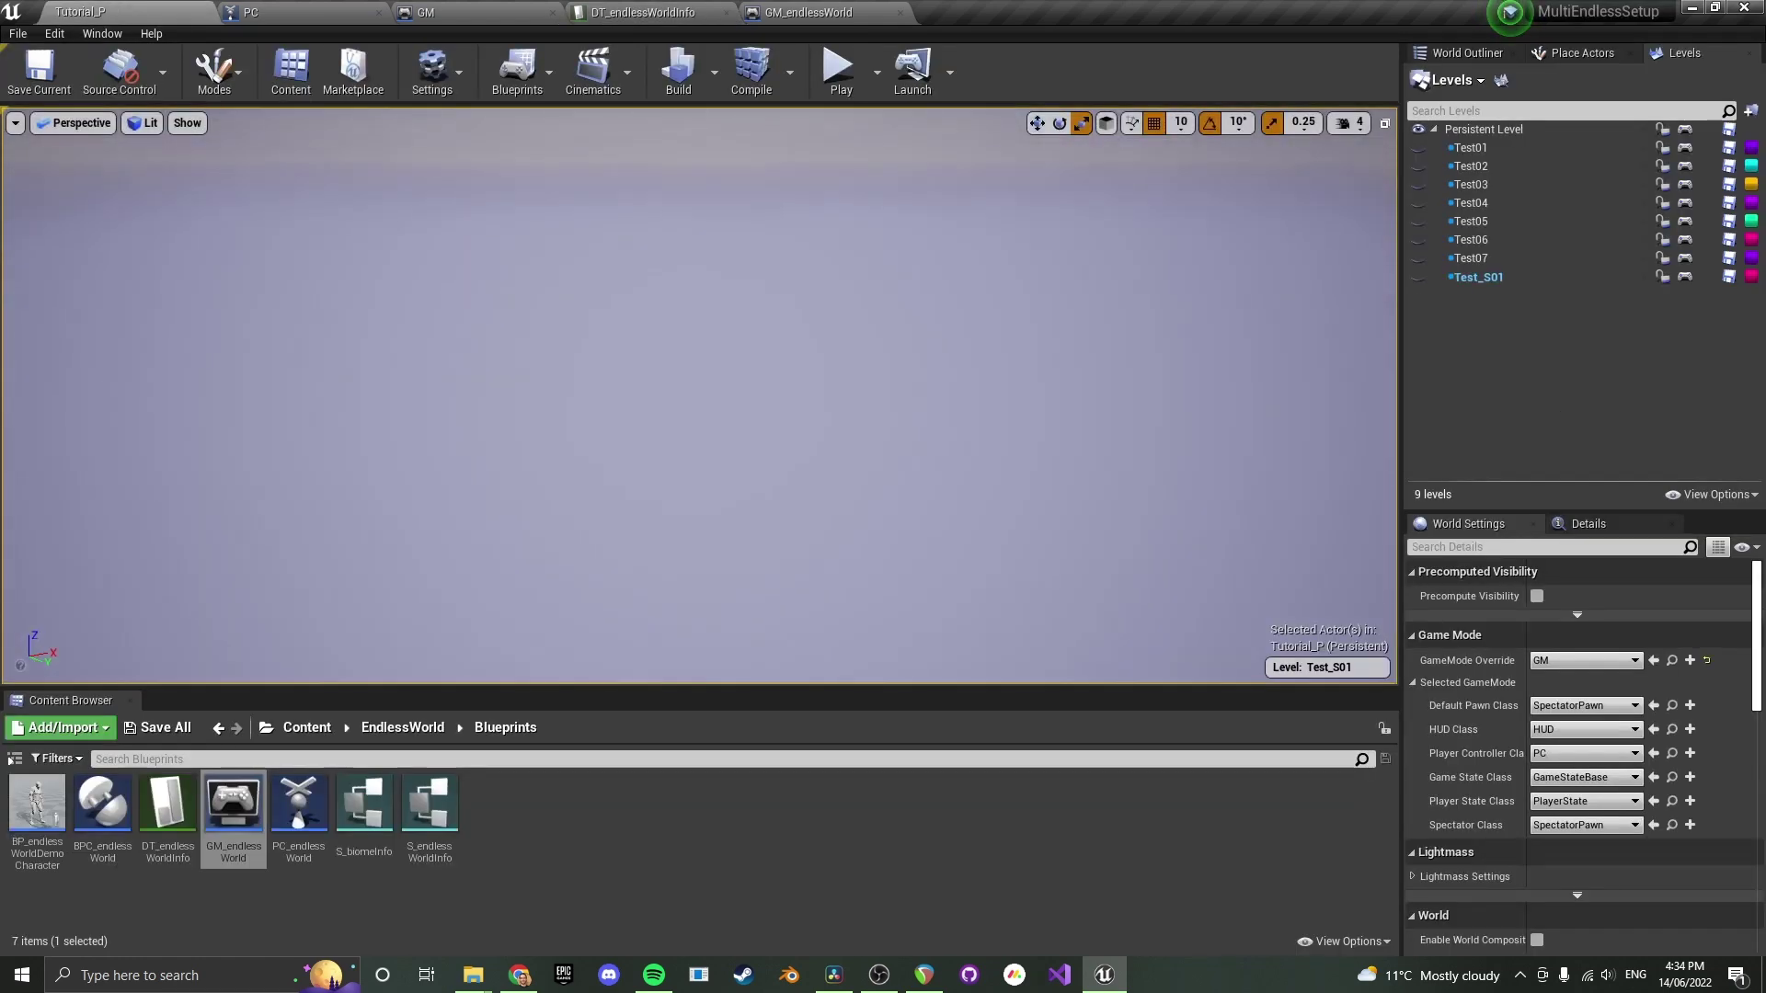
# Set the Local Render Range of the PC blueprint's BPC_endlessWorld component to 11 and compile
pyautogui.click(796, 13)
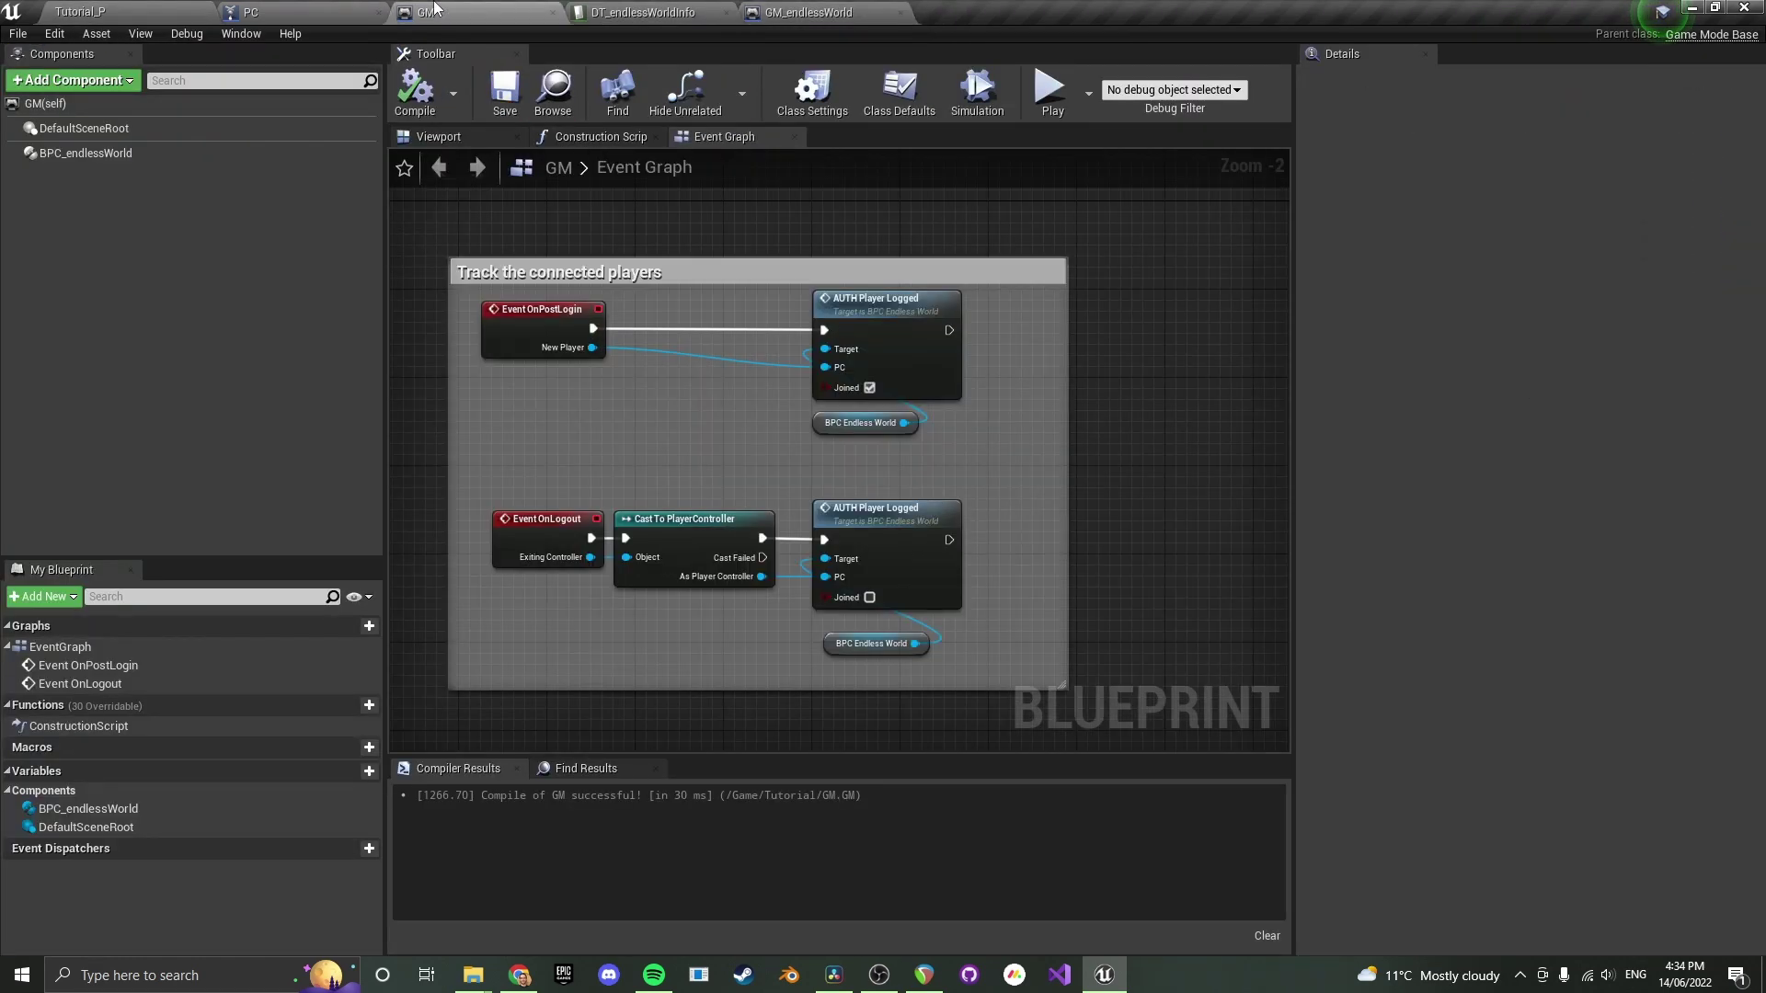
pyautogui.click(276, 12)
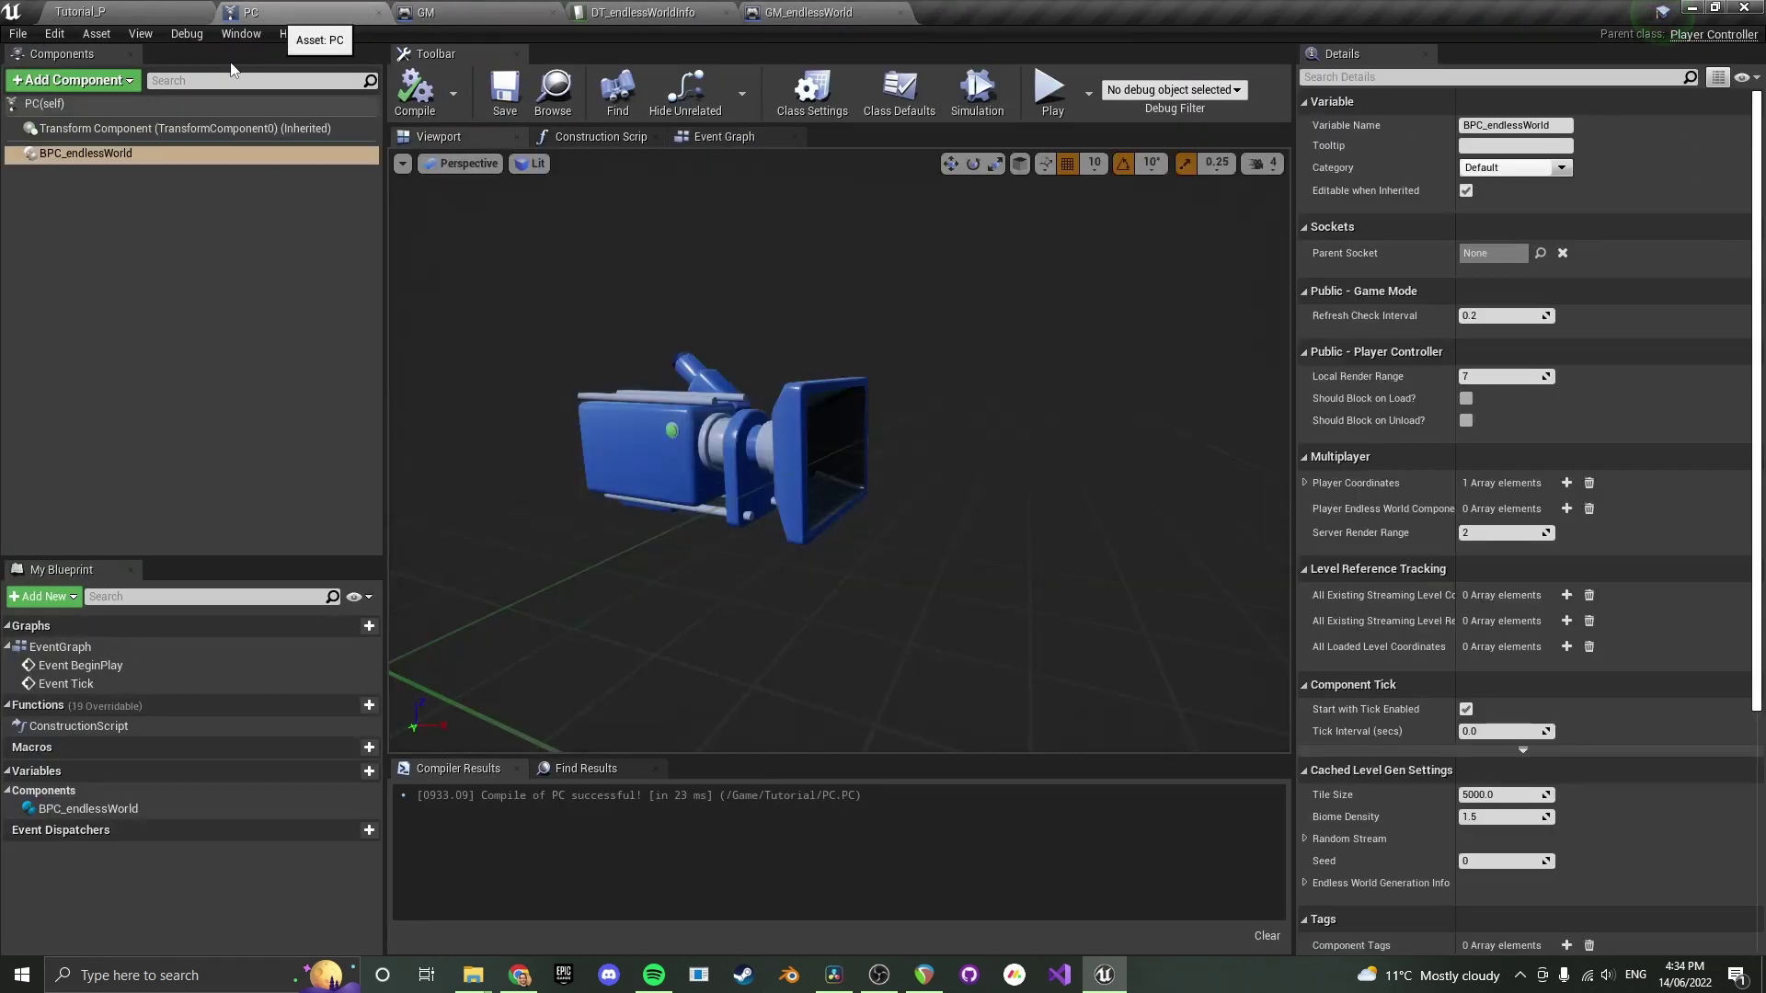
pyautogui.click(1497, 378)
pyautogui.write('11')
pyautogui.press('Return')
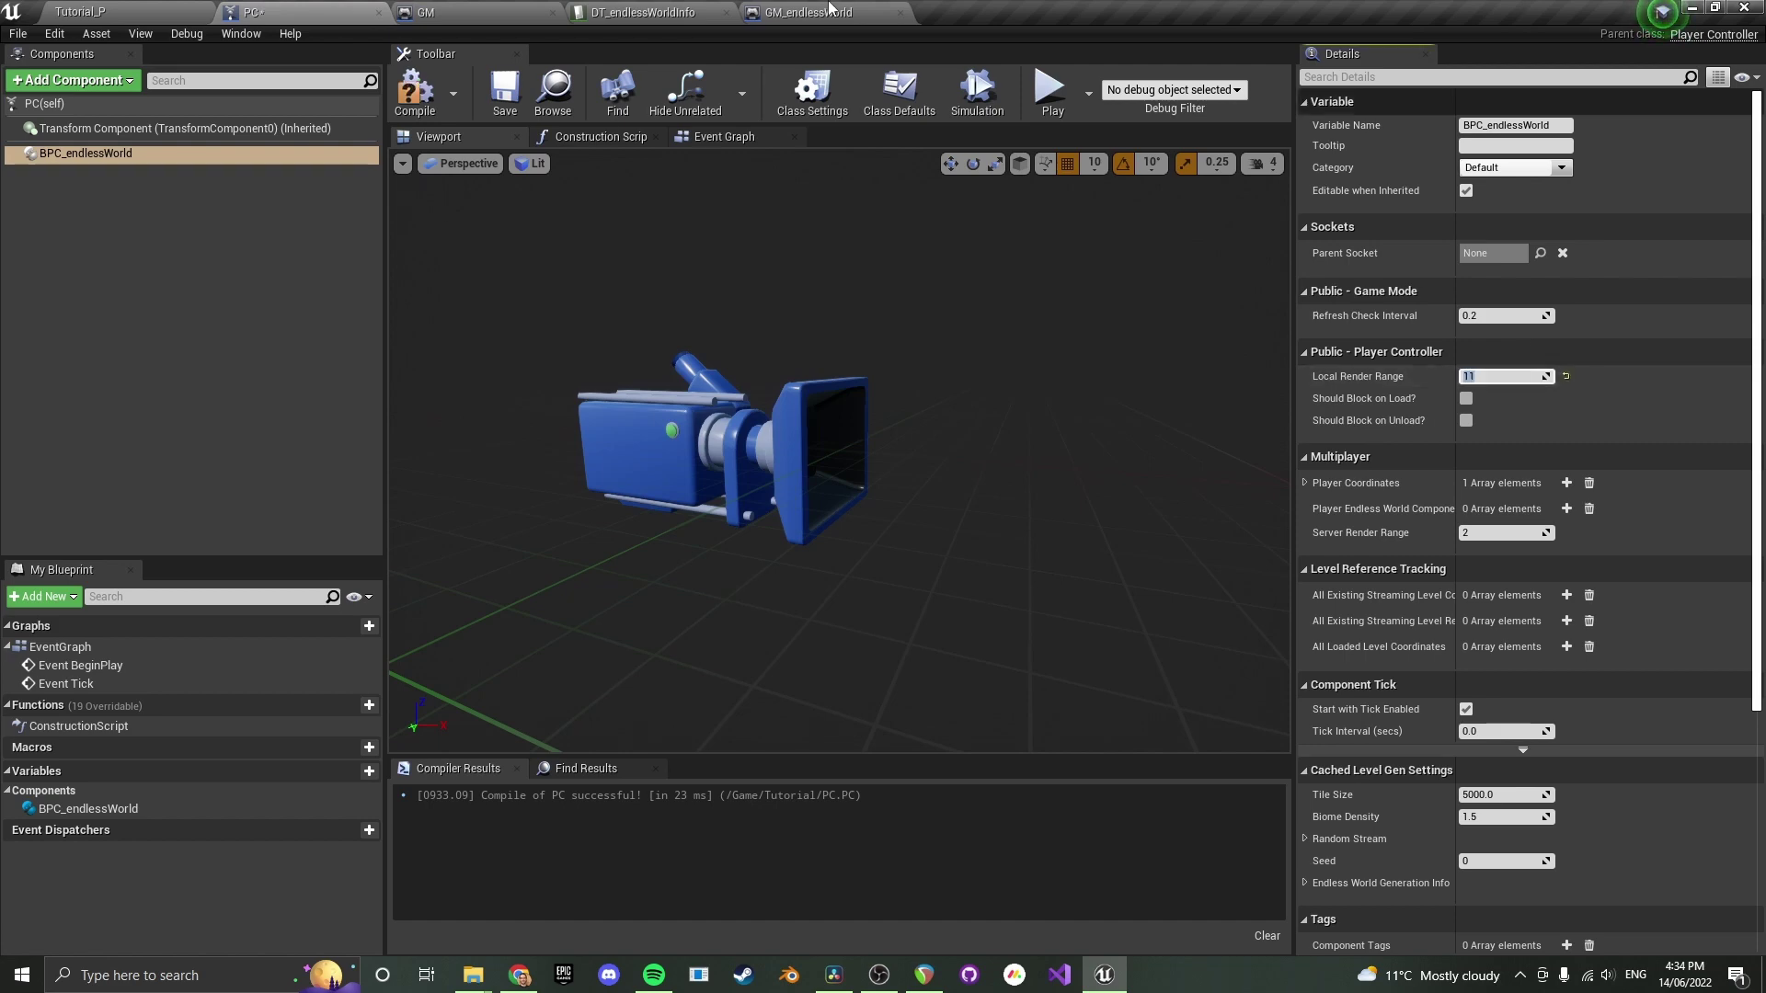
pyautogui.click(414, 92)
# Set the Light Source's mobility to Movable in the Tutorial_P map and play-test the result
pyautogui.click(173, 14)
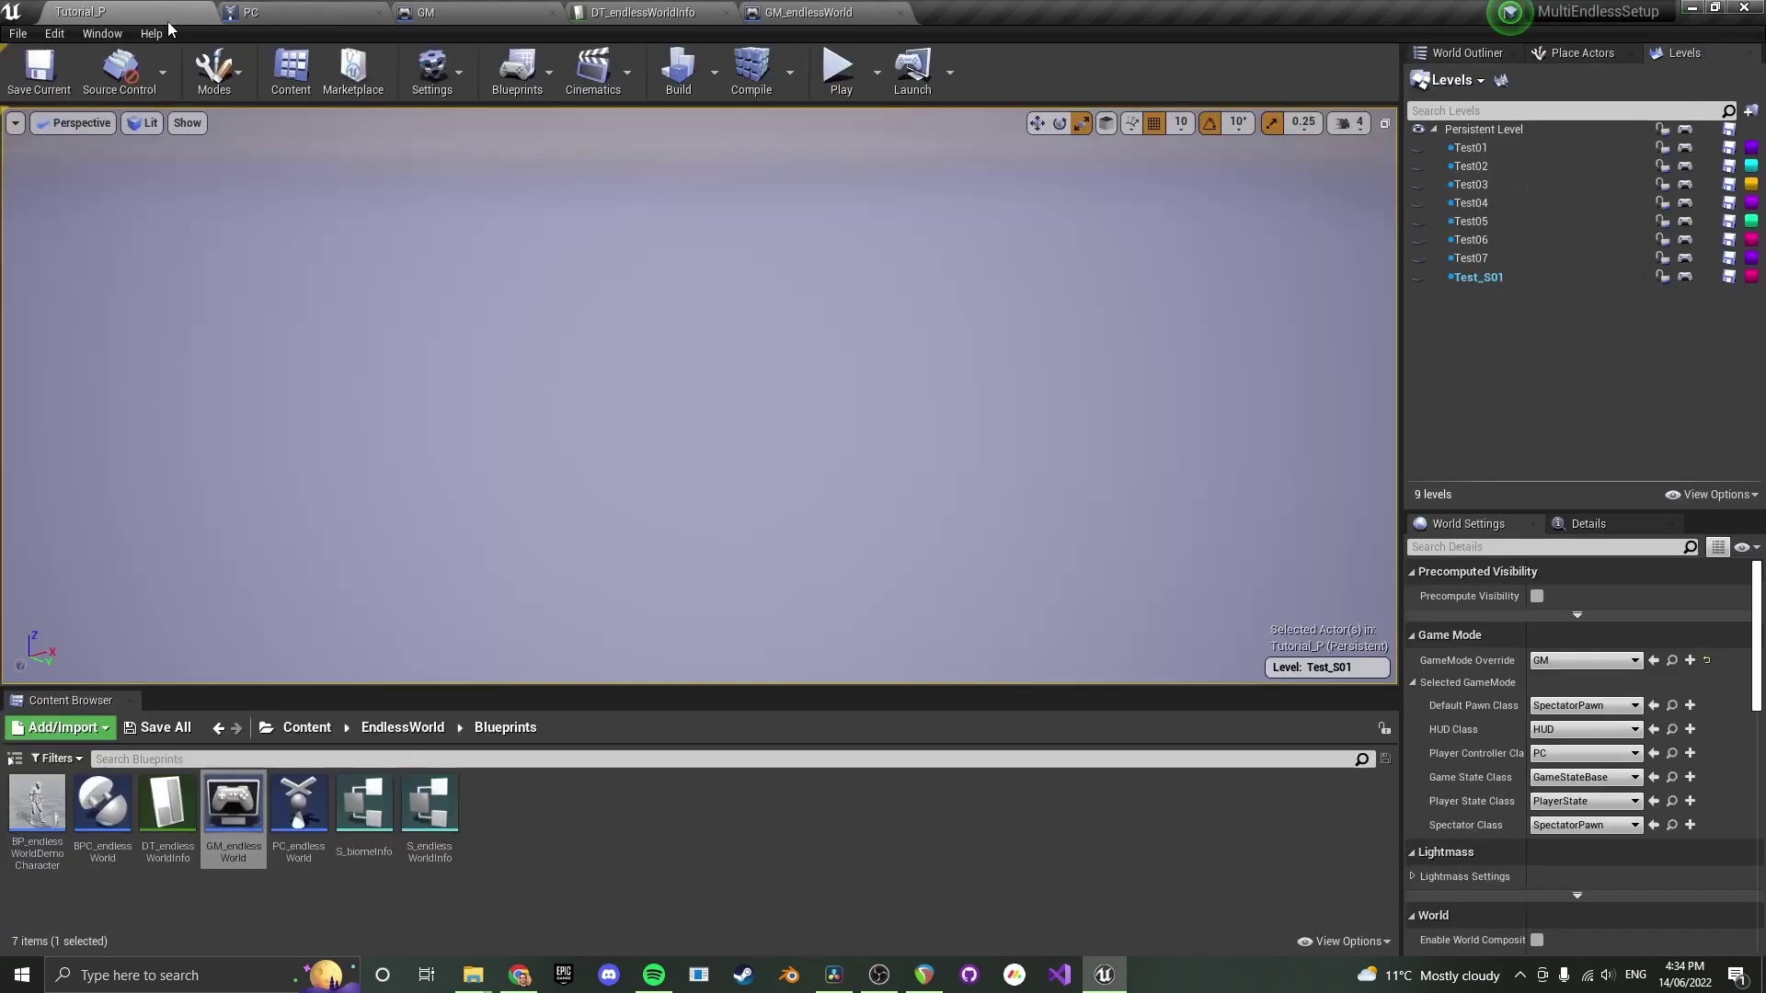
pyautogui.doubleClick(1483, 129)
pyautogui.click(1467, 53)
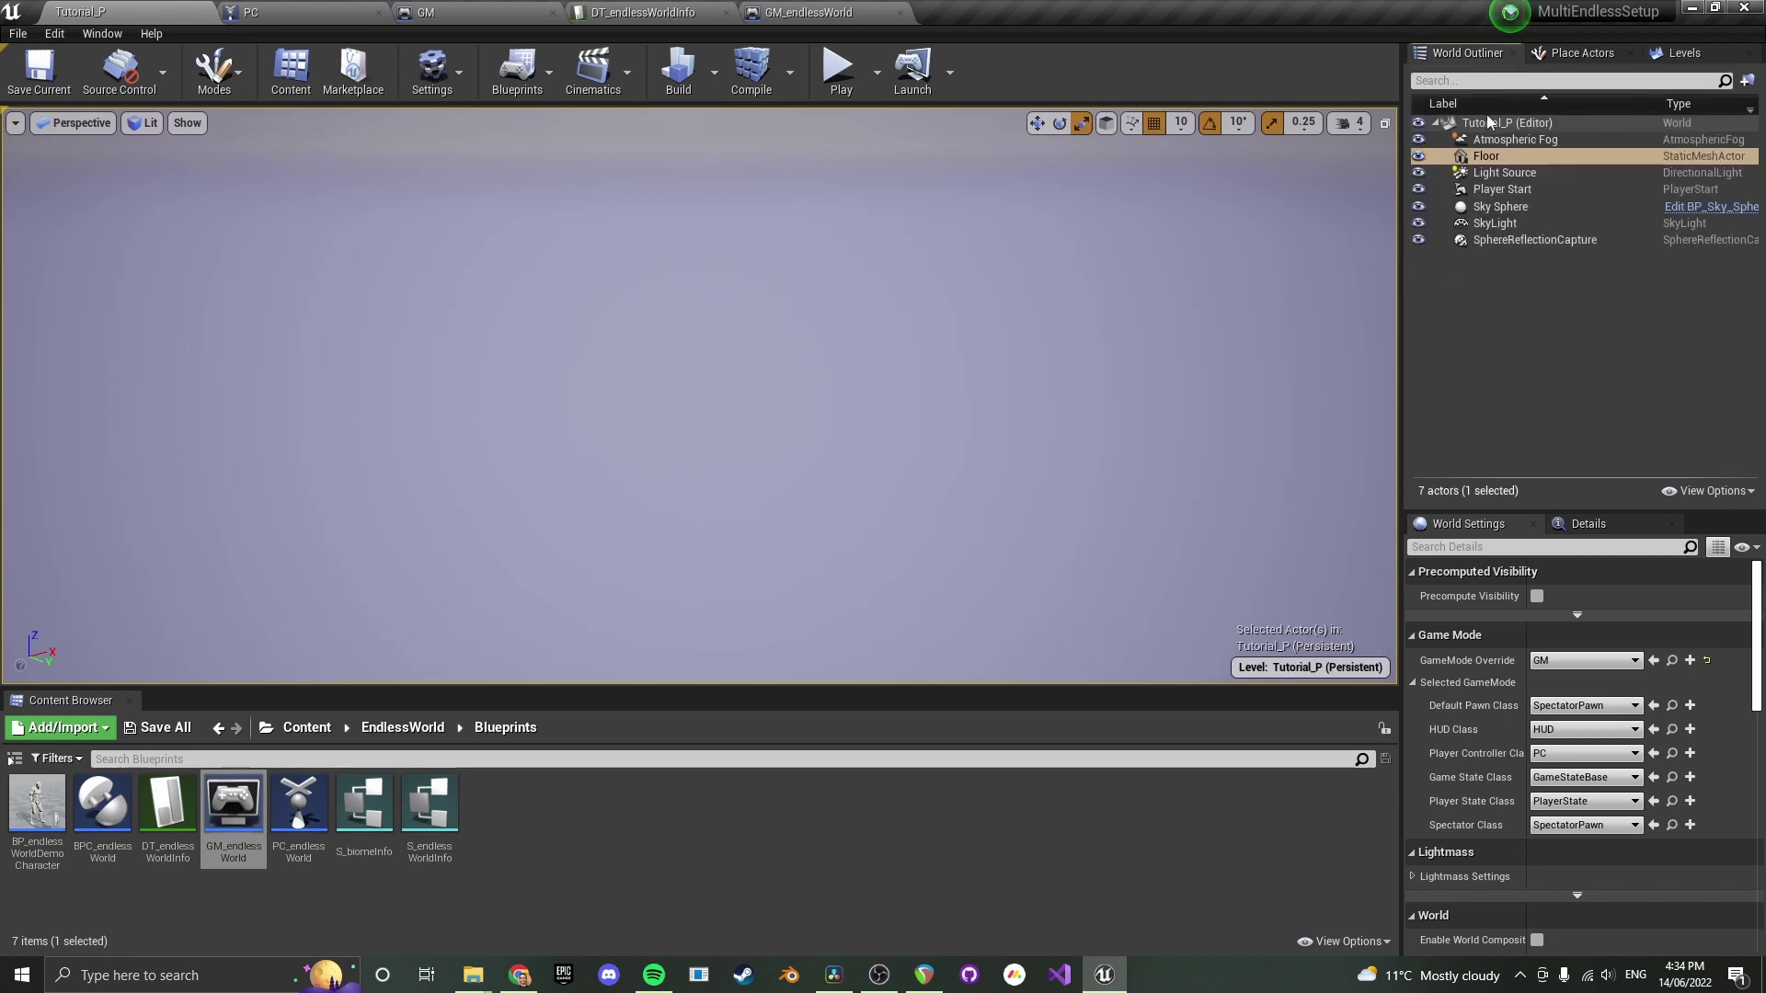
pyautogui.click(1505, 172)
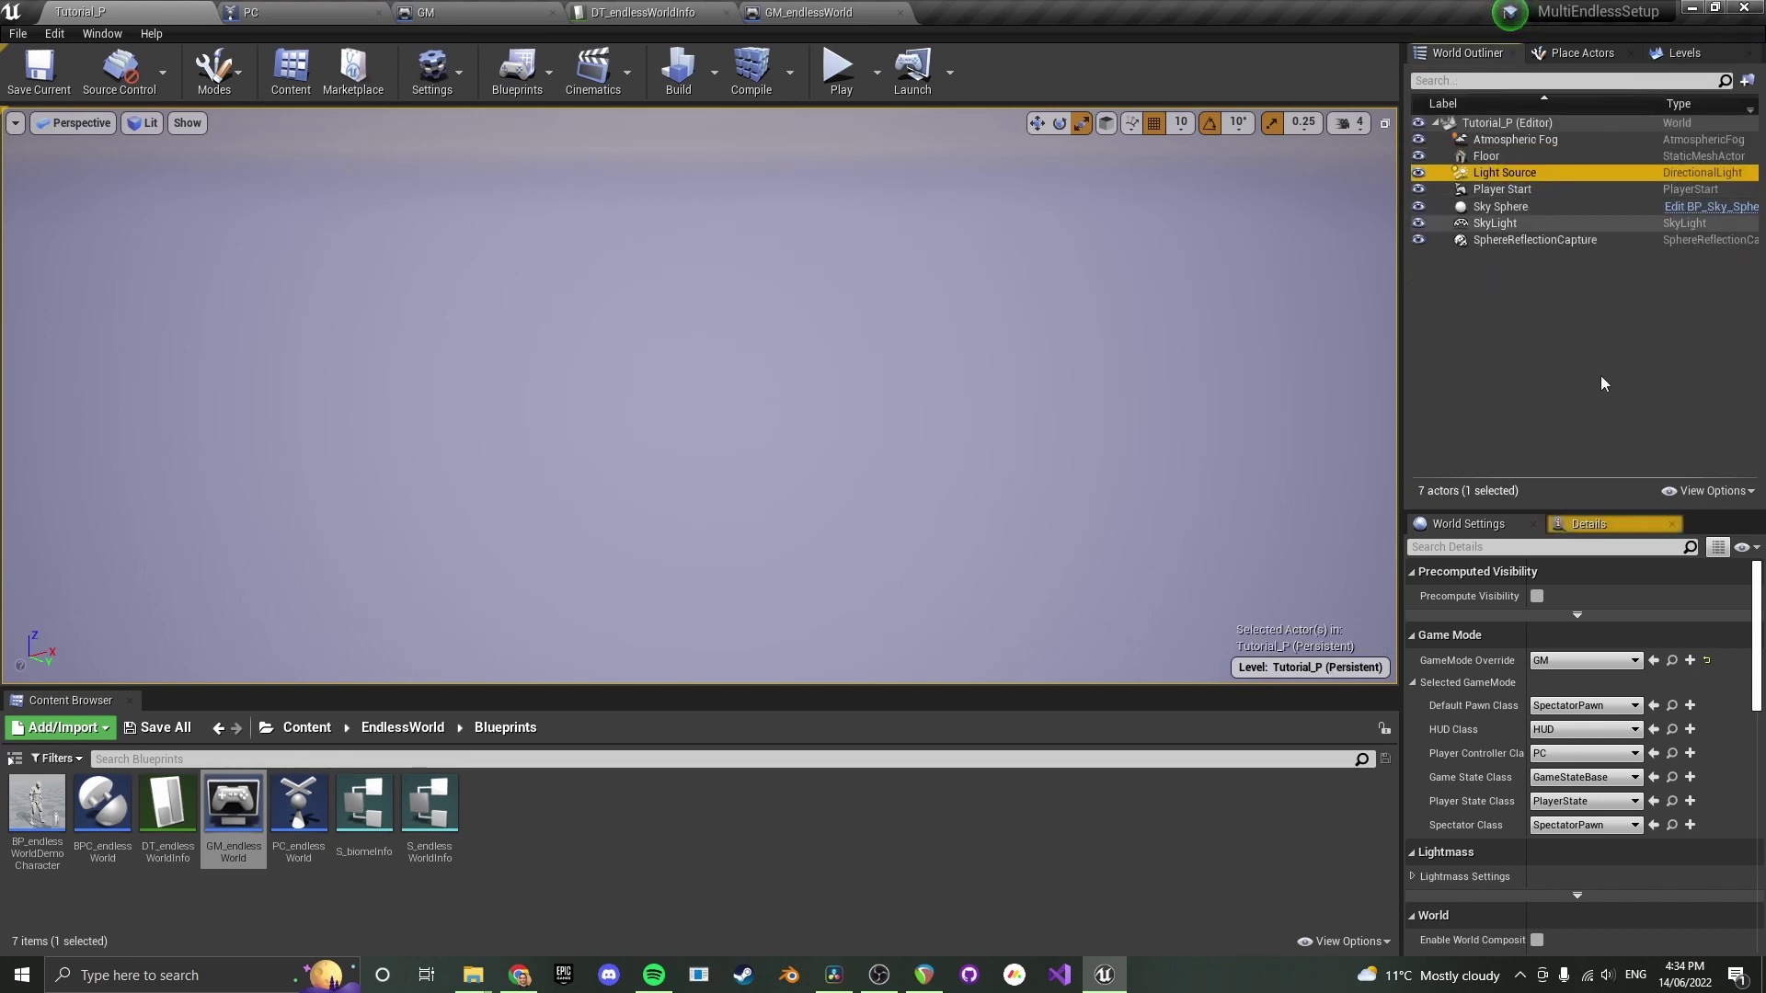
pyautogui.click(1589, 523)
pyautogui.click(1706, 752)
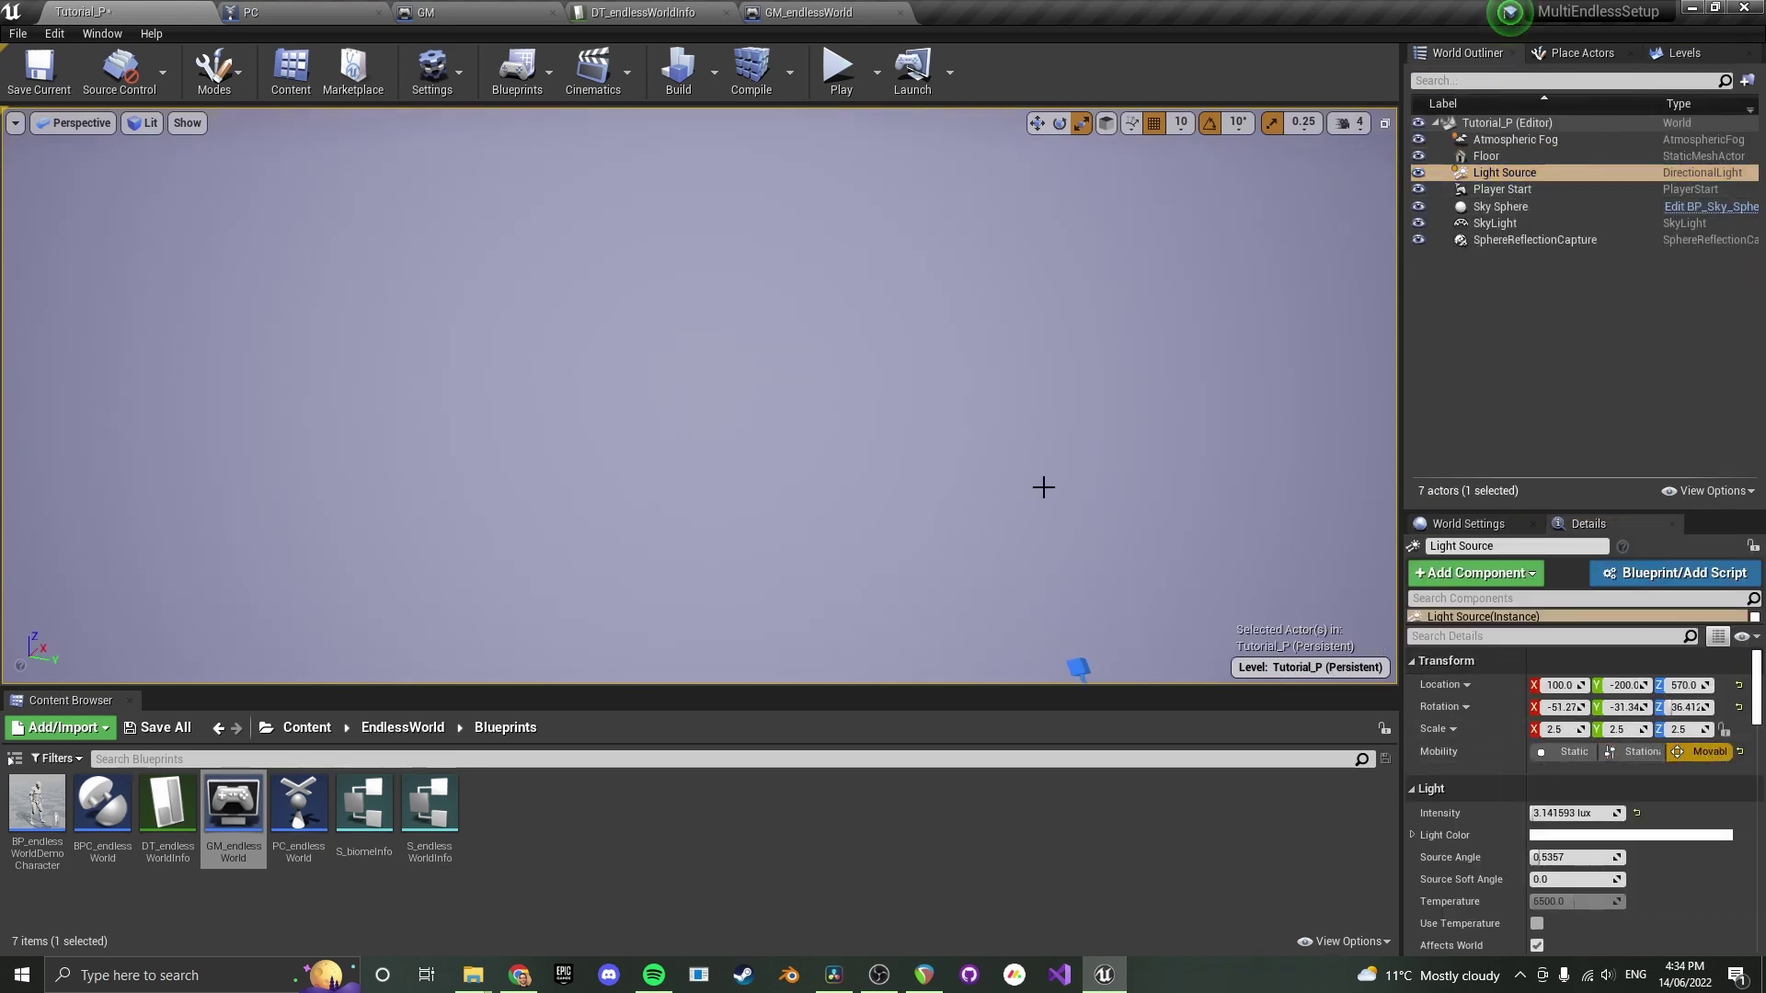
pyautogui.click(848, 92)
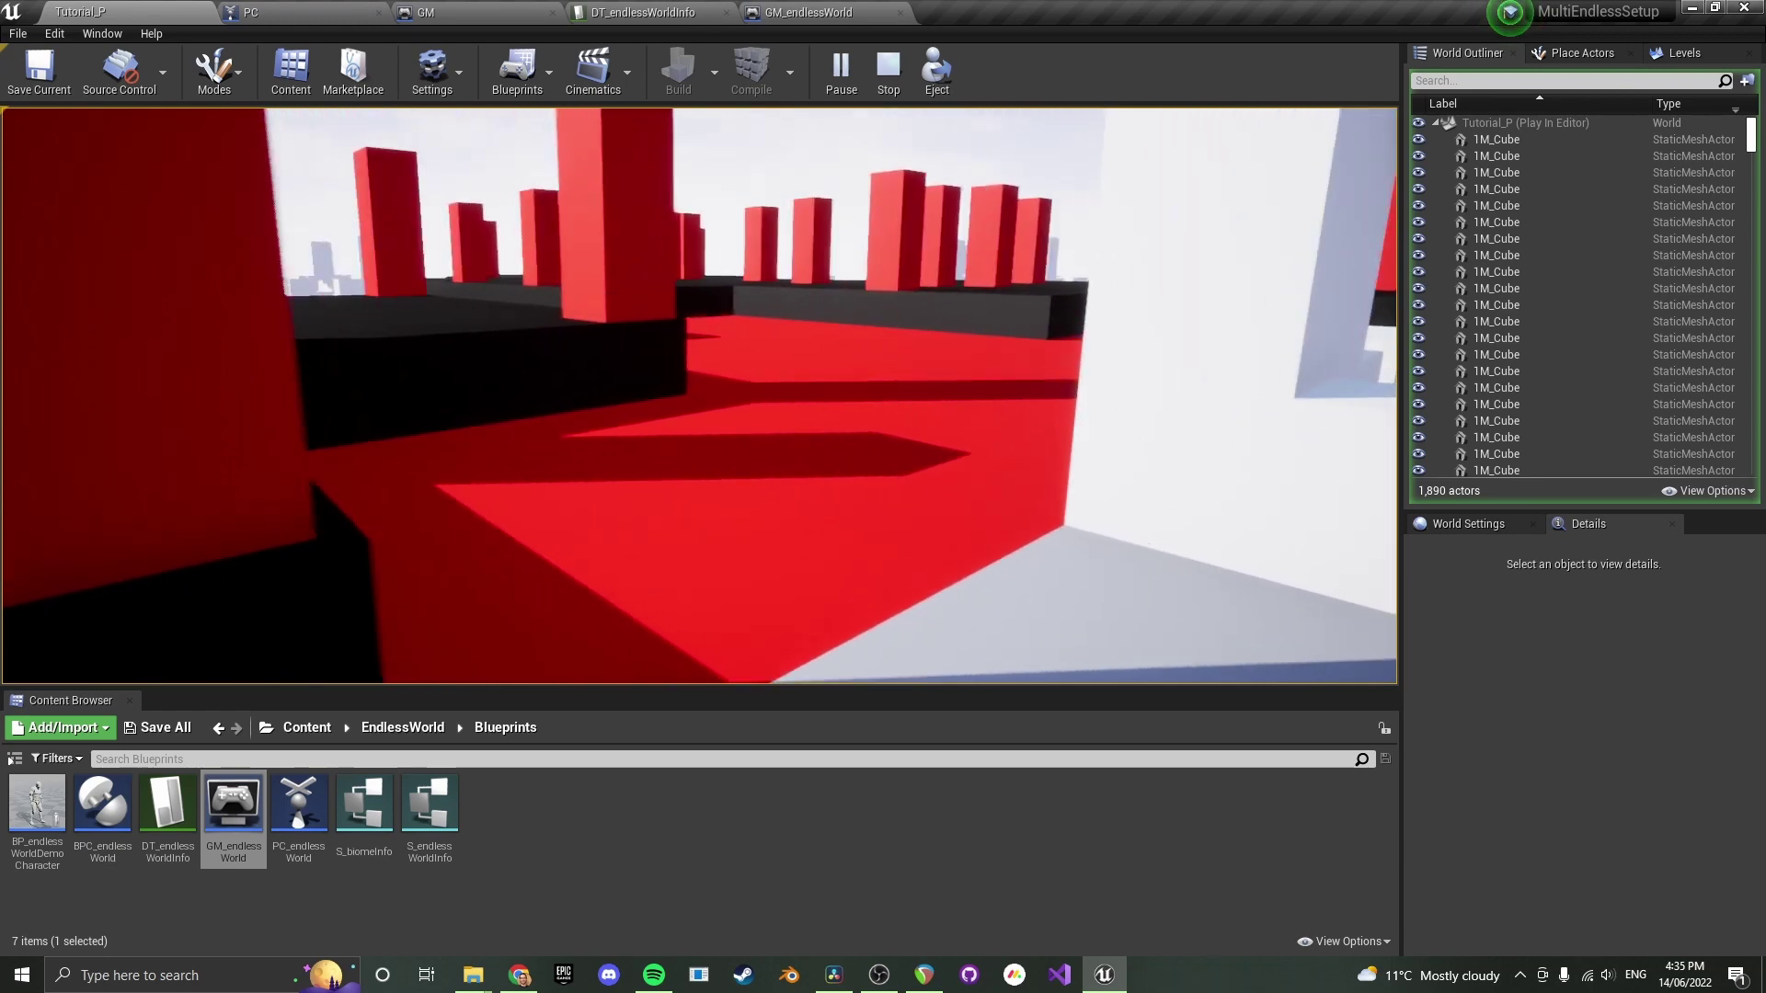
pyautogui.press('Escape')
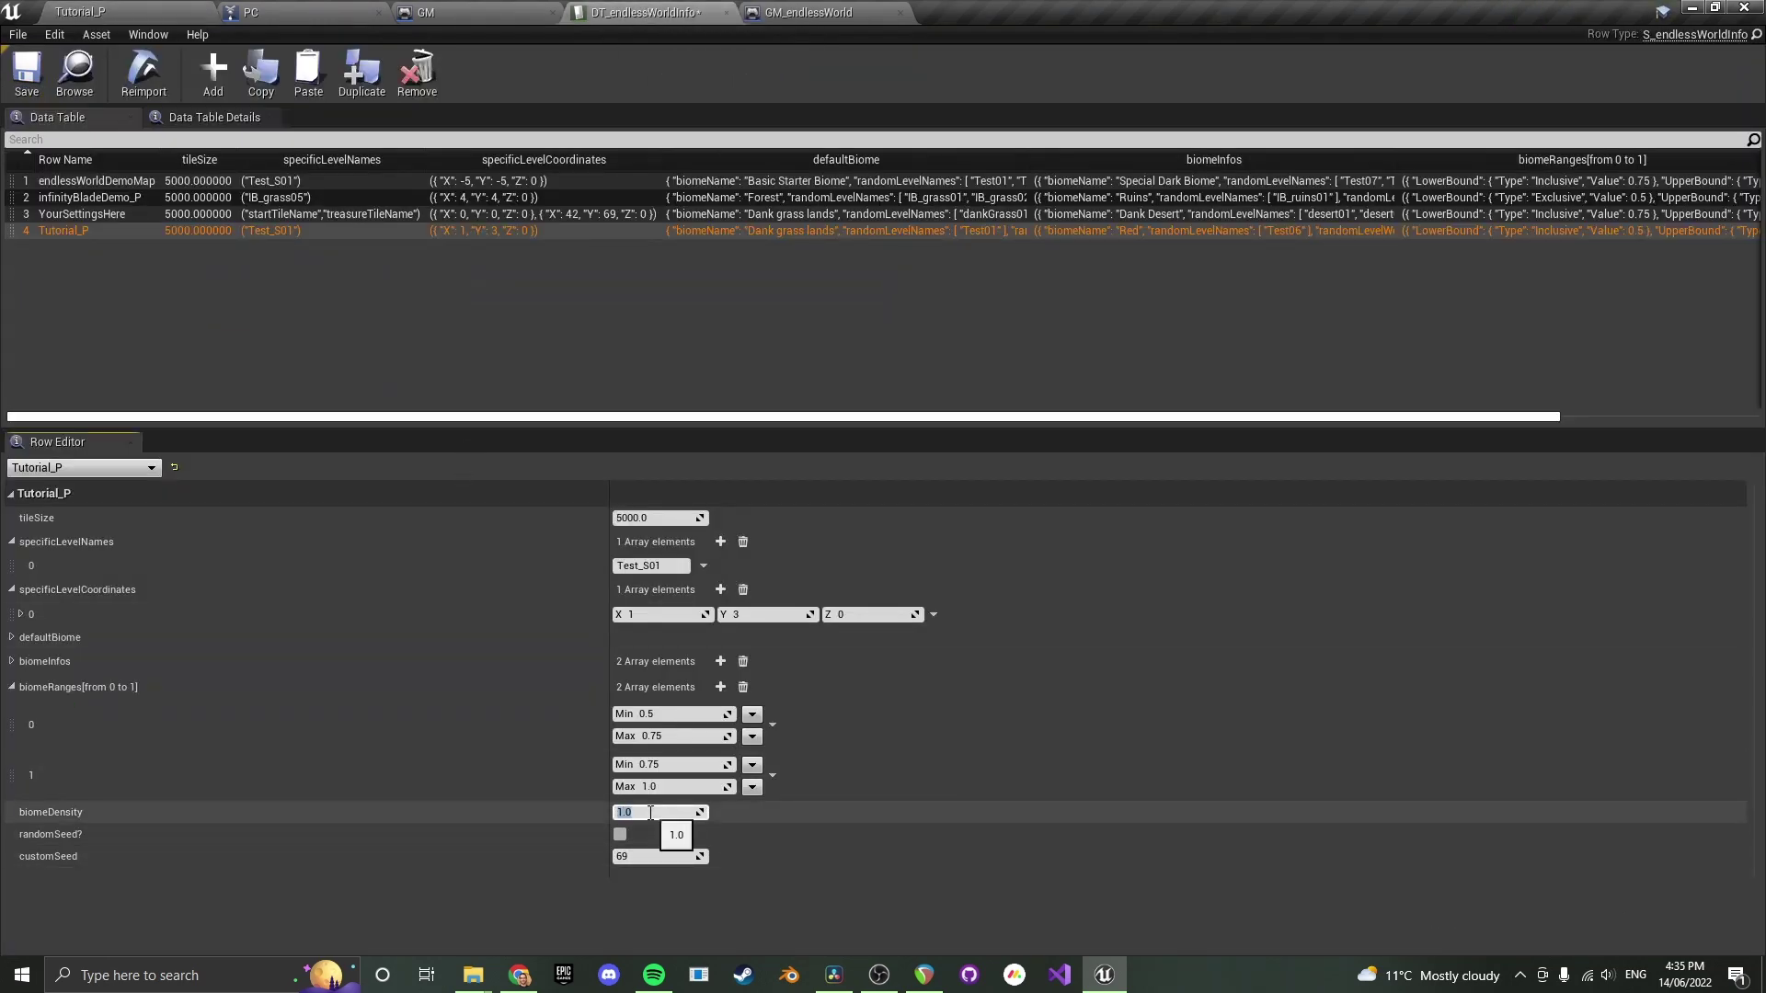
# Play-test the Tutorial_P map with its row's biomeDensity at 1.0
pyautogui.click(129, 11)
pyautogui.click(882, 64)
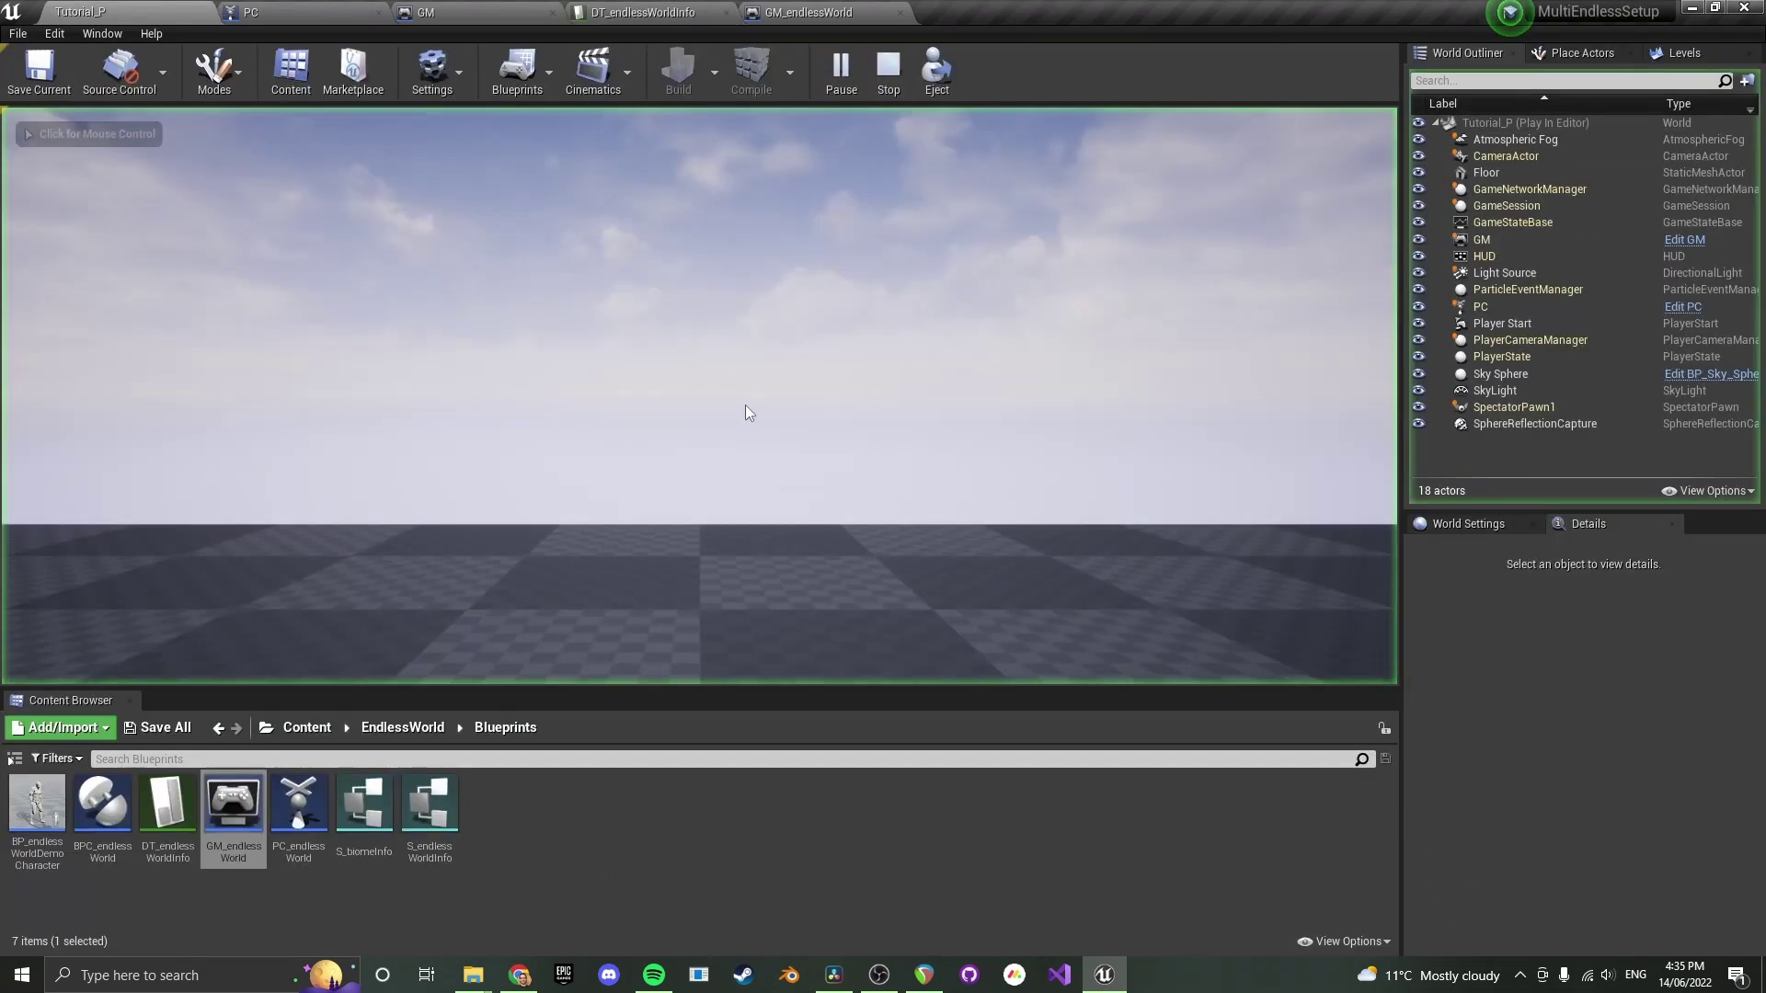
pyautogui.click(746, 413)
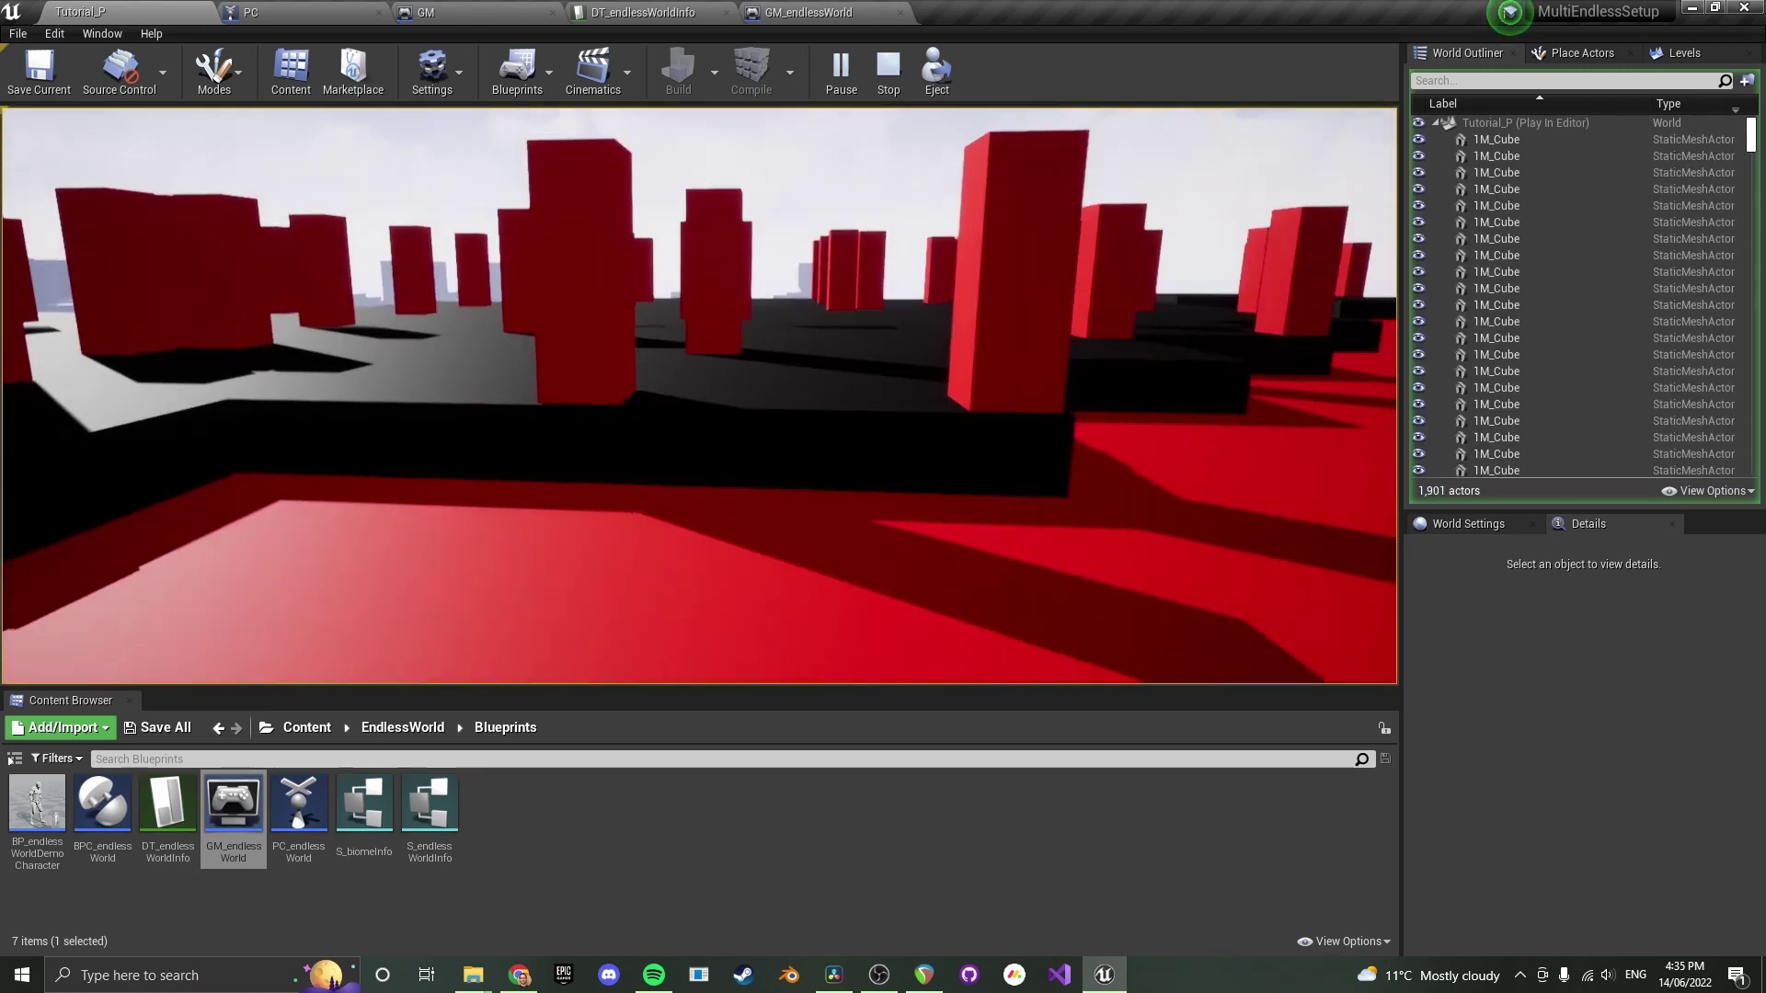
pyautogui.press('Escape')
# Set the Tutorial_P row's biomeDensity to 0.5 and the minimum of its first biome range to 0.2, and save the table
pyautogui.click(644, 12)
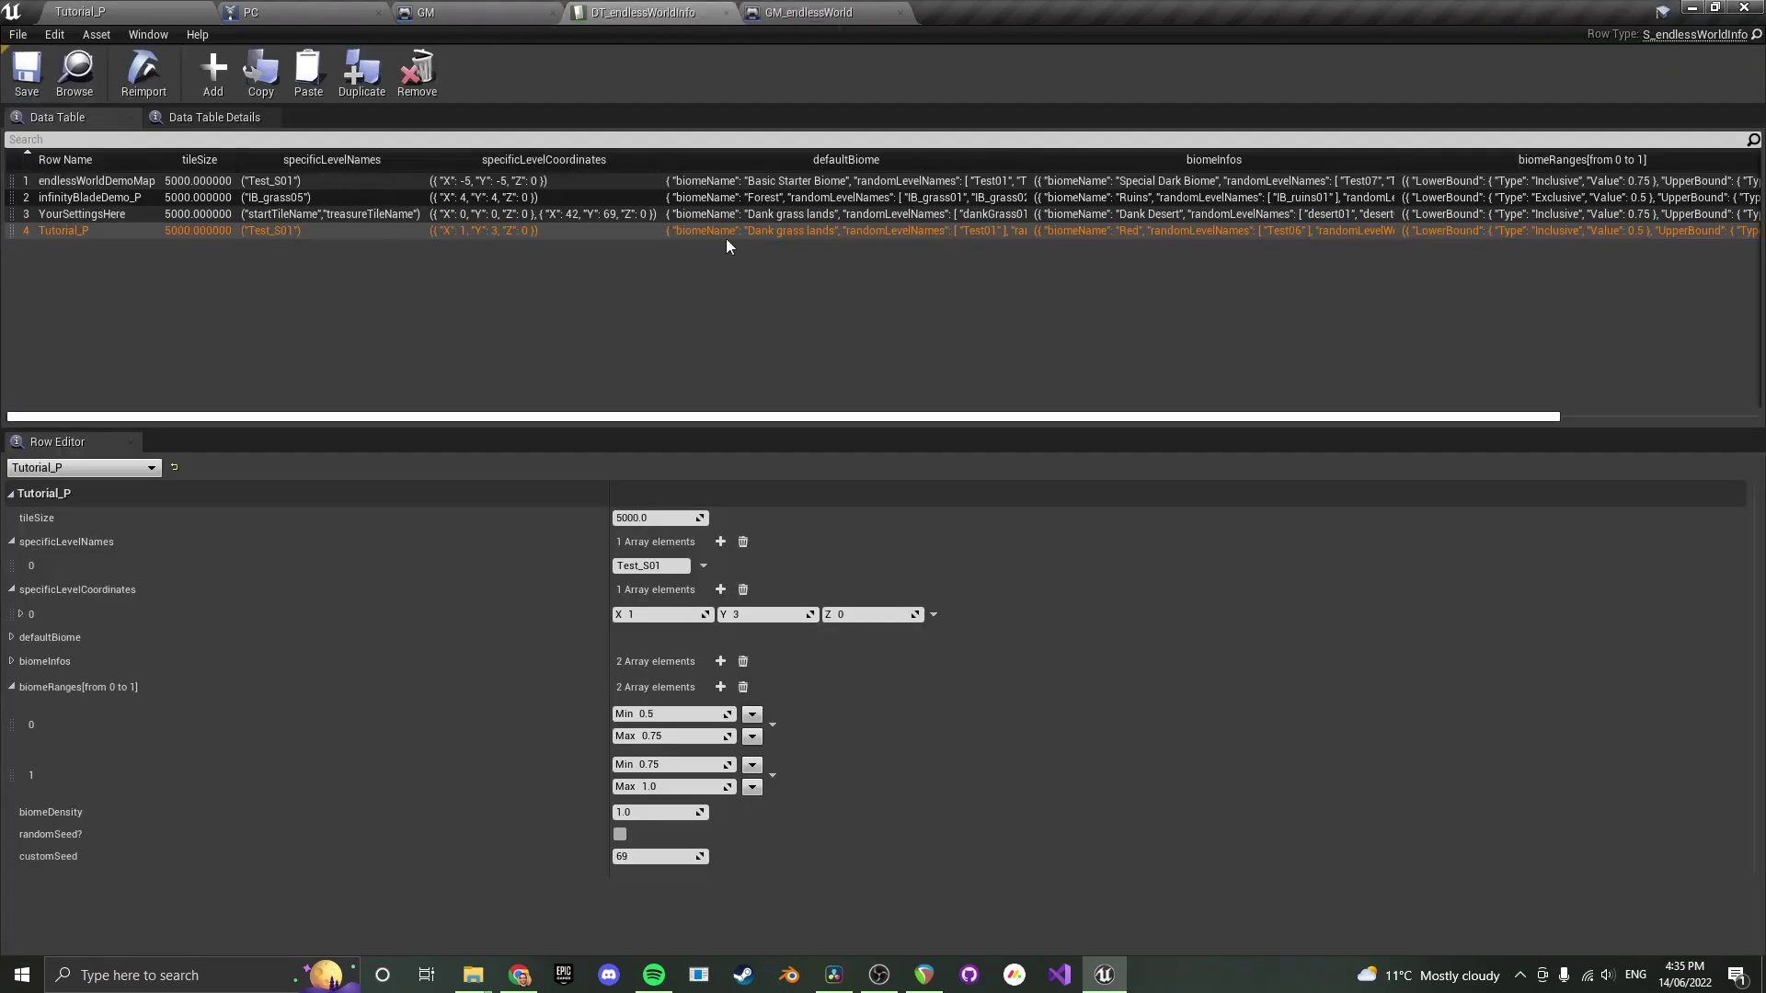
pyautogui.click(631, 814)
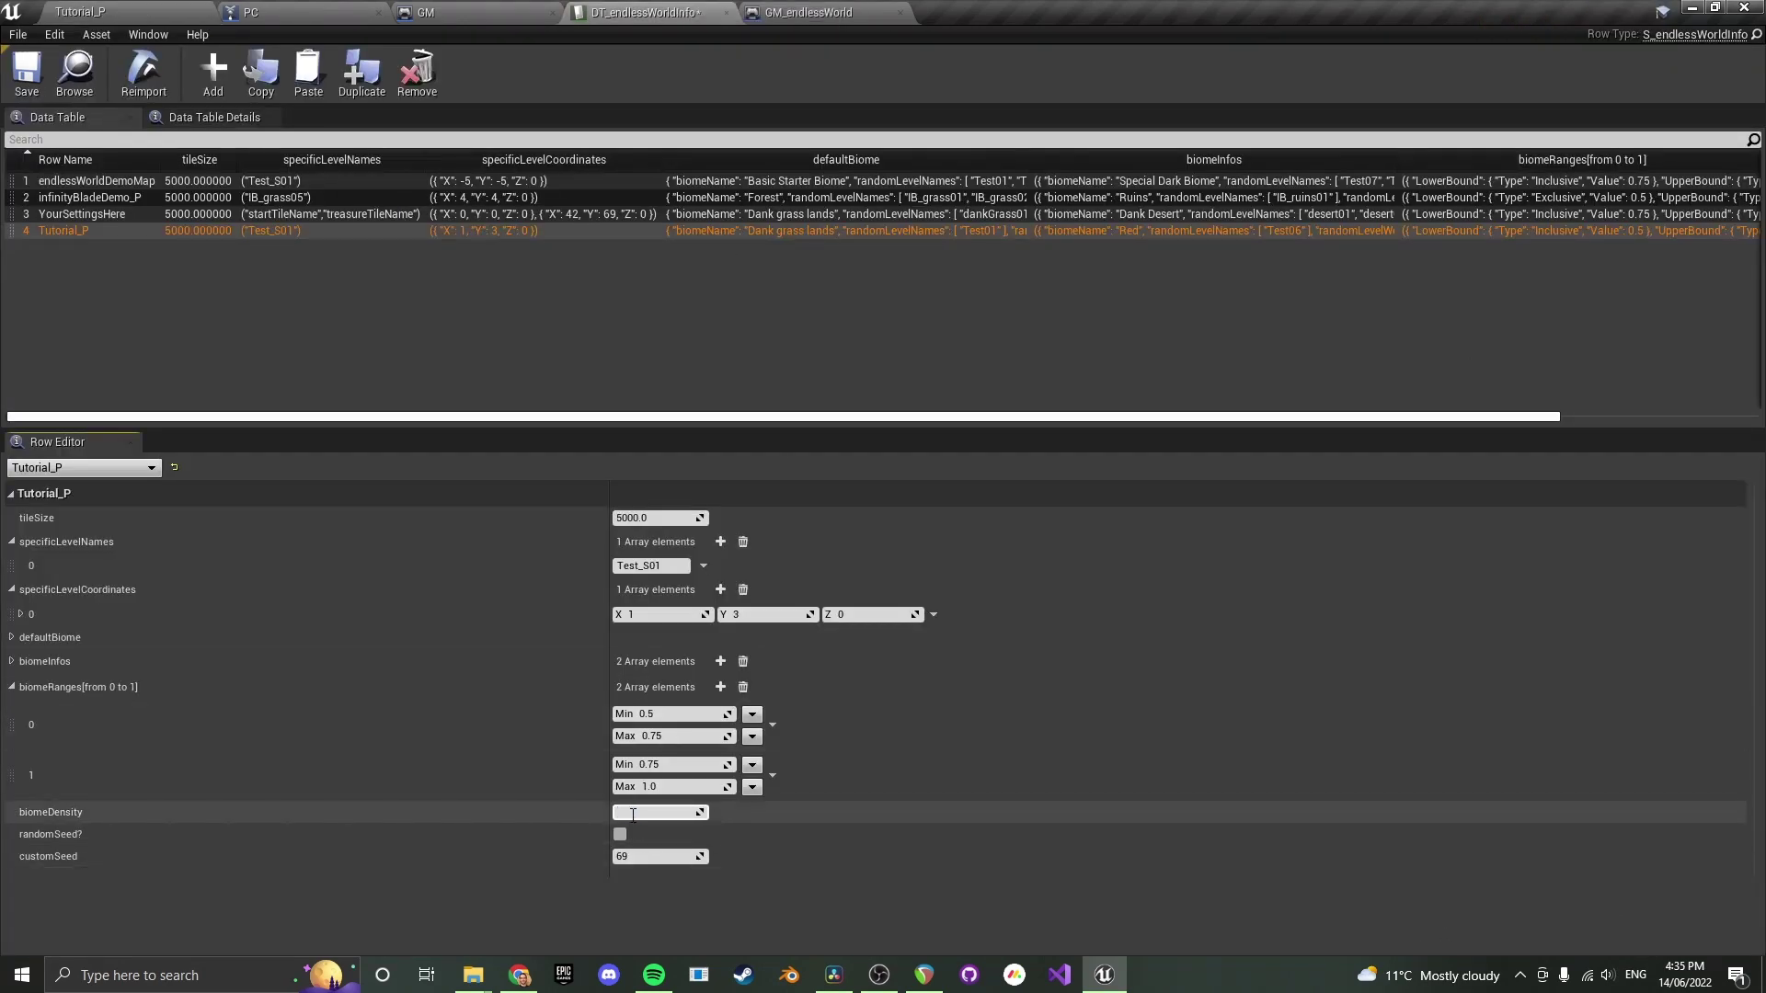
pyautogui.press('Return')
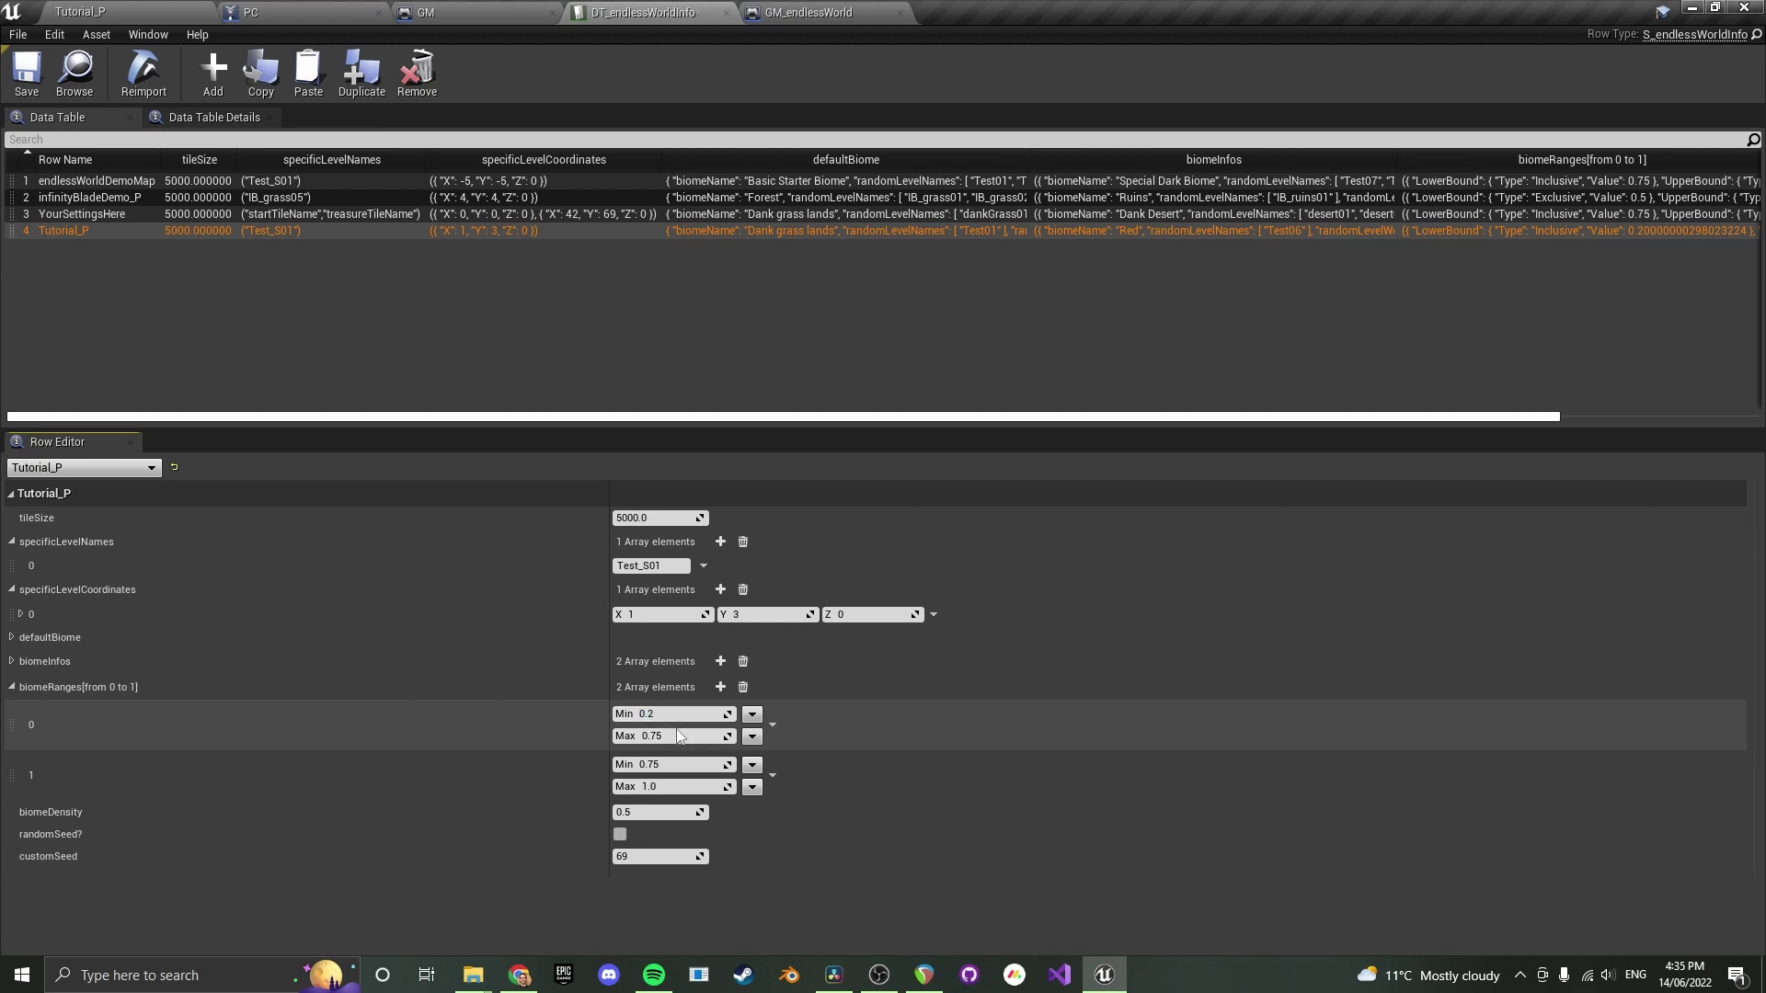
# Play-test the Tutorial_P map with the adjusted biome density and range
pyautogui.click(156, 11)
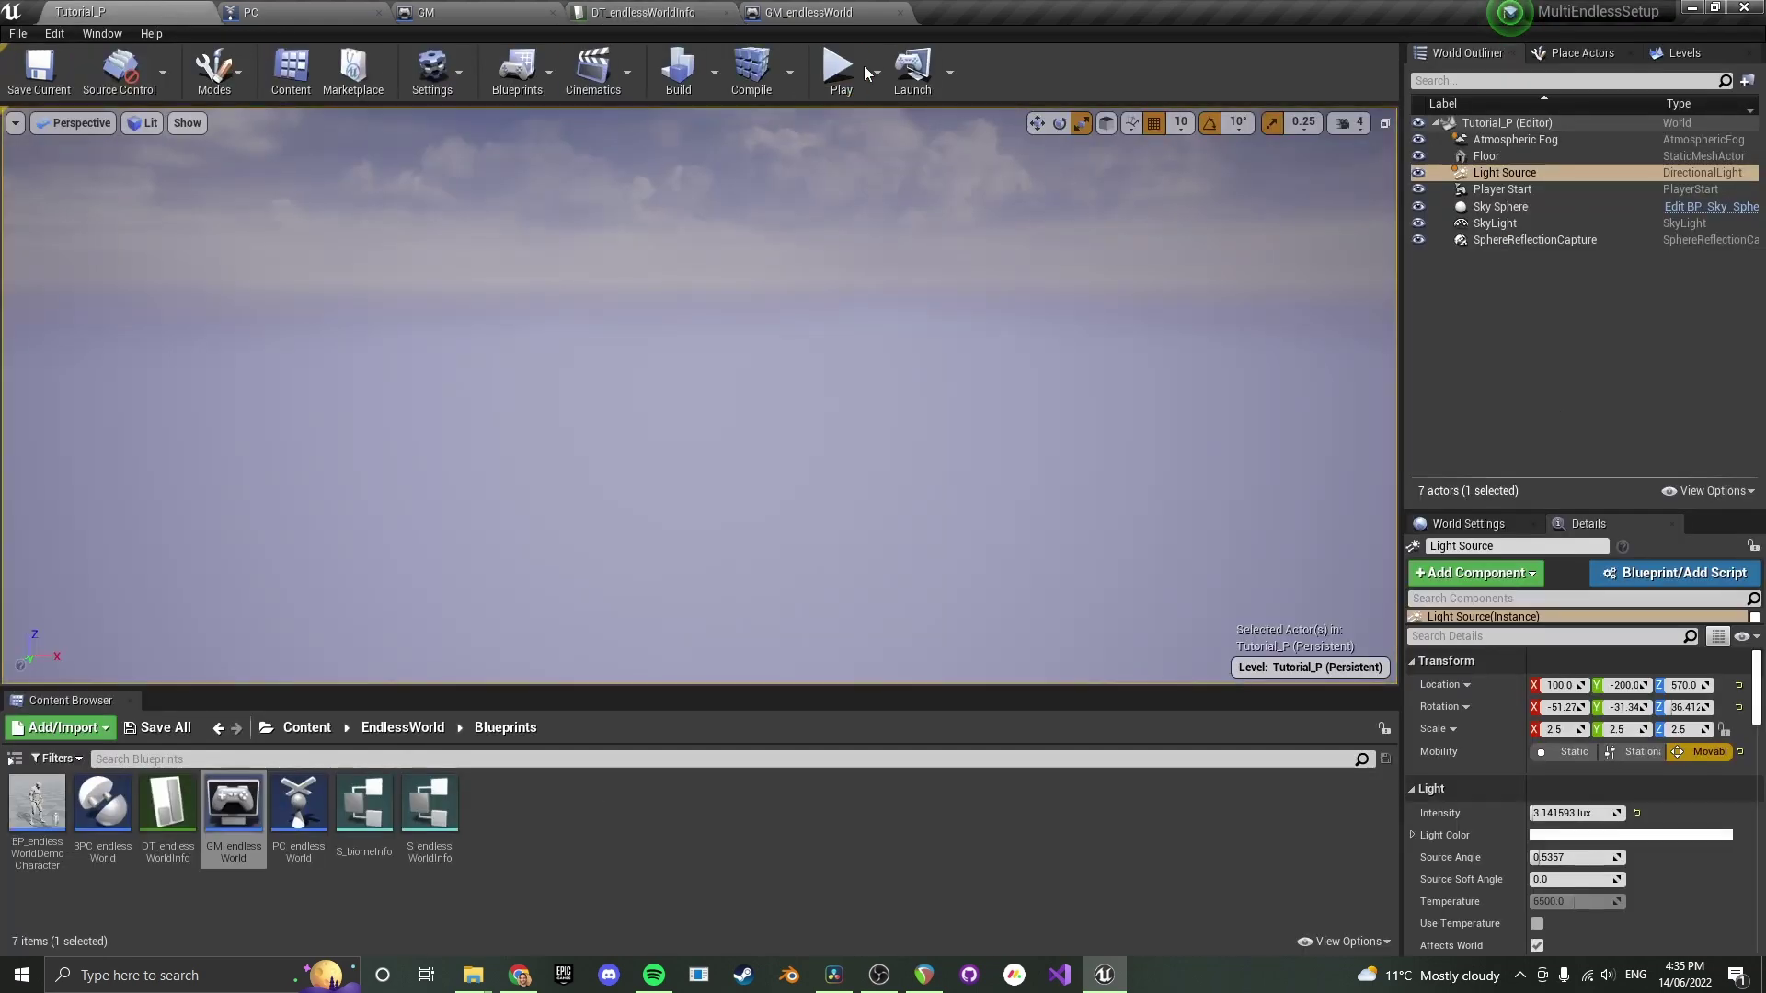
pyautogui.click(864, 64)
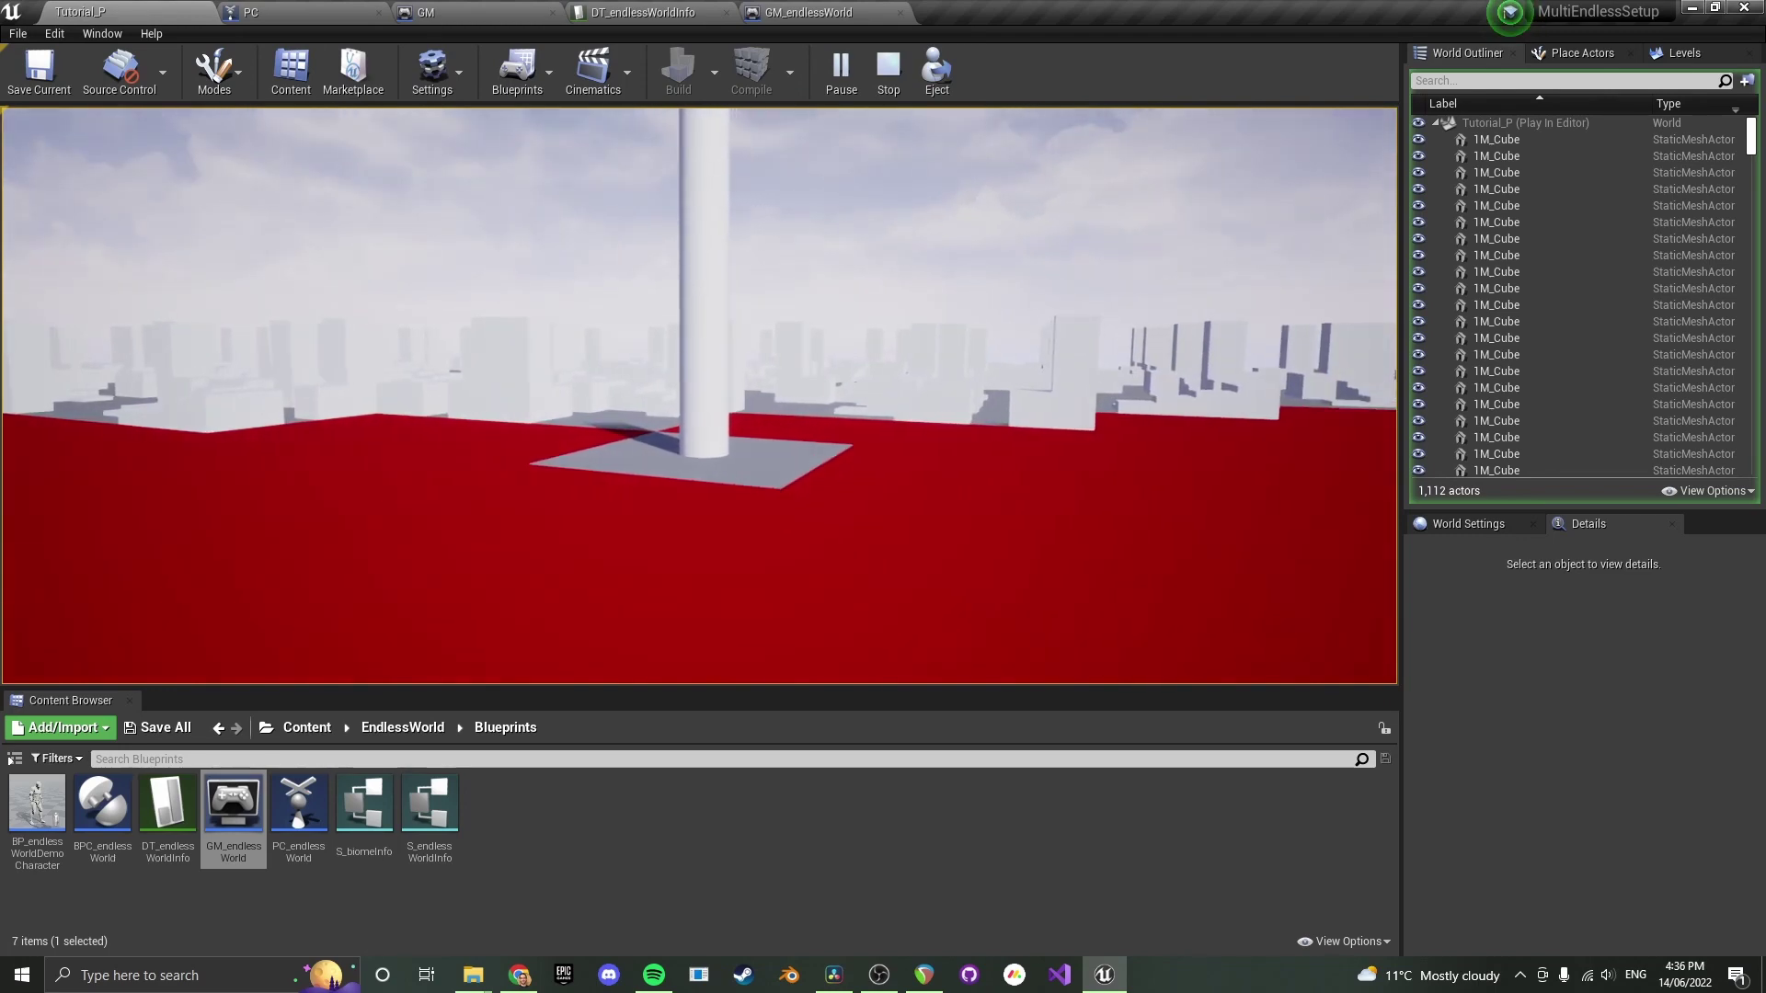
pyautogui.press('Escape')
pyautogui.click(876, 972)
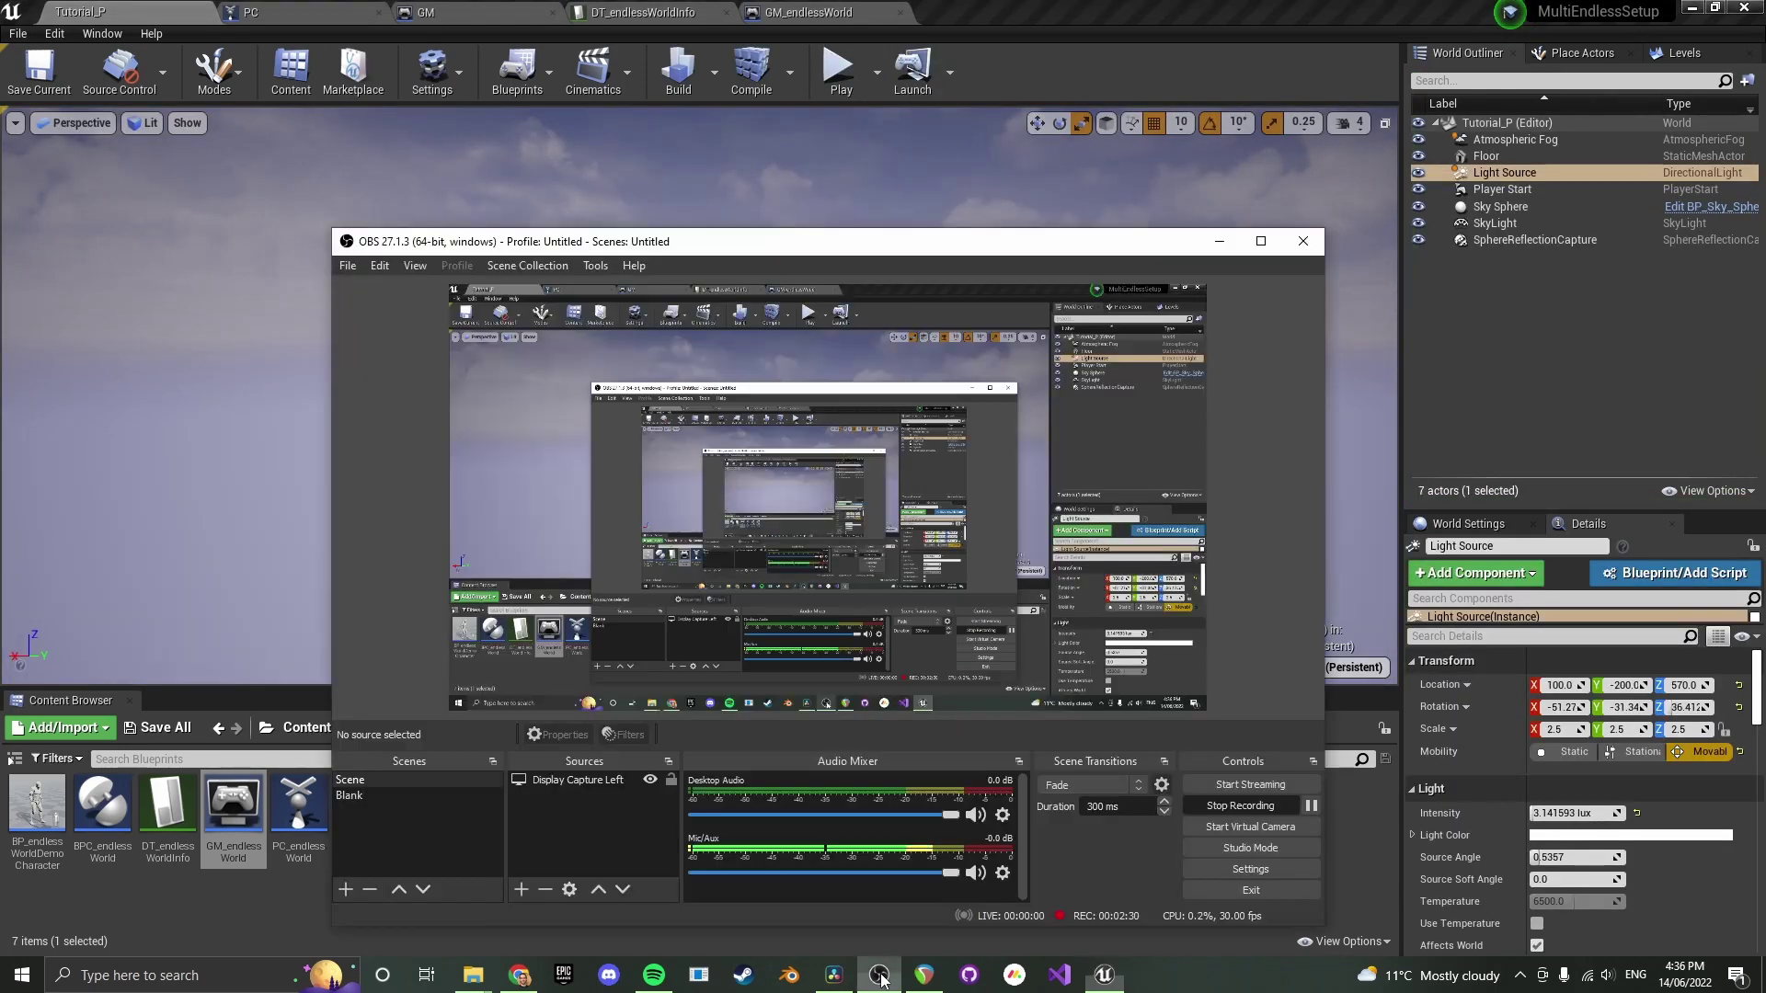